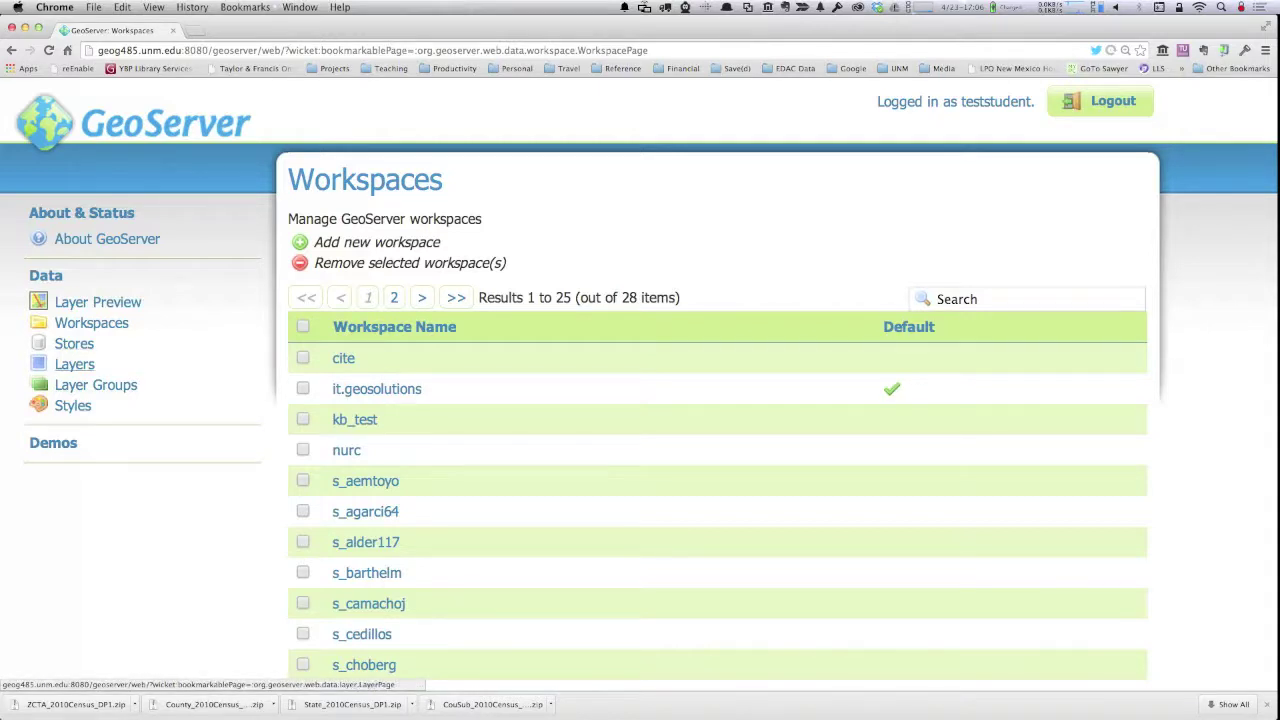
- Open the states layer of the topp workspace for editing from the list of published layers
left_click(74, 364)
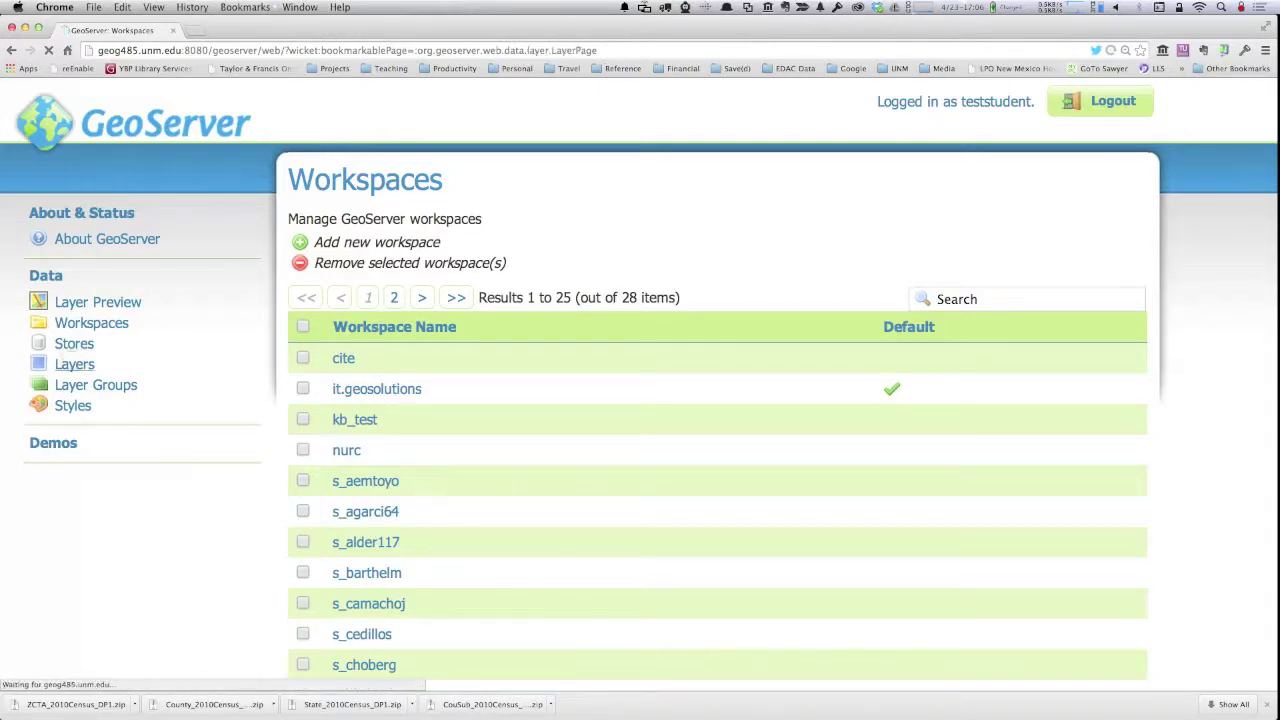
scroll(414, 477, "down", 3)
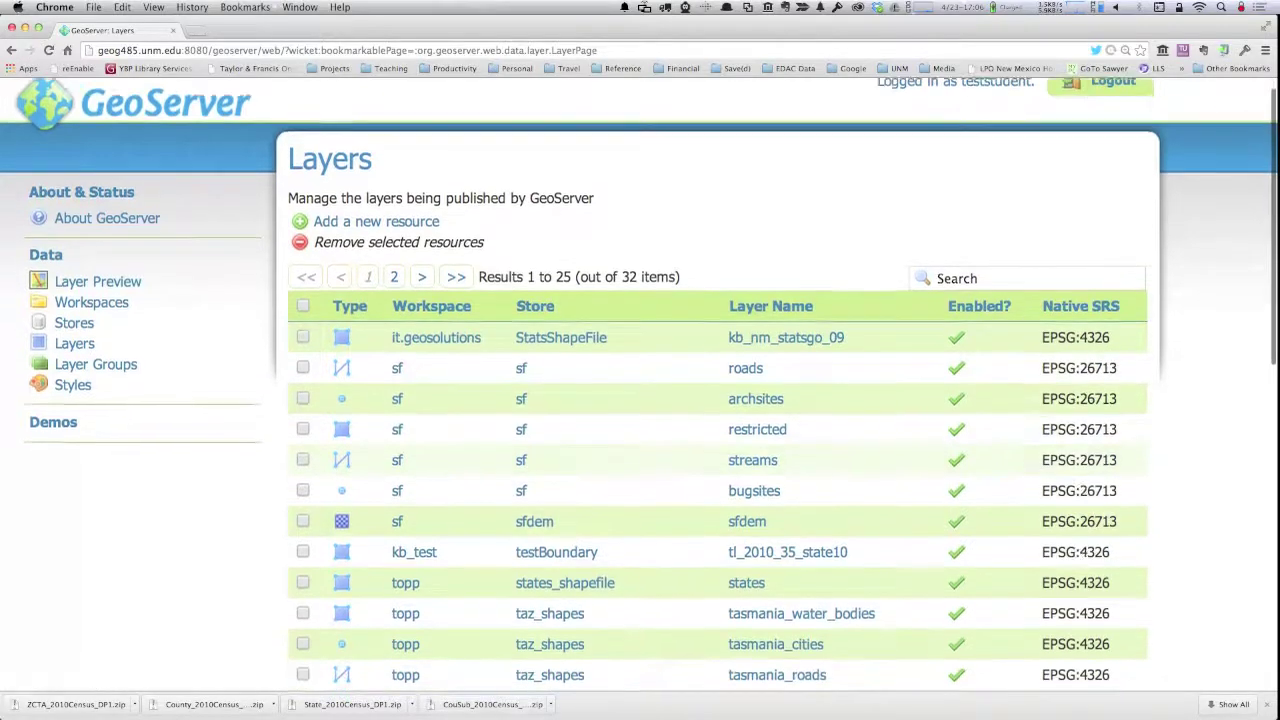
scroll(414, 477, "down", 2)
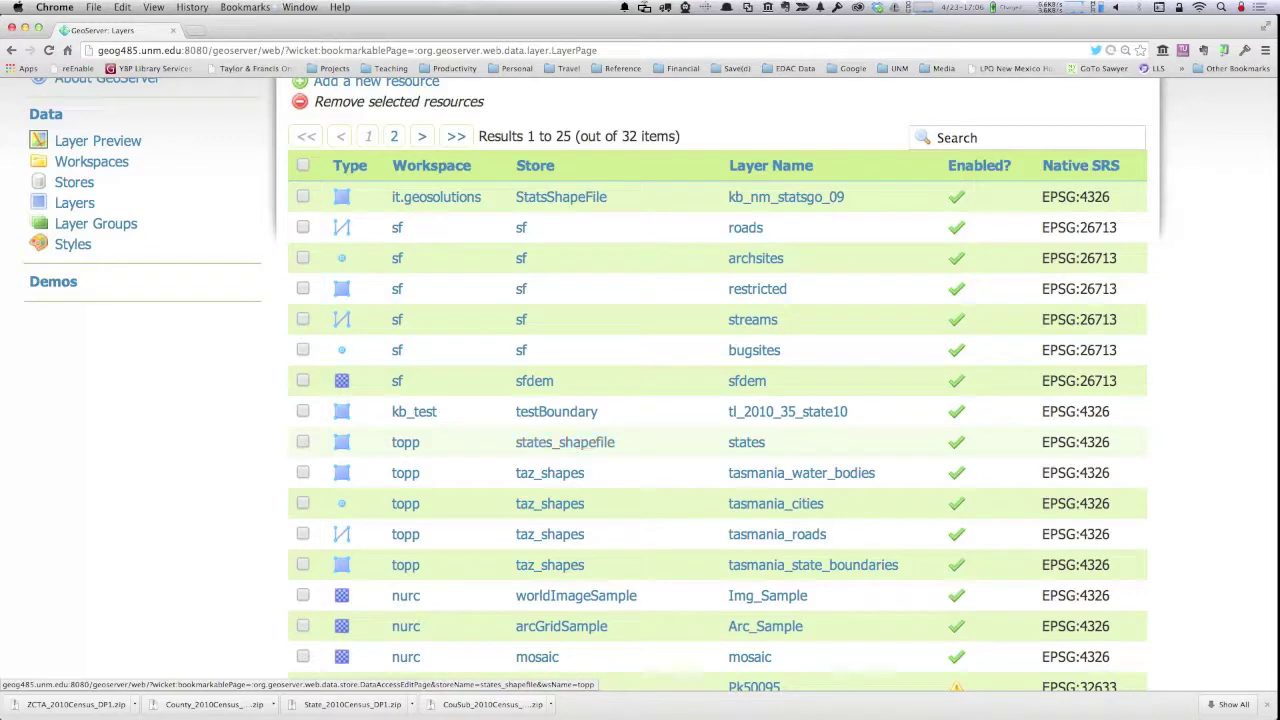
left_click(746, 442)
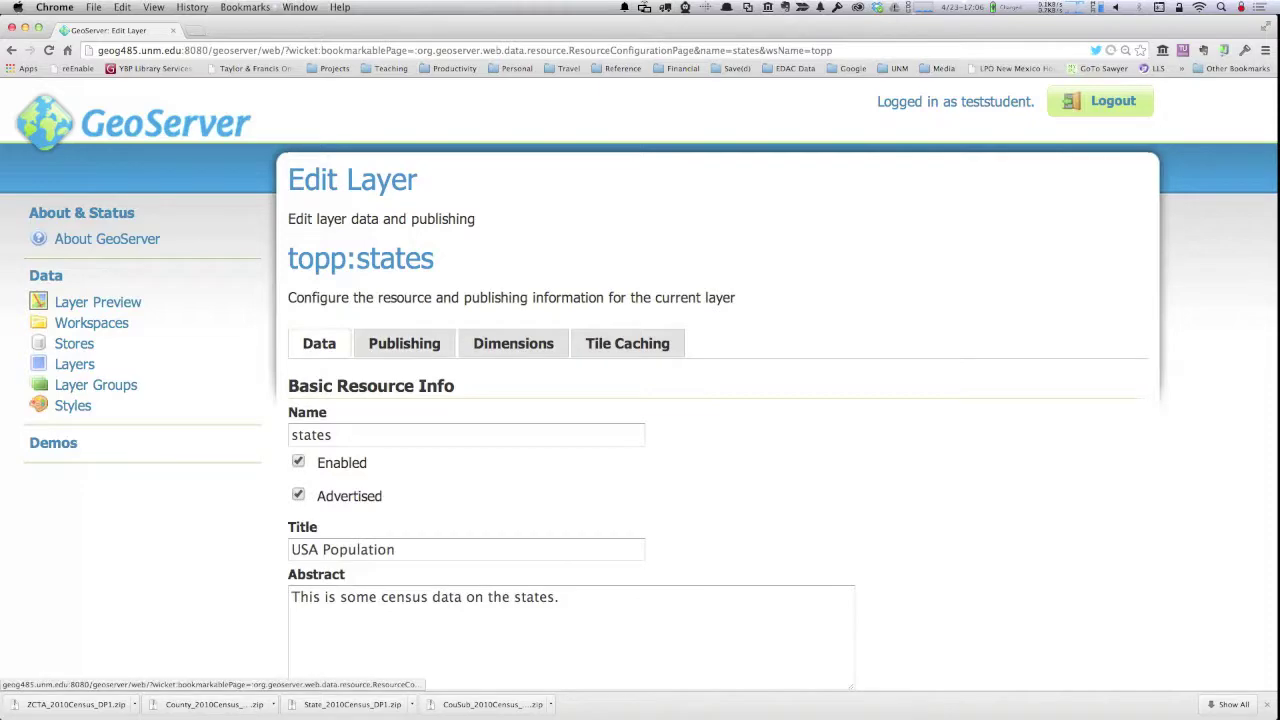
- Review the layer's basic resource info, keywords, coordinate reference systems, bounding boxes and feature type properties
scroll(640, 400, "down", 5)
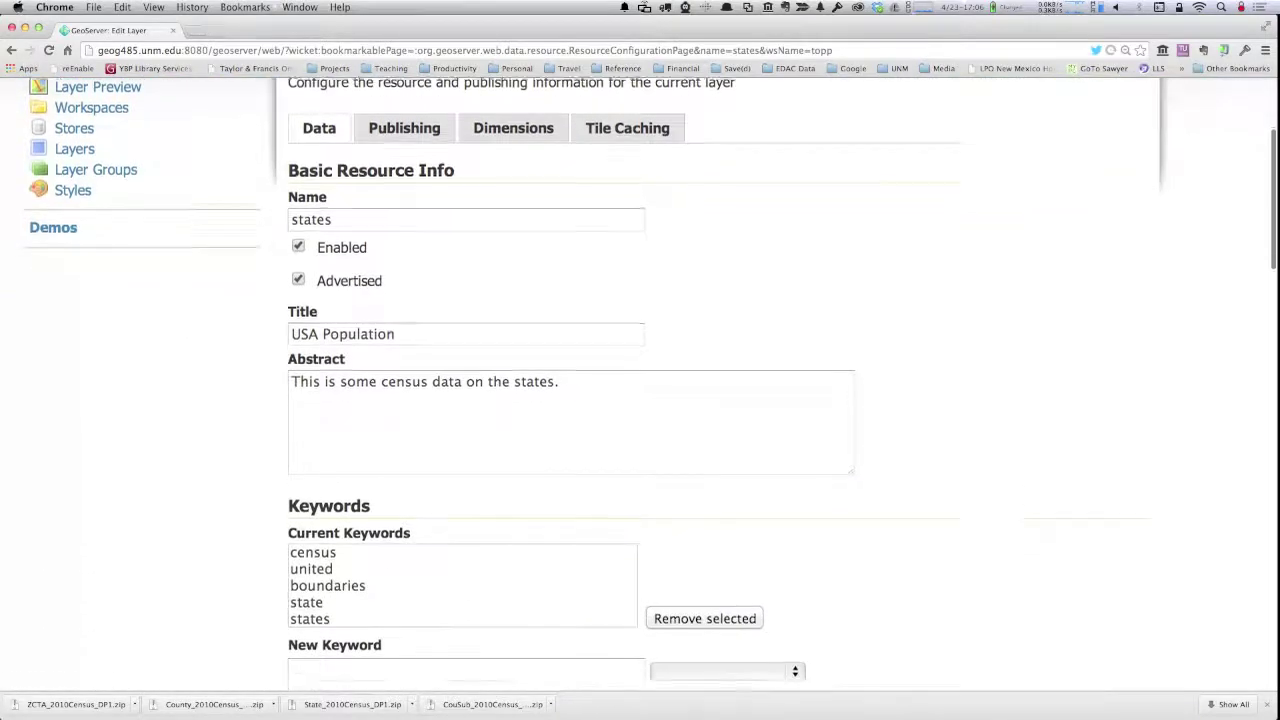
scroll(640, 400, "down", 5)
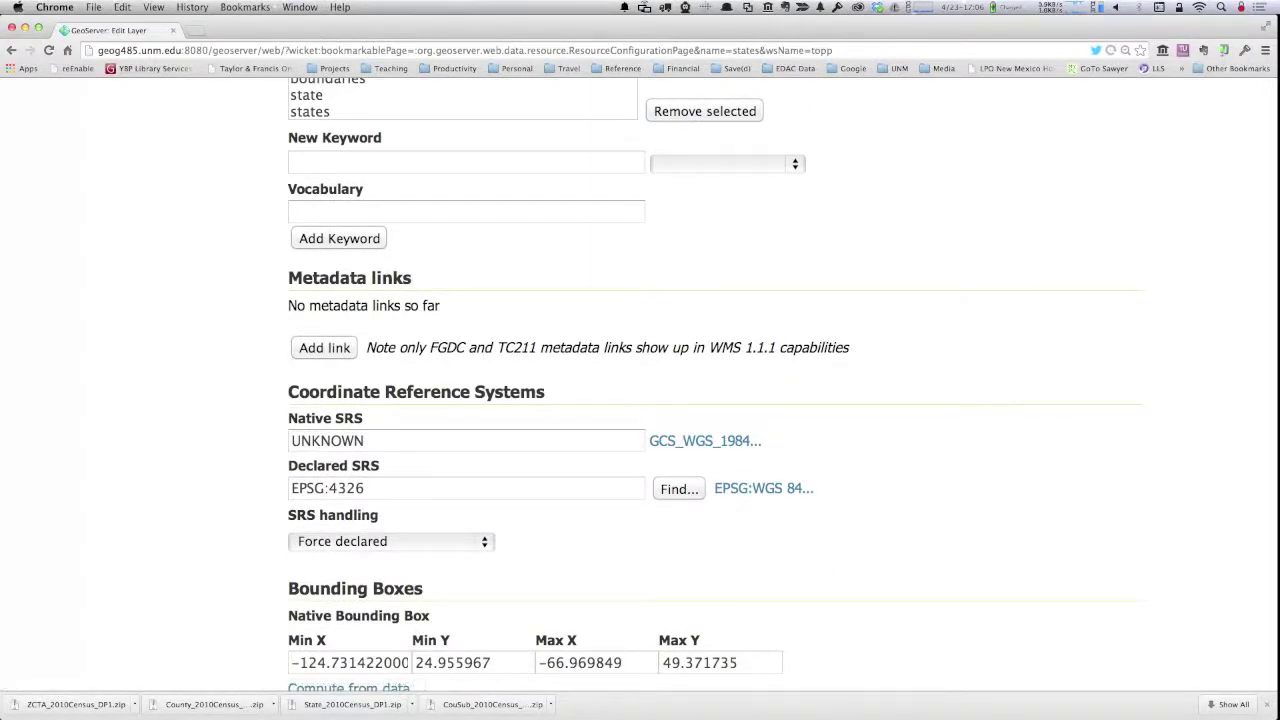
scroll(640, 400, "down", 6)
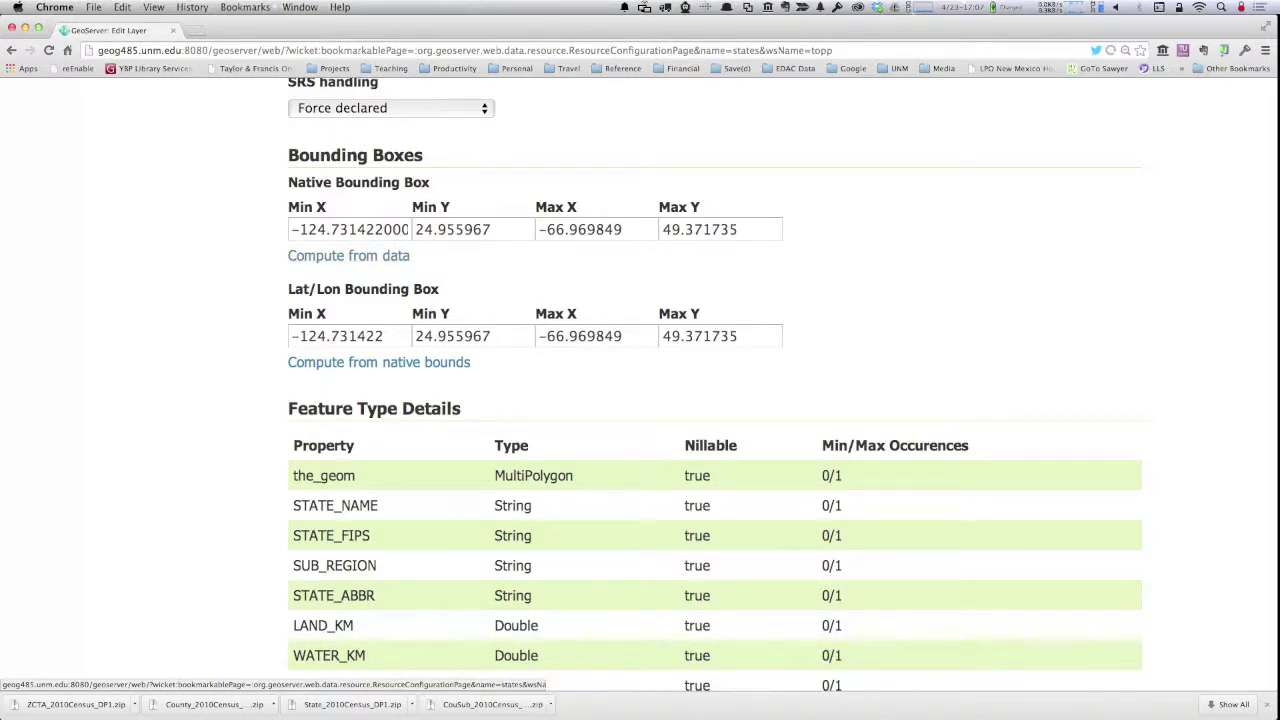
scroll(349, 256, "down", 5)
scroll(715, 385, "down", 10)
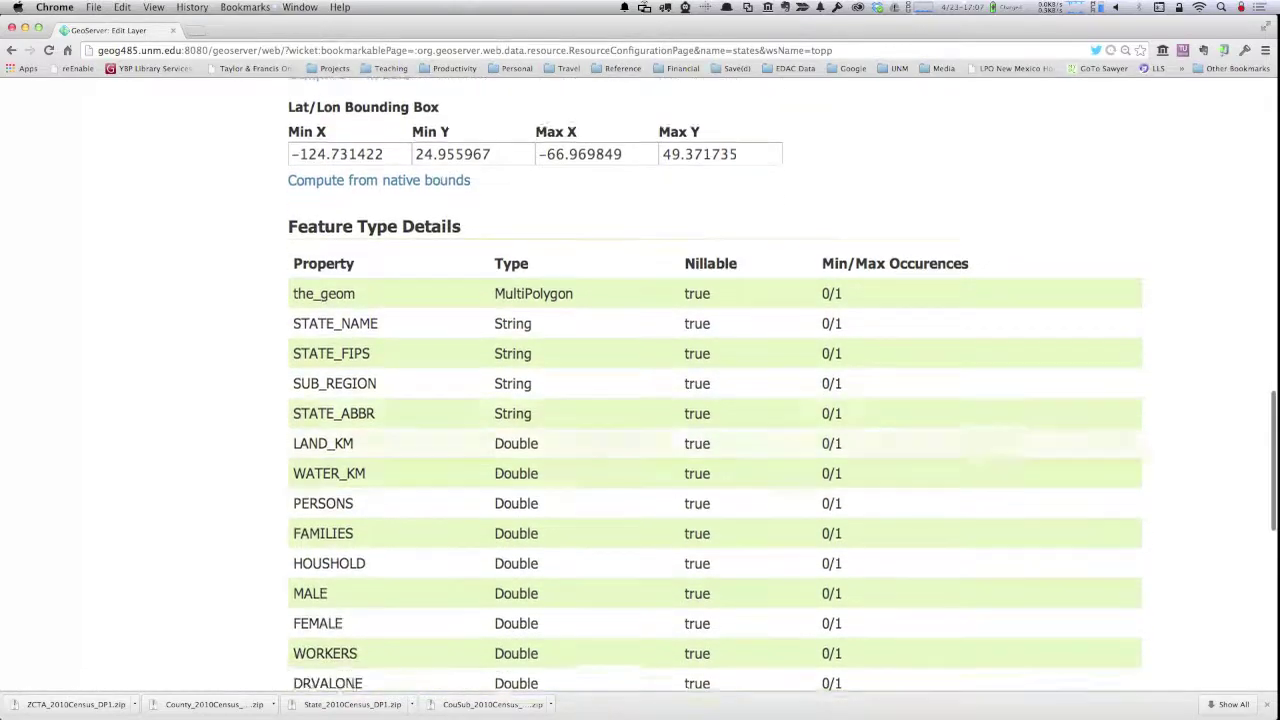
scroll(715, 385, "down", 3)
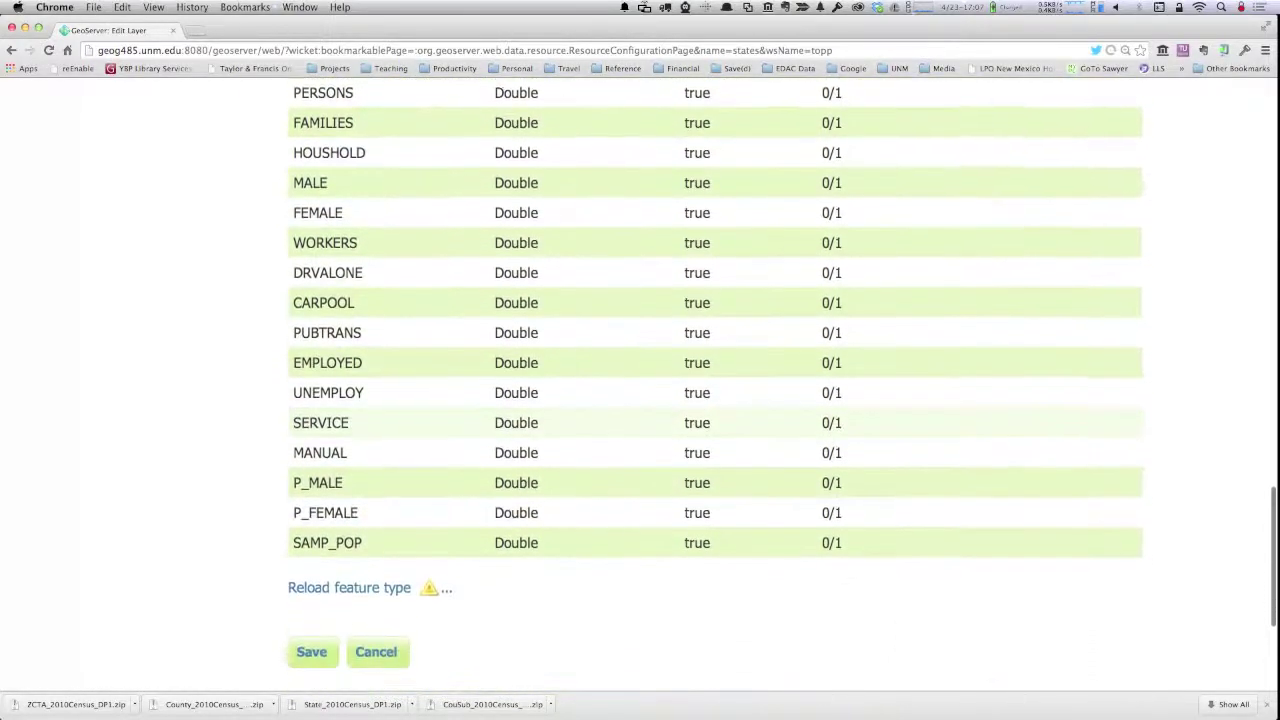
scroll(715, 385, "up", 8)
scroll(715, 385, "up", 5)
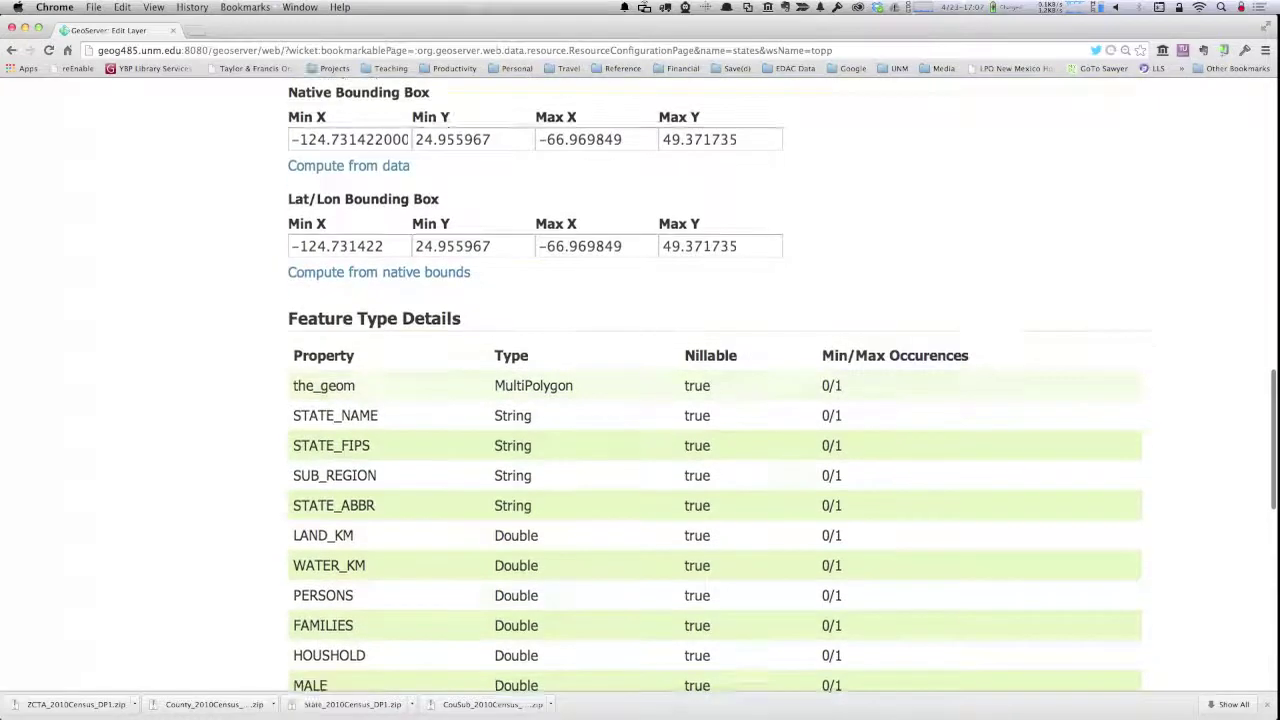
scroll(715, 385, "down", 6)
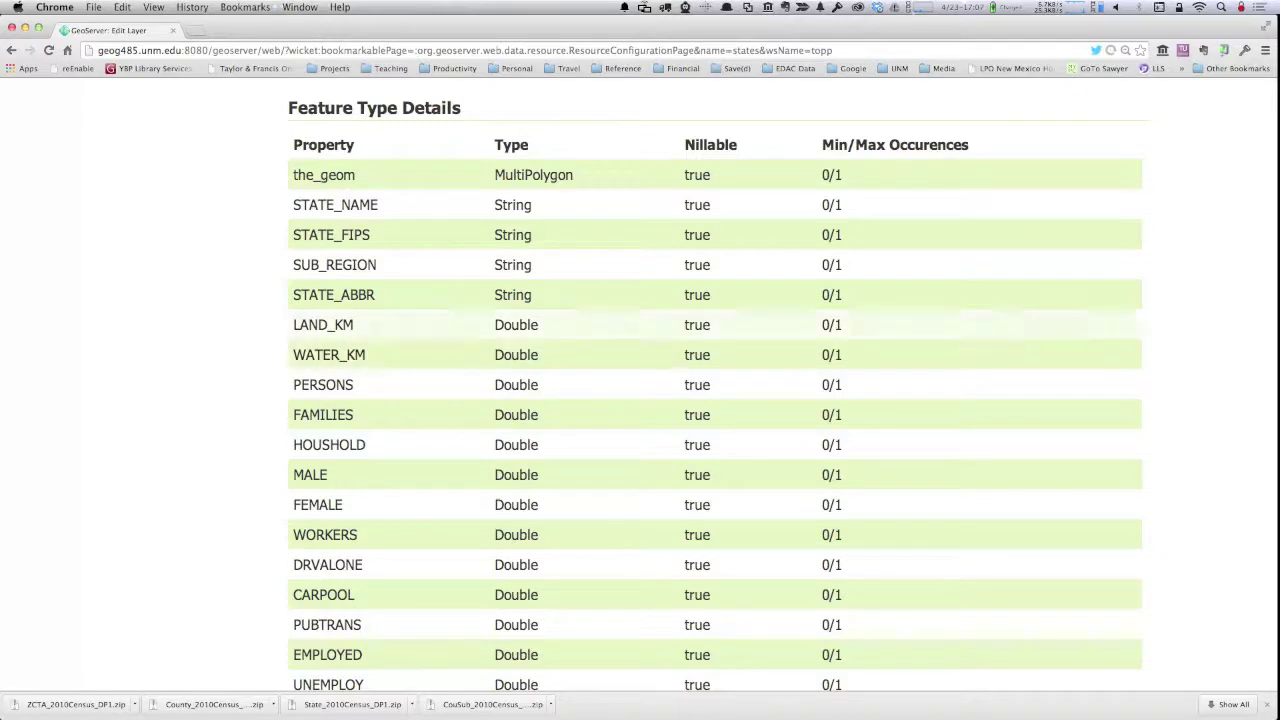
scroll(715, 390, "down", 5)
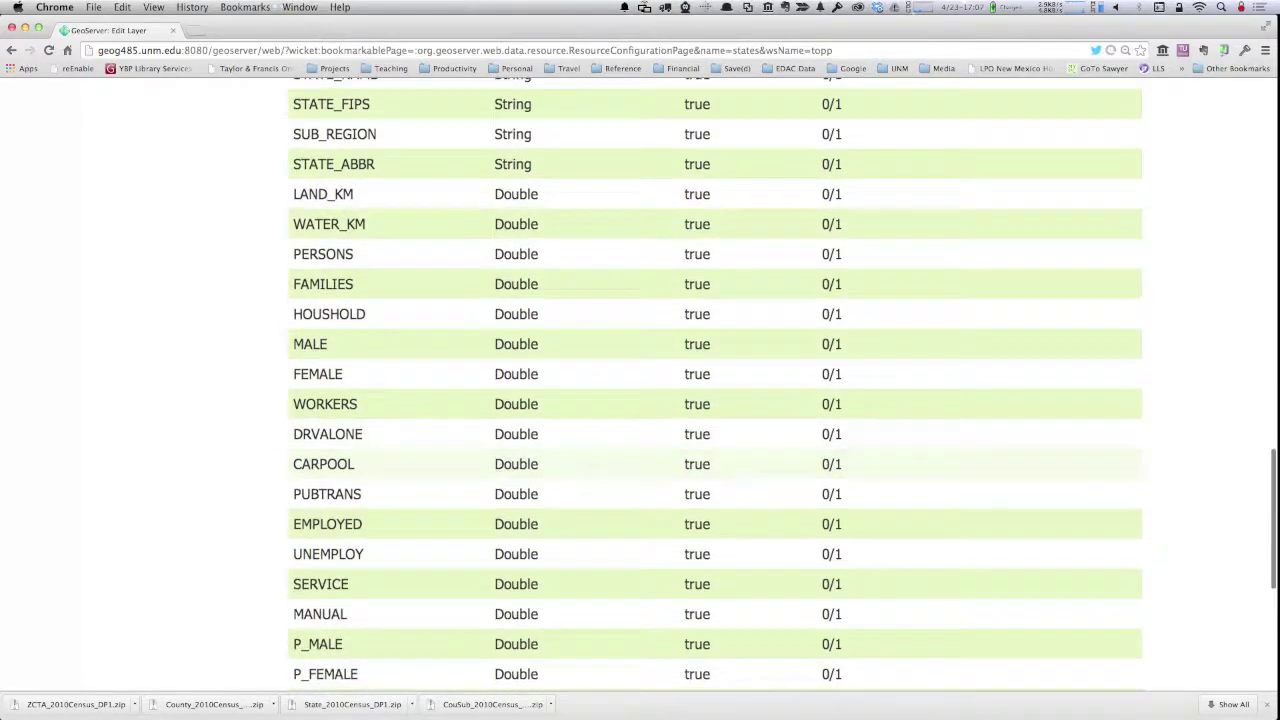
scroll(715, 390, "down", 2)
scroll(715, 390, "up", 5)
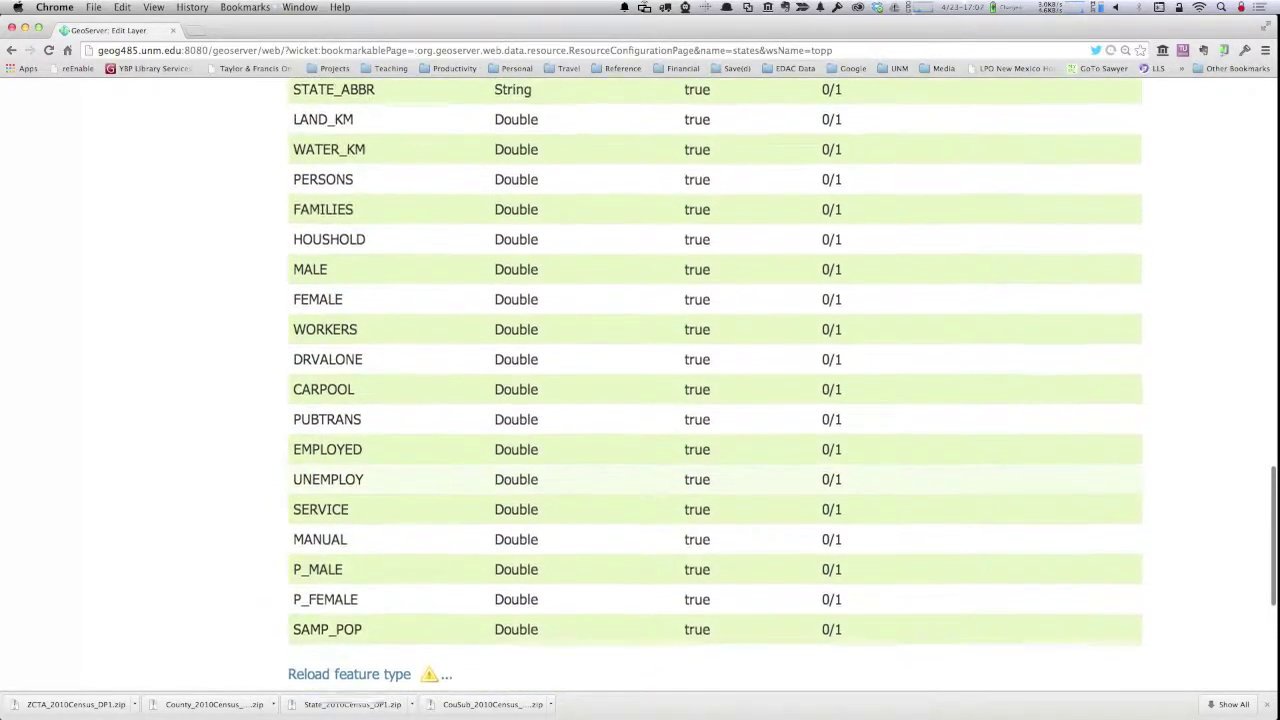
scroll(715, 390, "up", 3)
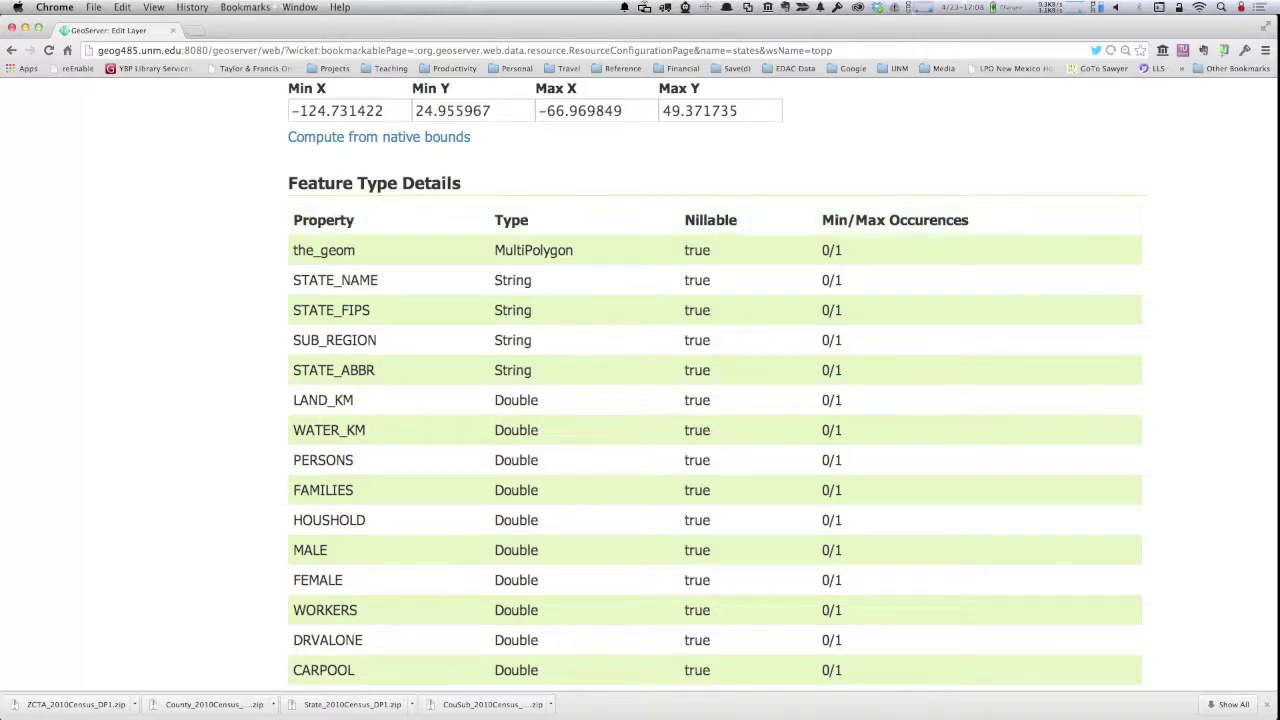
scroll(715, 390, "up", 10)
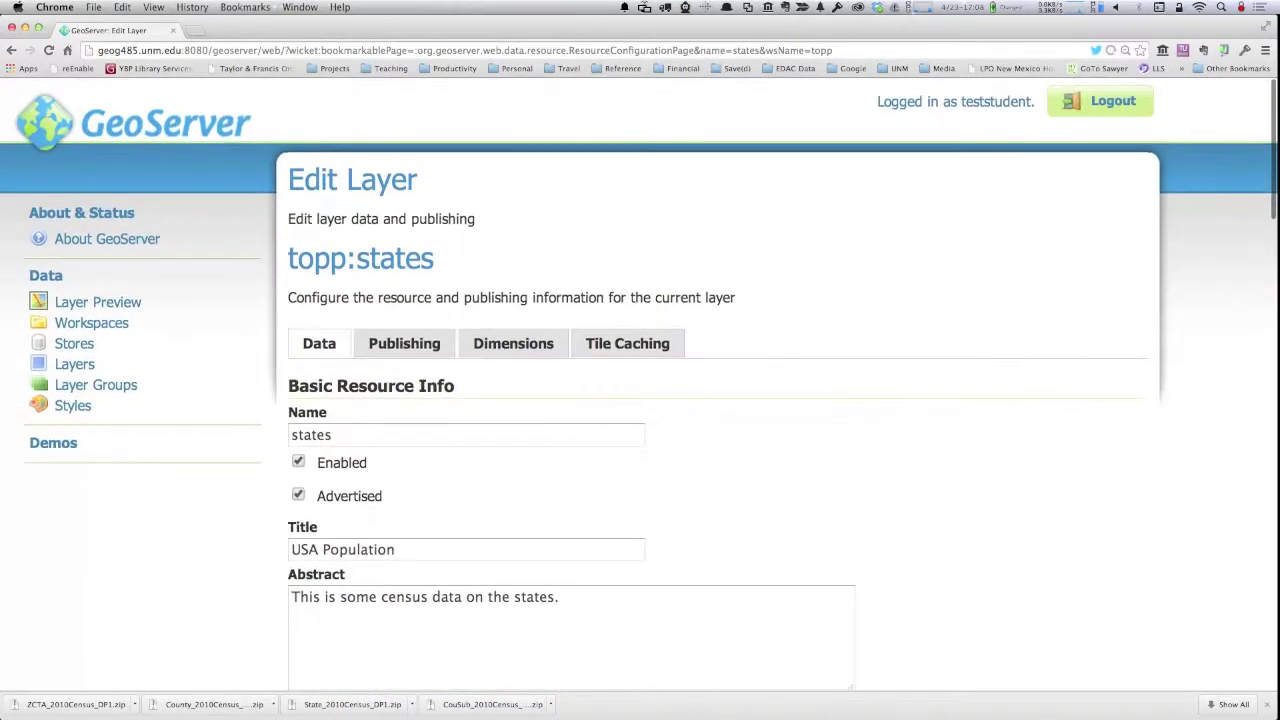
- Open the layer's publishing settings, look through the available default WMS styles and choose population
left_click(392, 343)
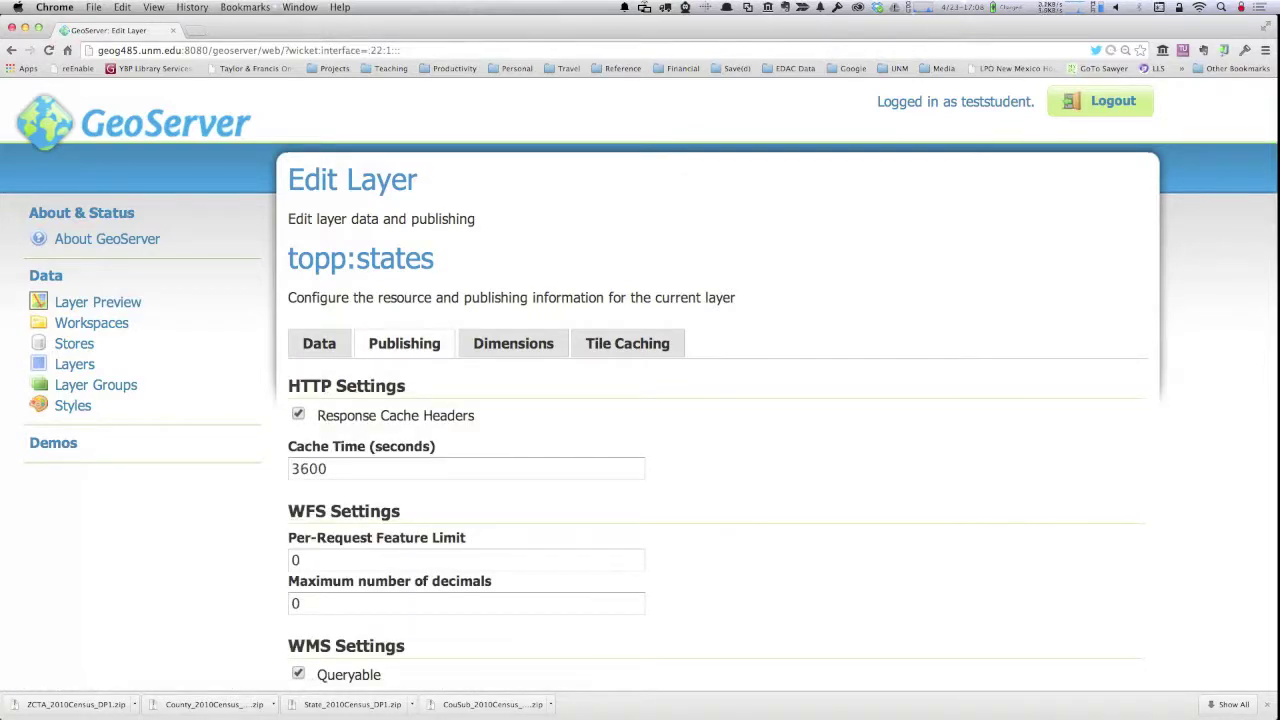
scroll(640, 385, "down", 8)
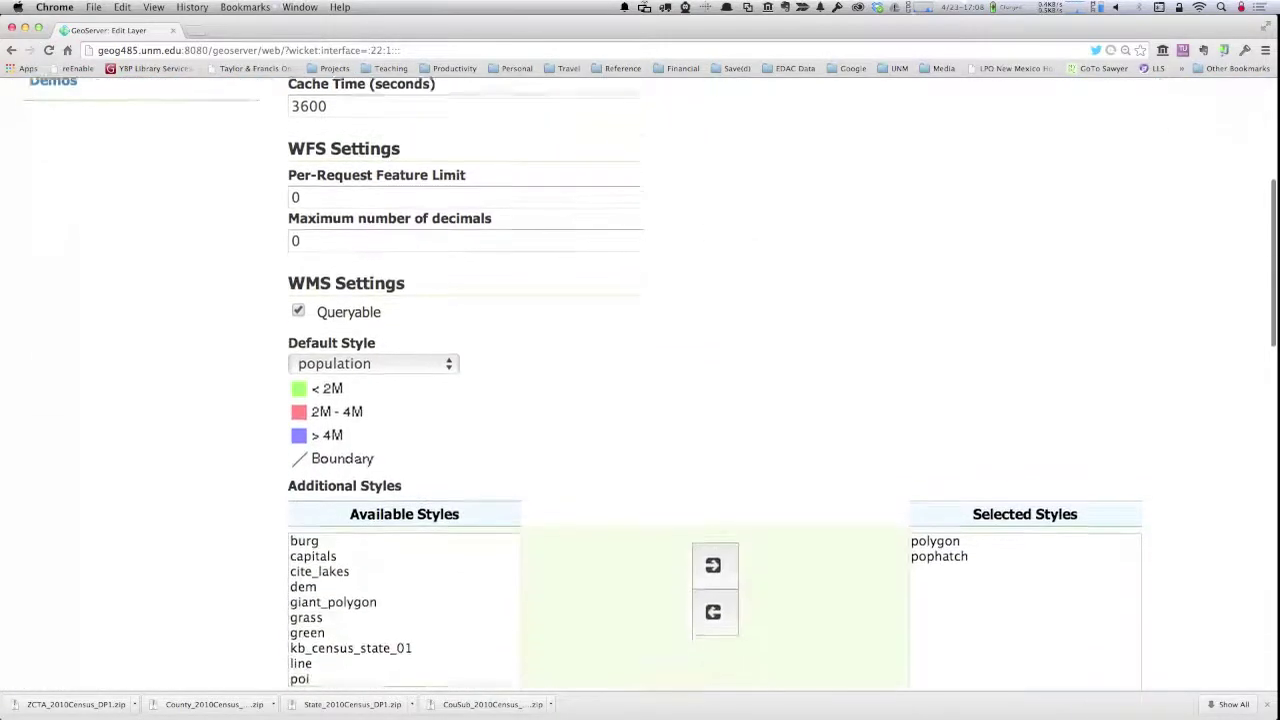
scroll(640, 385, "down", 3)
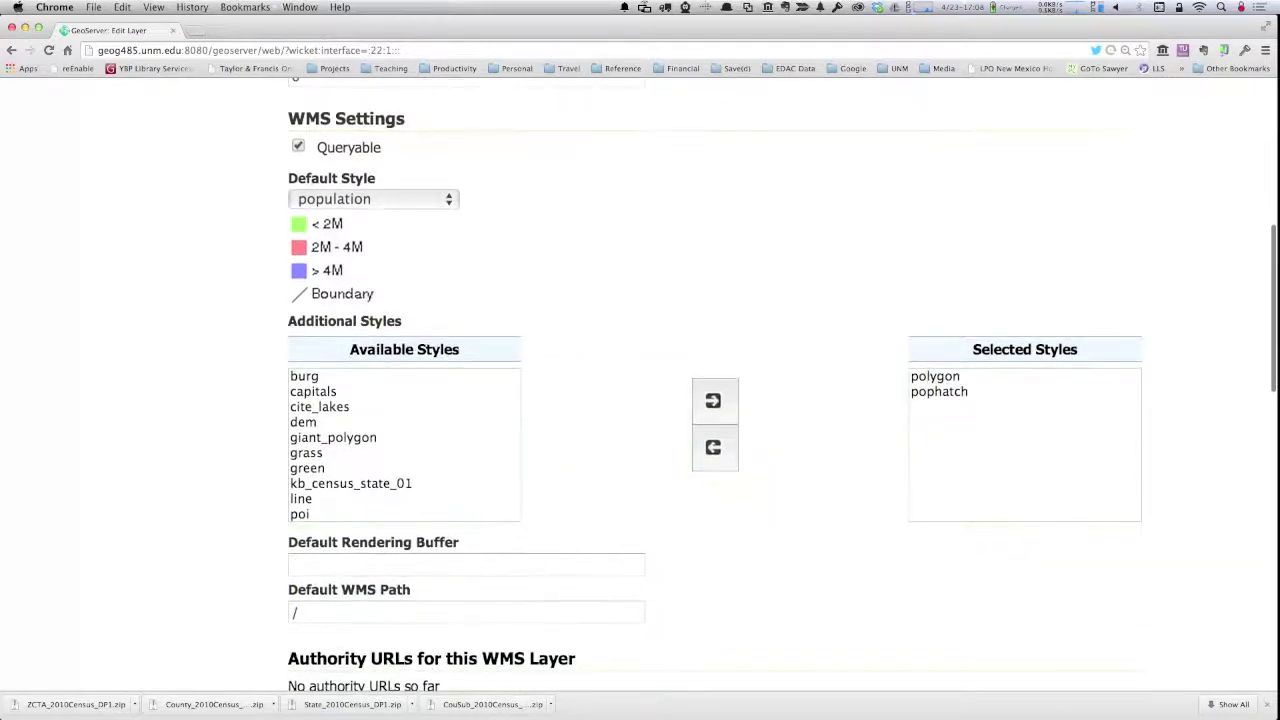
scroll(640, 385, "down", 2)
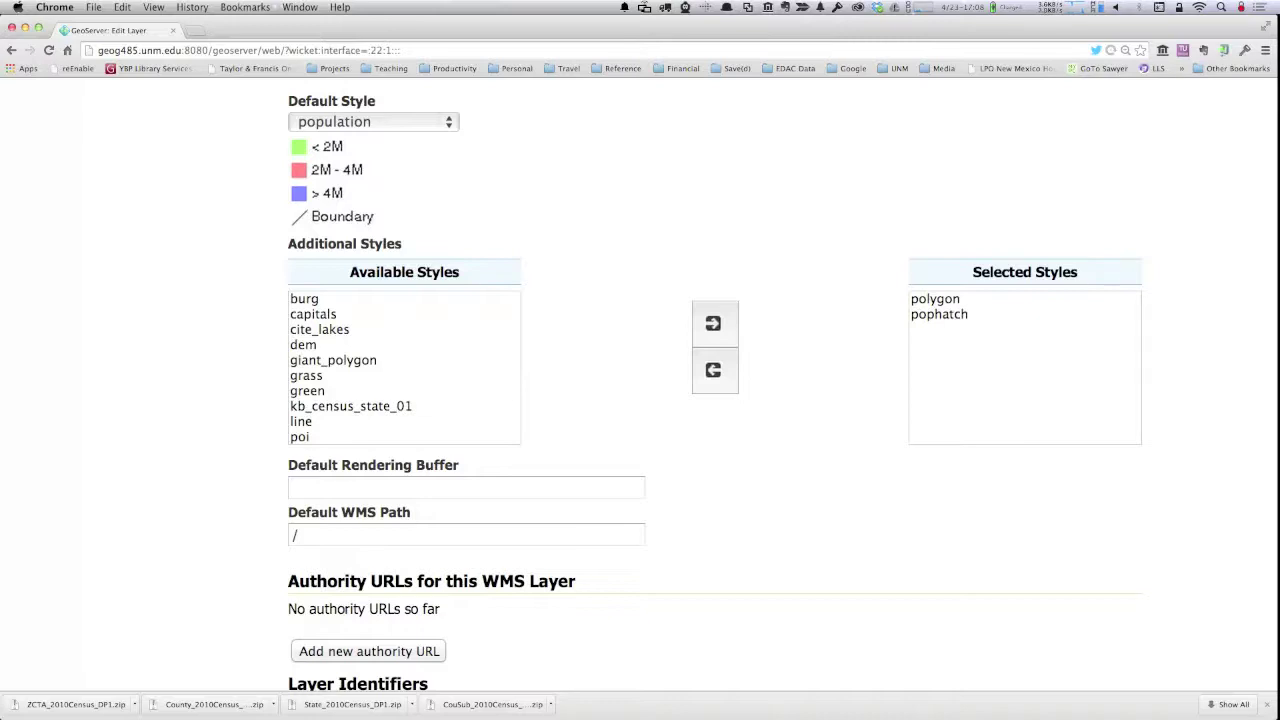
left_click(373, 121)
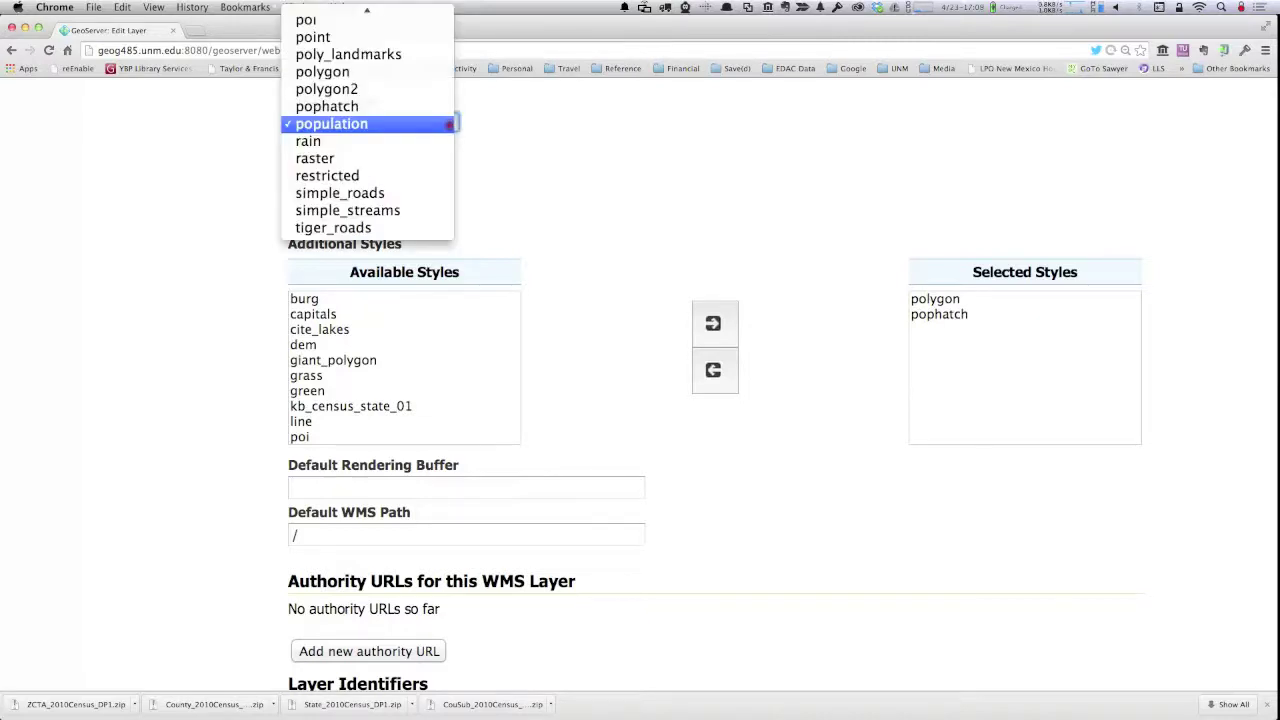
scroll(368, 101, "up", 4)
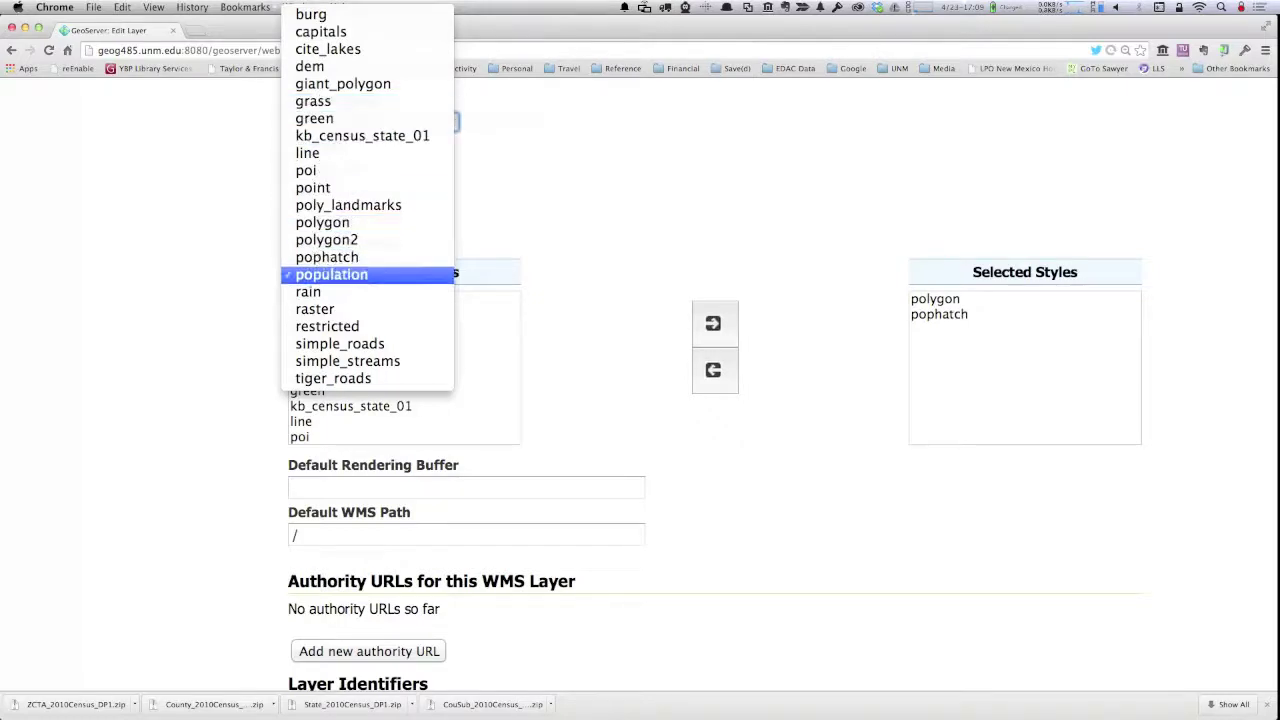
left_click(338, 275)
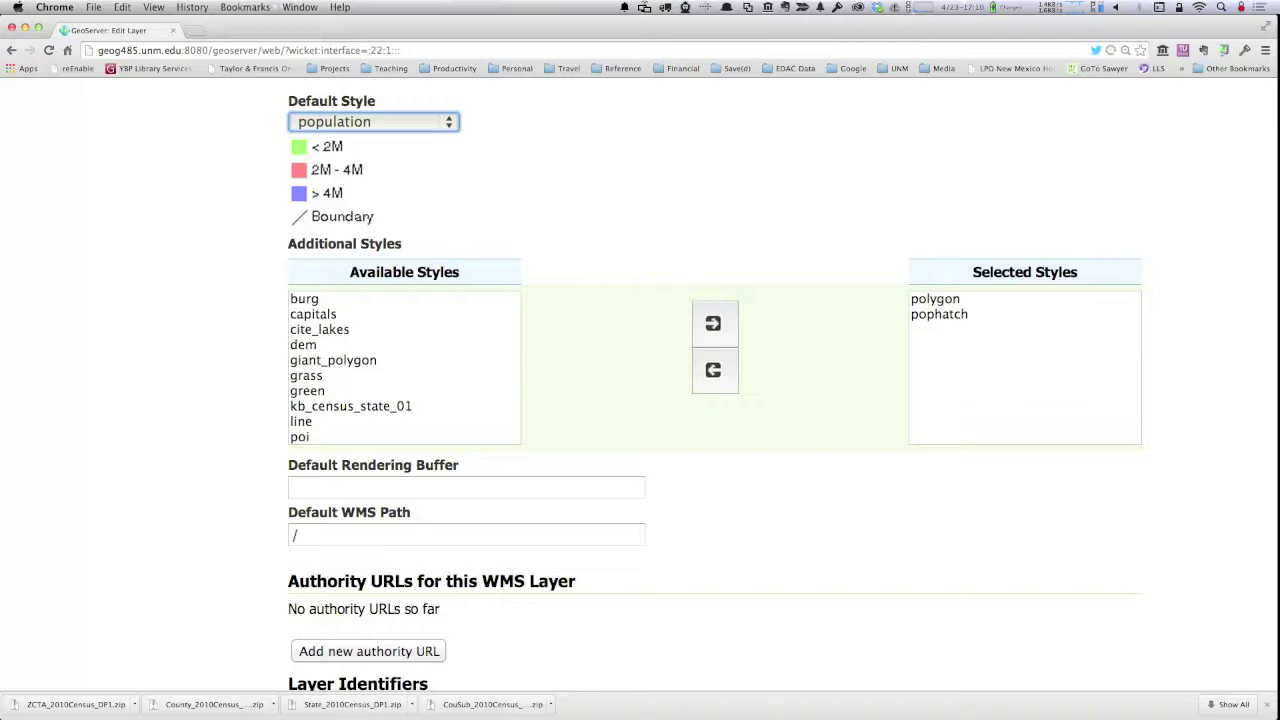
- Add giant_polygon to the layer's selected additional WMS styles and save the layer
scroll(404, 367, "down", 2)
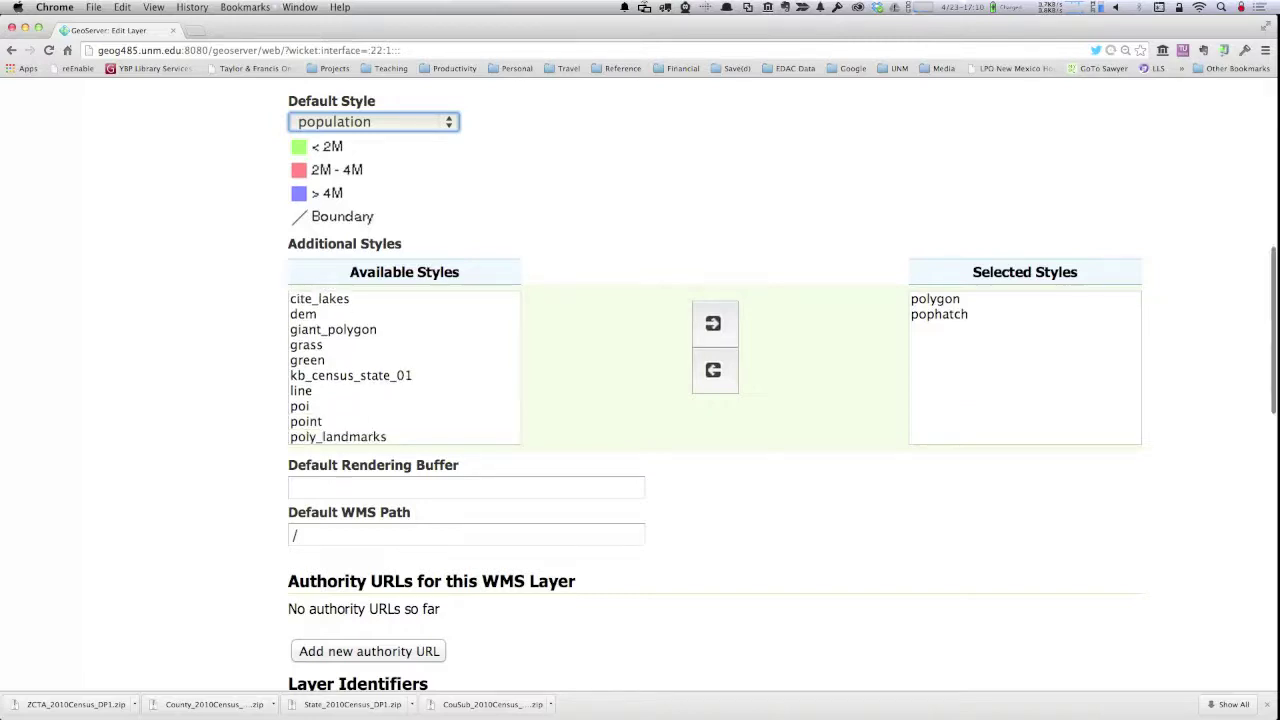
left_click(312, 330)
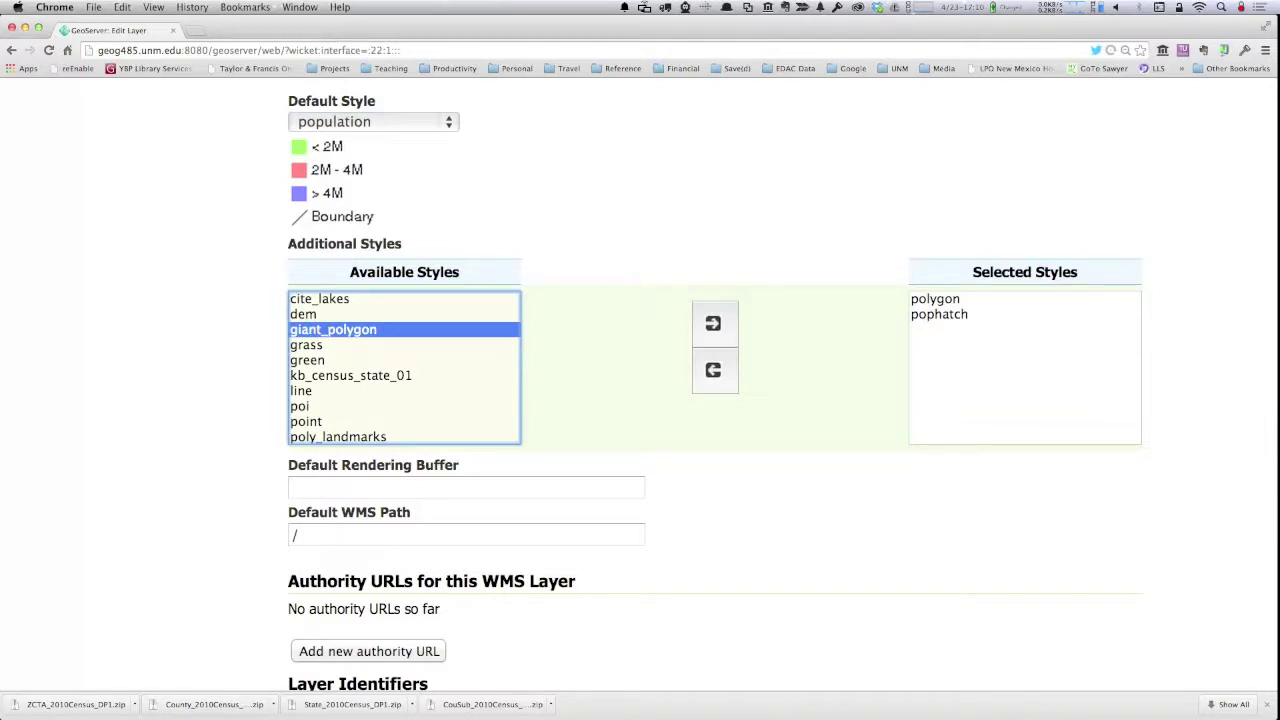
left_click(713, 323)
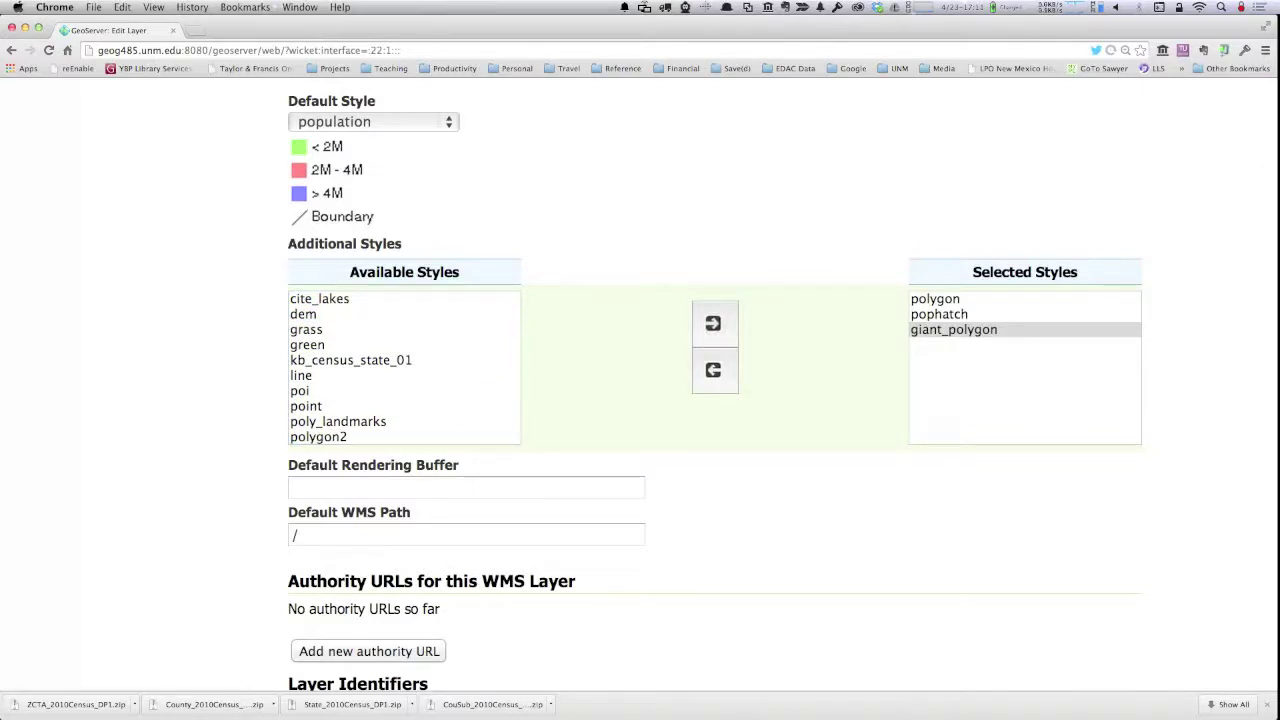
scroll(640, 385, "down", 8)
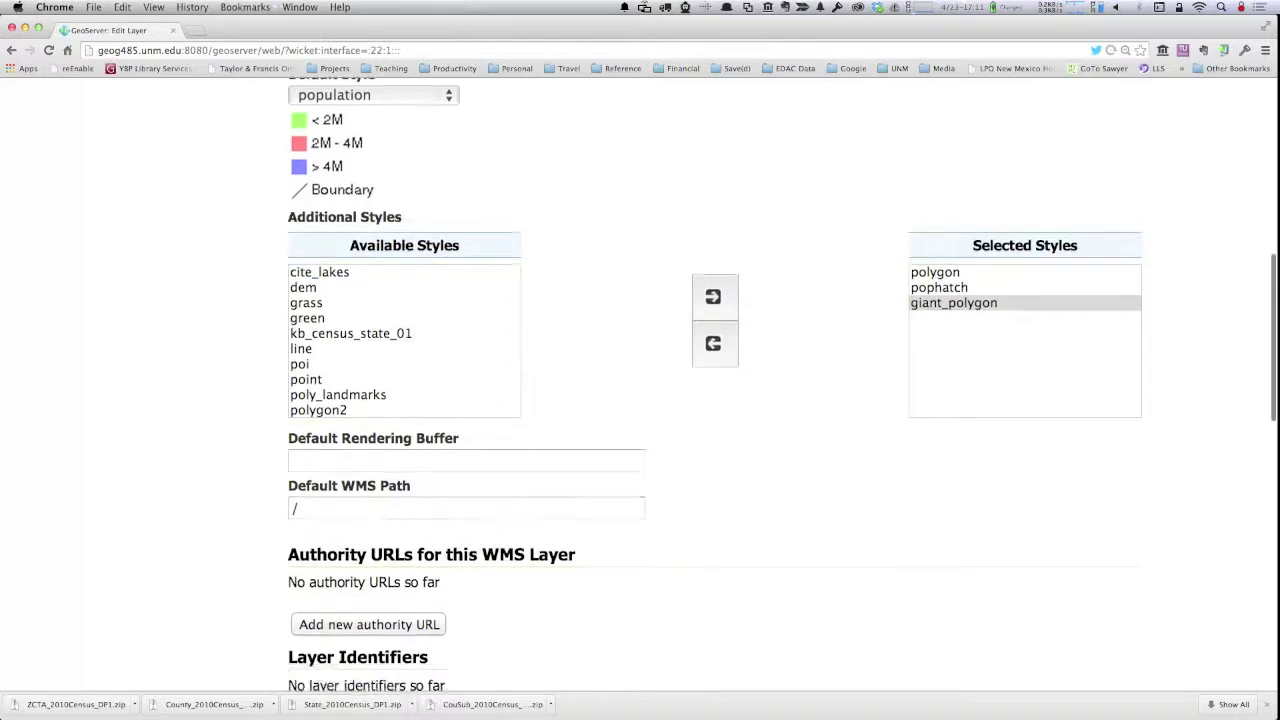
scroll(640, 385, "down", 4)
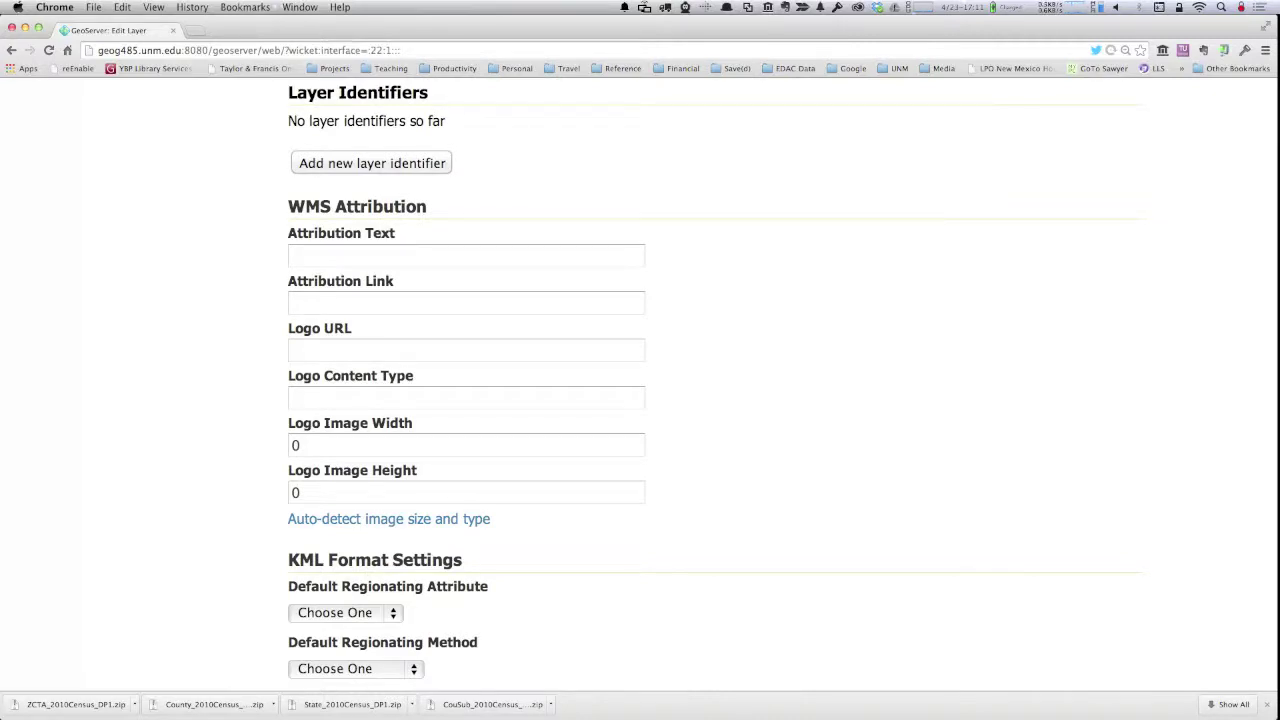
scroll(640, 385, "down", 8)
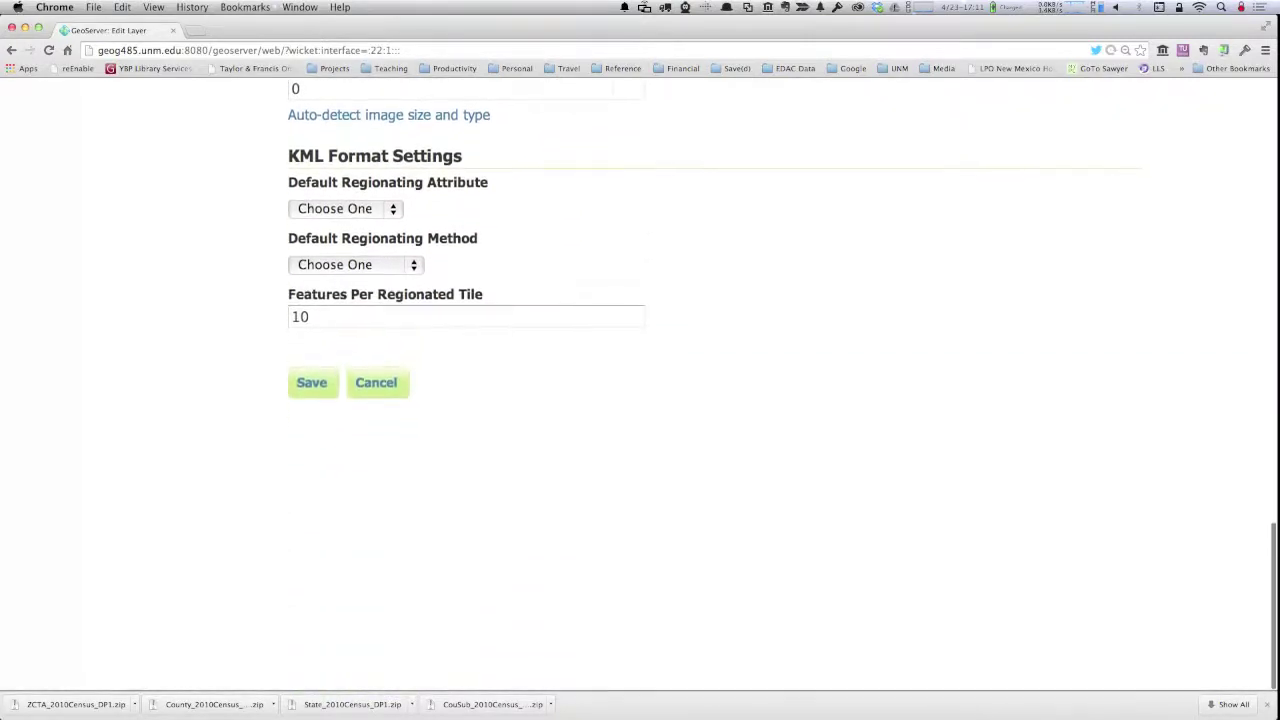
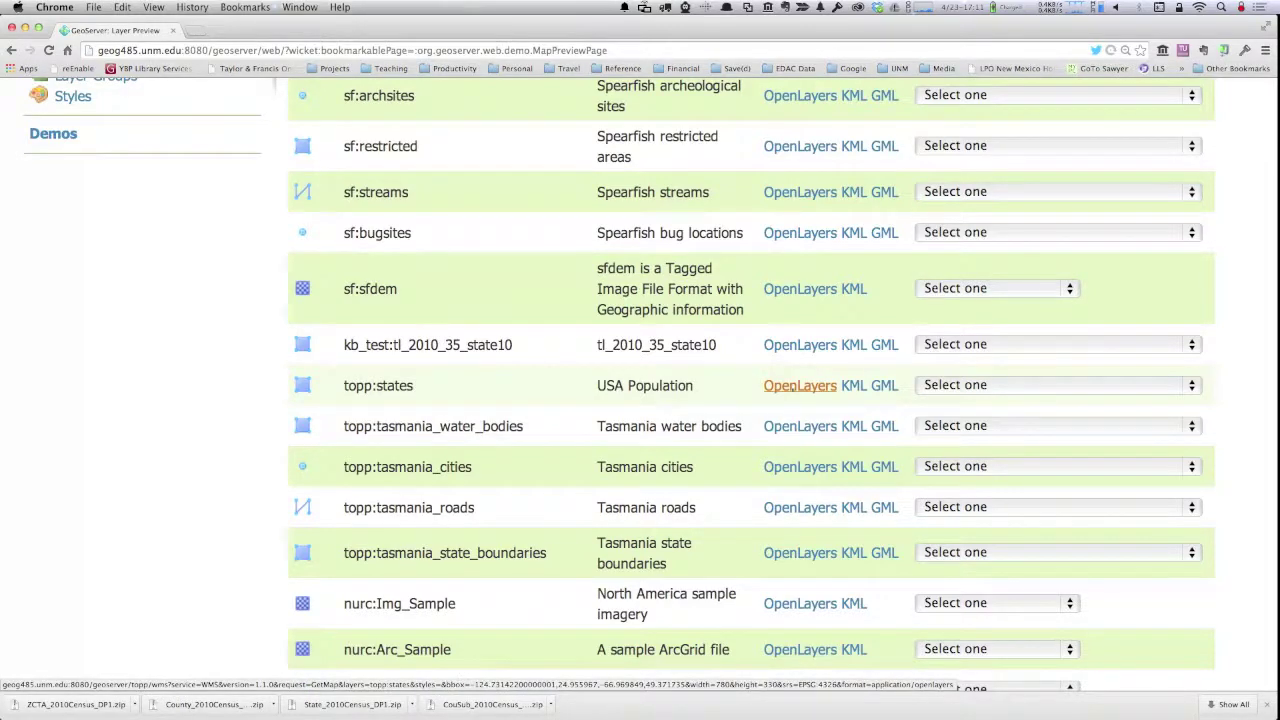
- Open the OpenLayers preview of topp:states, show its map options and set the style to polygon
left_click(800, 385)
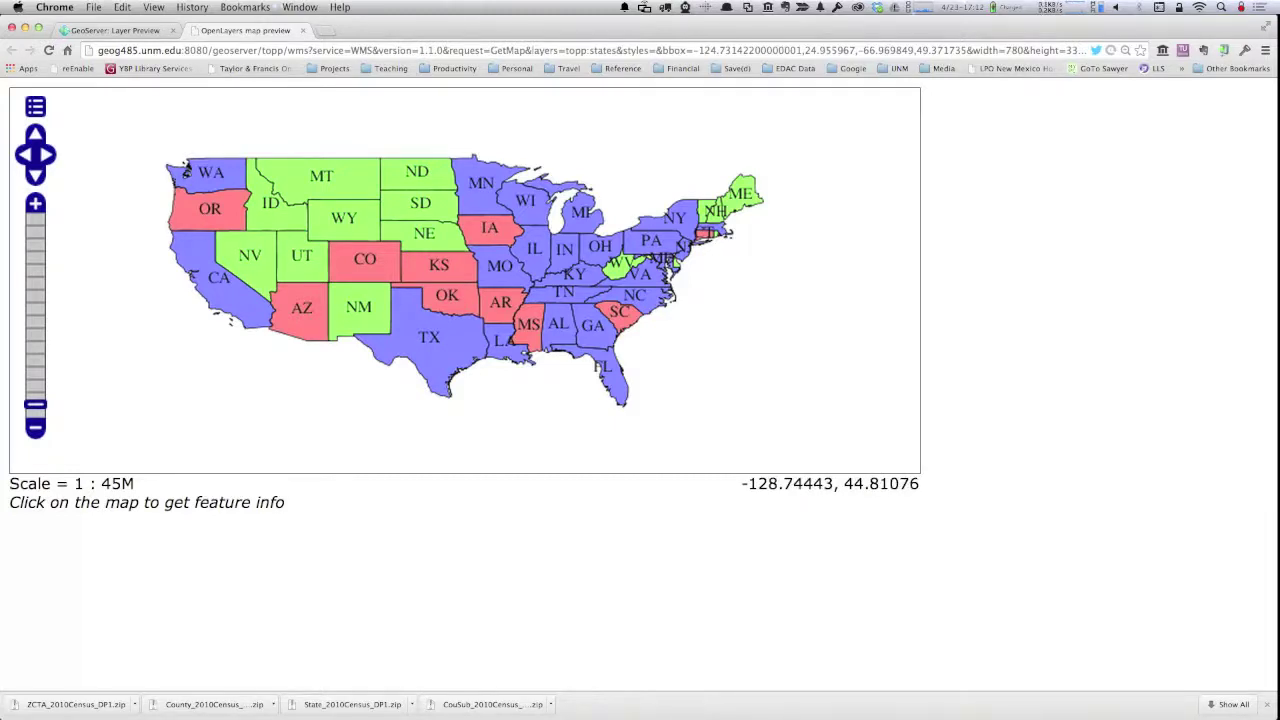
left_click(35, 106)
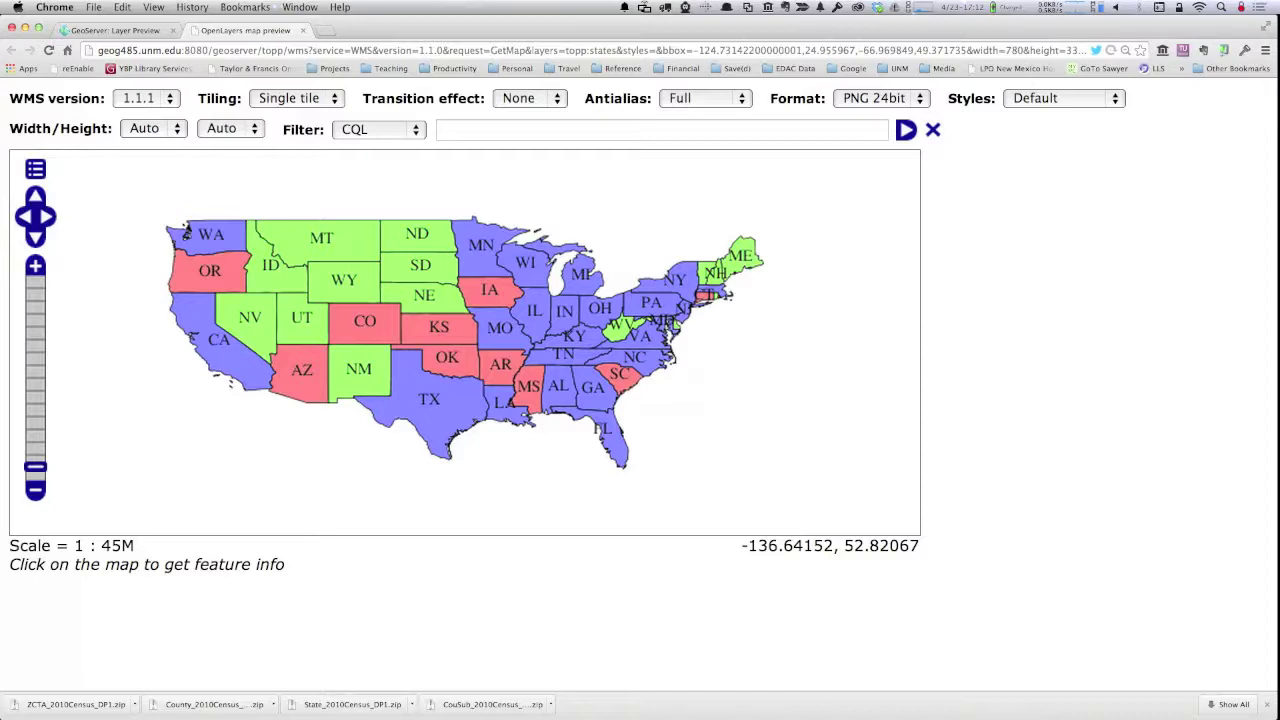
left_click(1063, 98)
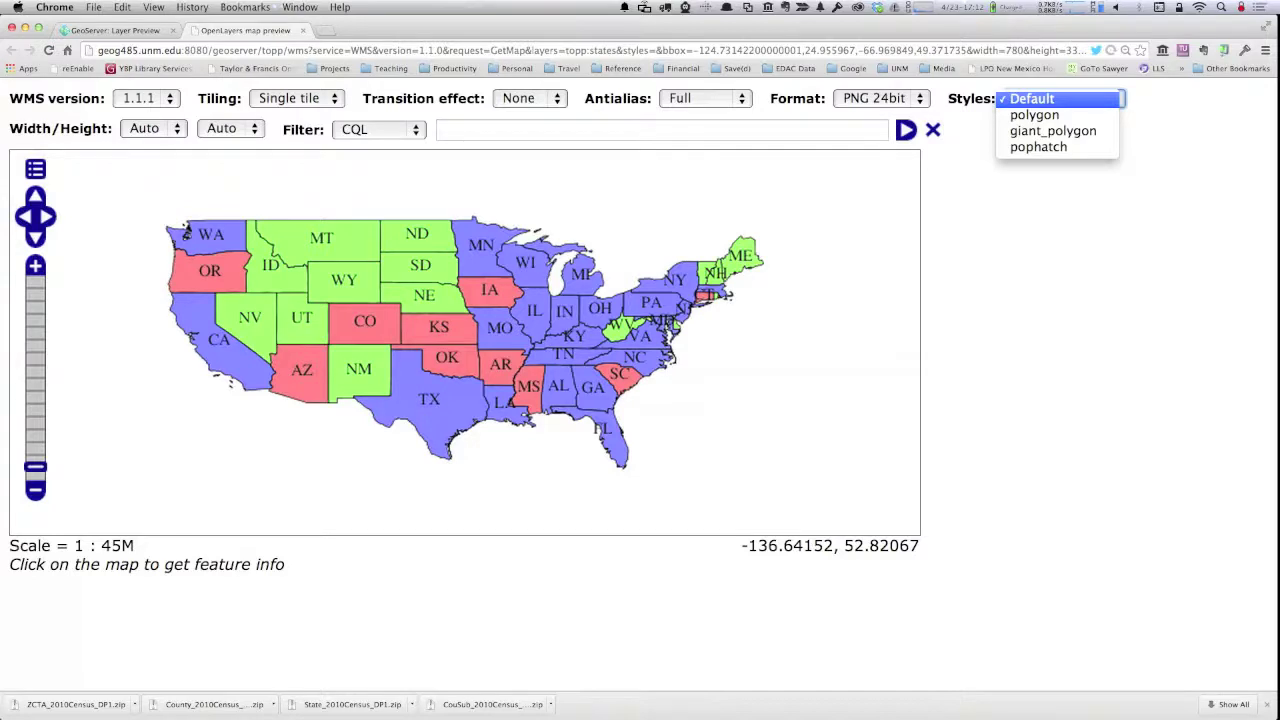
key("Down")
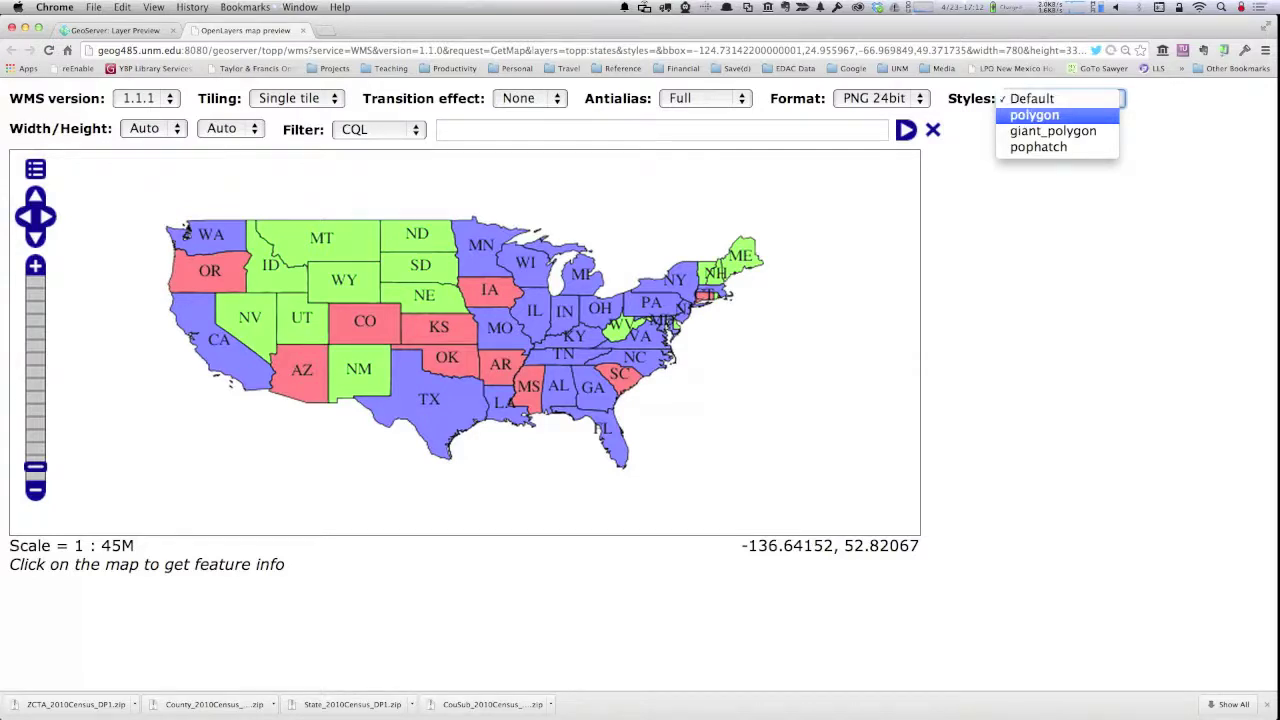
left_click(1046, 115)
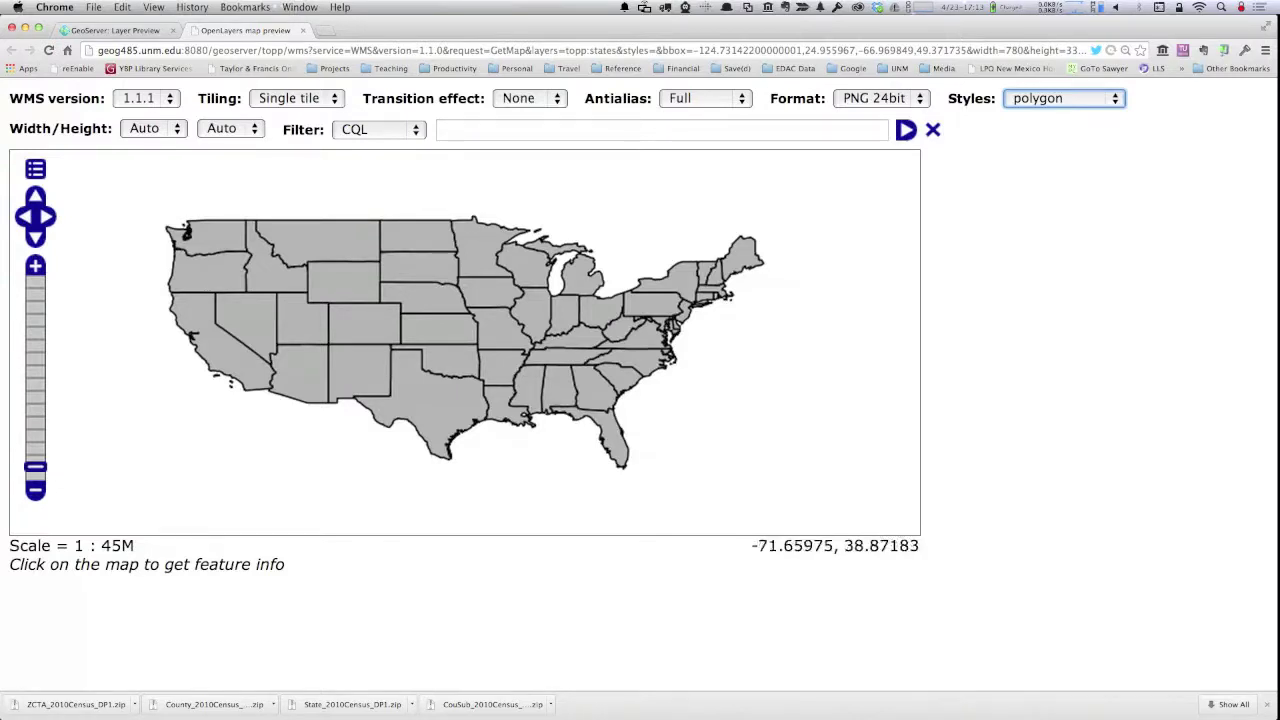
- Switch the topp:states map preview to the giant_polygon style and then to pophatch to compare how they render
left_click(1060, 98)
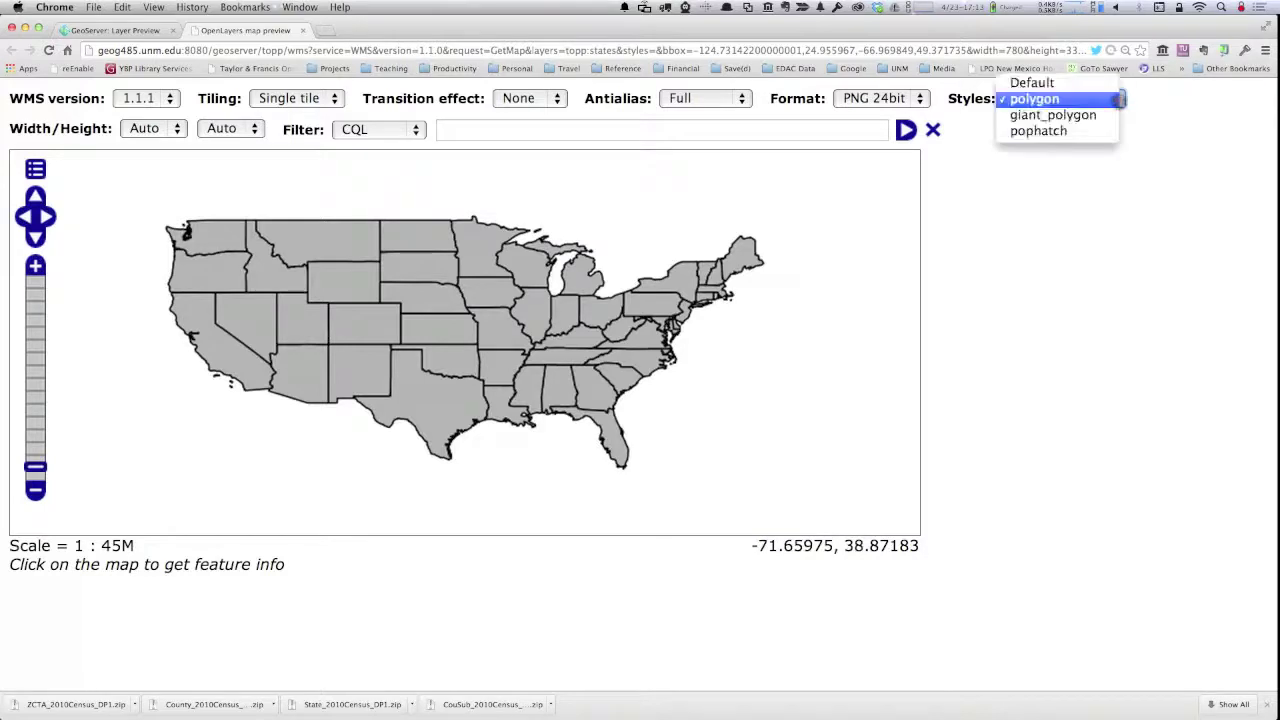
key("Down")
left_click(1086, 117)
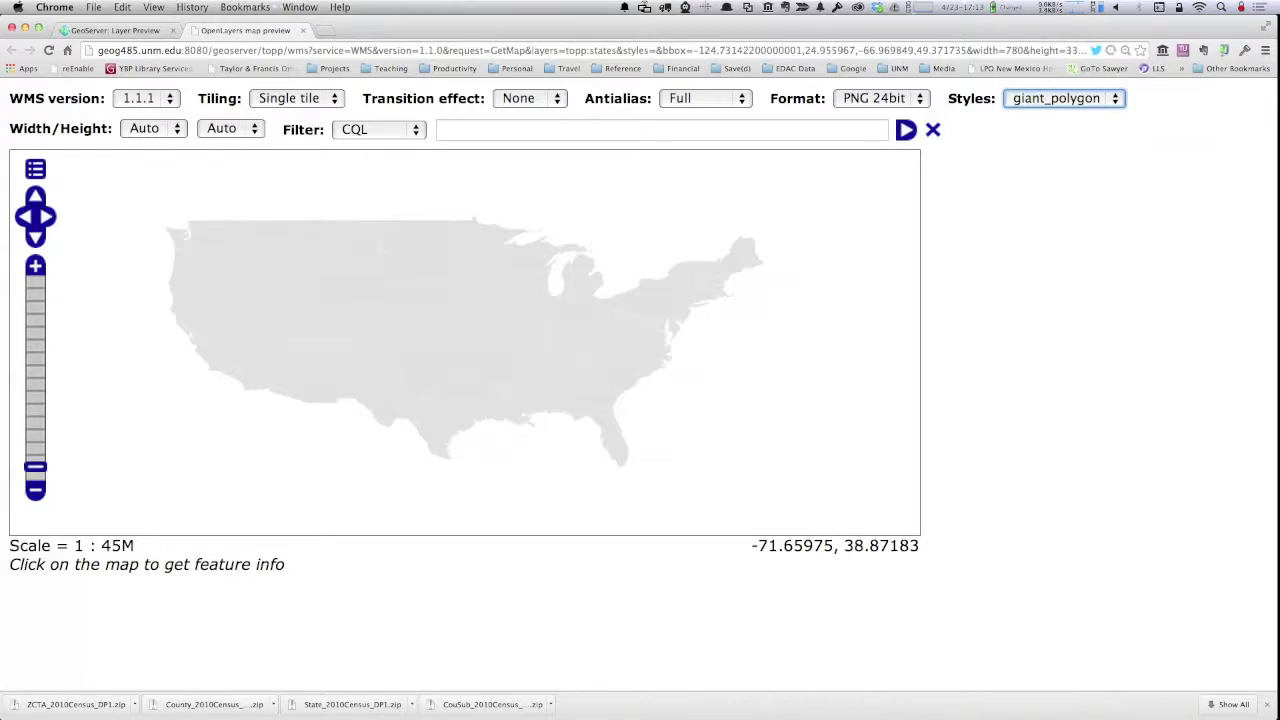
key("space")
key("Down")
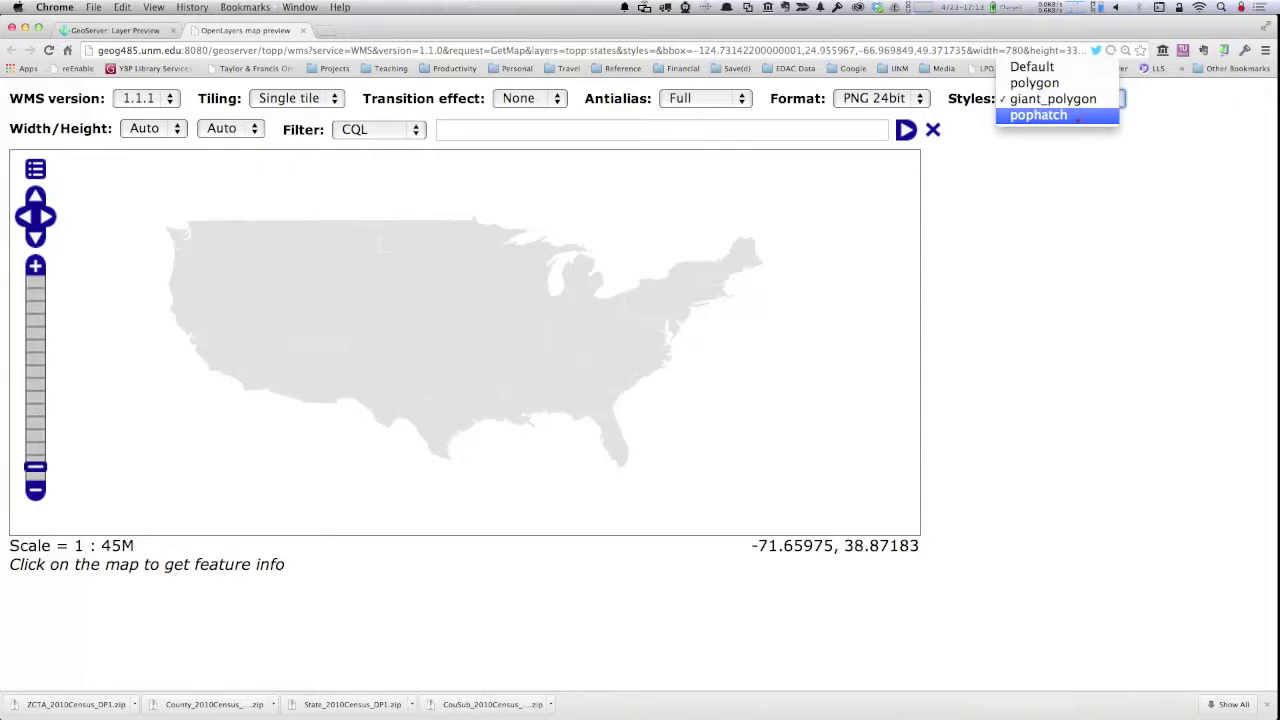
key("Return")
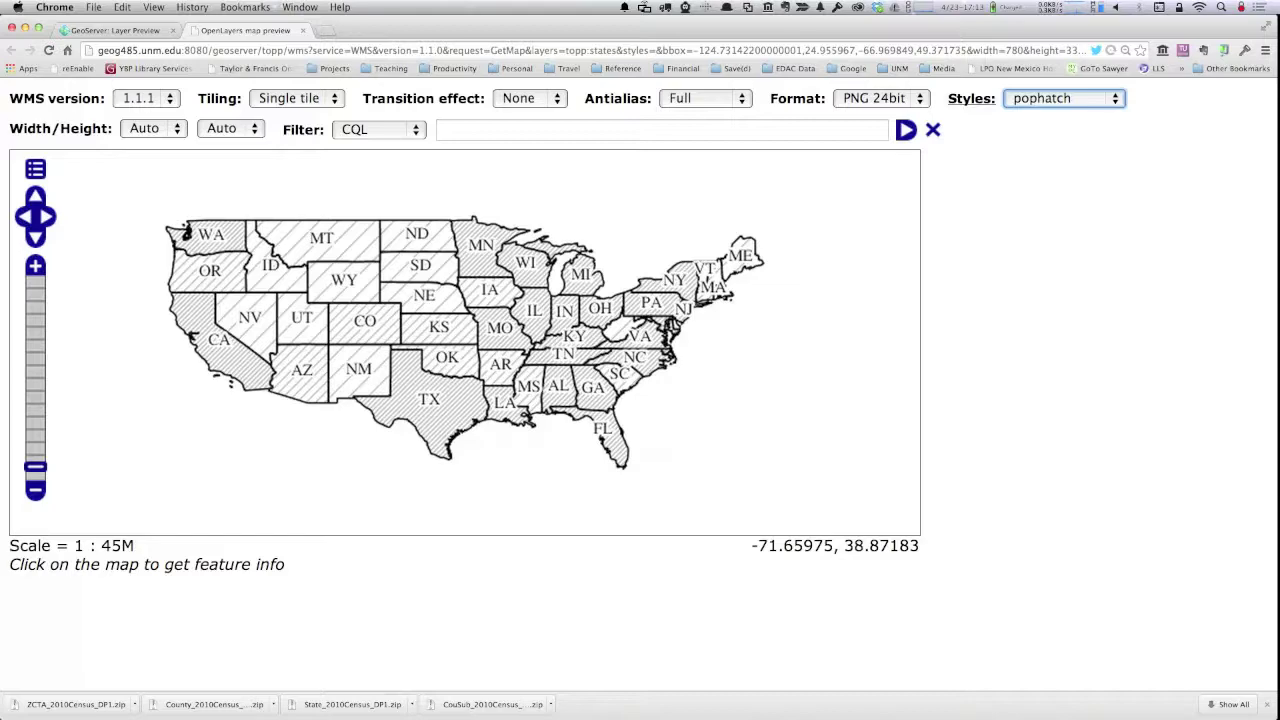
- Return to the GeoServer administration page, browse the list of published styles and open the polygon style
key("ctrl+shift+Tab")
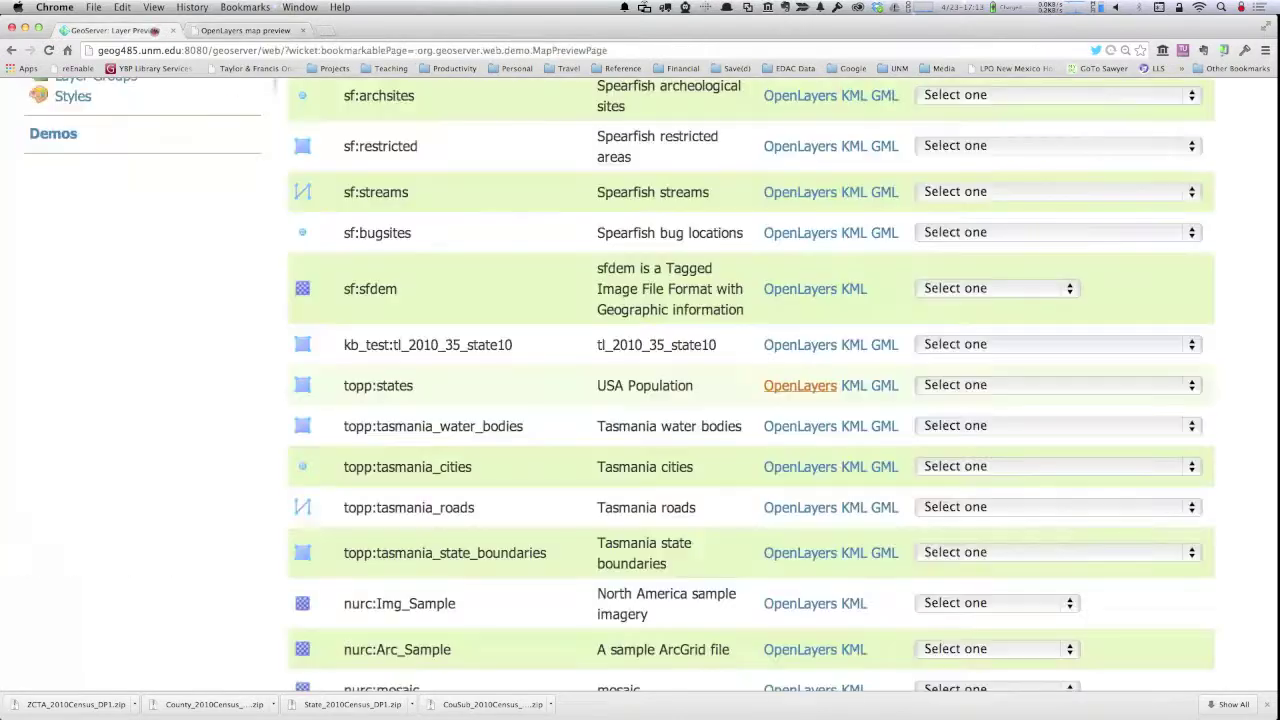
scroll(785, 418, "up", 1)
scroll(72, 392, "up", 5)
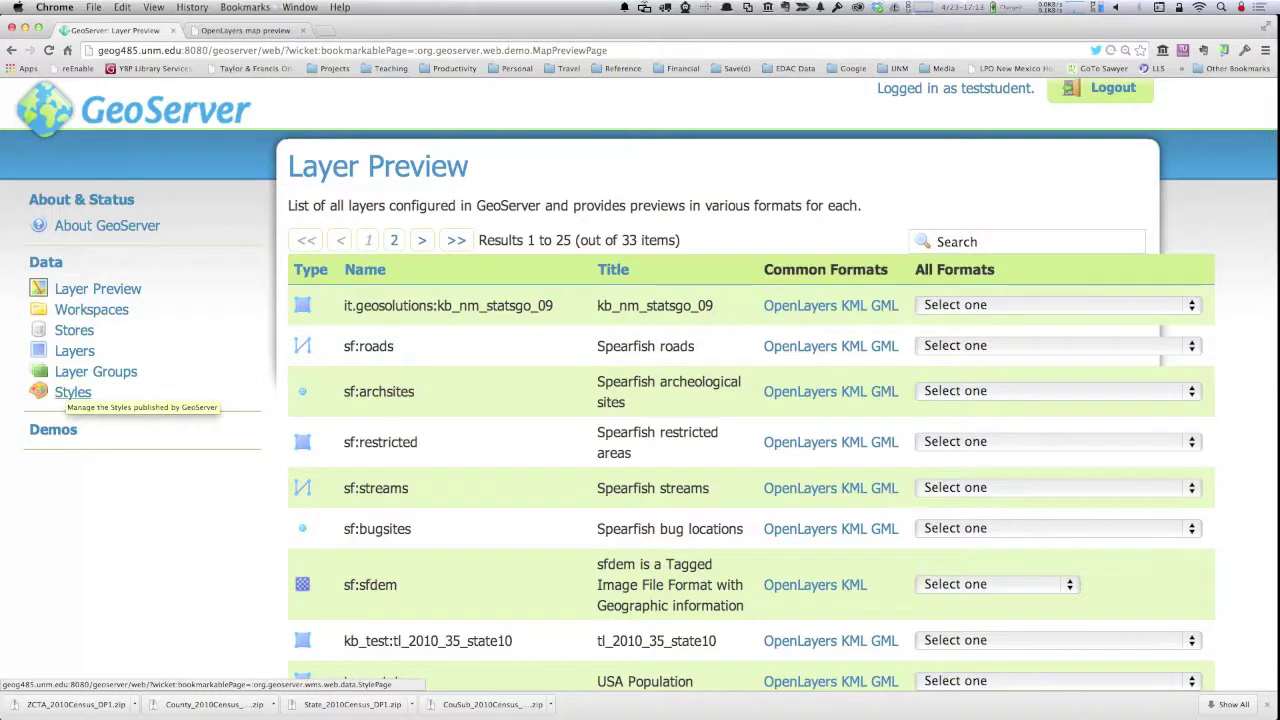
left_click(72, 392)
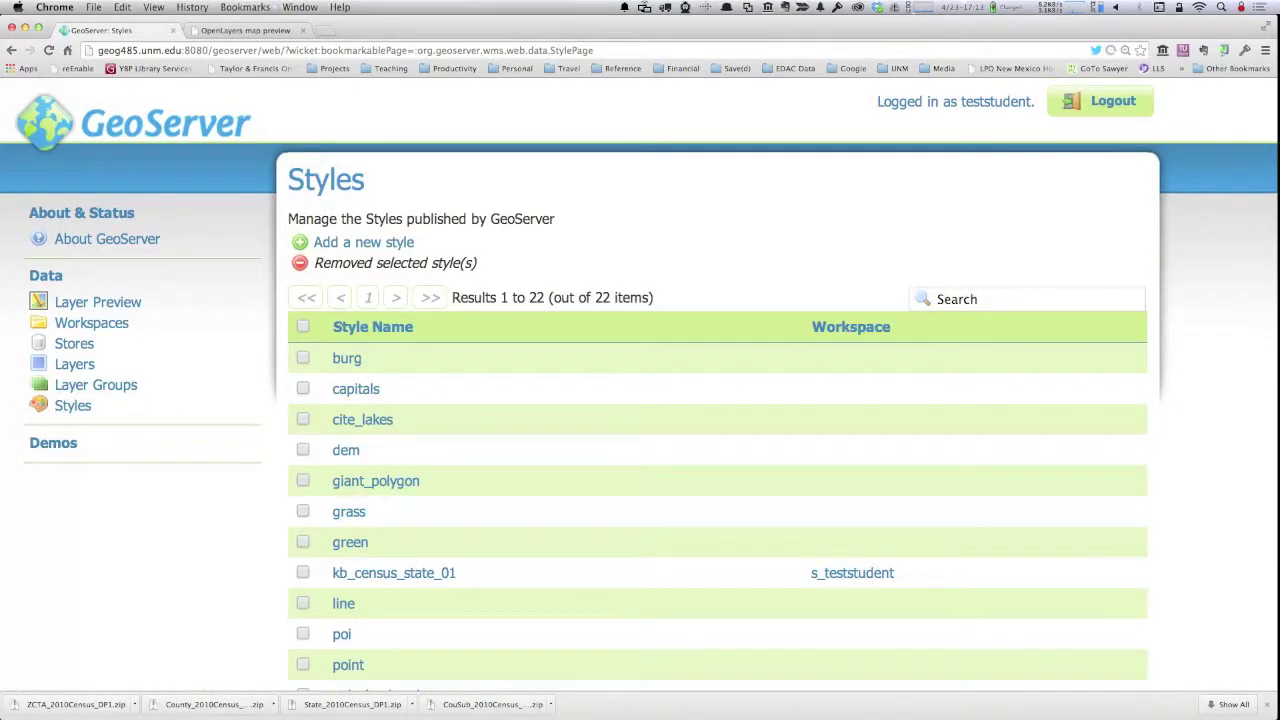
scroll(639, 384, "down", 3)
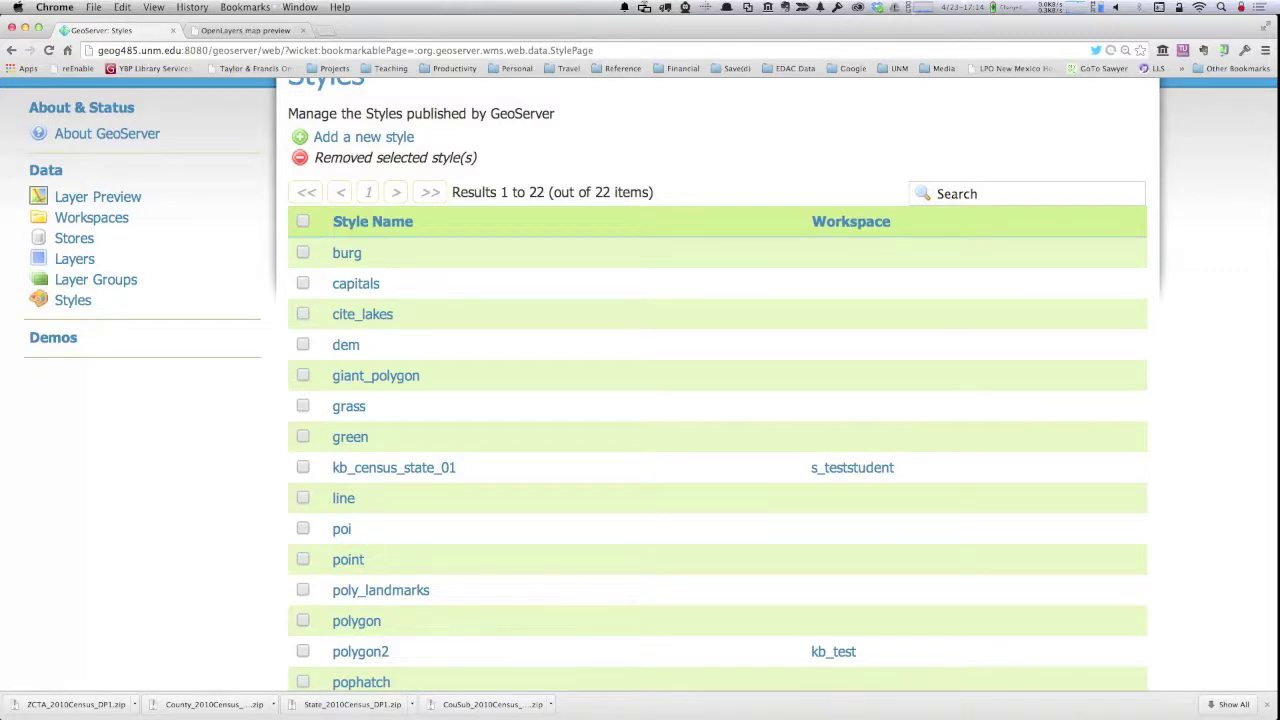
scroll(640, 384, "down", 2)
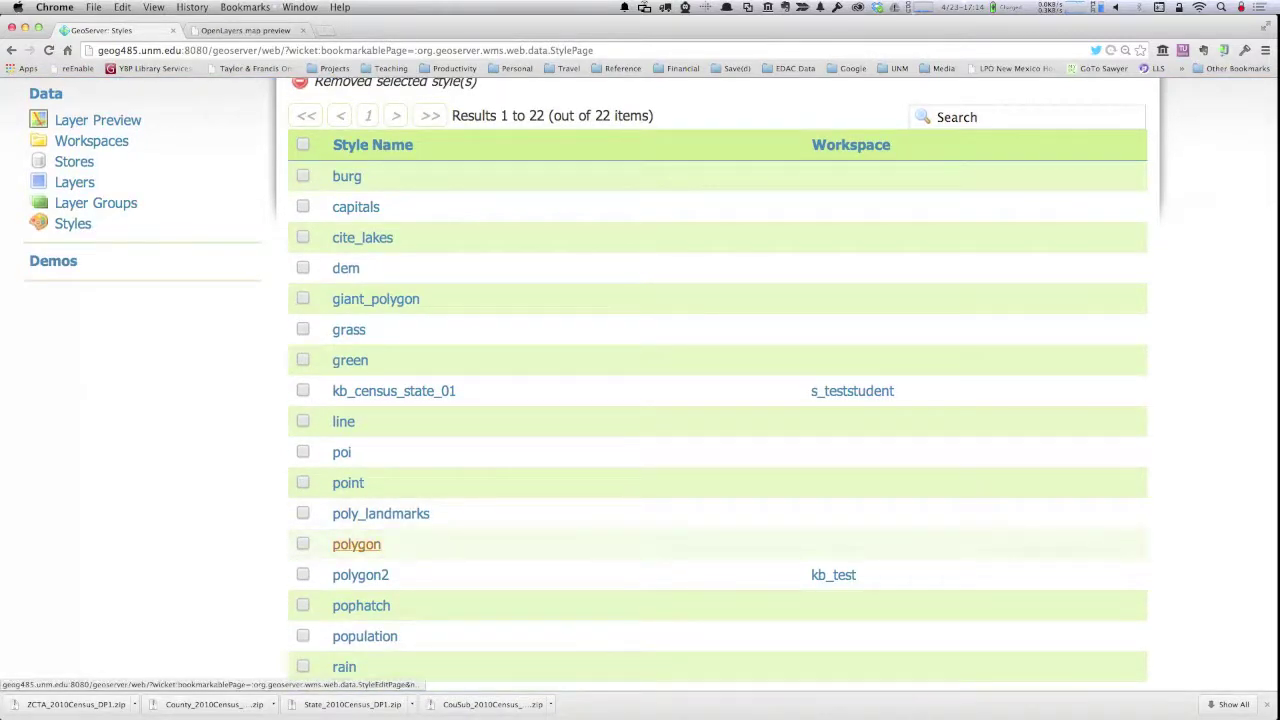
left_click(348, 546)
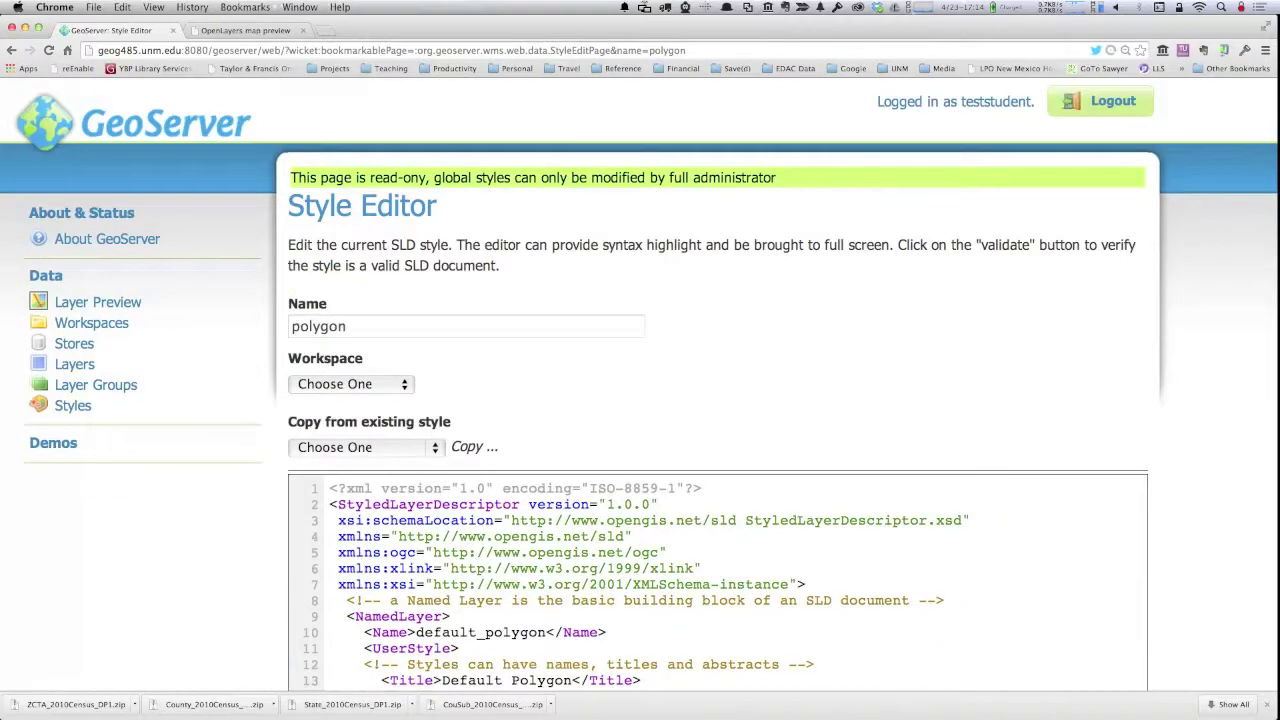
- Read through the polygon style's SLD code in the Style Editor, from the XML header to the closing tag
scroll(640, 400, "down", 3)
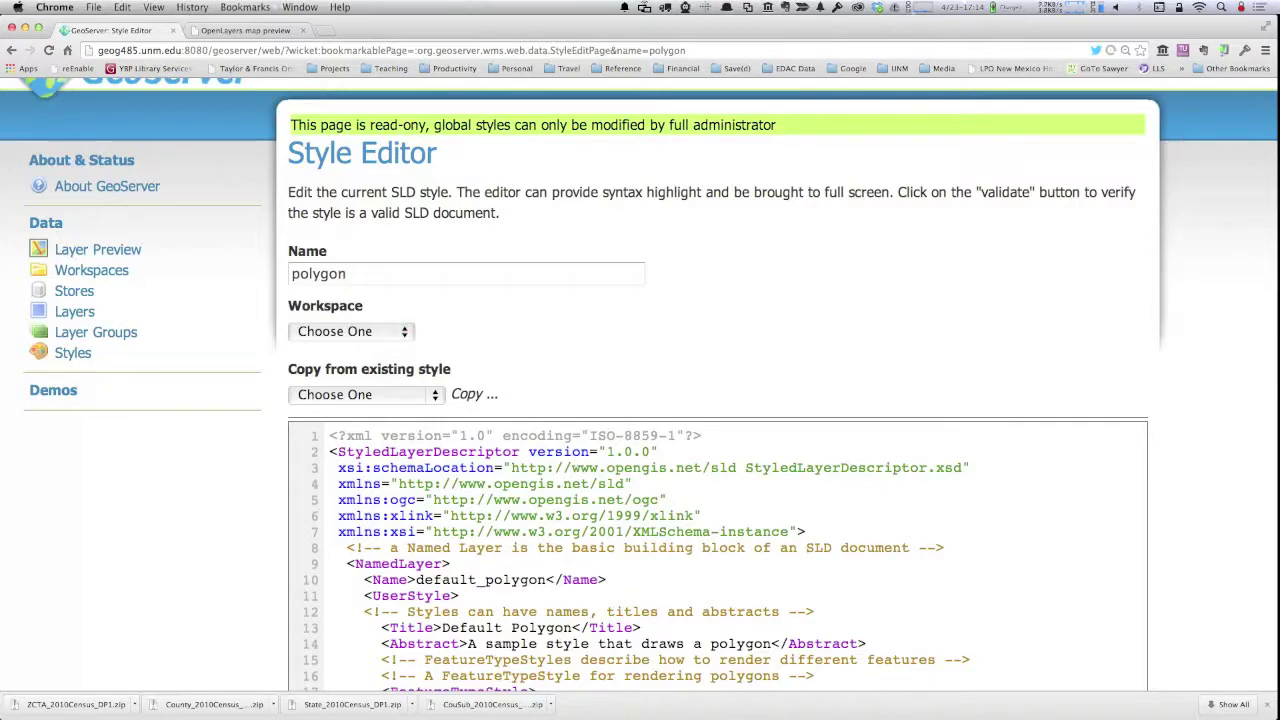
scroll(640, 380, "down", 2)
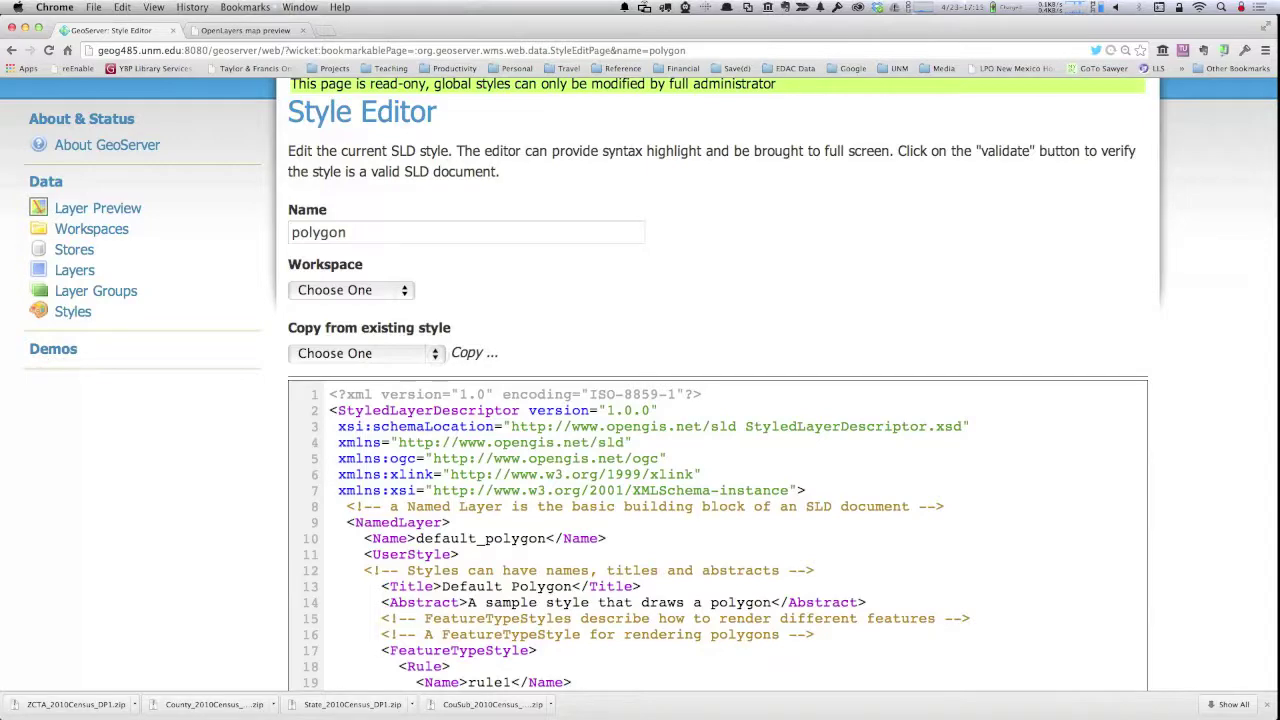
scroll(640, 400, "down", 3)
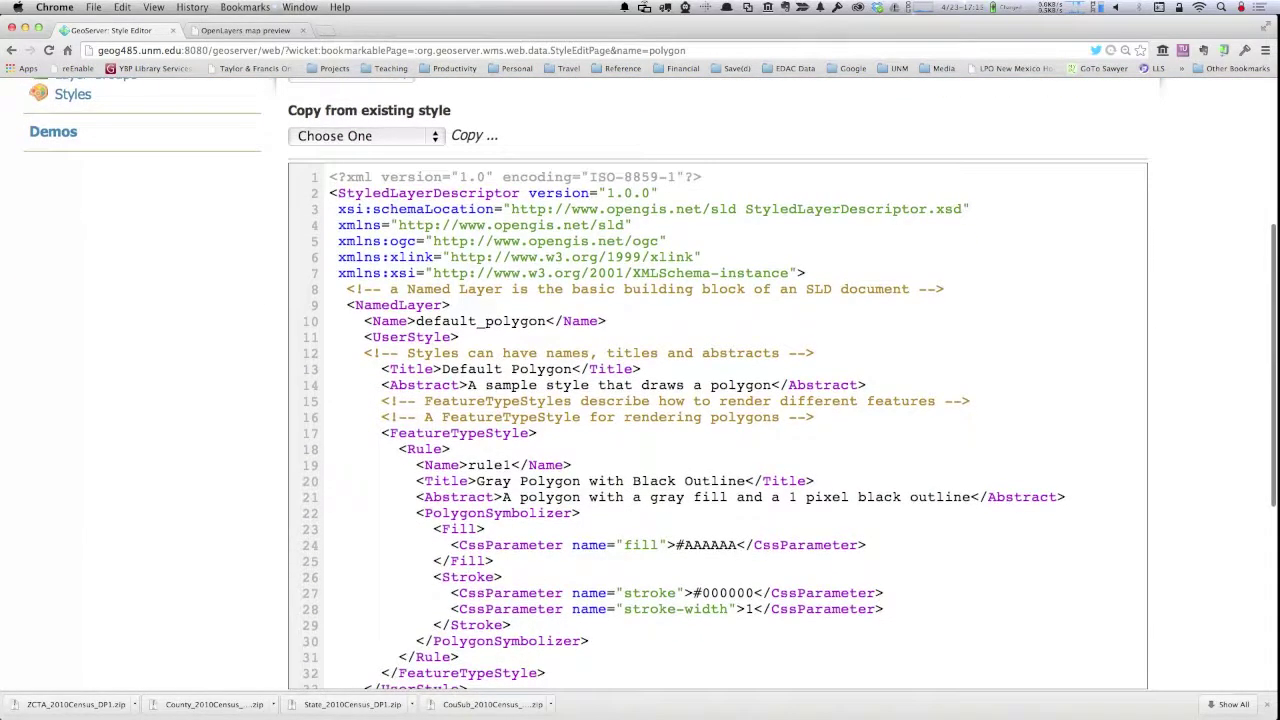
scroll(718, 400, "down", 5)
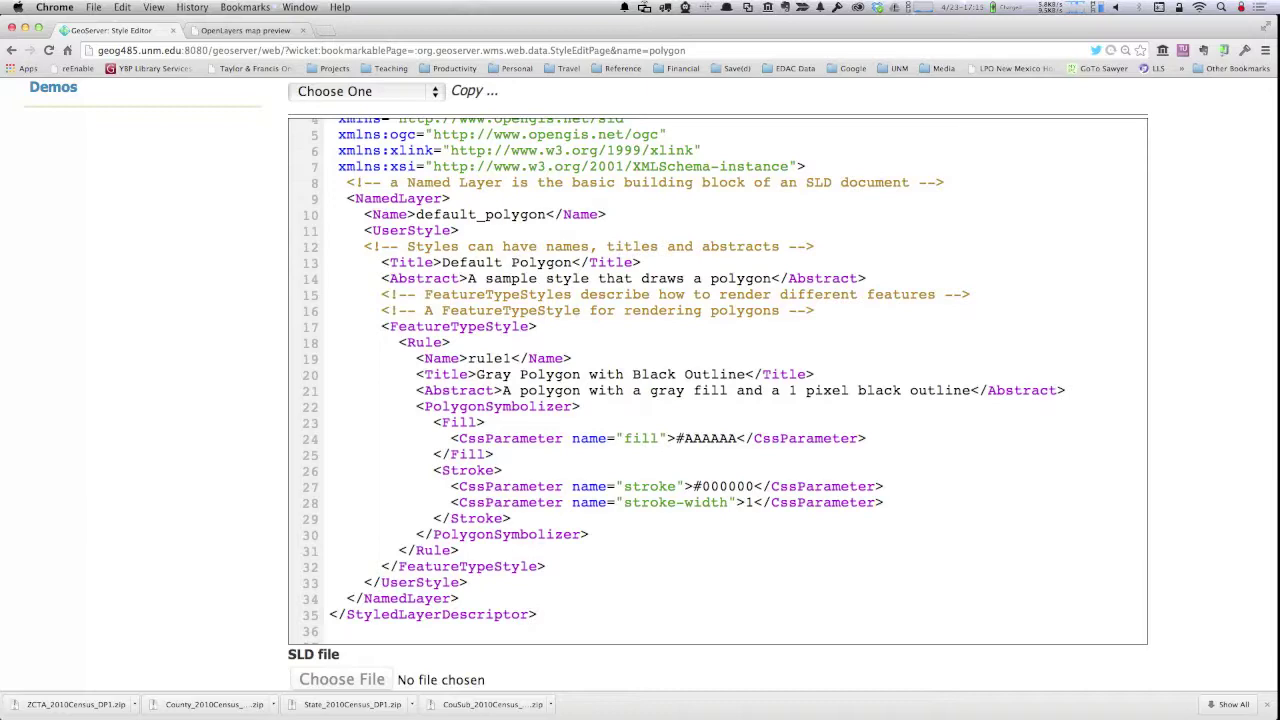
scroll(718, 380, "up", 4)
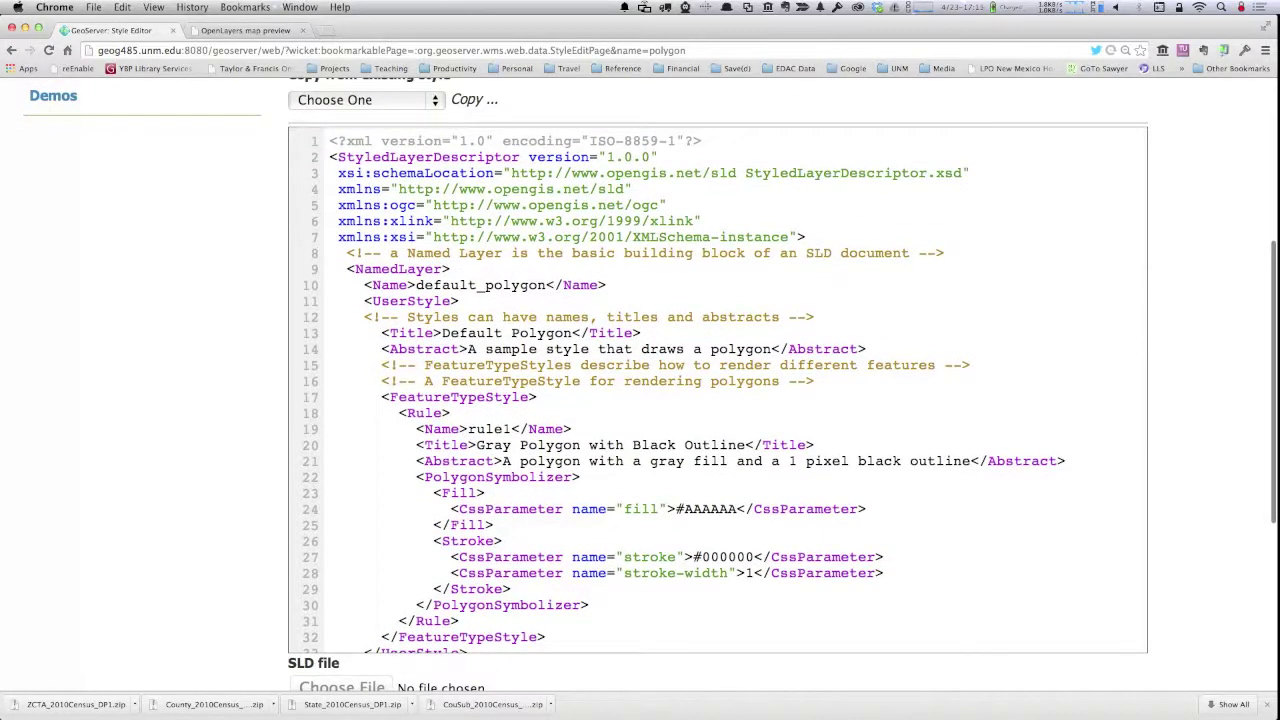
- Highlight the SLD's header in lines 1–8, its closing StyledLayerDescriptor tag and the NamedLayer block in lines 9–34
left_click_drag(330, 141, 330, 269)
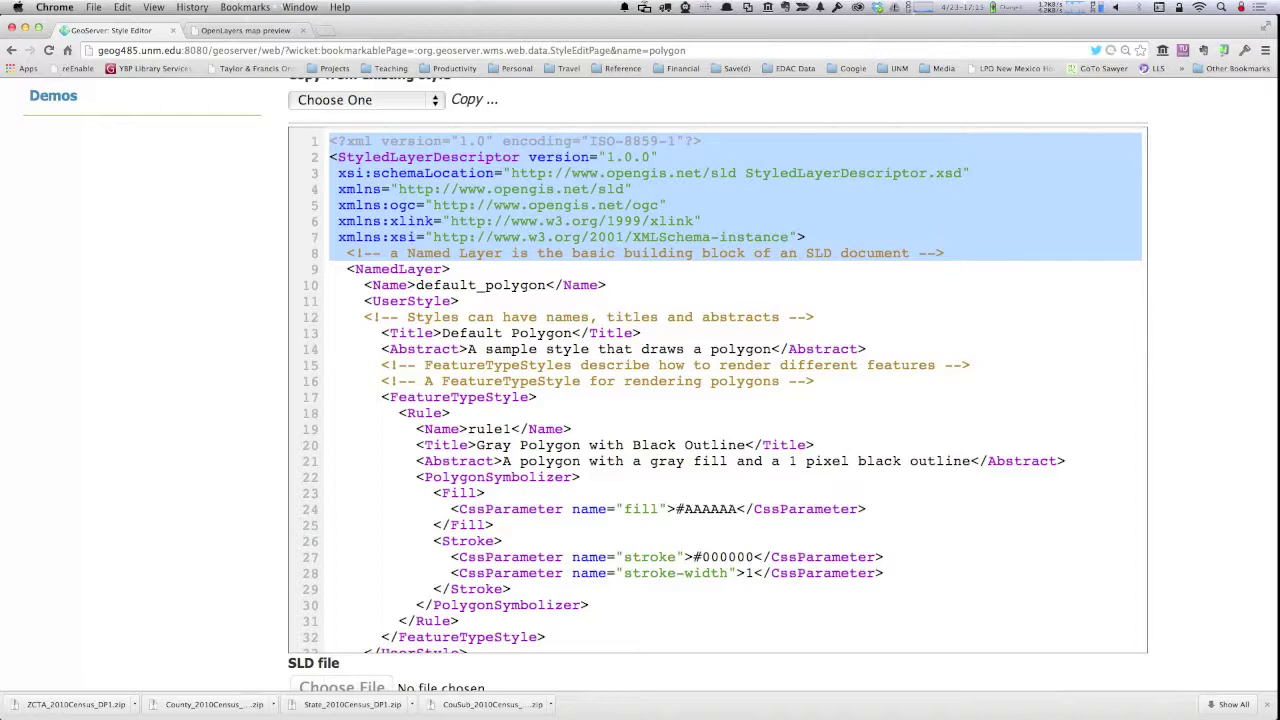
scroll(718, 390, "down", 4)
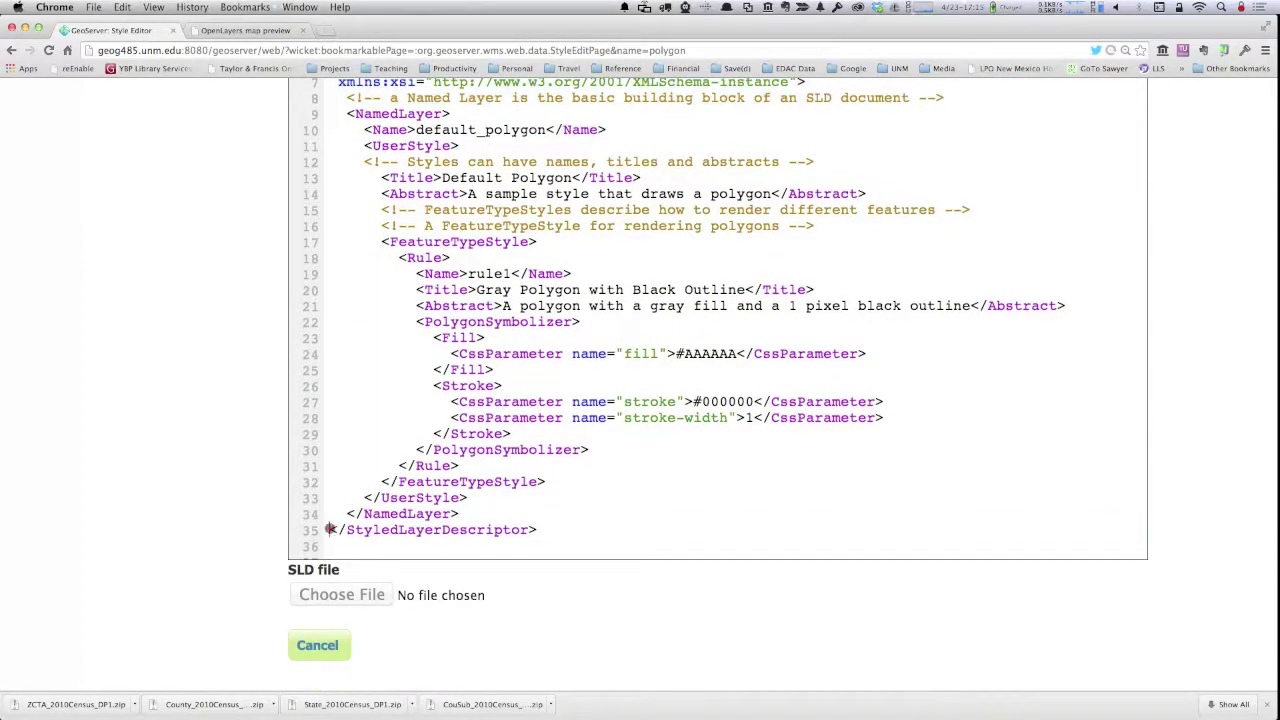
left_click(330, 530)
scroll(718, 318, "up", 1)
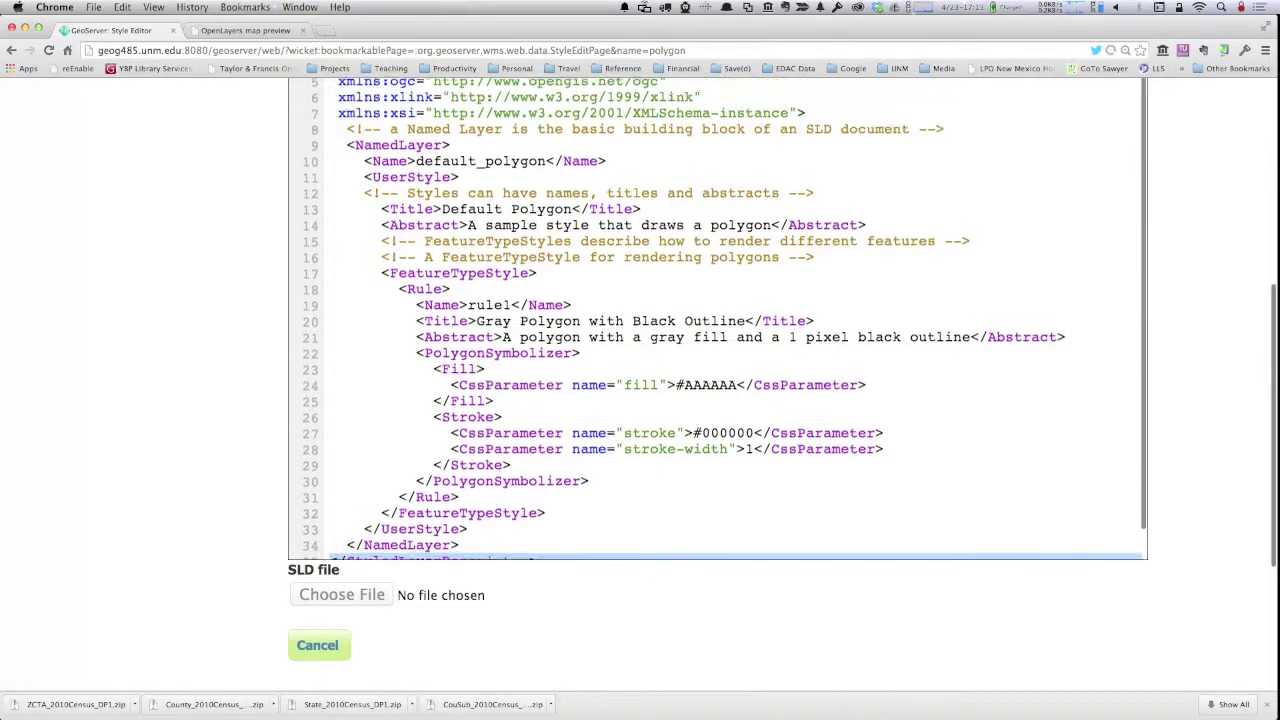
left_click_drag(330, 145, 330, 553)
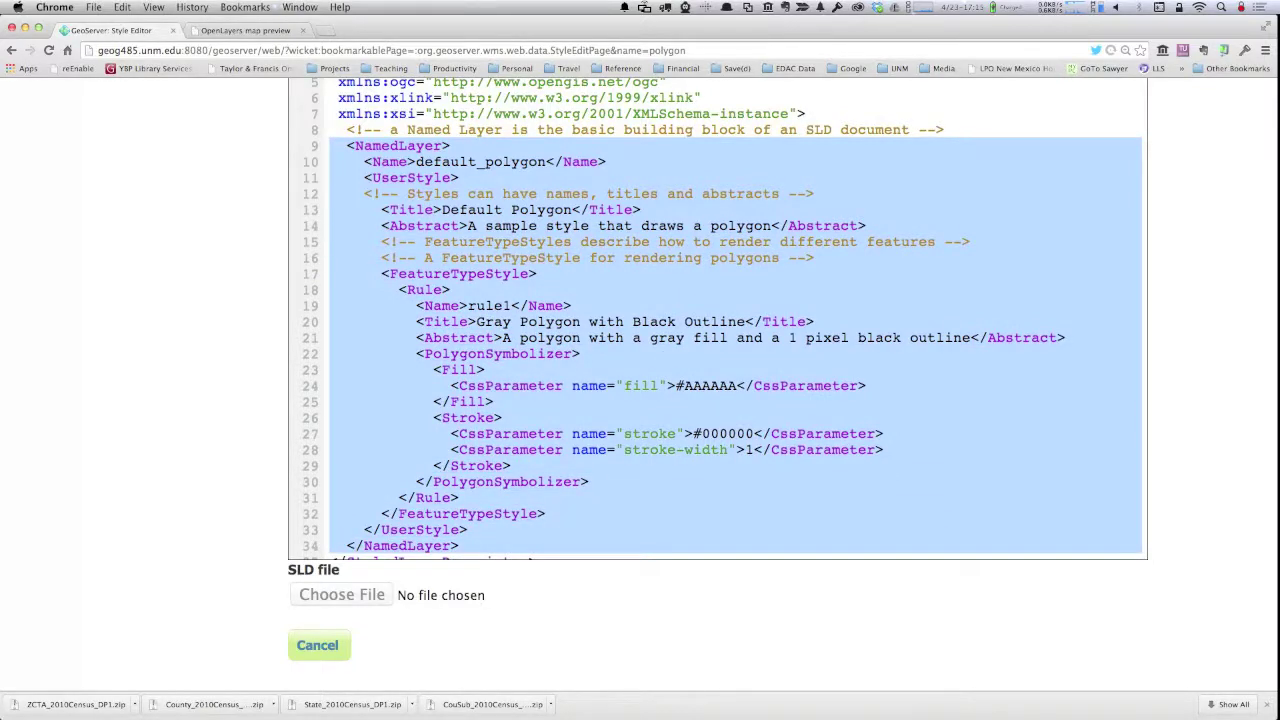
- Highlight in turn the named layer's Name element and the user style's Title and Abstract elements to examine them
left_click(405, 161)
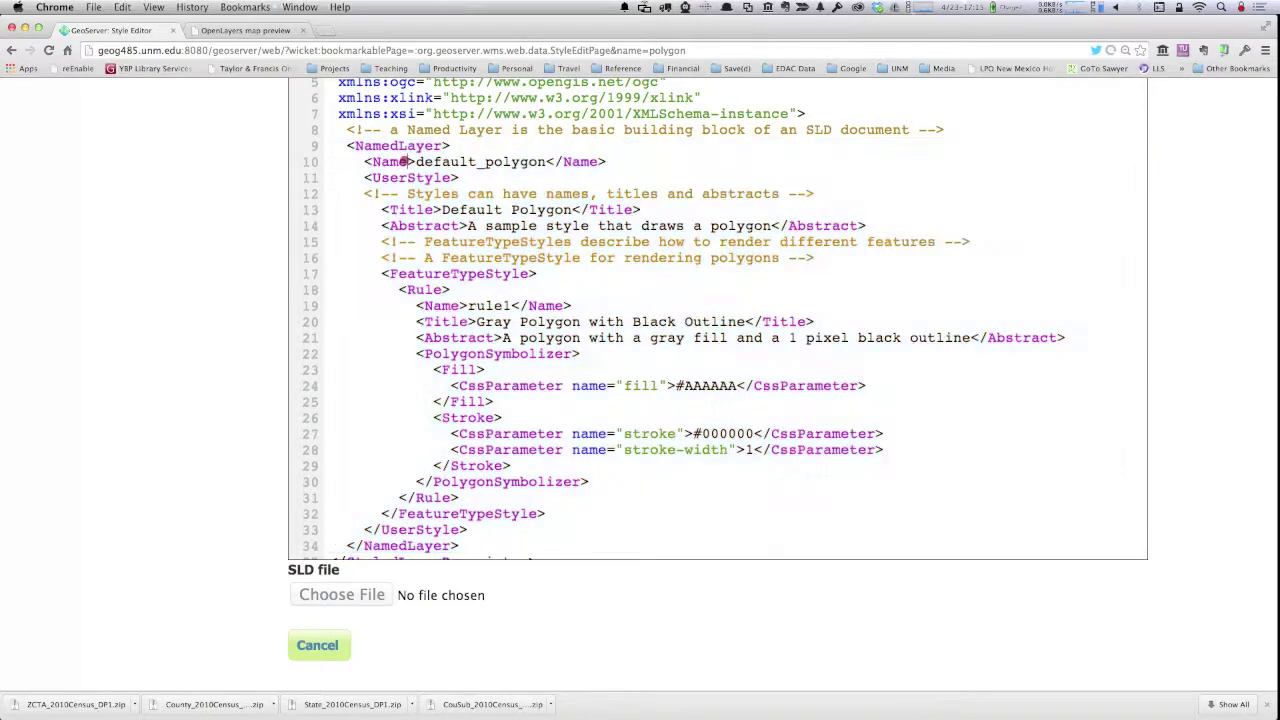
left_click_drag(363, 161, 606, 161)
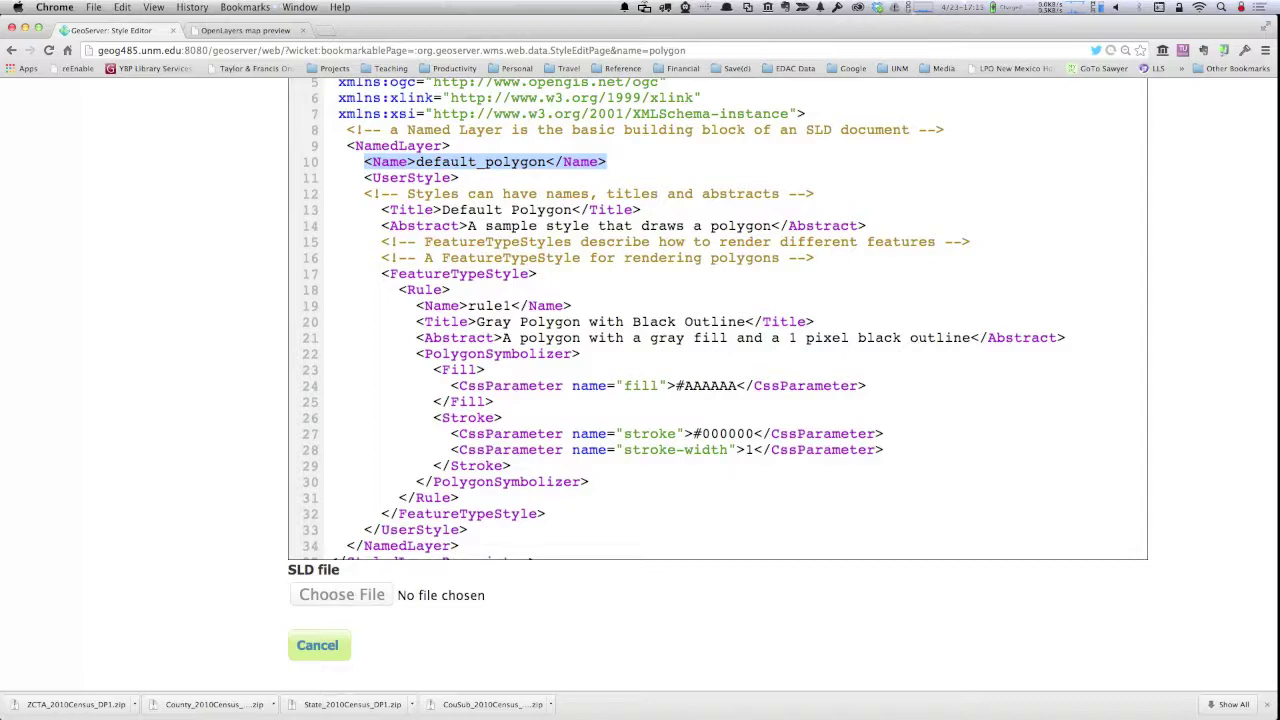
left_click_drag(381, 209, 641, 209)
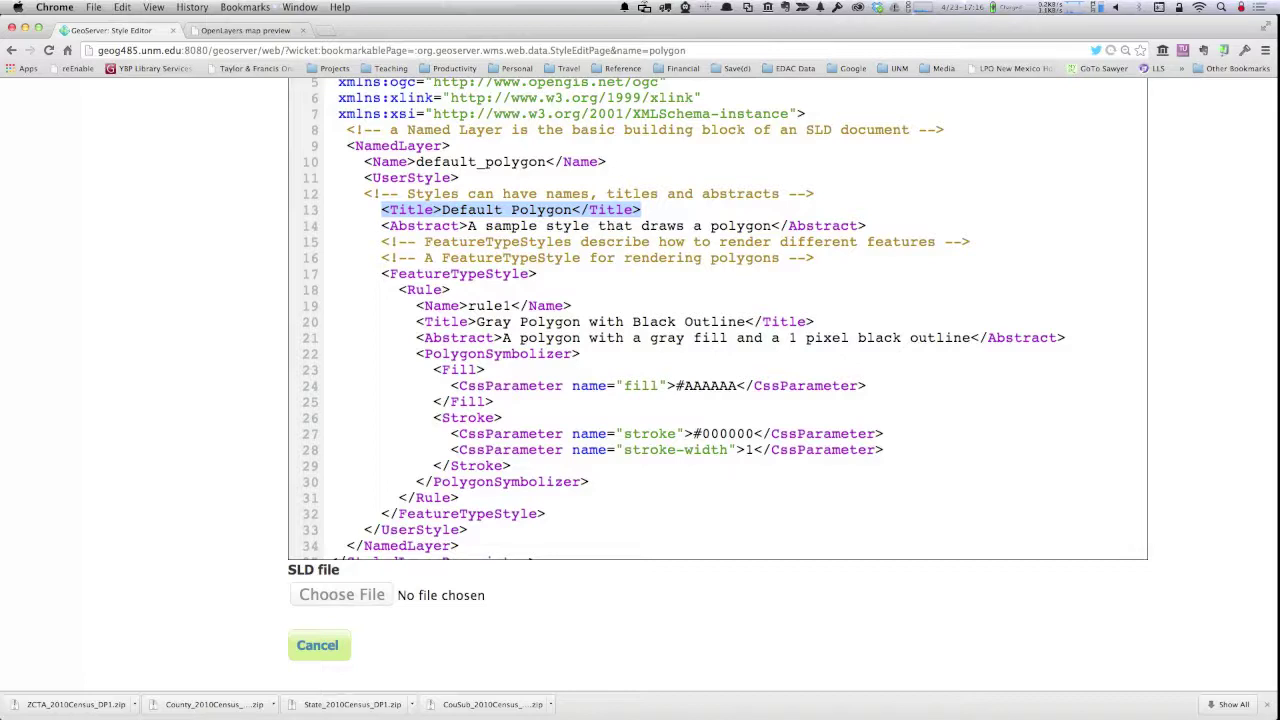
mouse_move(381, 226)
left_mouse_down()
mouse_move(704, 242)
mouse_move(866, 226)
left_mouse_up()
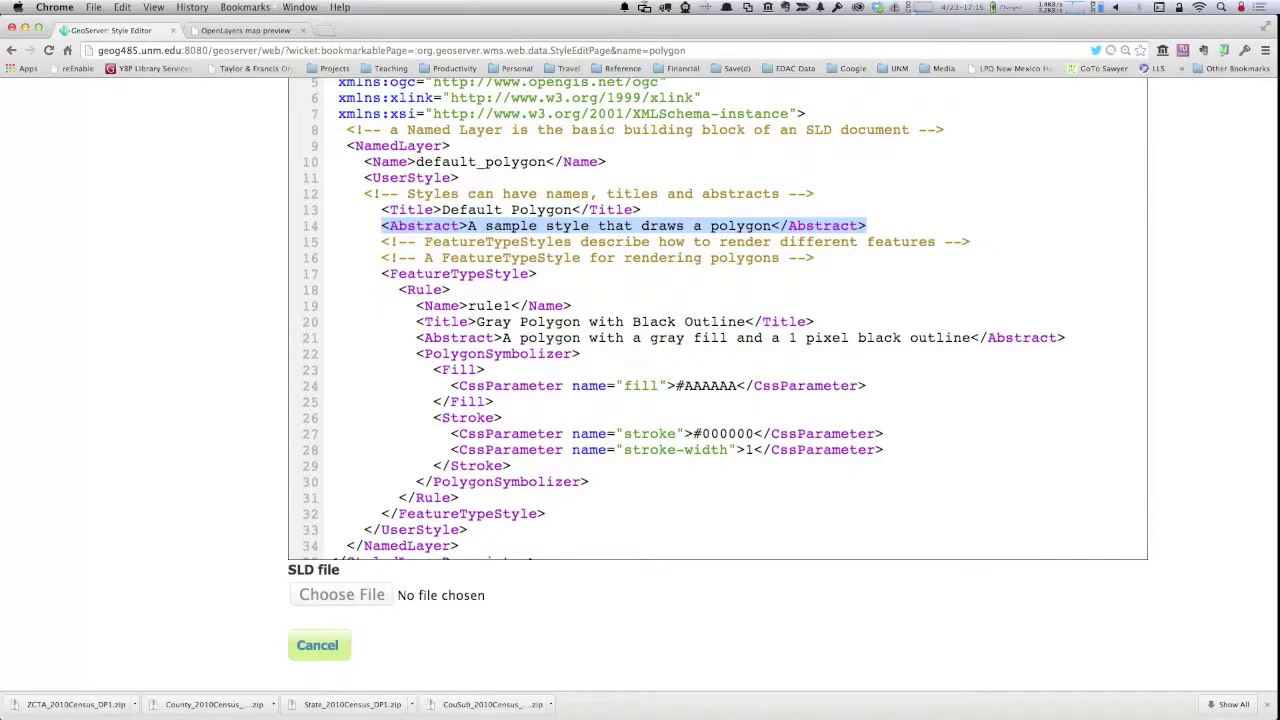
- Highlight the opening of the FeatureTypeStyle element and the complete Rule block inside it
scroll(718, 320, "down", 3)
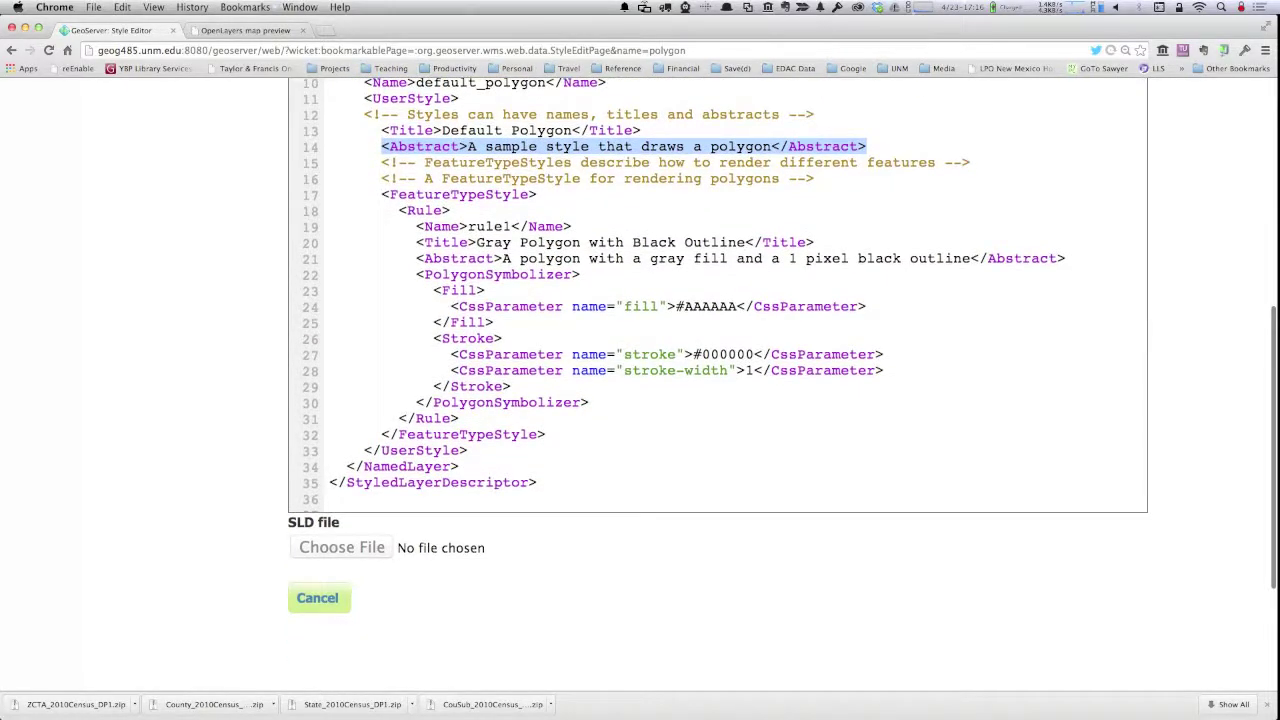
left_click_drag(381, 194, 381, 226)
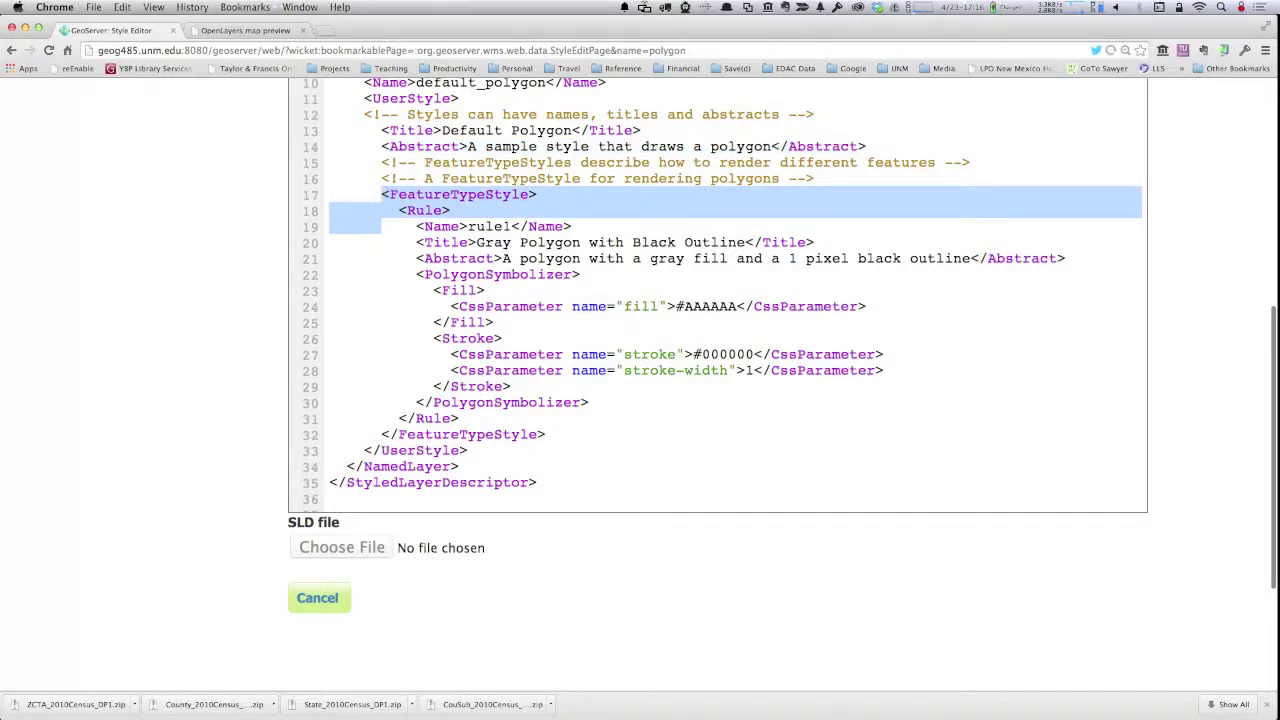
left_click(399, 210)
left_click_drag(399, 210, 330, 434)
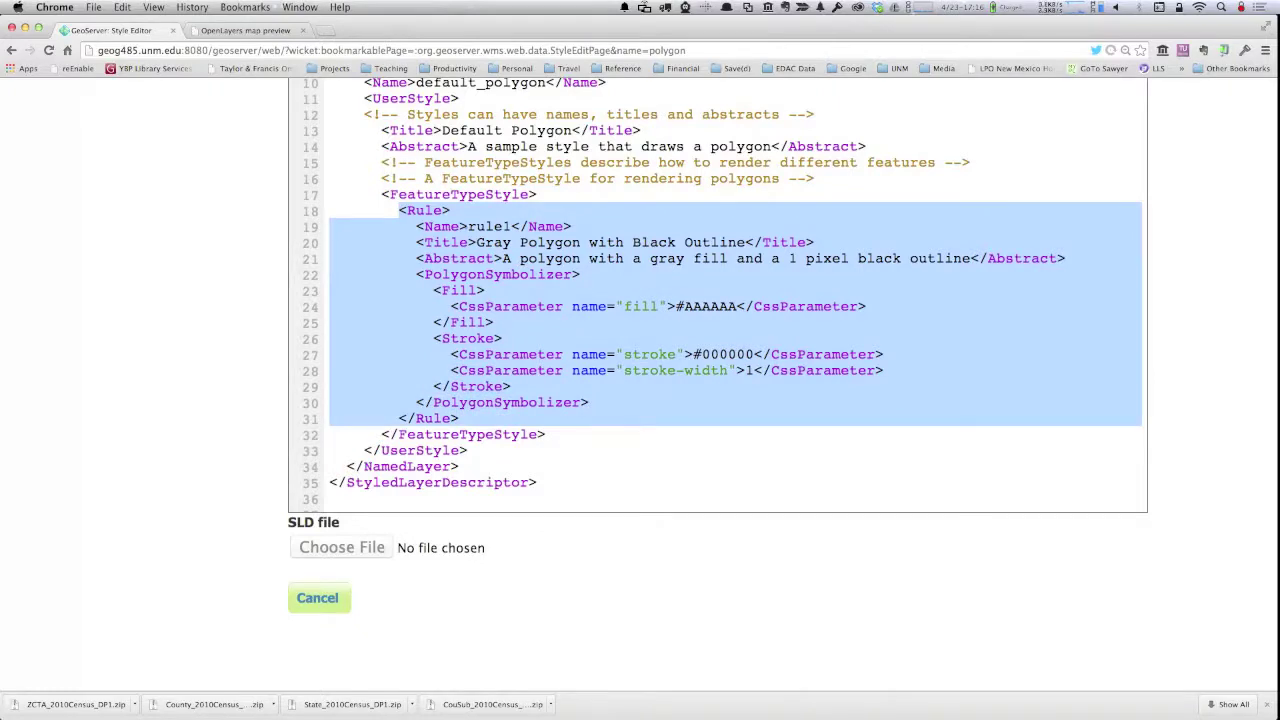
- Highlight in turn the text of the rule's Name, Title and Abstract elements to examine them
left_click(466, 226)
left_click_drag(467, 226, 511, 226)
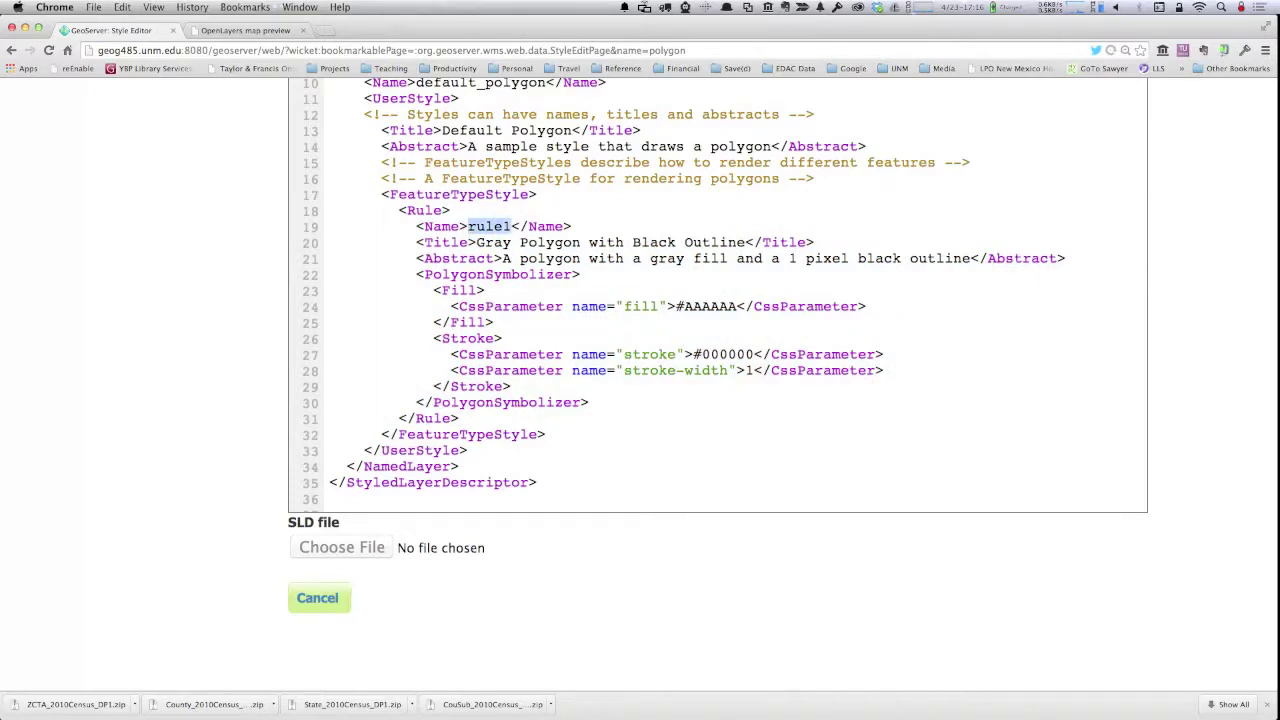
left_click_drag(476, 242, 745, 242)
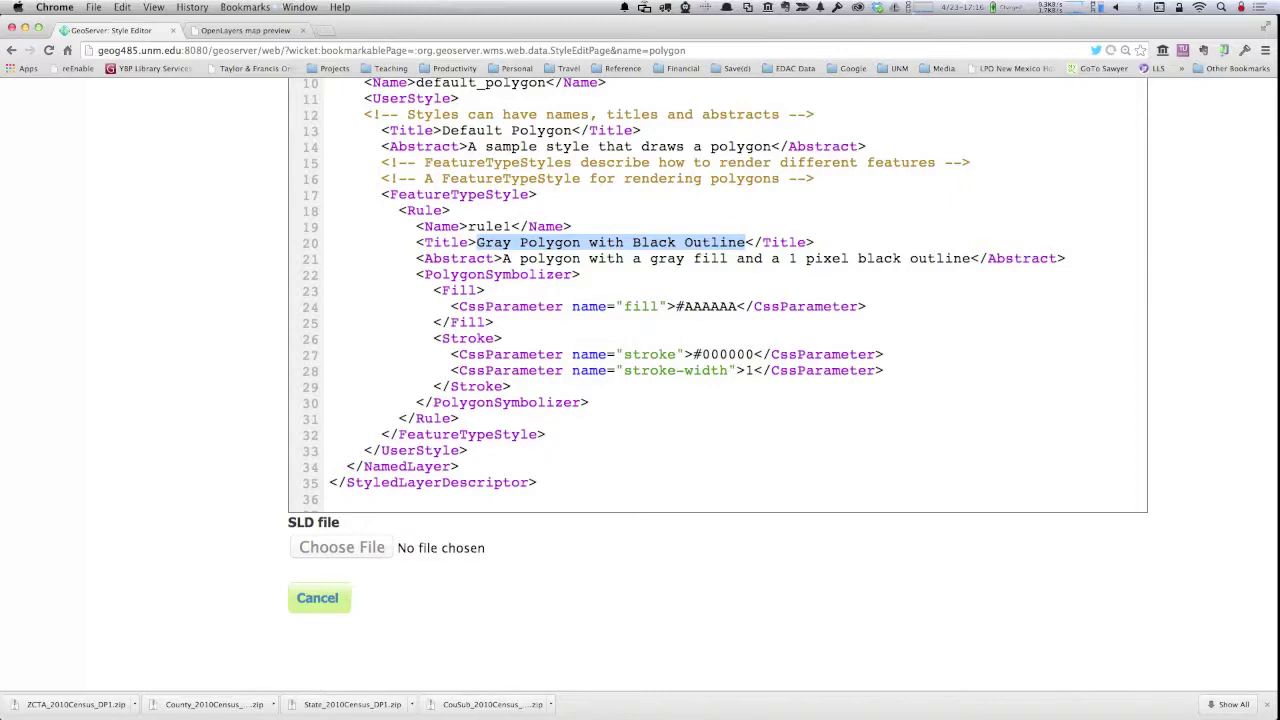
left_click_drag(502, 258, 971, 258)
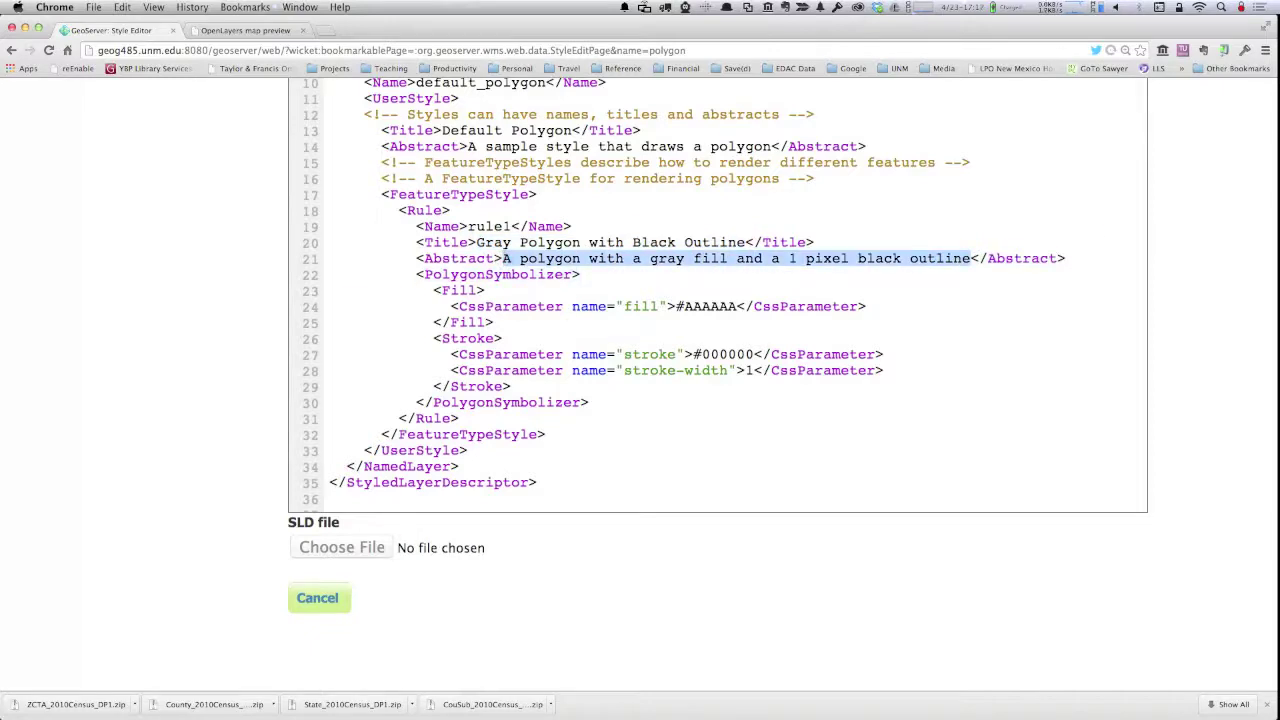
- Highlight the PolygonSymbolizer block and examine its Fill element, including the CssParameter's name attribute and colour value
left_click_drag(416, 274, 589, 402)
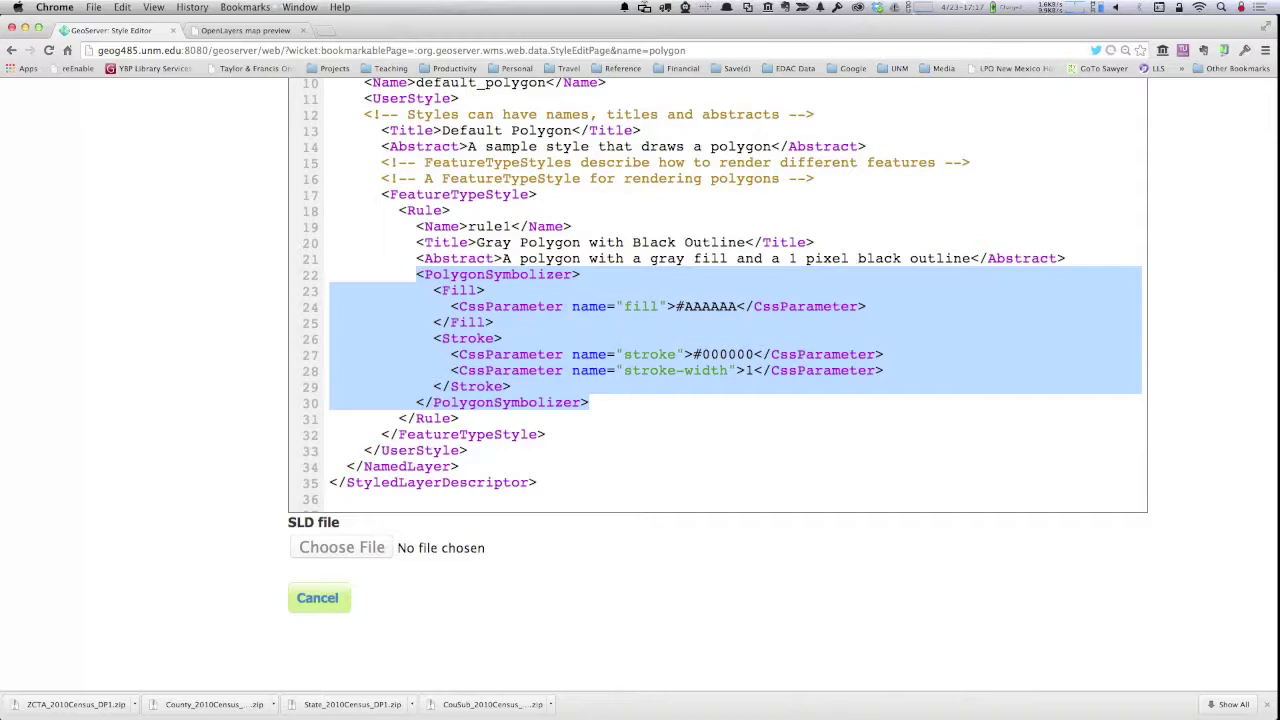
left_click(433, 290)
left_click_drag(433, 290, 494, 322)
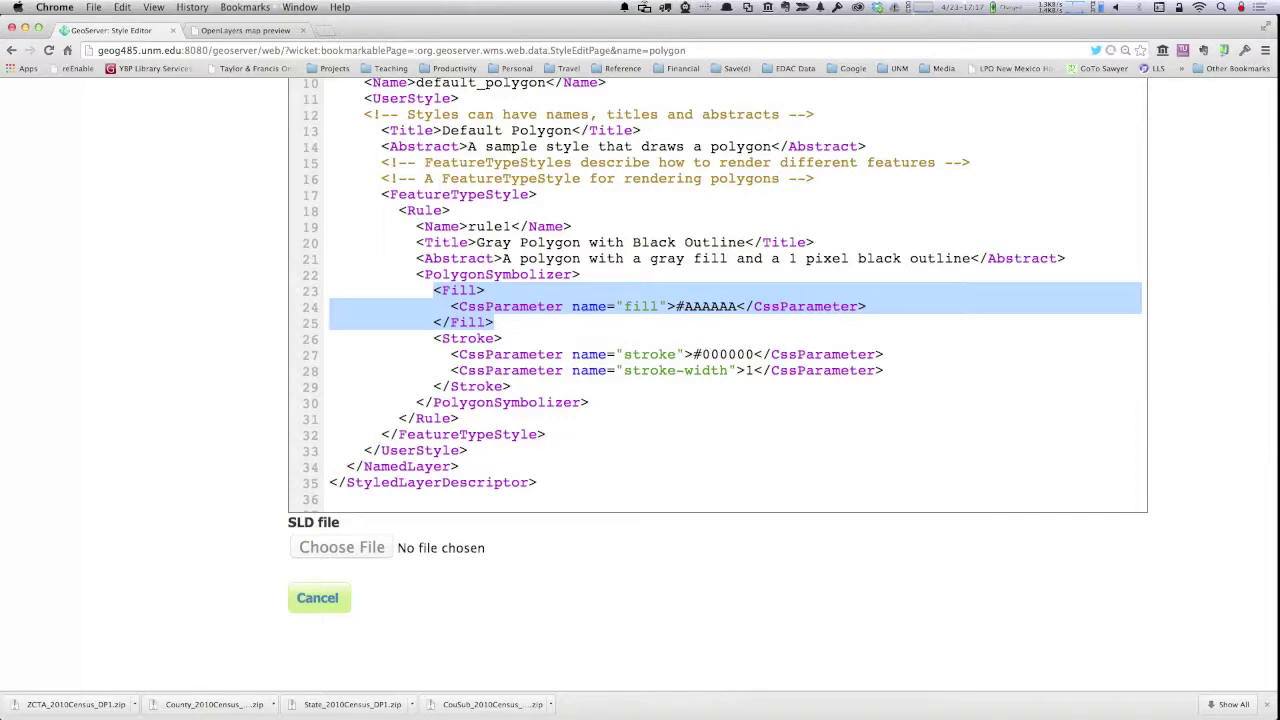
left_click_drag(450, 306, 866, 306)
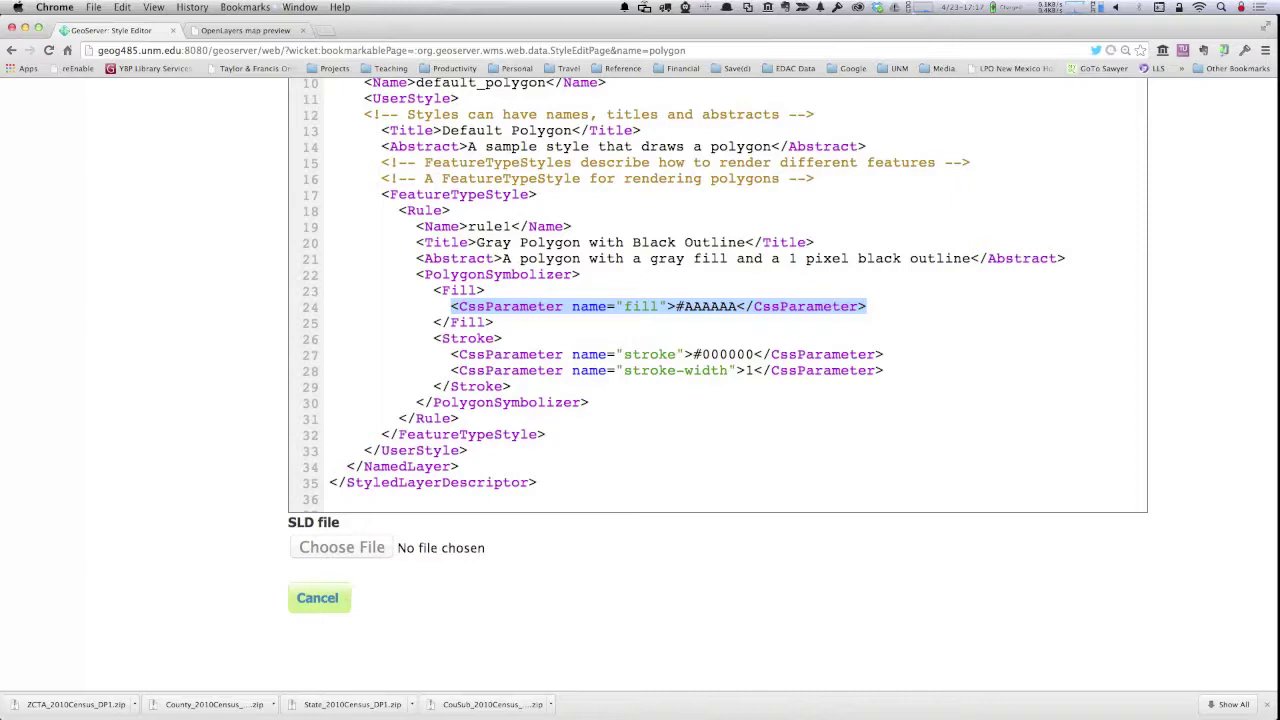
left_click_drag(572, 306, 737, 306)
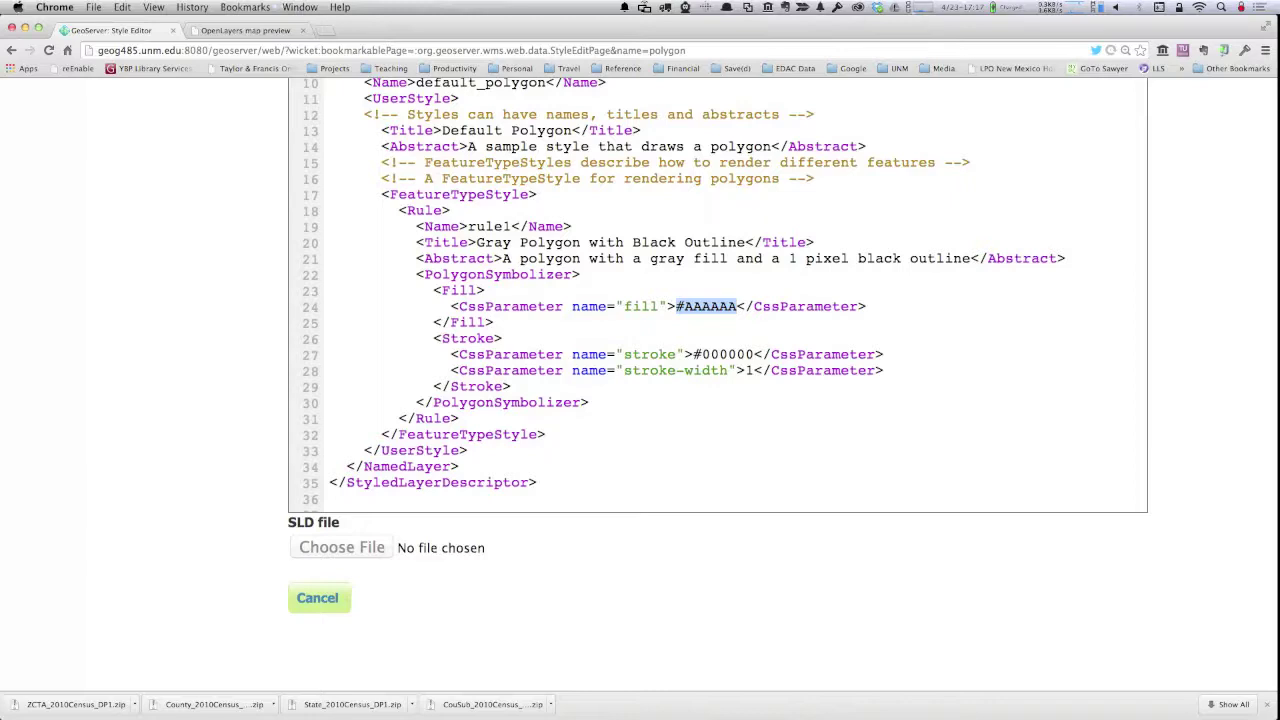
left_click_drag(572, 306, 666, 306)
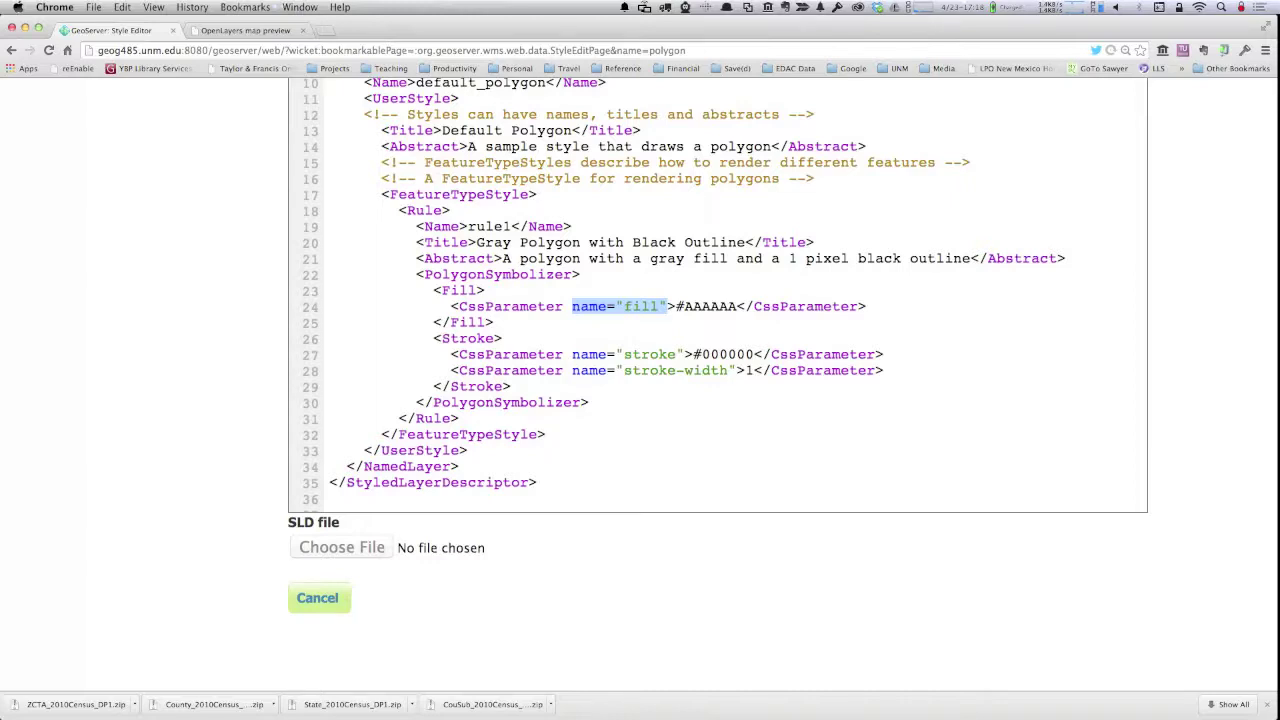
left_click_drag(434, 290, 494, 322)
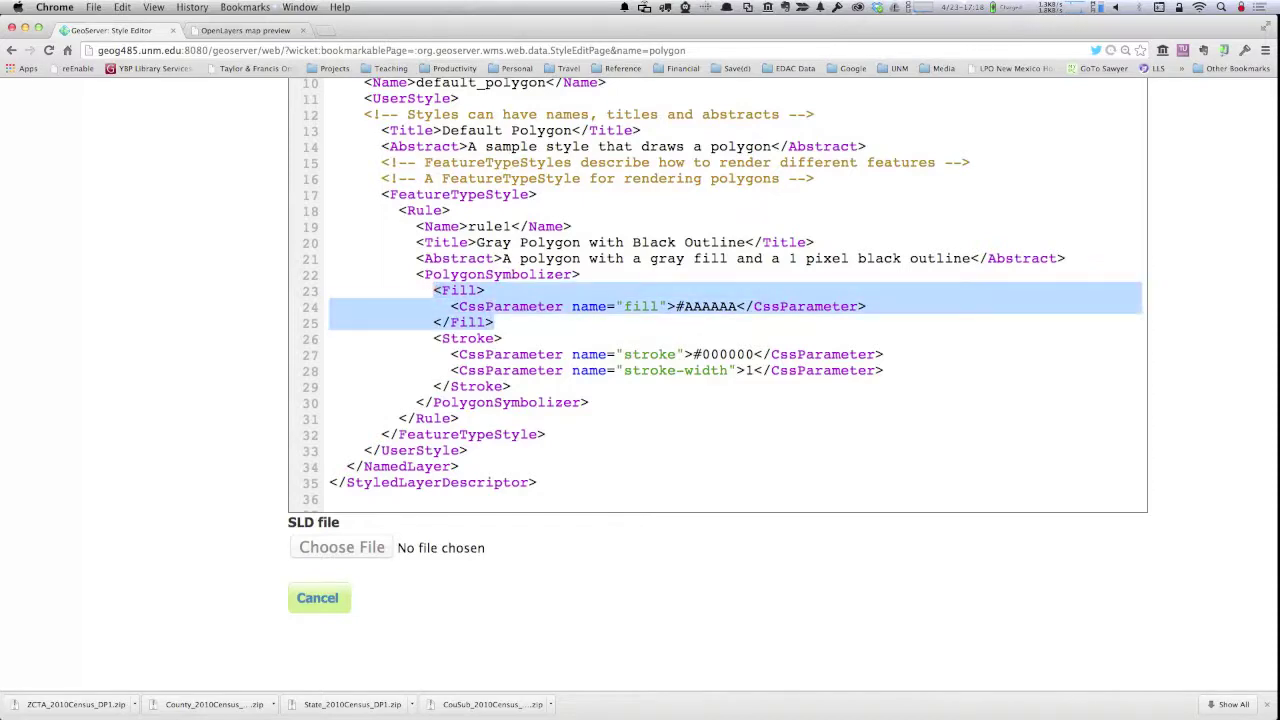
- Highlight the fill colour value in the Fill element and each of its two-digit hex pairs in turn to examine them
left_click(674, 306)
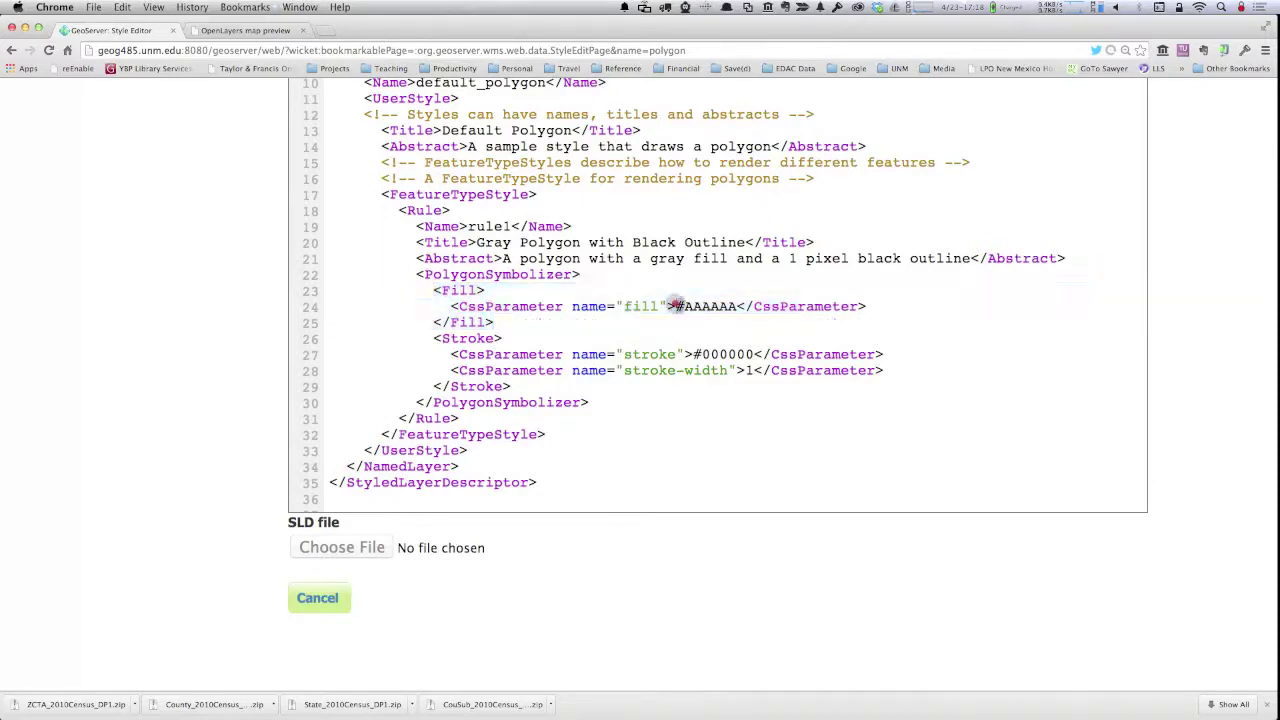
double_click(676, 306)
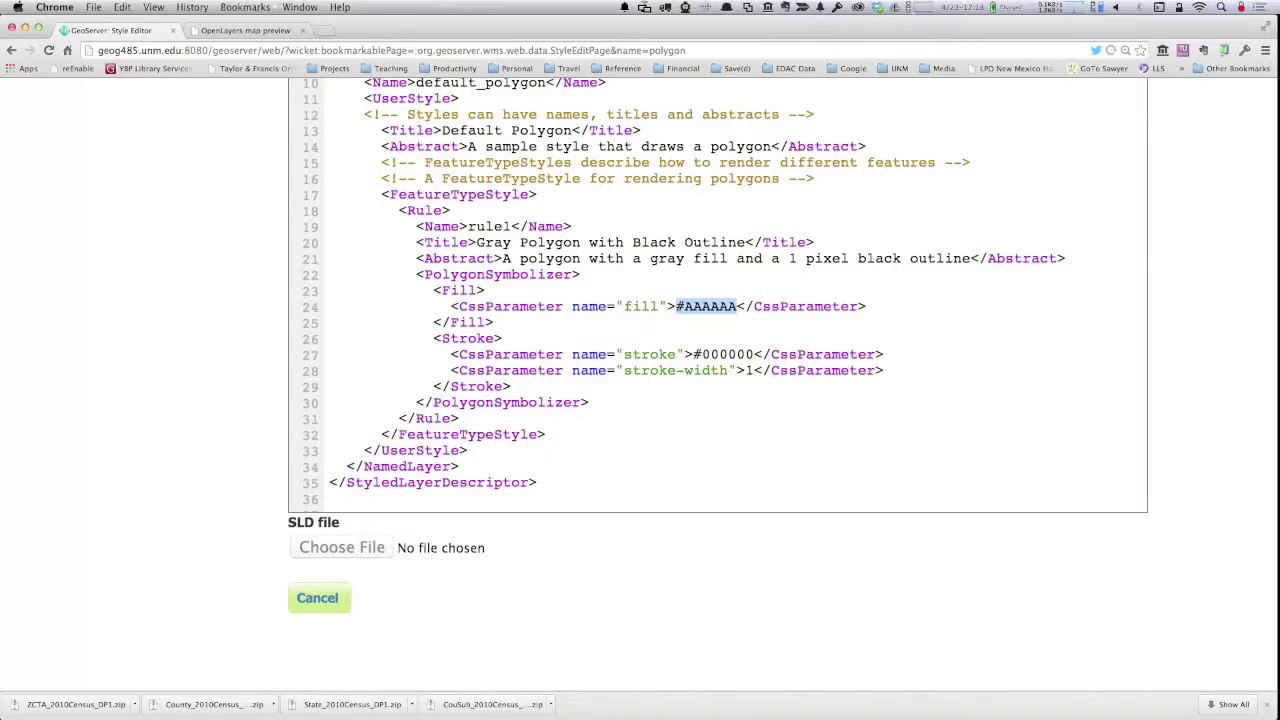
left_click_drag(702, 306, 685, 306)
double_click(690, 306)
left_click(685, 306)
double_click(690, 306)
left_click(688, 306)
left_click_drag(686, 306, 700, 306)
left_click(700, 306)
left_click_drag(702, 306, 719, 306)
left_click_drag(719, 306, 736, 306)
- Examine the Stroke block's stroke and stroke-width parameter names and values, and close the polygon style without changes
left_click_drag(433, 338, 511, 386)
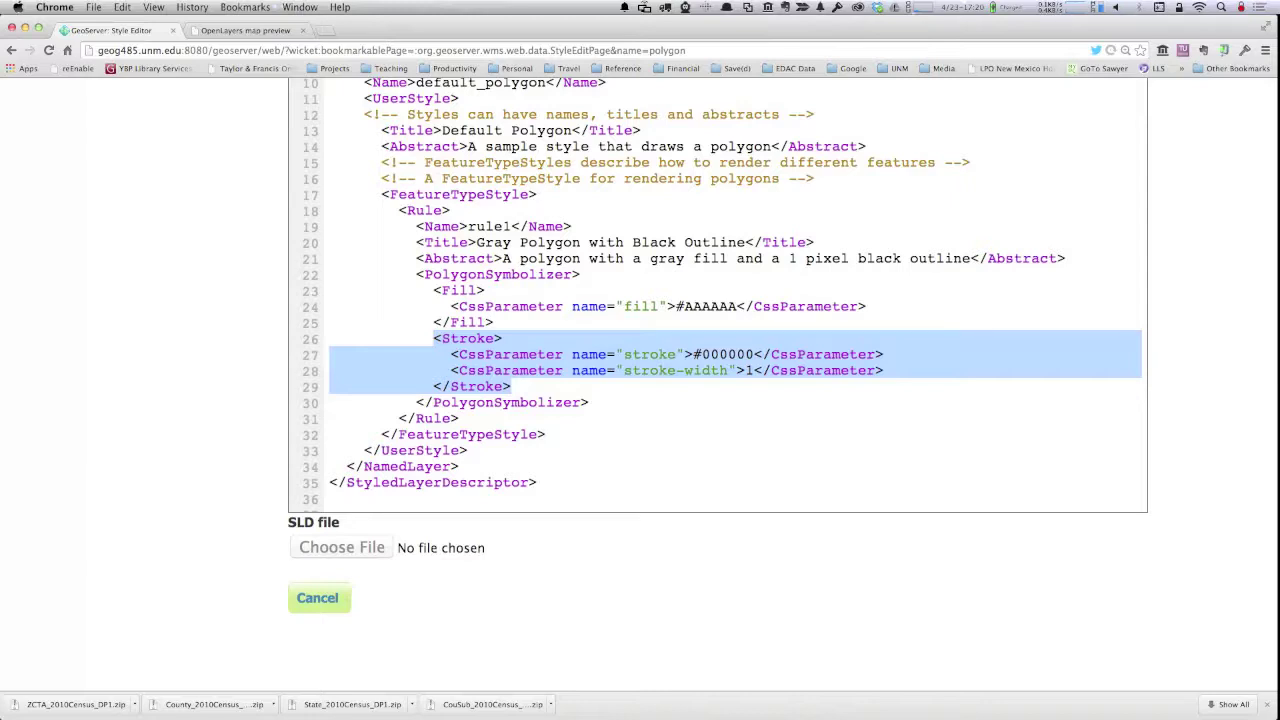
left_click(623, 354)
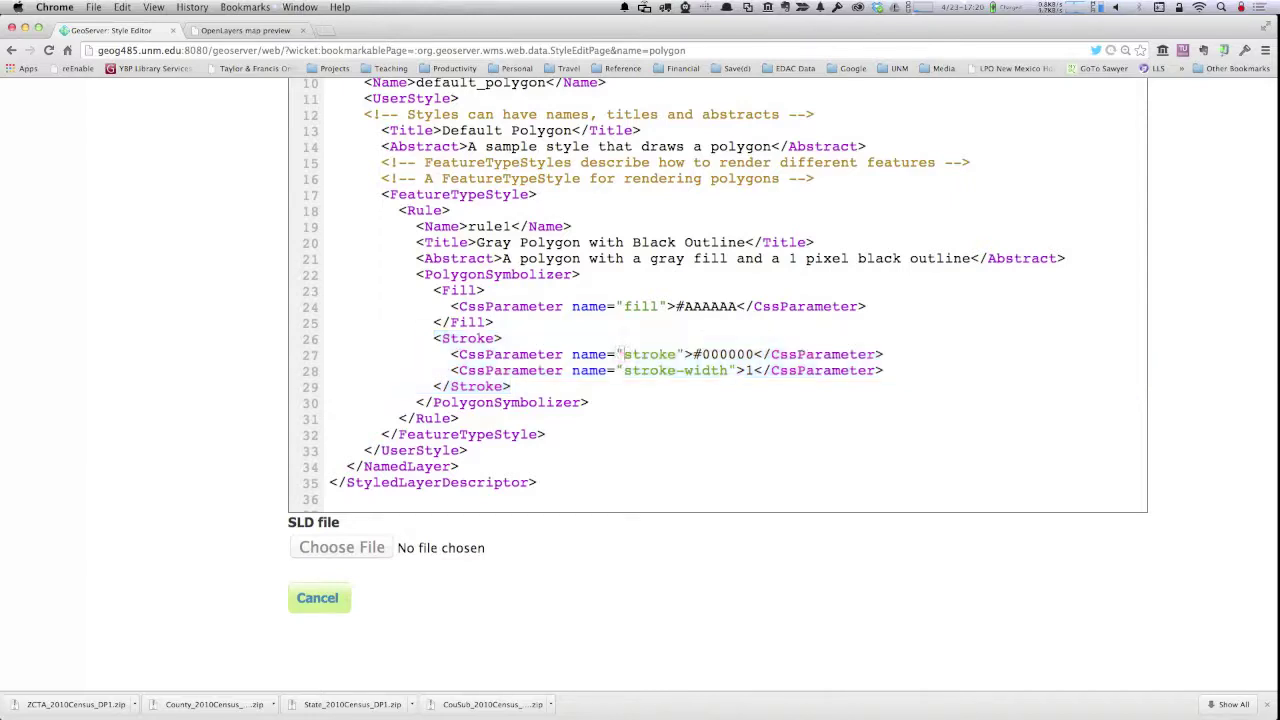
double_click(573, 355)
left_click_drag(573, 355, 680, 355)
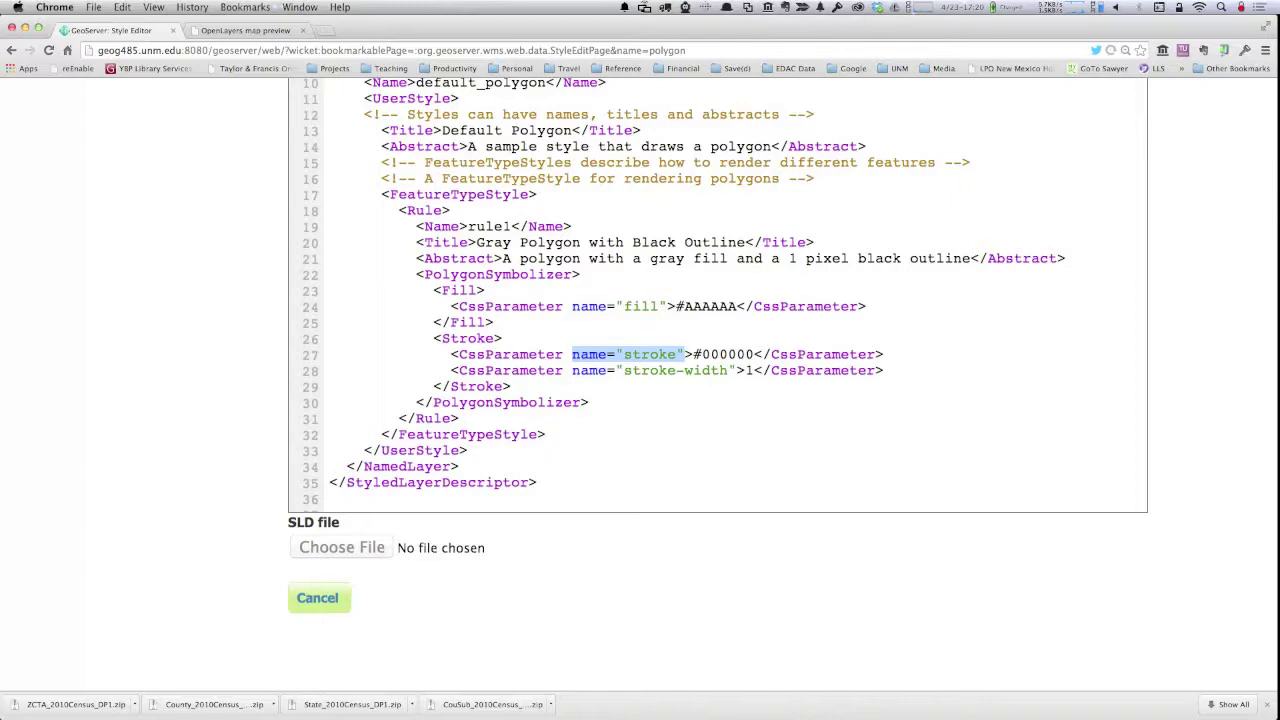
left_click(692, 355)
double_click(692, 355)
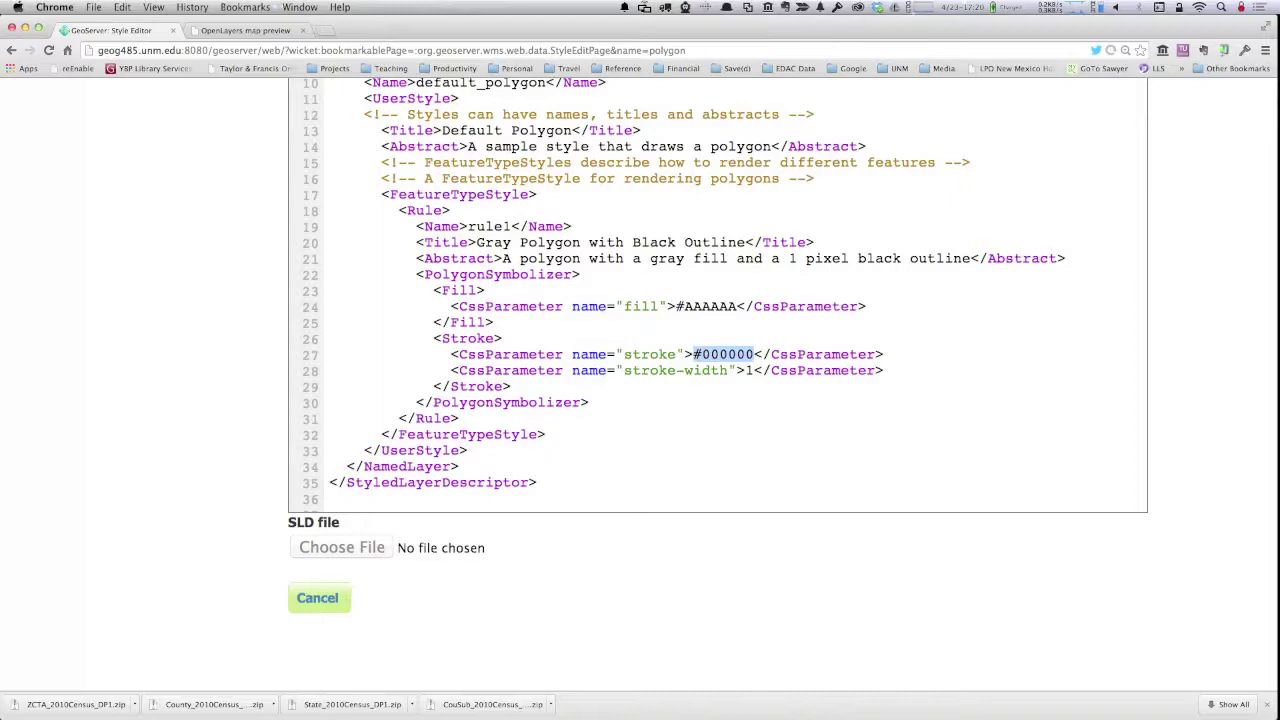
left_click_drag(572, 370, 736, 370)
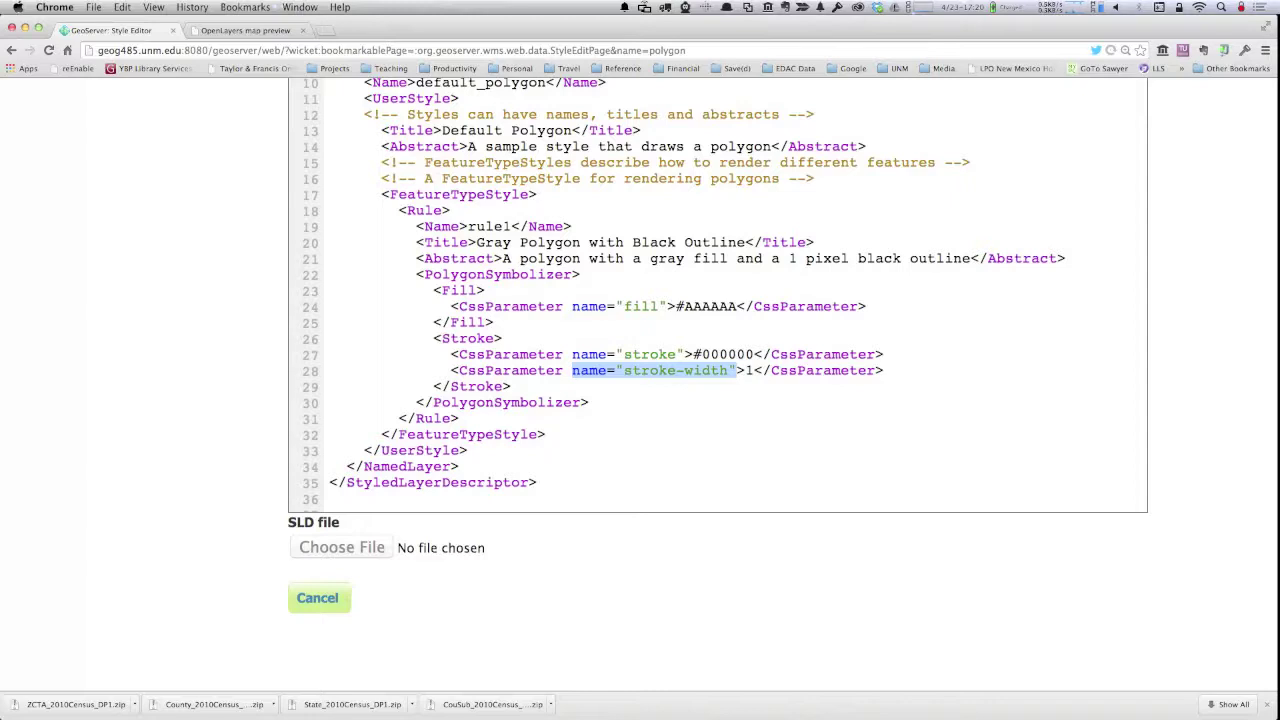
left_click_drag(694, 354, 753, 354)
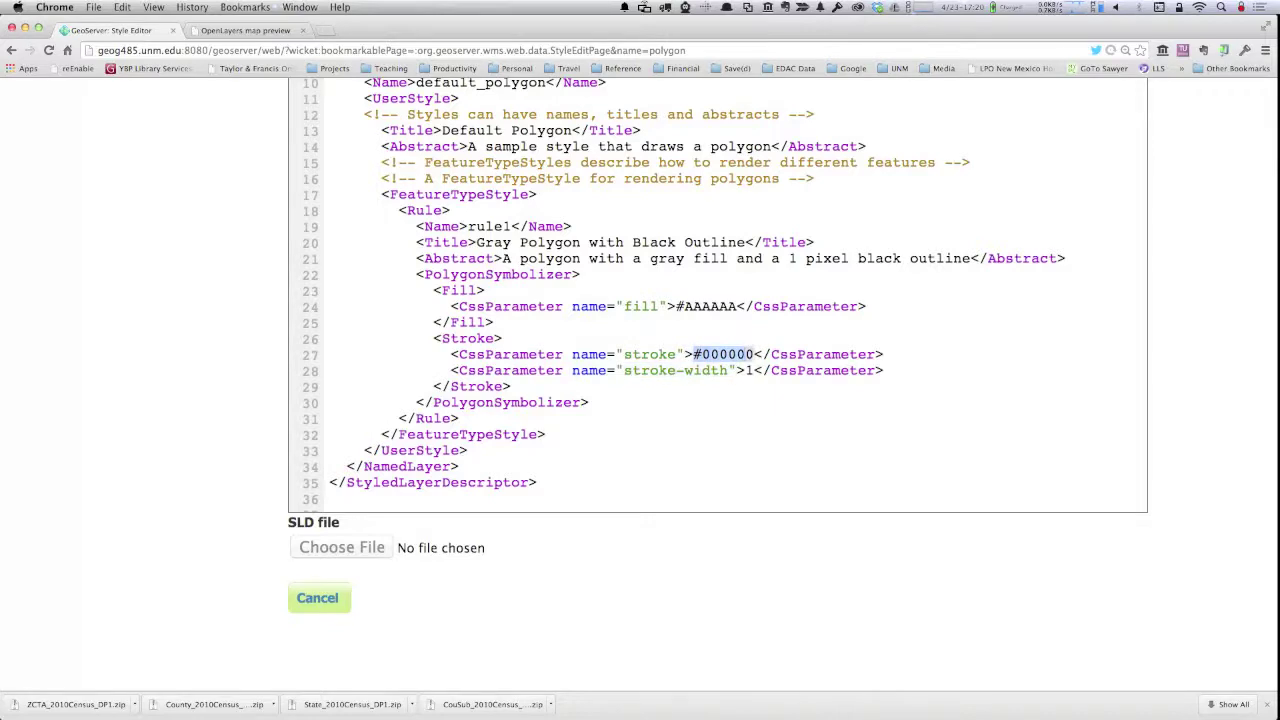
left_click_drag(741, 371, 752, 371)
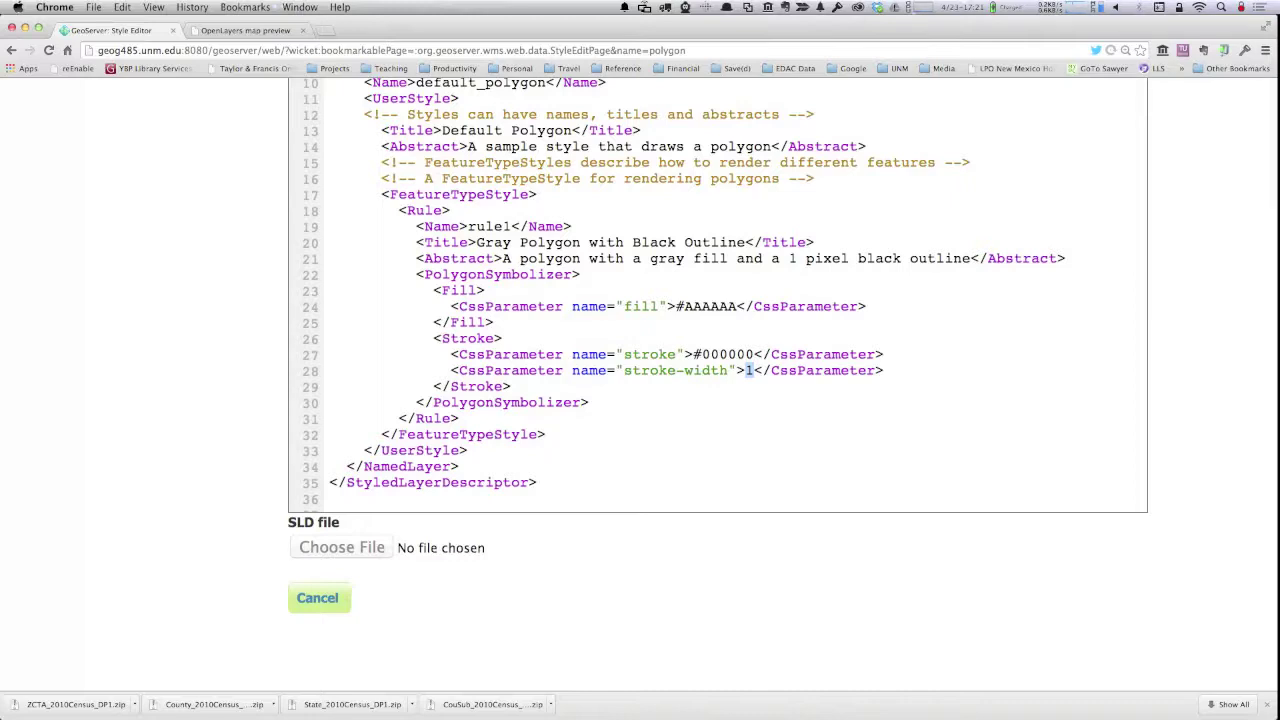
left_click(317, 597)
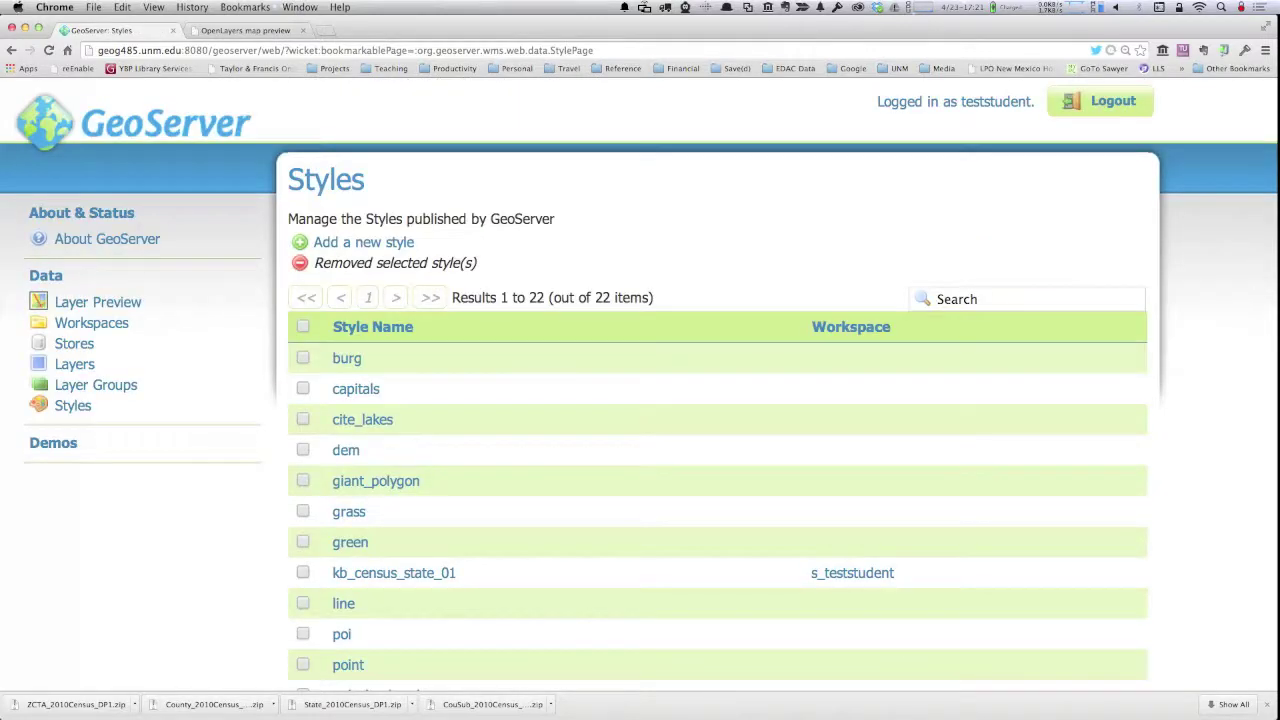
- Start a new style and name it myteststyle_01
left_click(350, 243)
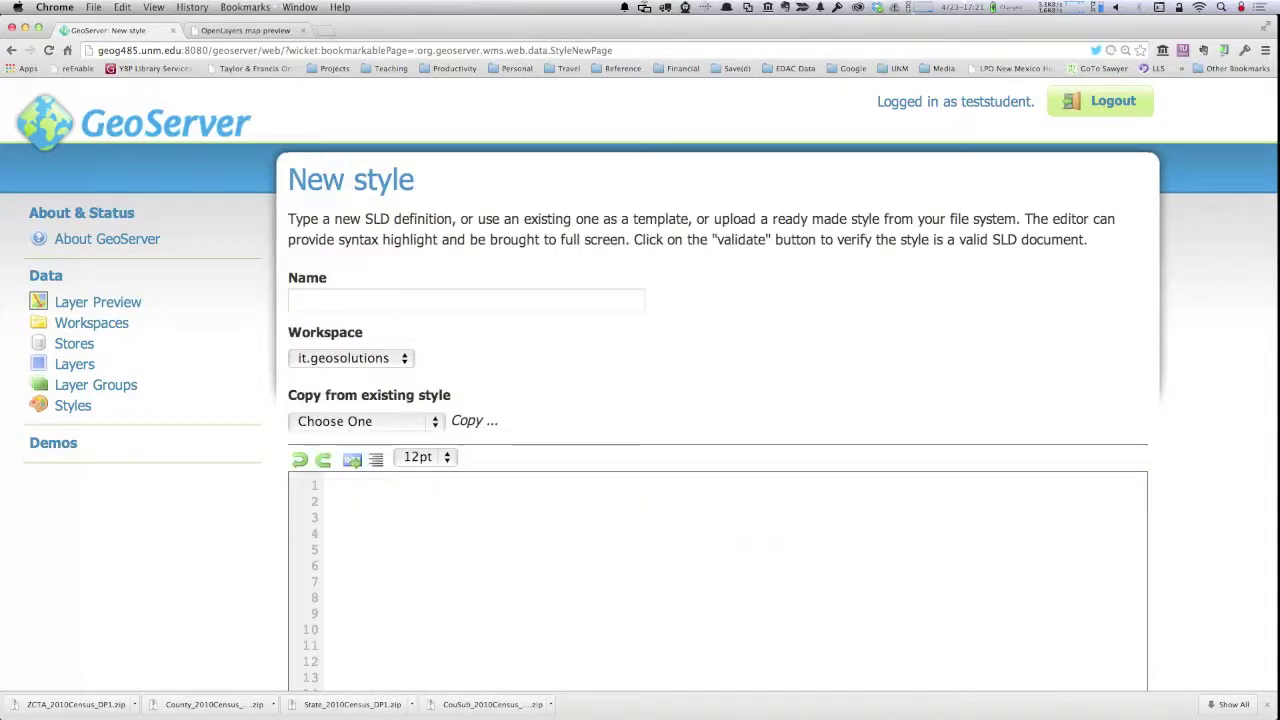
left_click(312, 300)
type("mytest")
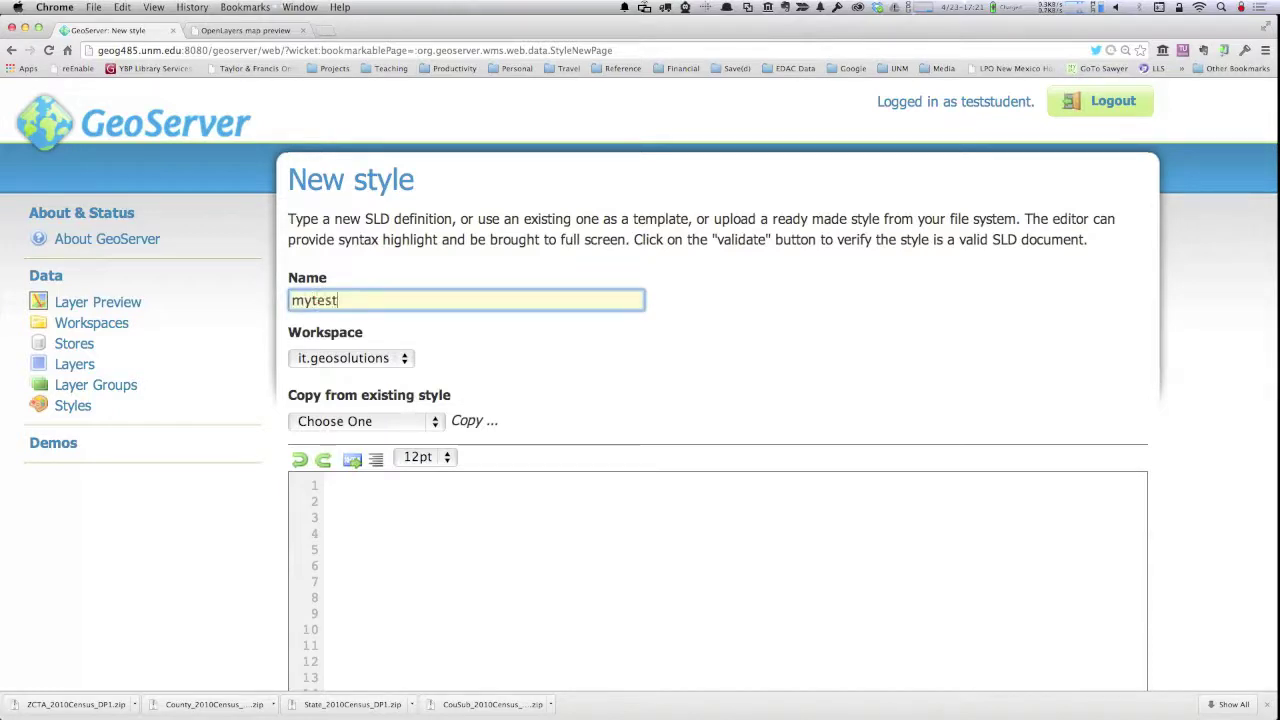
type("style_01")
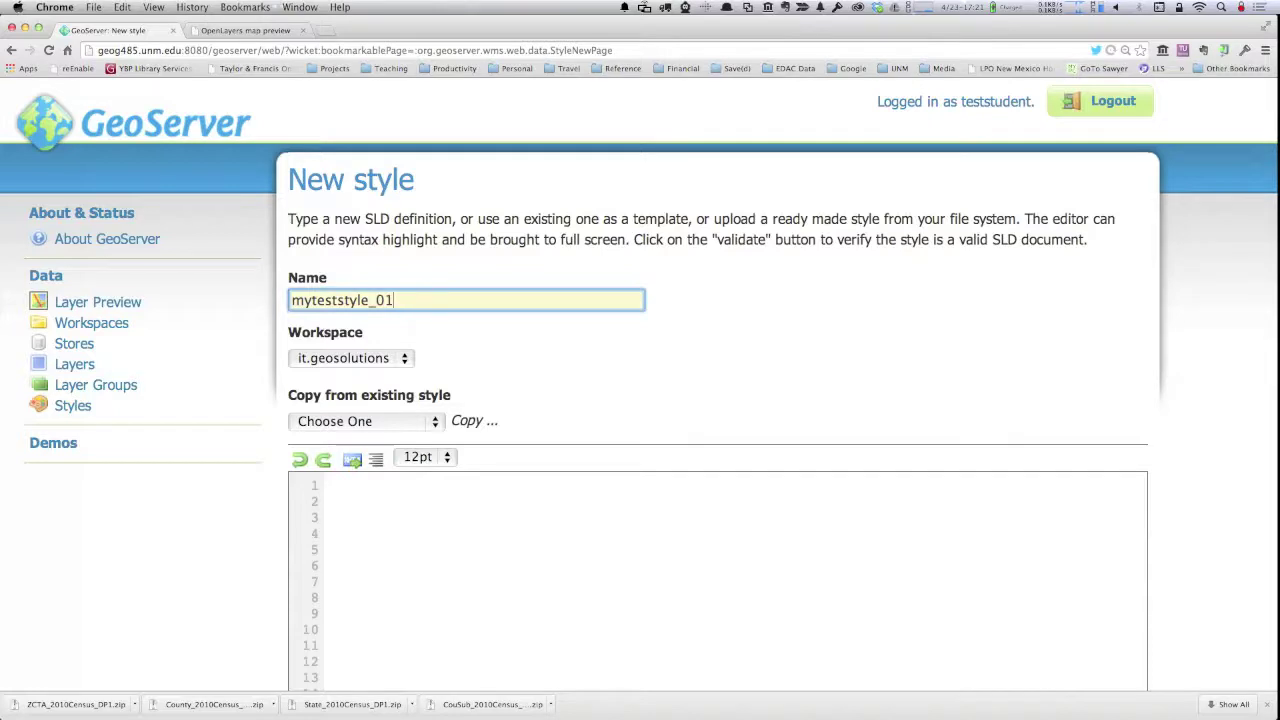
- Assign the new style to the s_teststudent workspace
key("Tab")
key("space")
key("Down")
key("Down")
key("Down")
key("Down")
key("Down")
key("Down")
key("Down")
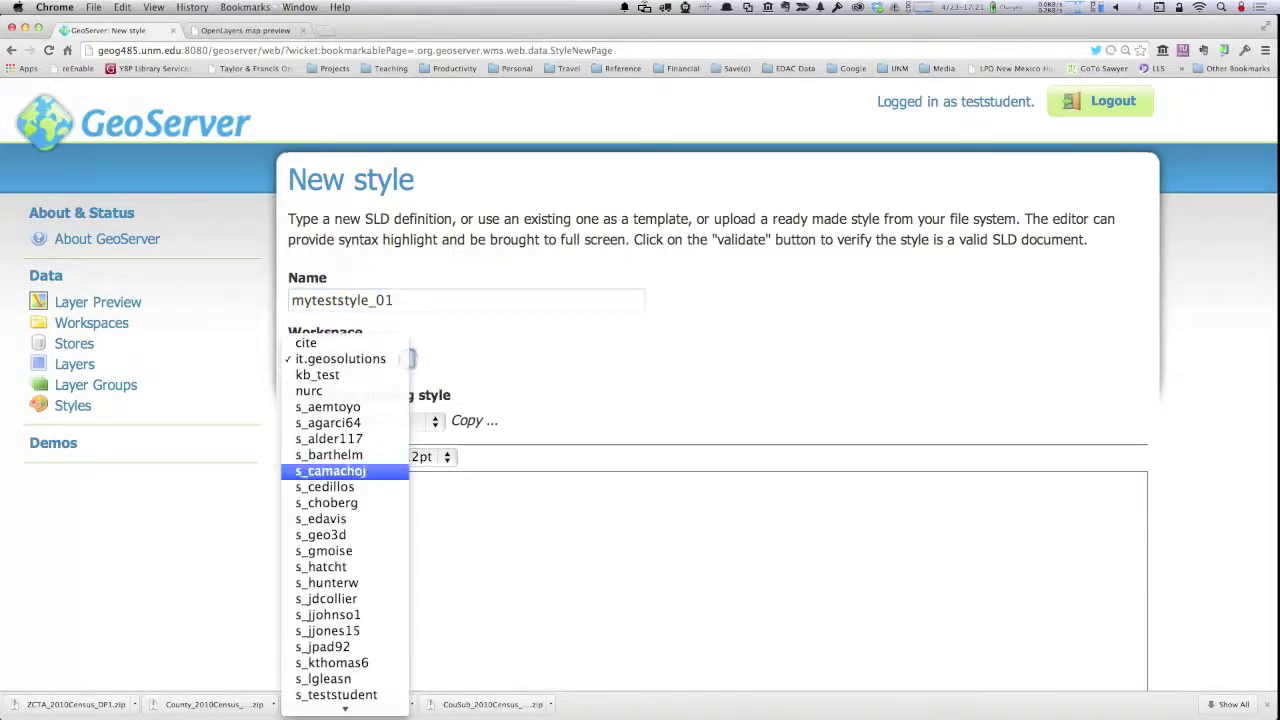
left_click(323, 636)
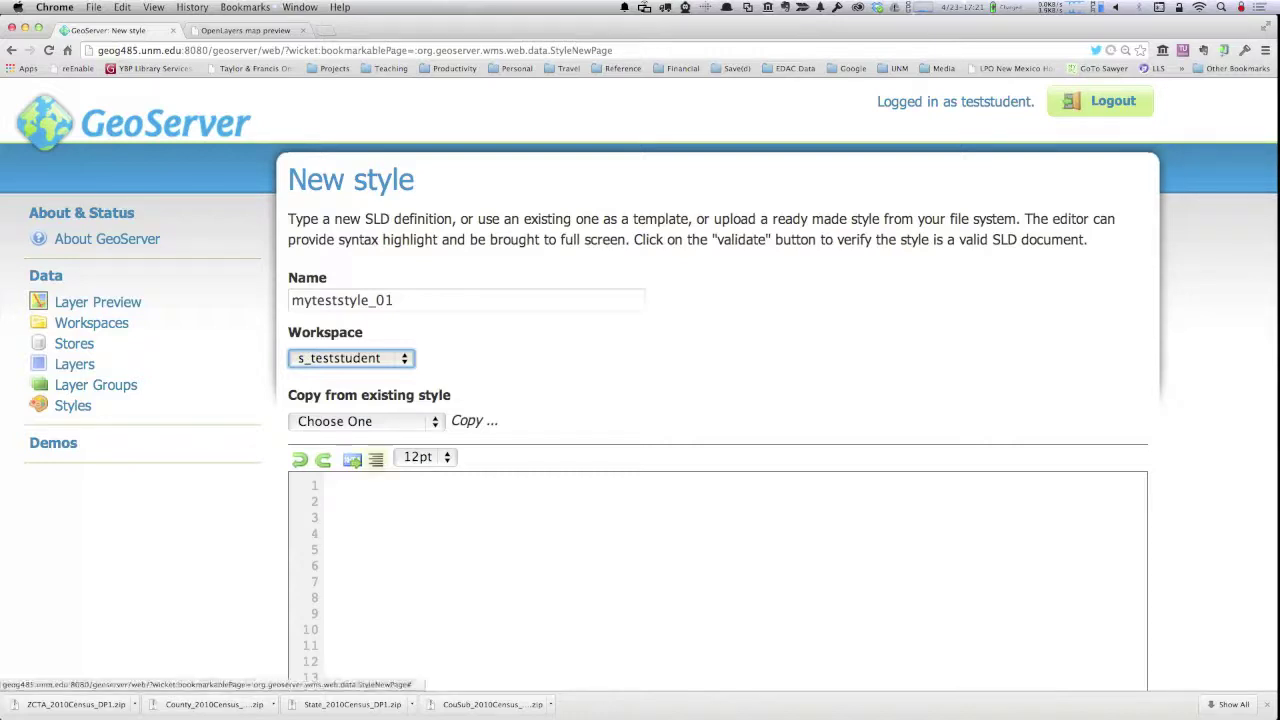
- Copy the SLD code of the existing polygon style into the new style
left_click(365, 421)
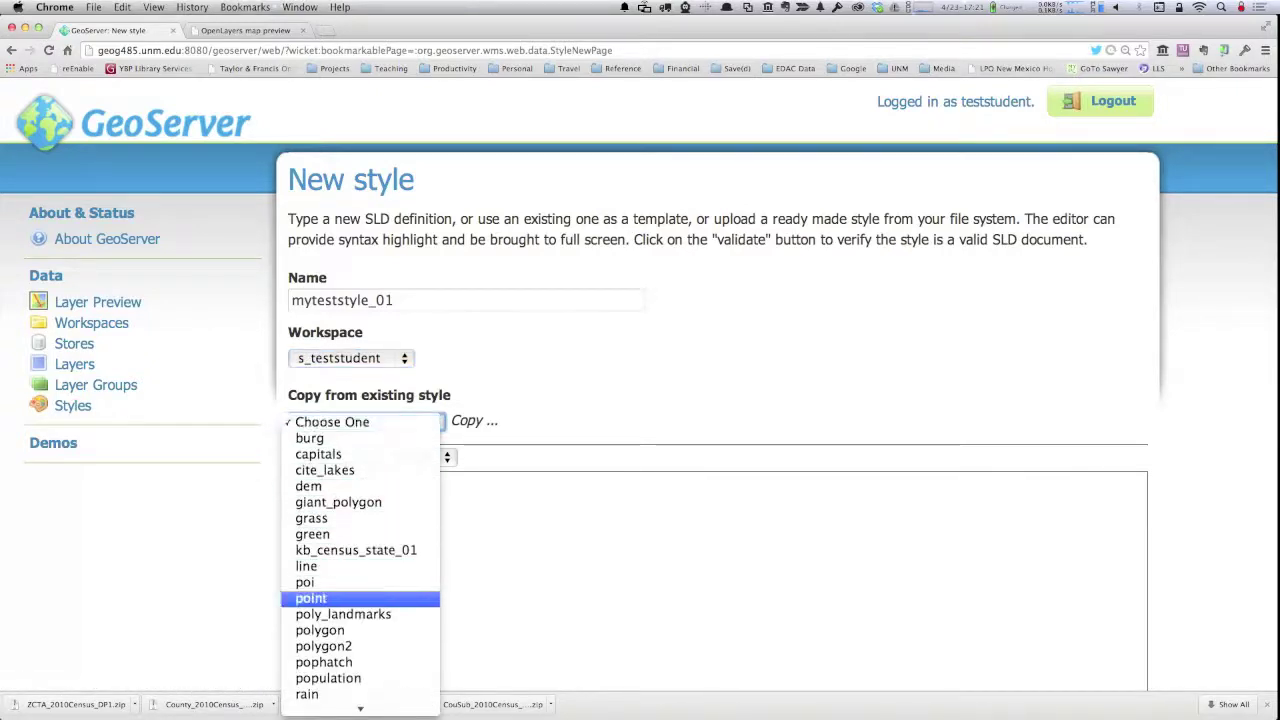
left_click(329, 629)
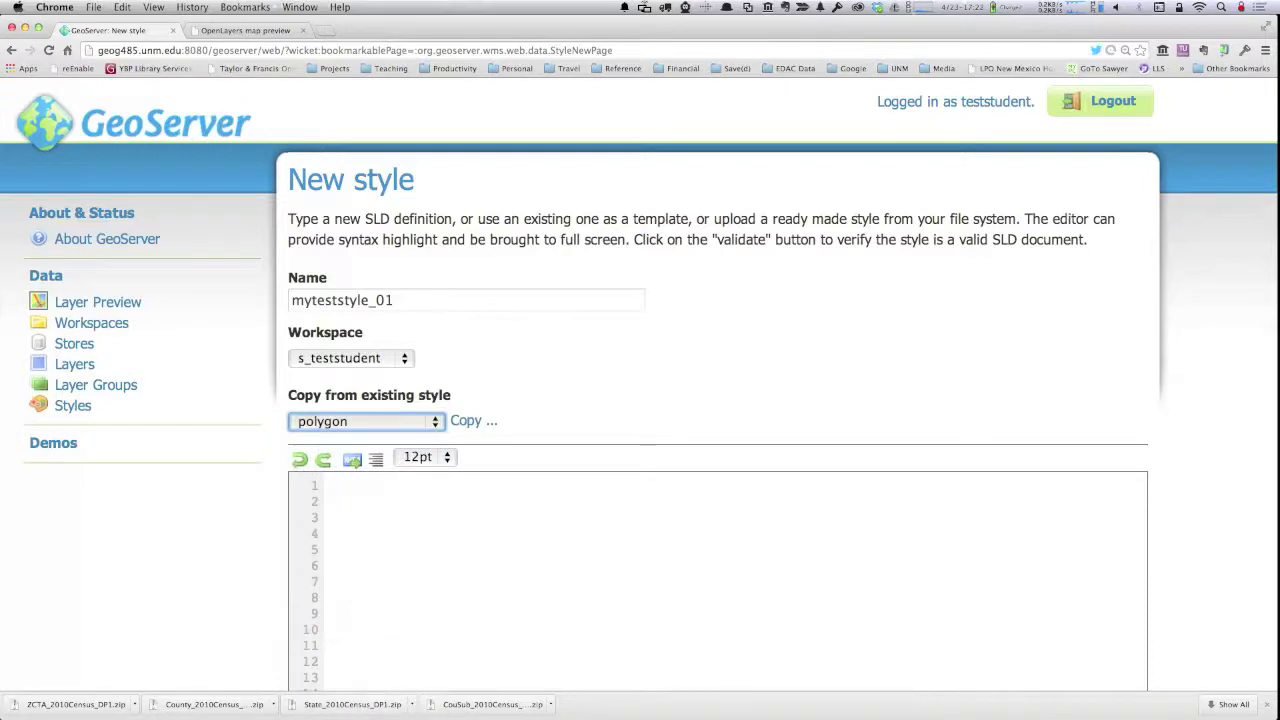
left_click(470, 421)
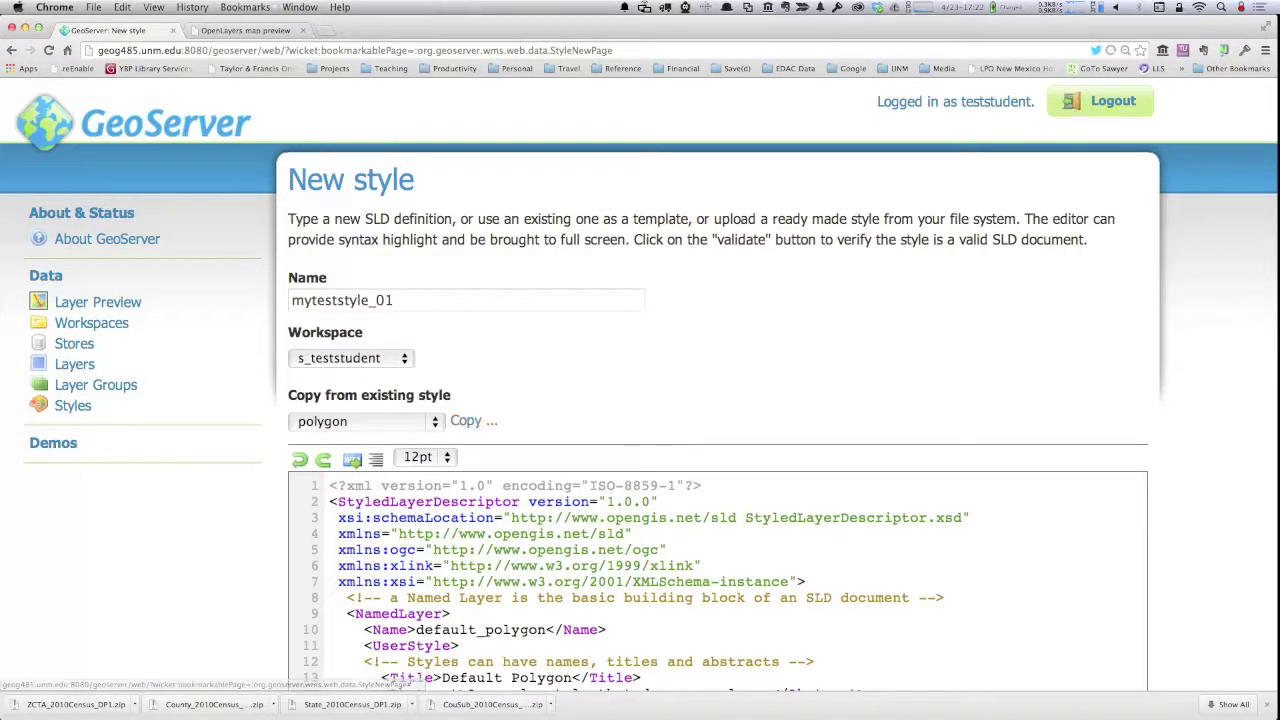
- Change the fill colour to #AA0000 and the stroke colour to #0000AA in the polygon symbolizer's SLD code
scroll(640, 384, "down", 3)
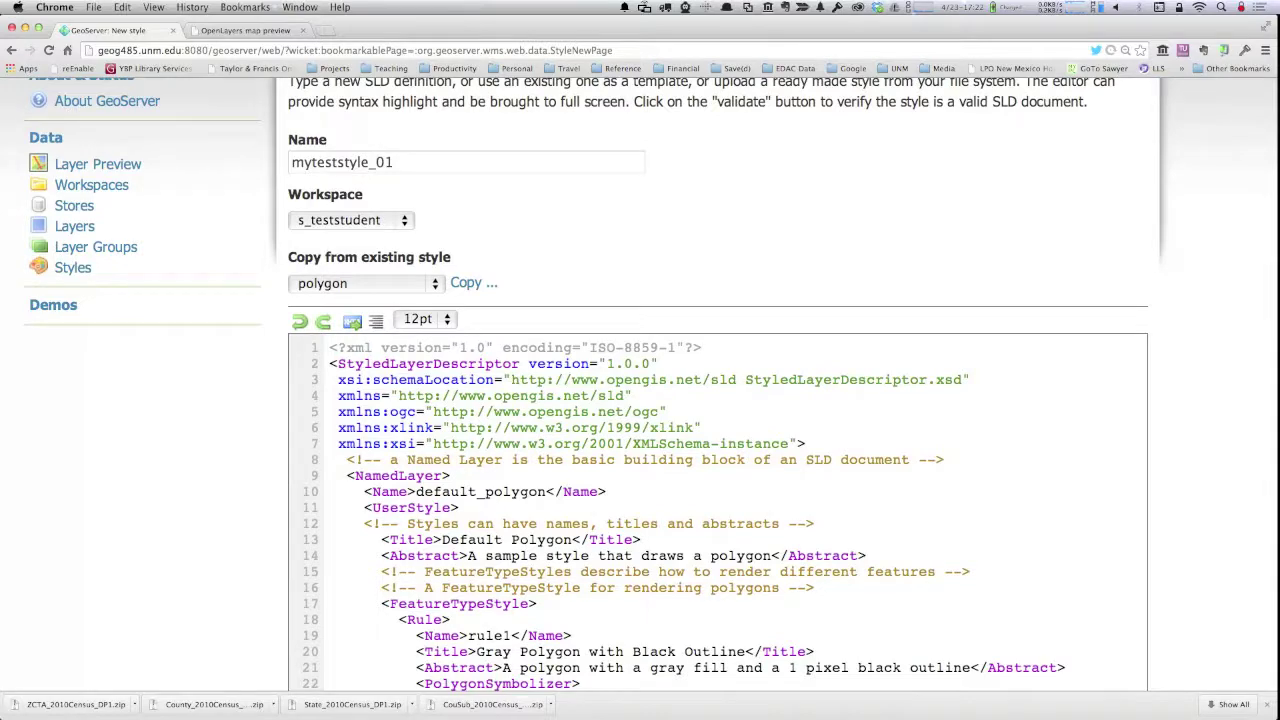
scroll(640, 384, "down", 6)
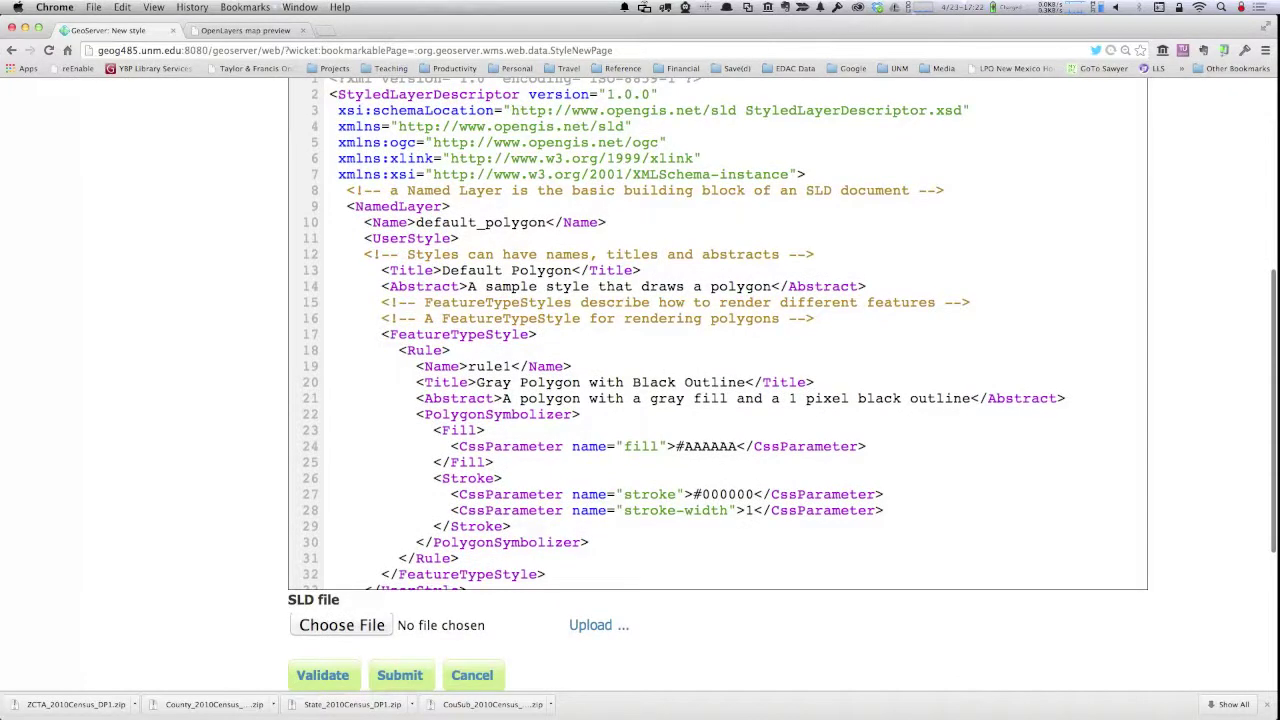
left_click_drag(688, 446, 704, 446)
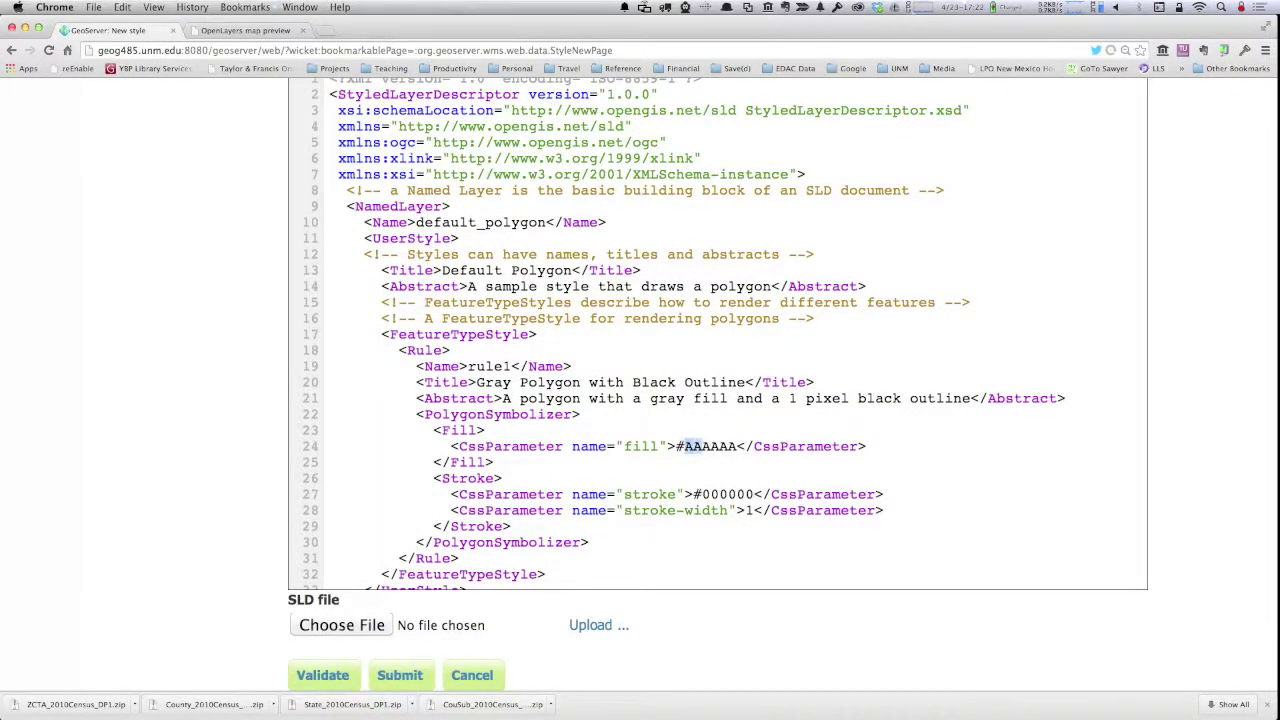
left_click_drag(704, 446, 737, 446)
type("0000")
left_click_drag(737, 494, 753, 494)
type("AA")
- Validate the edited SLD code and submit the new style
scroll(640, 380, "down", 2)
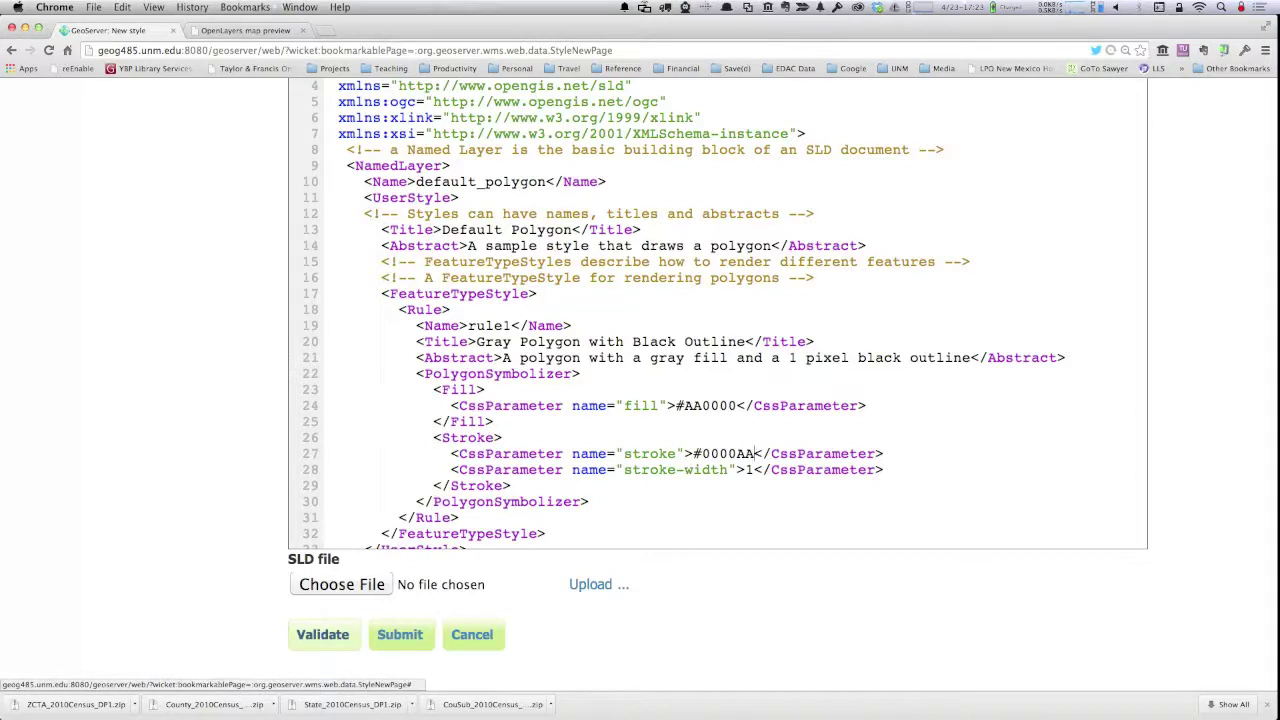
scroll(320, 645, "up", 1)
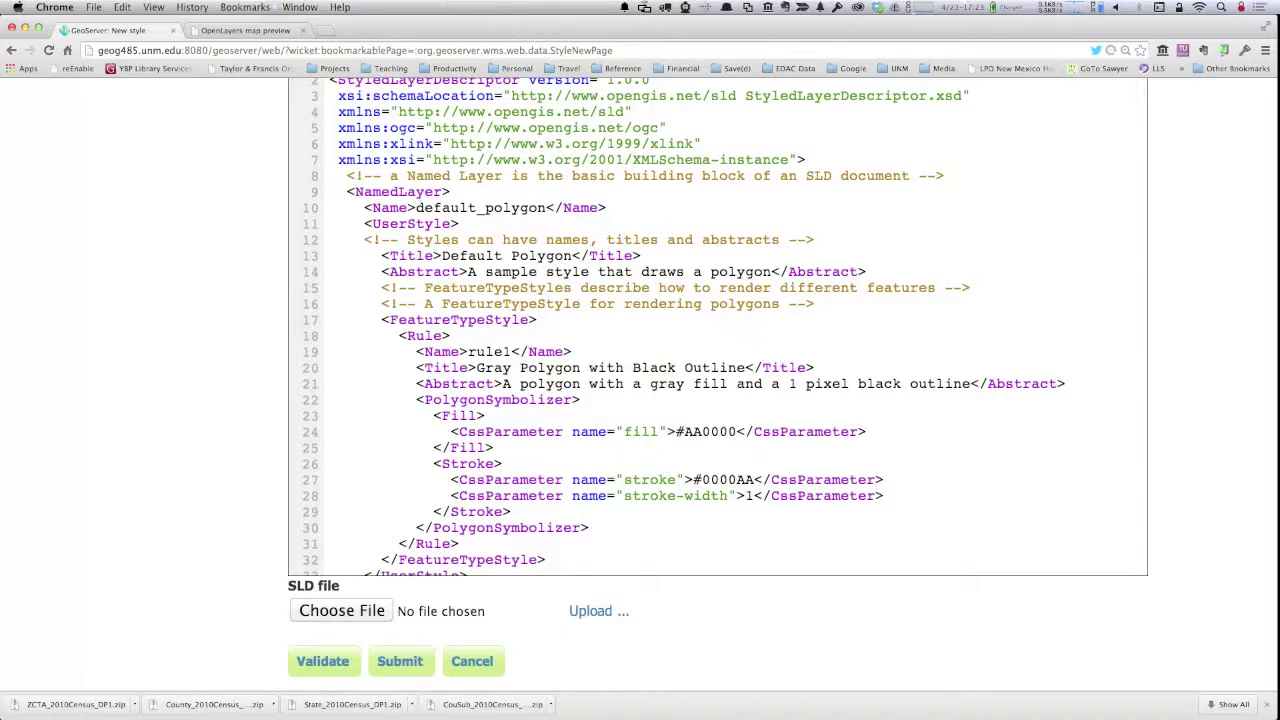
scroll(640, 400, "up", 5)
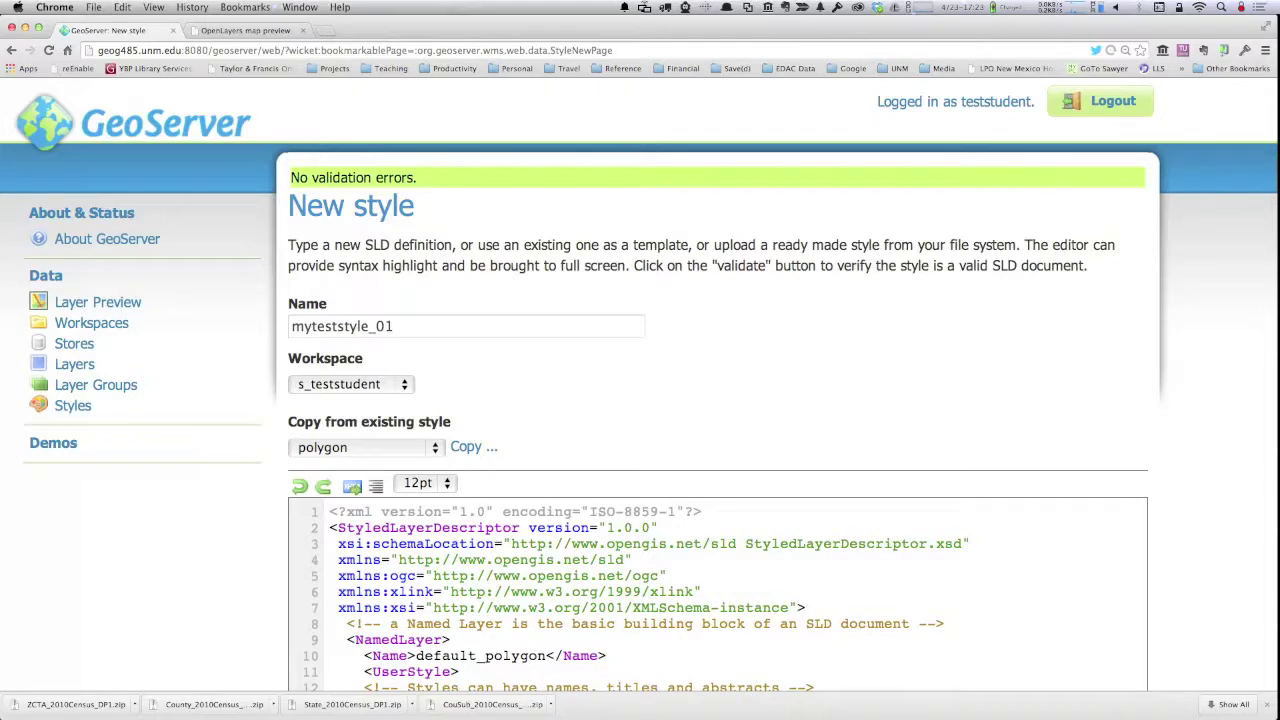
scroll(640, 400, "down", 10)
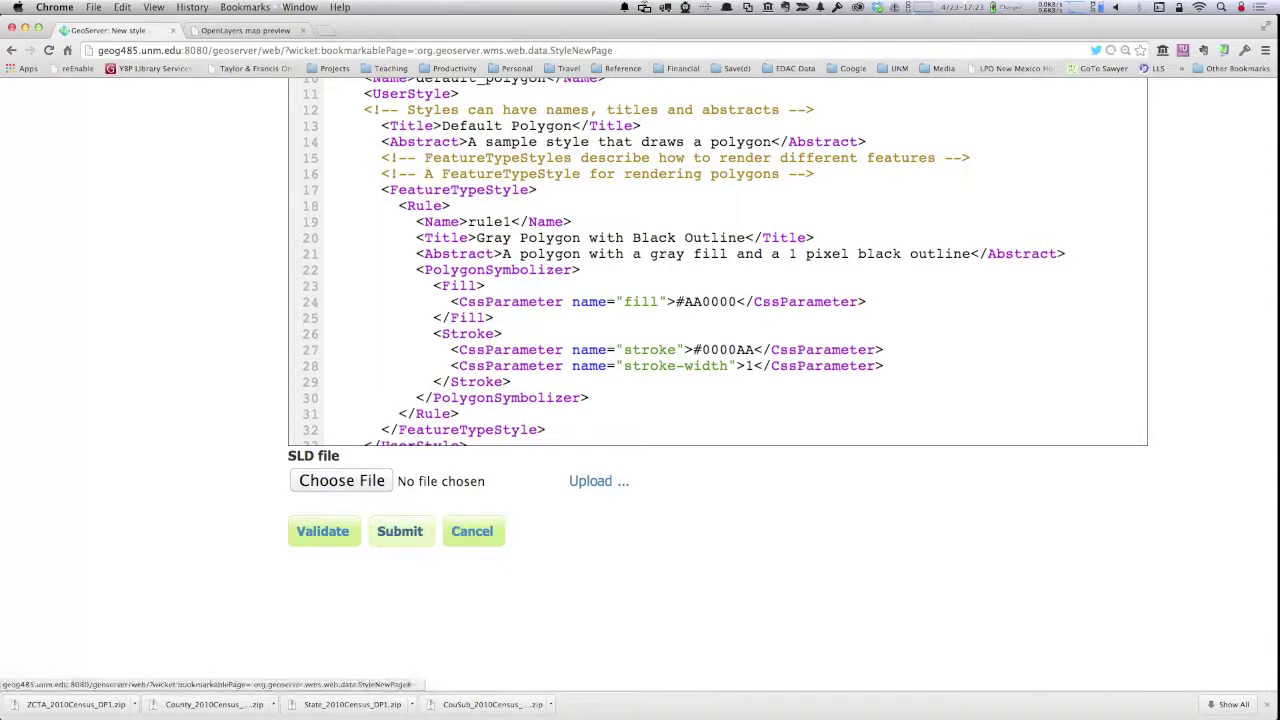
left_click(400, 531)
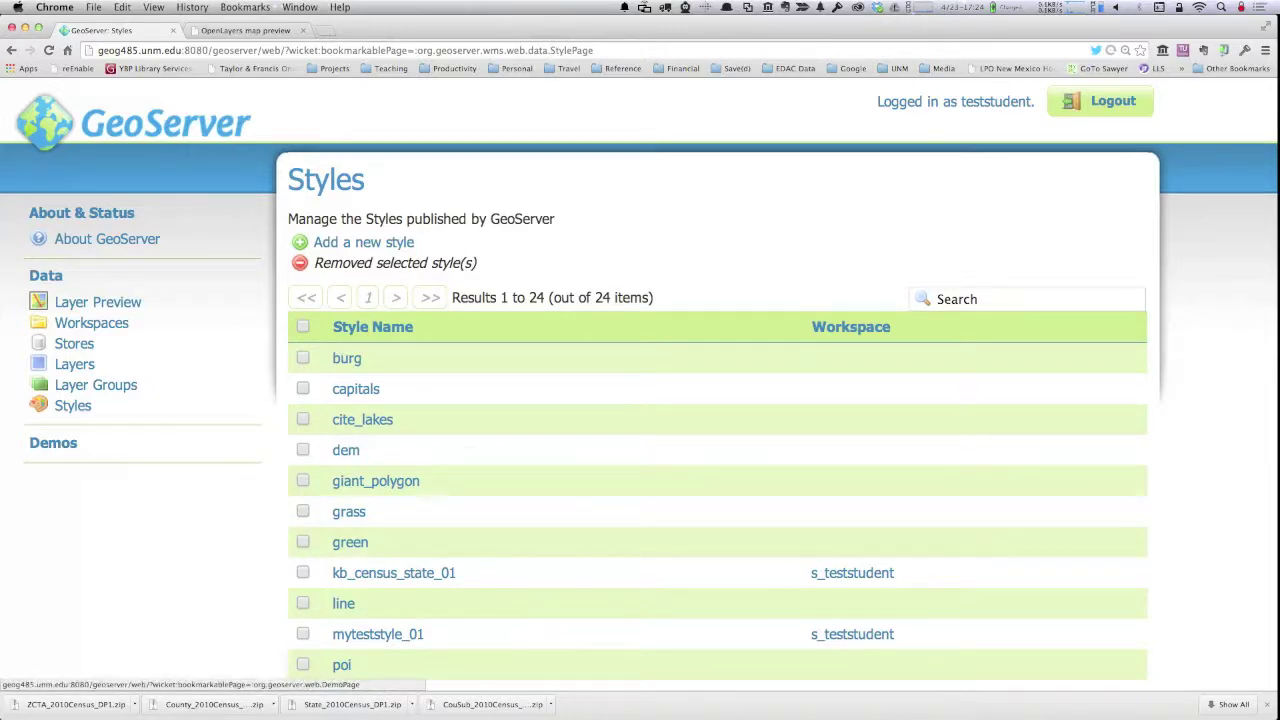
- Open the states layer of the topp workspace for editing from the list of published layers
scroll(700, 400, "down", 3)
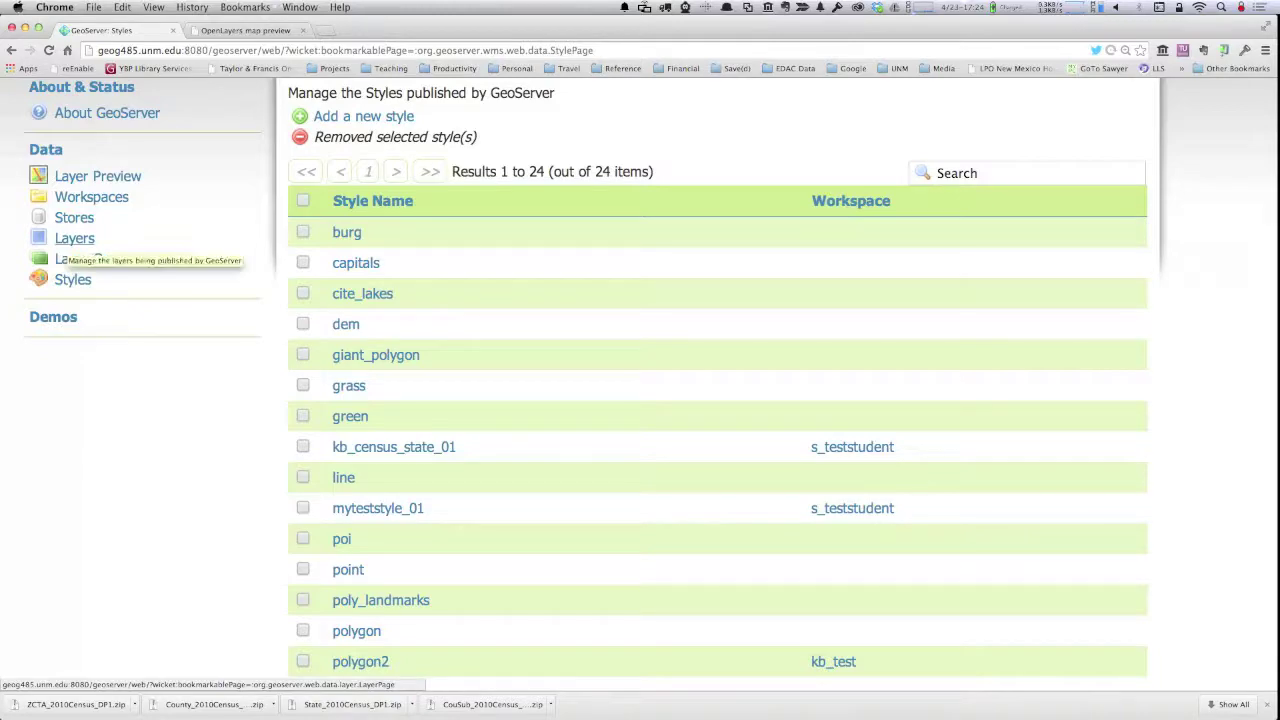
left_click(66, 242)
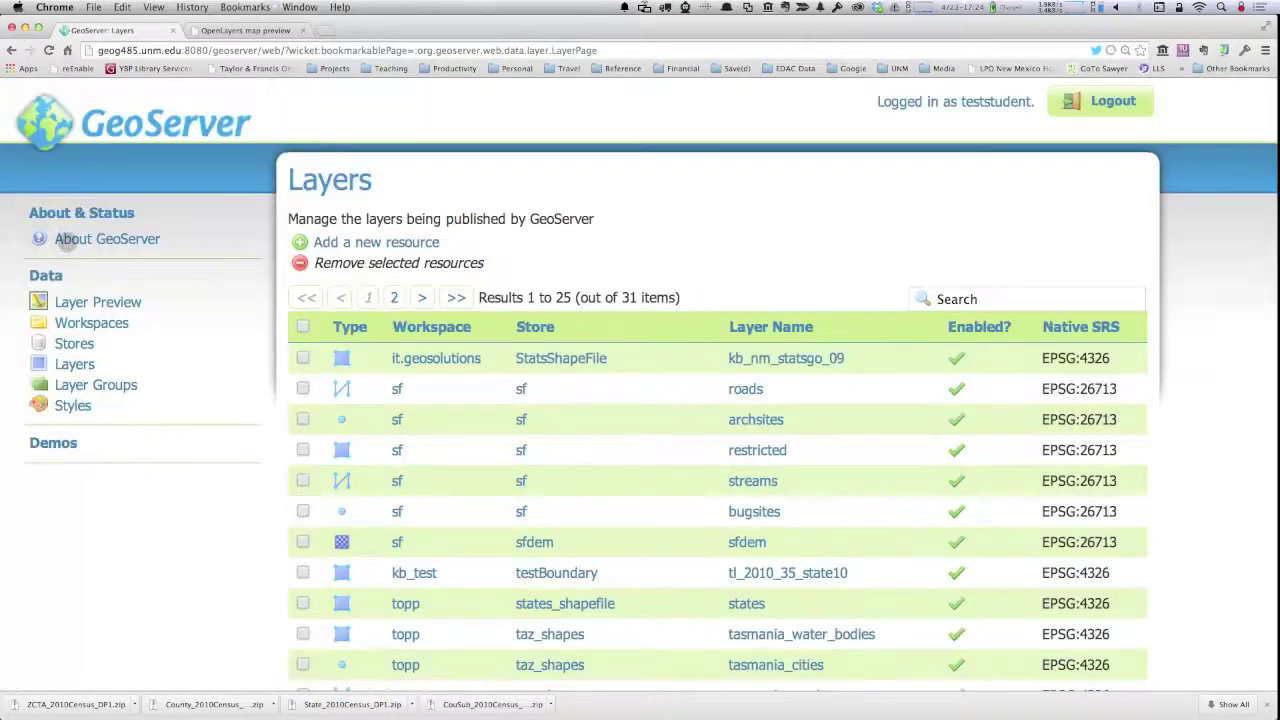
scroll(640, 400, "down", 3)
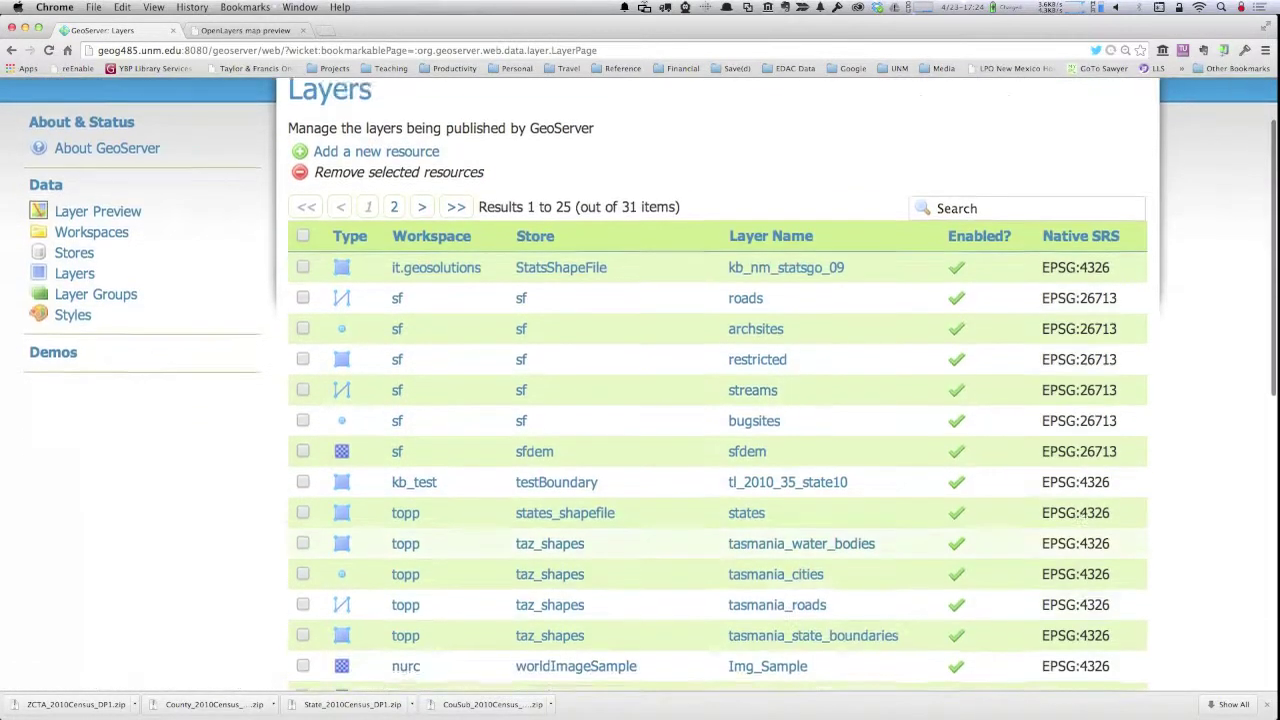
scroll(640, 400, "down", 1)
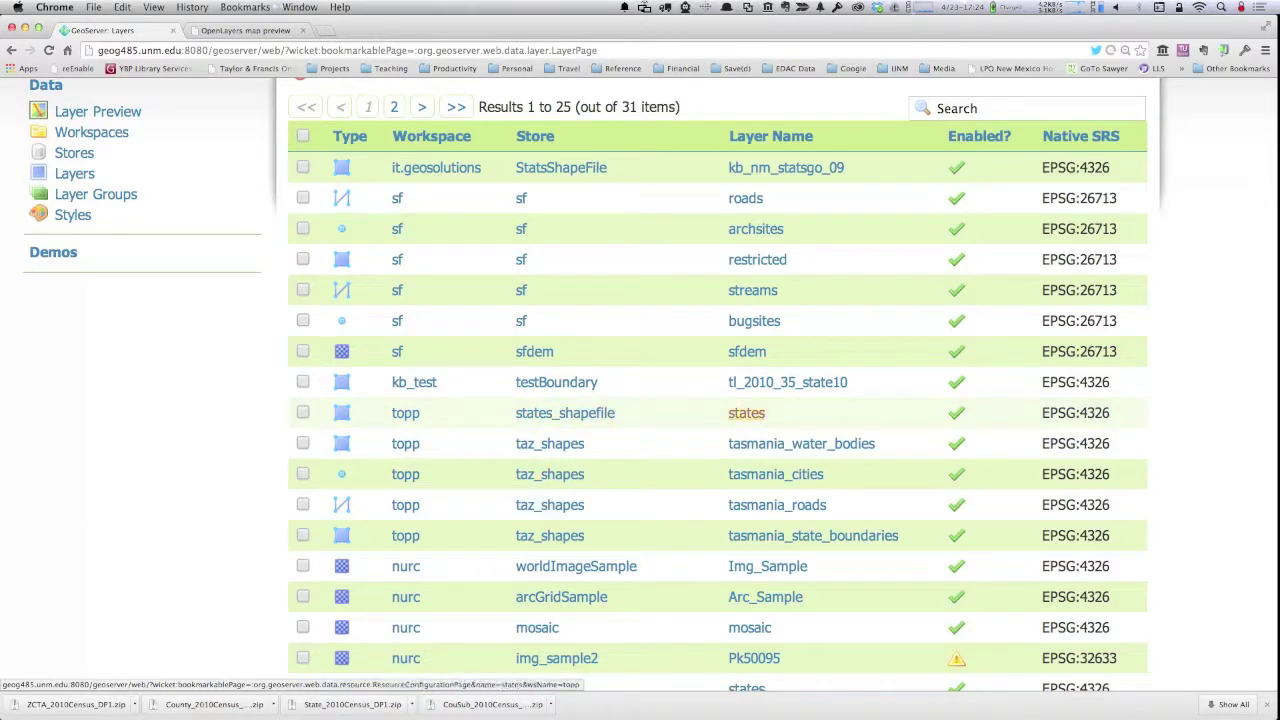
left_click(748, 413)
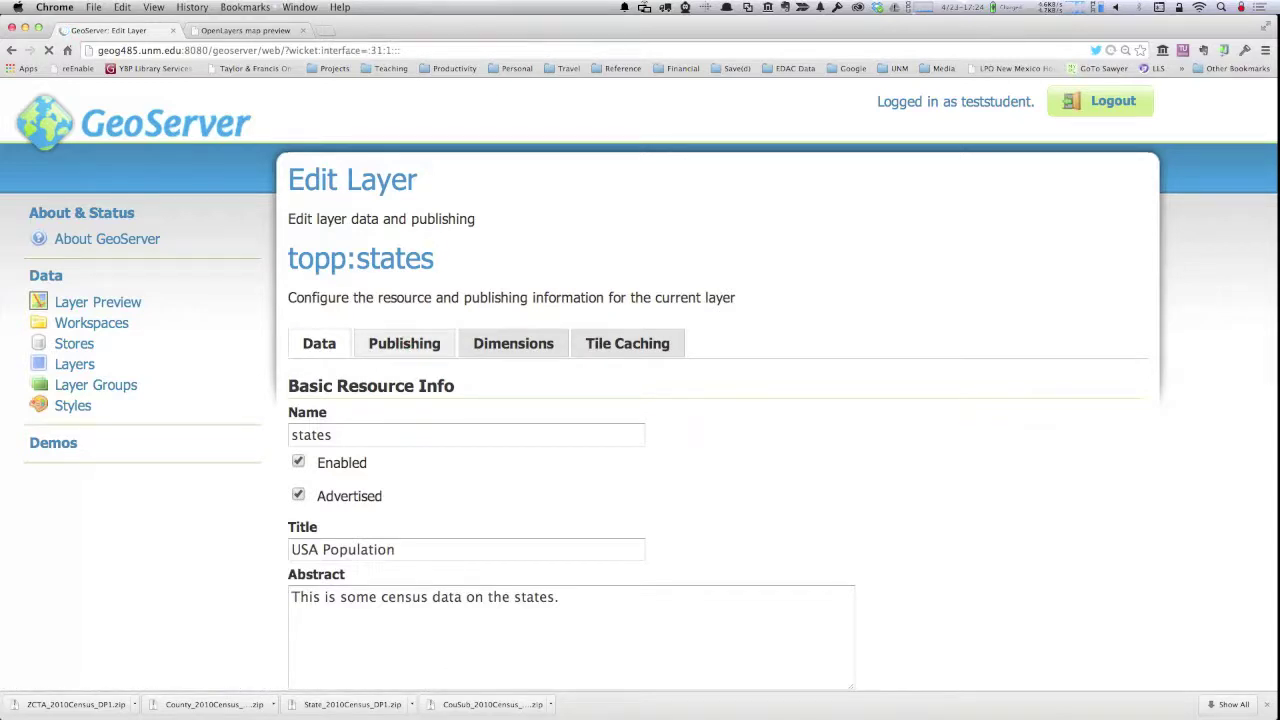
- Add myteststyle_01 to the selected additional styles in the layer's WMS publishing settings
left_click(404, 343)
scroll(640, 400, "down", 10)
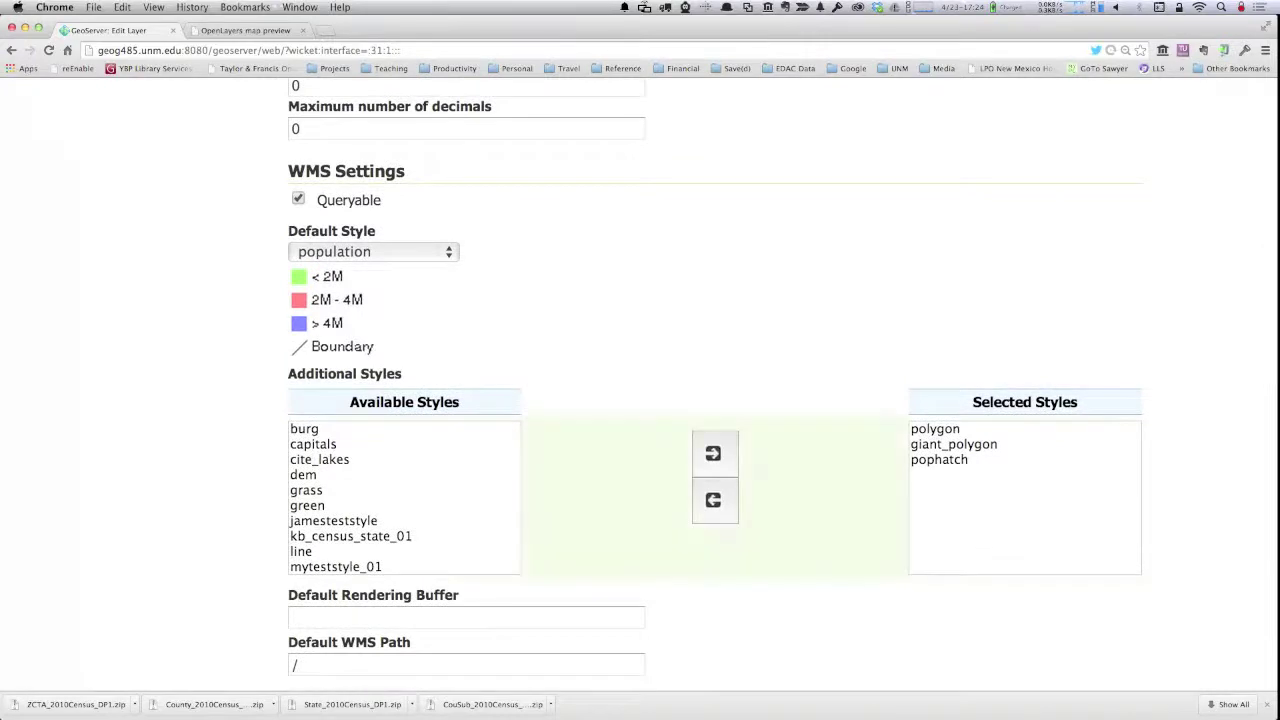
scroll(404, 497, "down", 1)
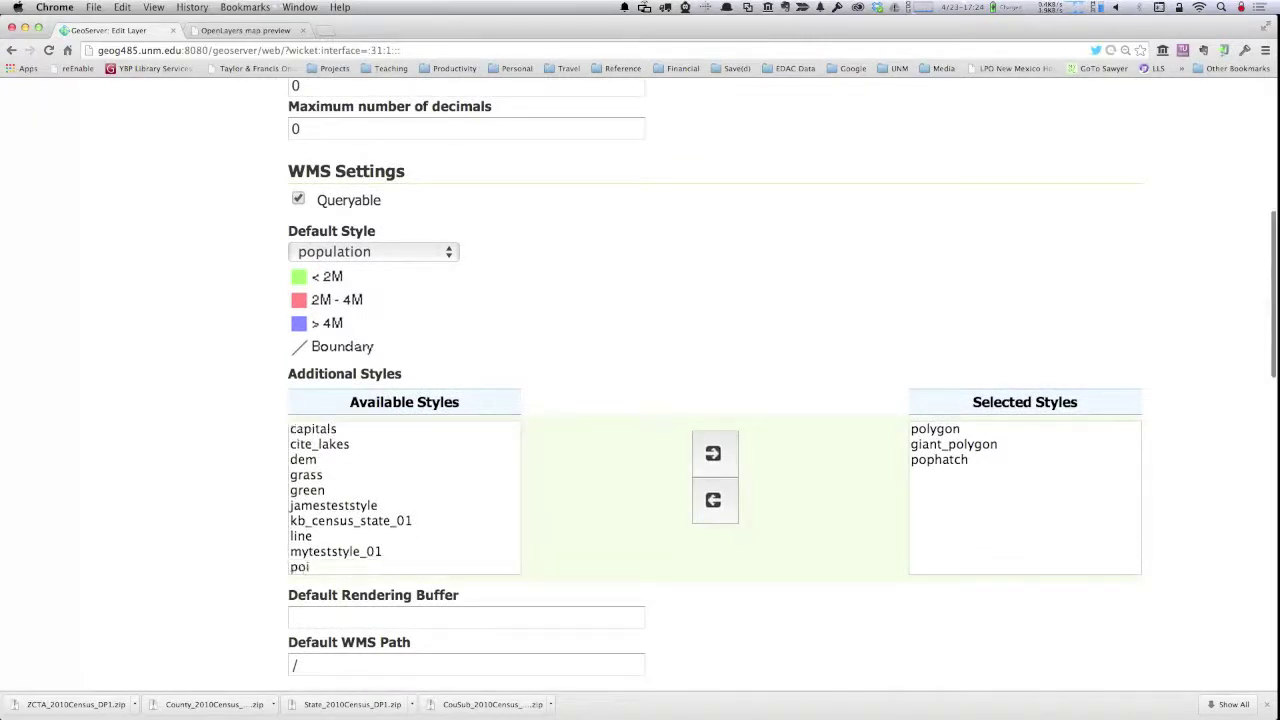
left_click(308, 551)
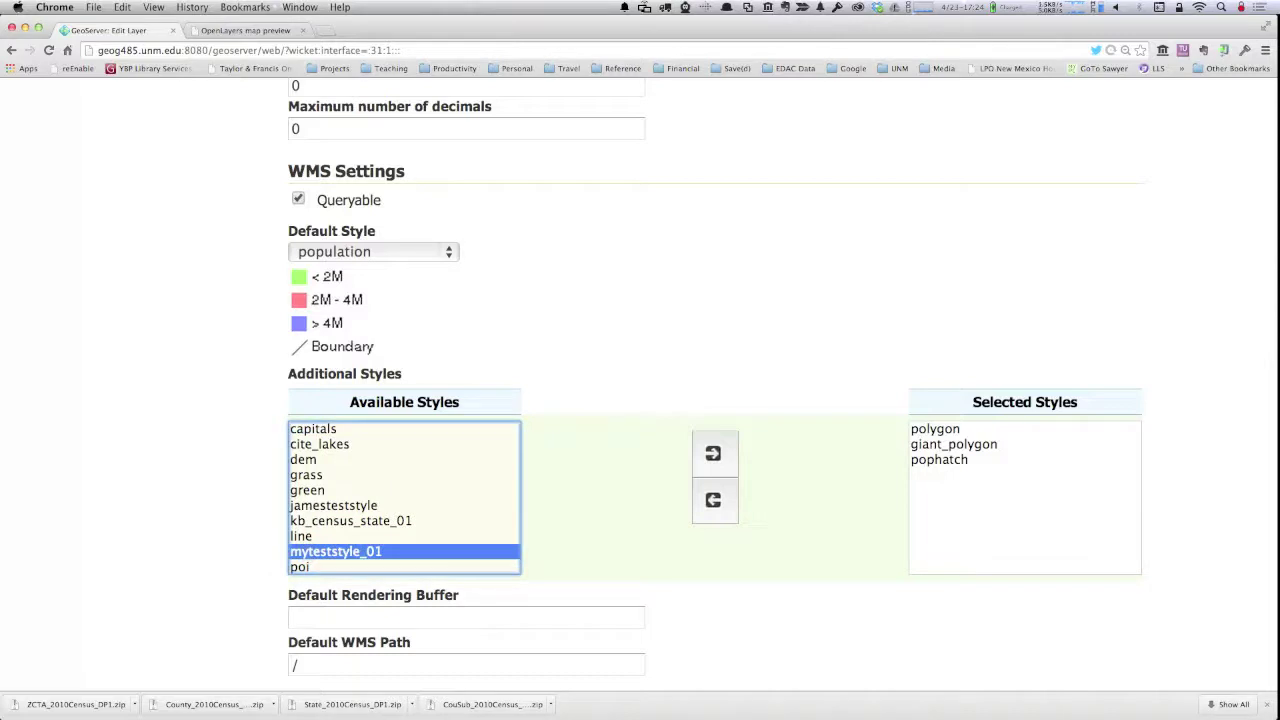
left_click(713, 453)
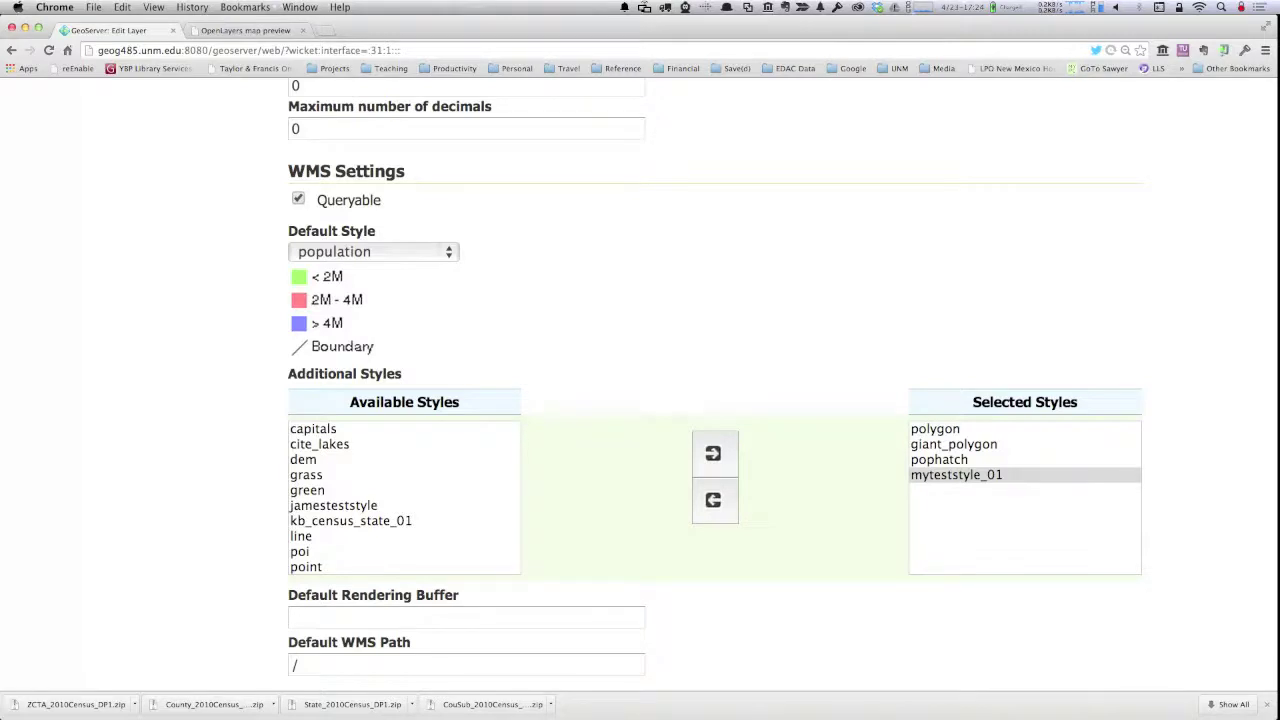
- Add the population style to the topp:states layer's selected additional styles and save the layer settings
scroll(404, 497, "down", 3)
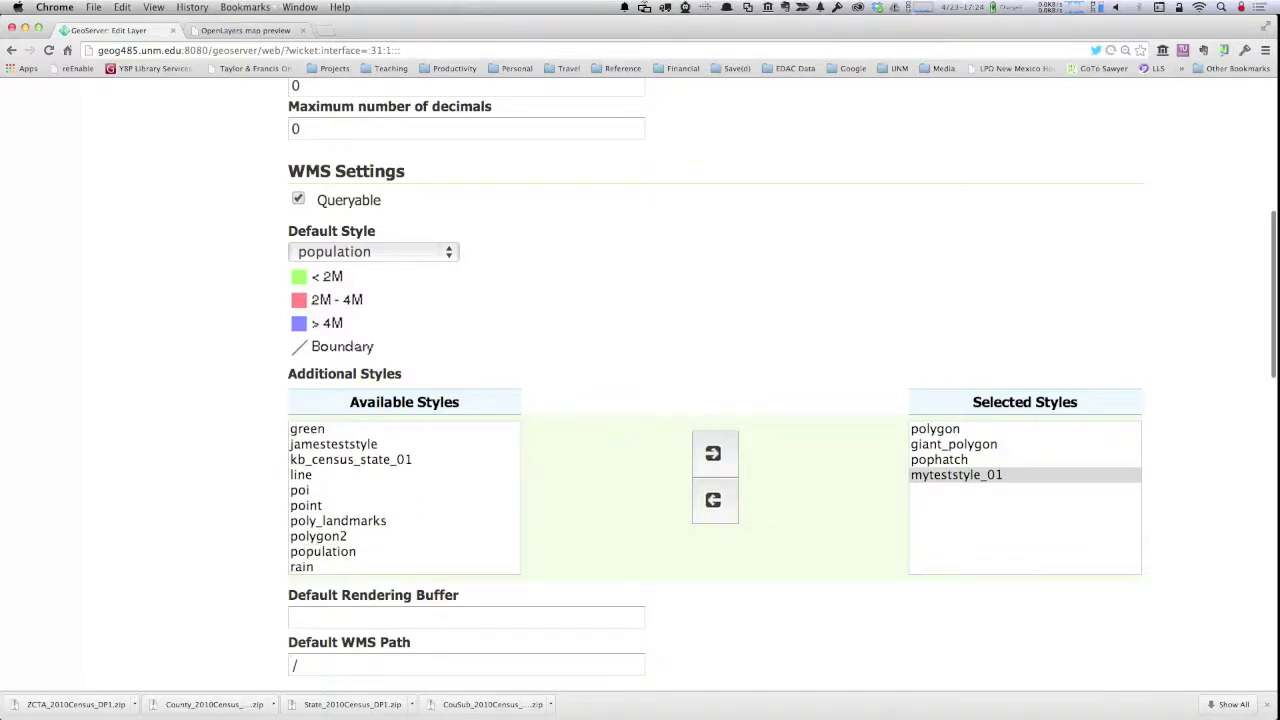
left_click(323, 551)
left_click(713, 453)
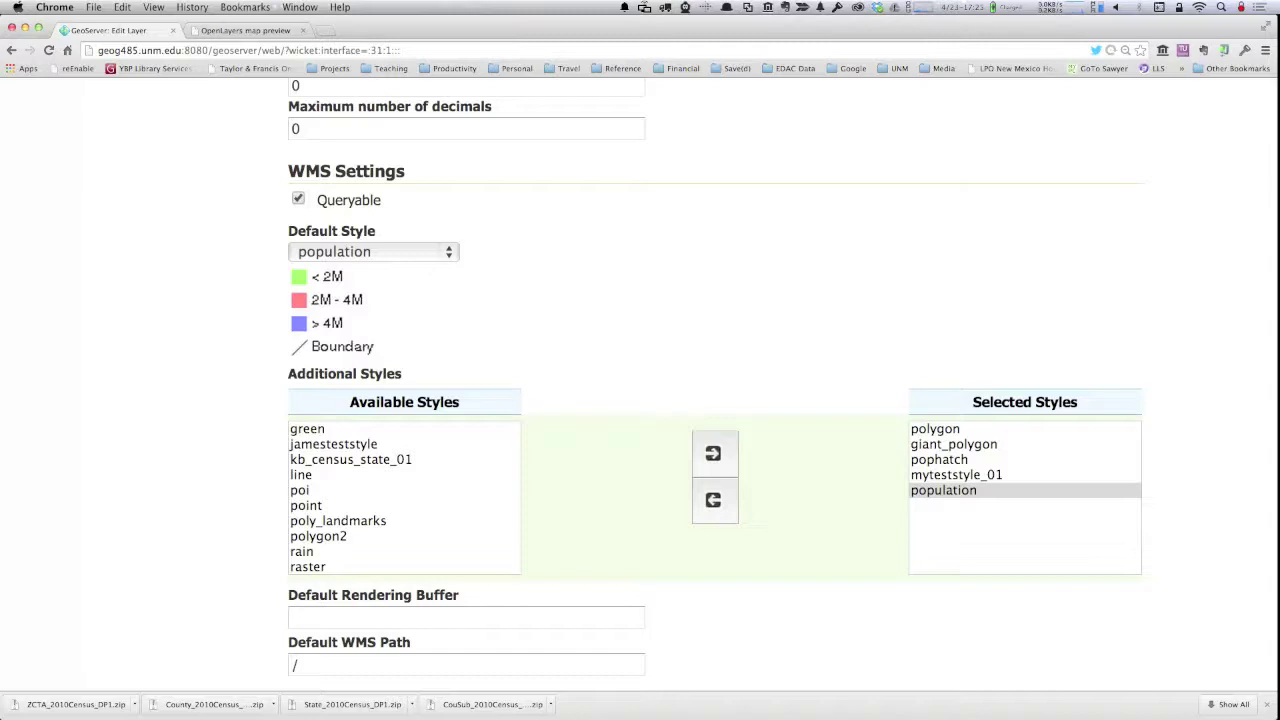
scroll(640, 380, "down", 10)
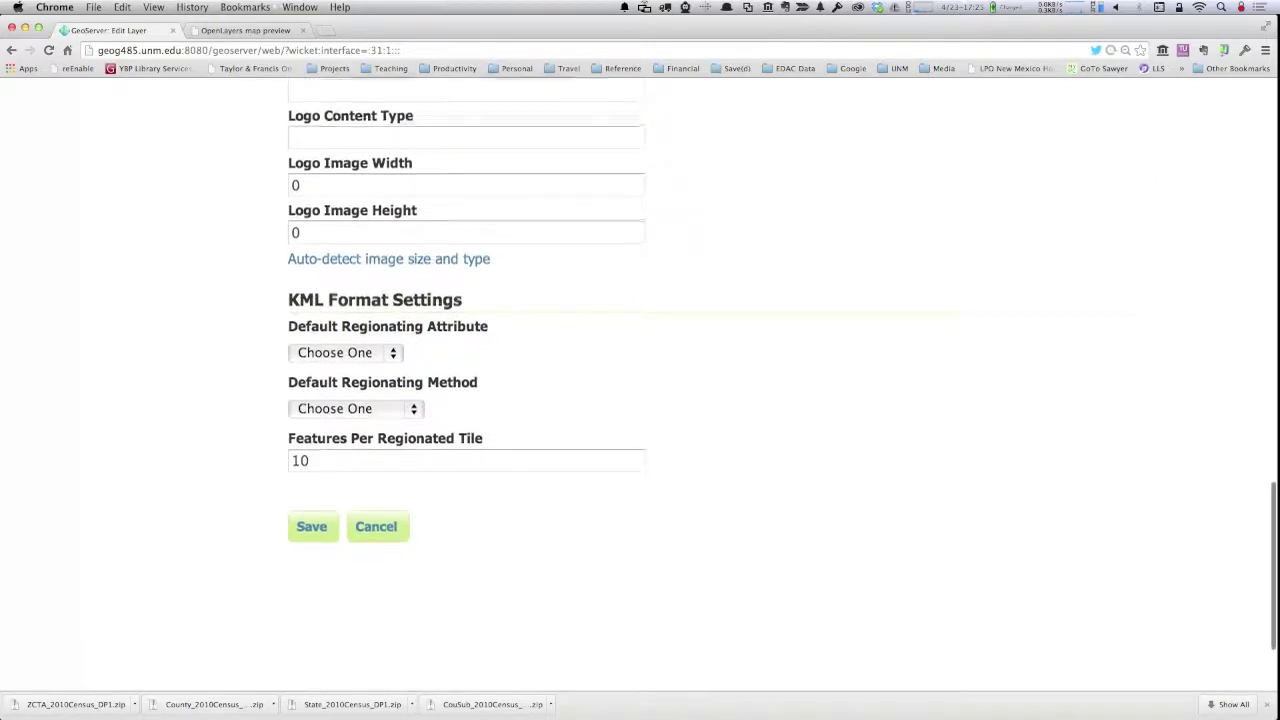
left_click(311, 526)
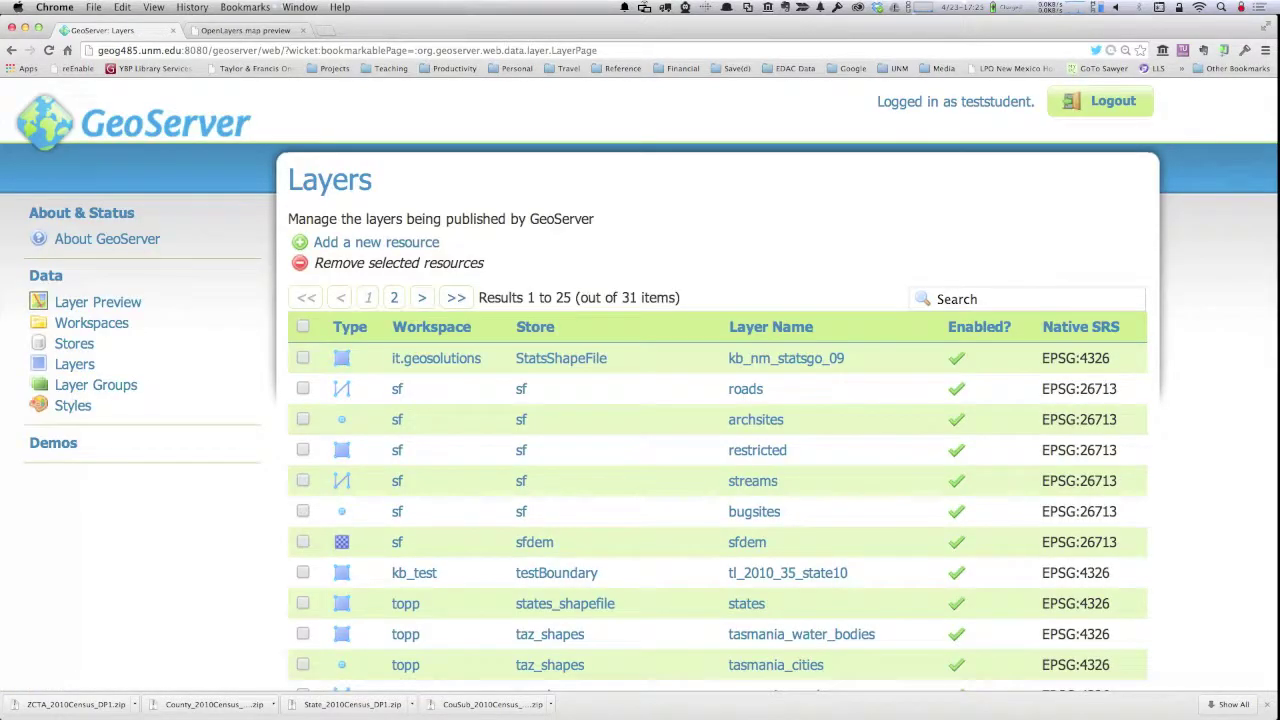
- Open the OpenLayers preview of topp:states and check which styles its map options offer
left_click(68, 302)
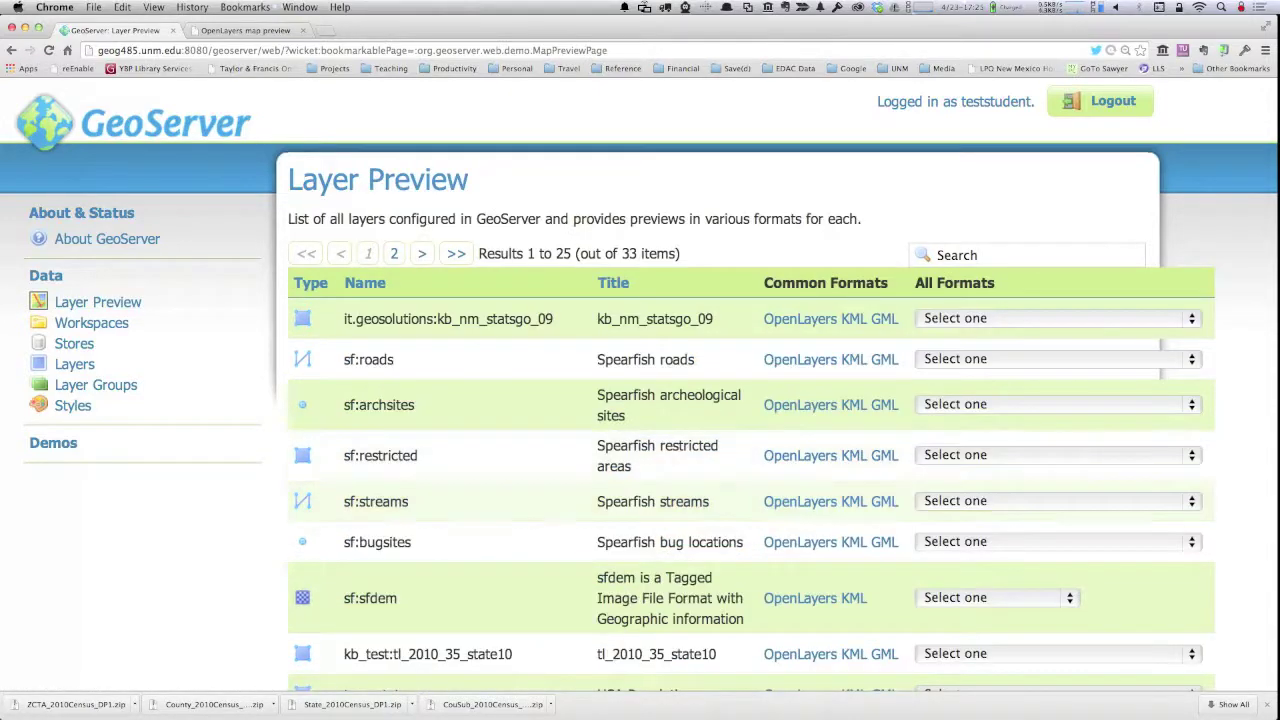
scroll(640, 400, "down", 3)
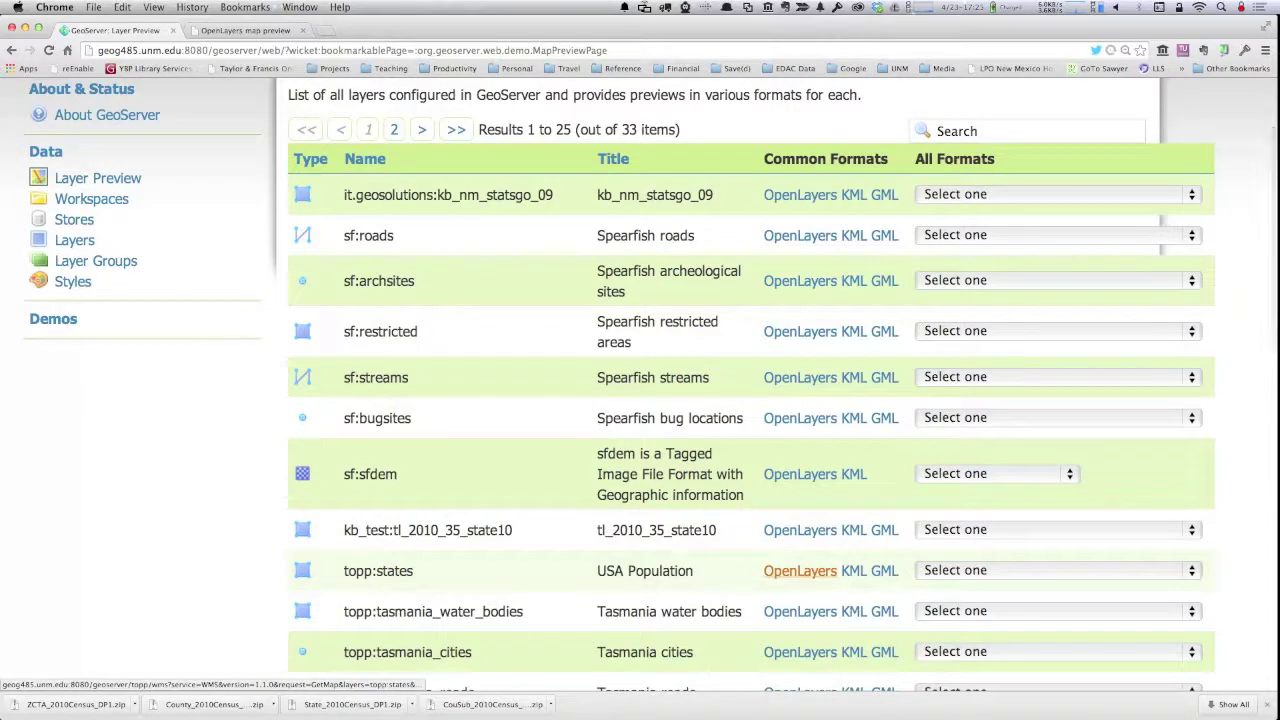
left_click(797, 570)
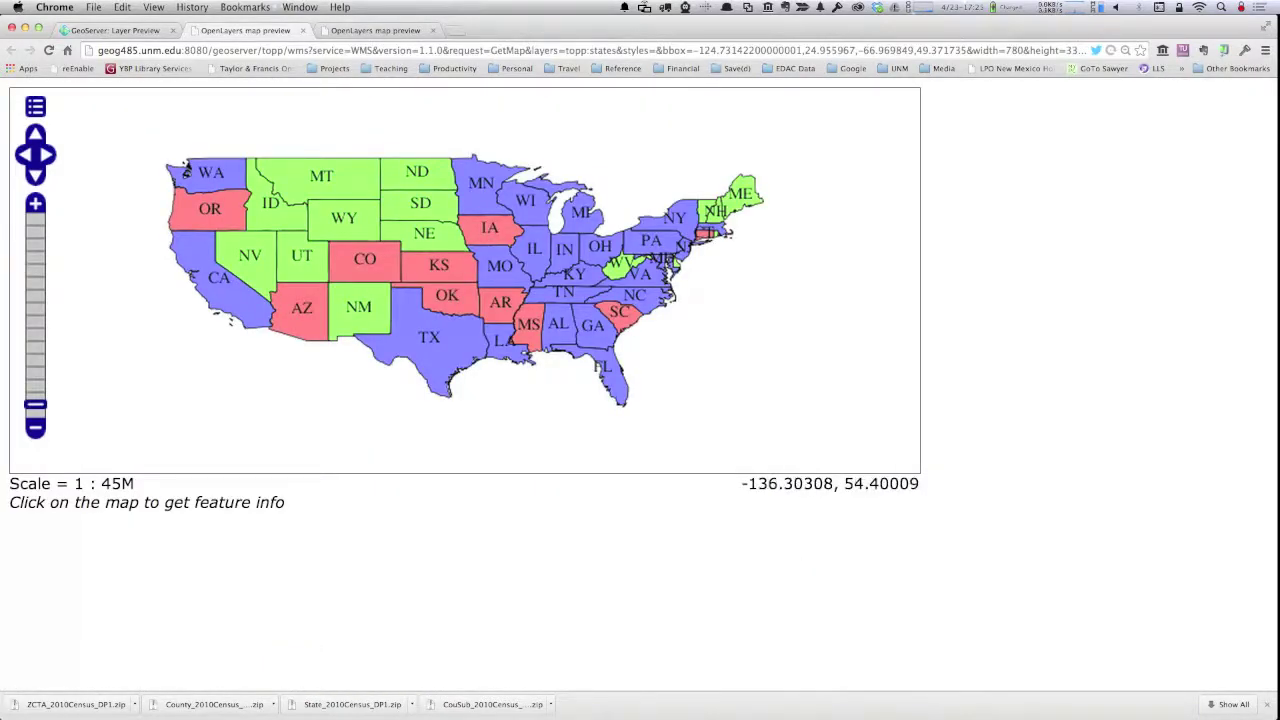
left_click(35, 106)
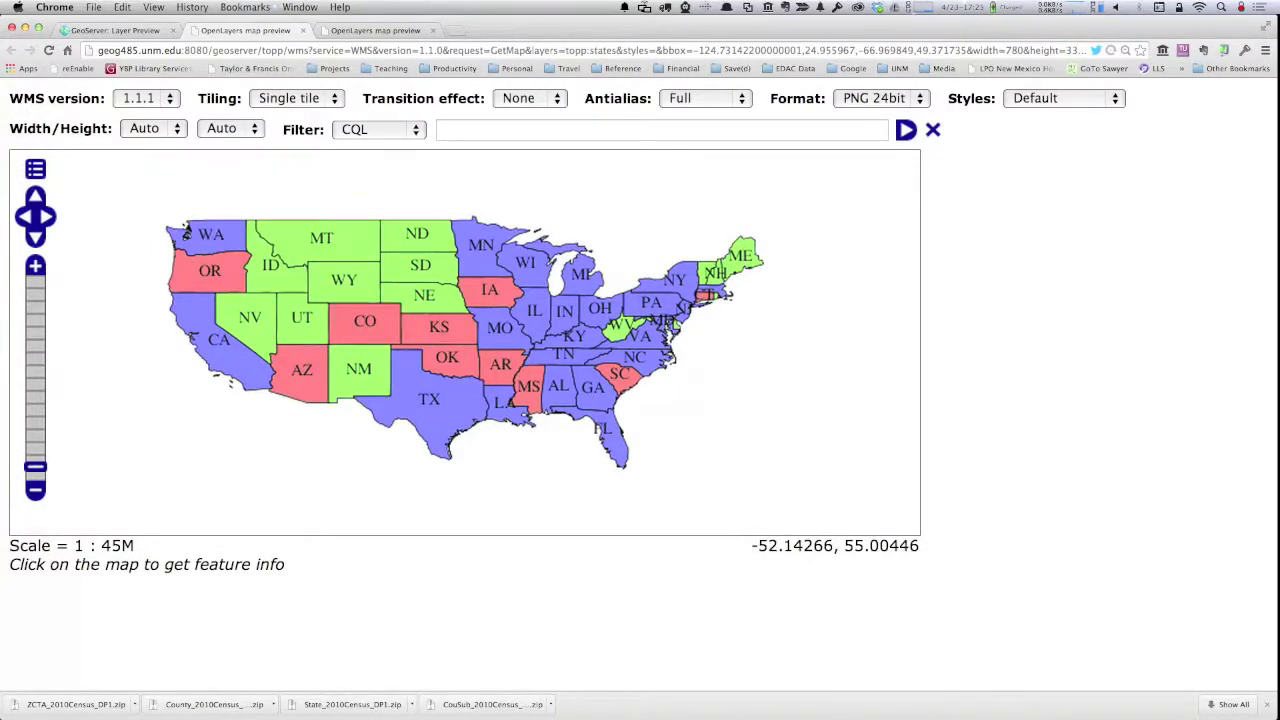
left_click(1114, 98)
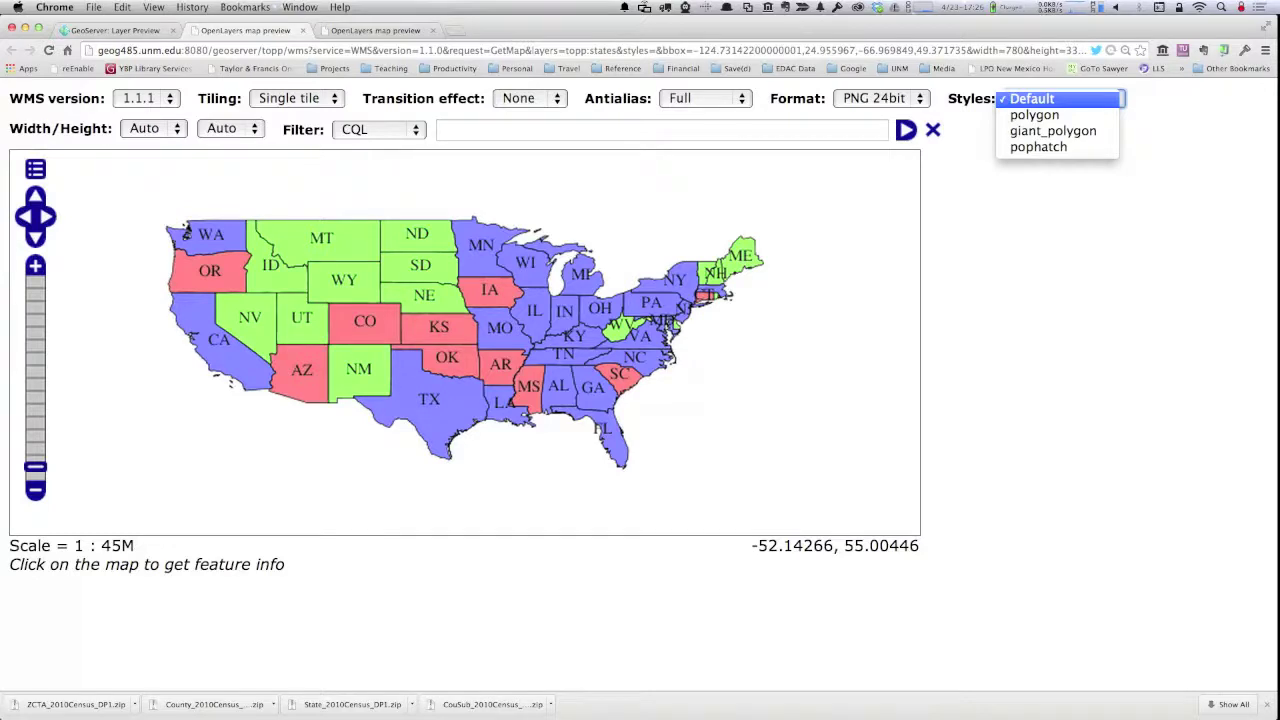
left_click(1000, 286)
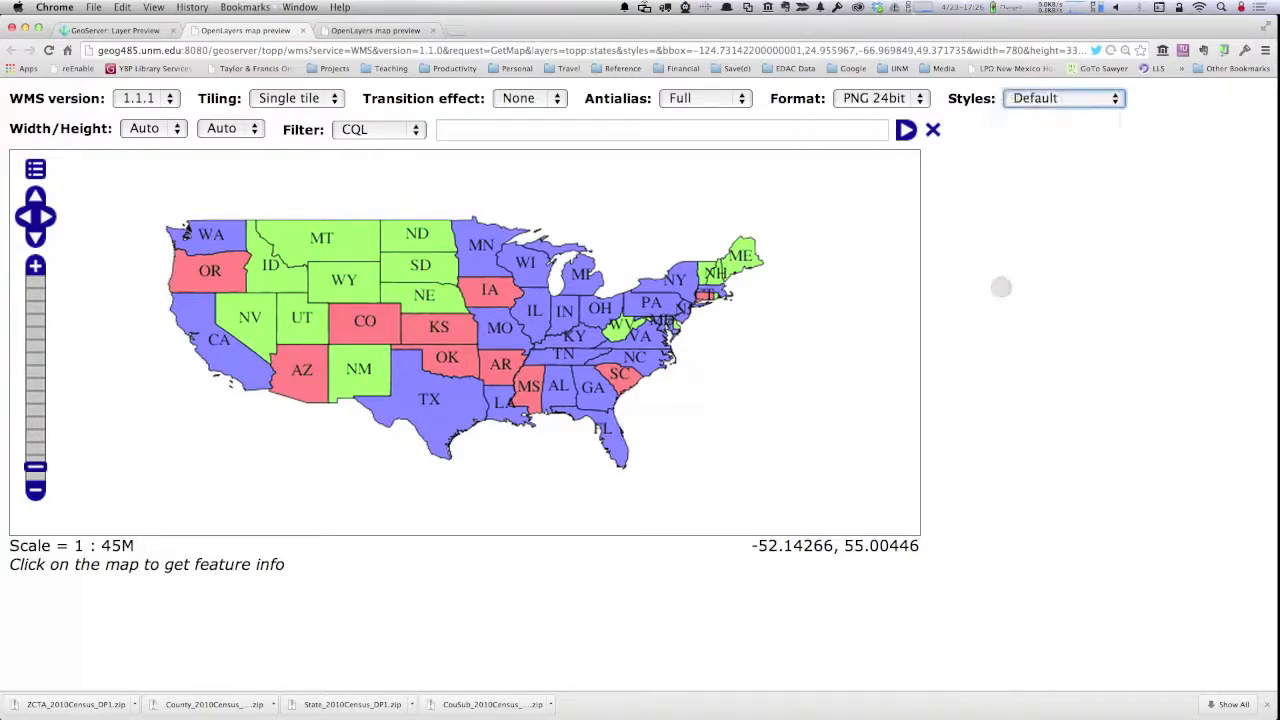
- Reload the topp:states map preview and render the layer with the myteststyle_01 style
left_click(48, 50)
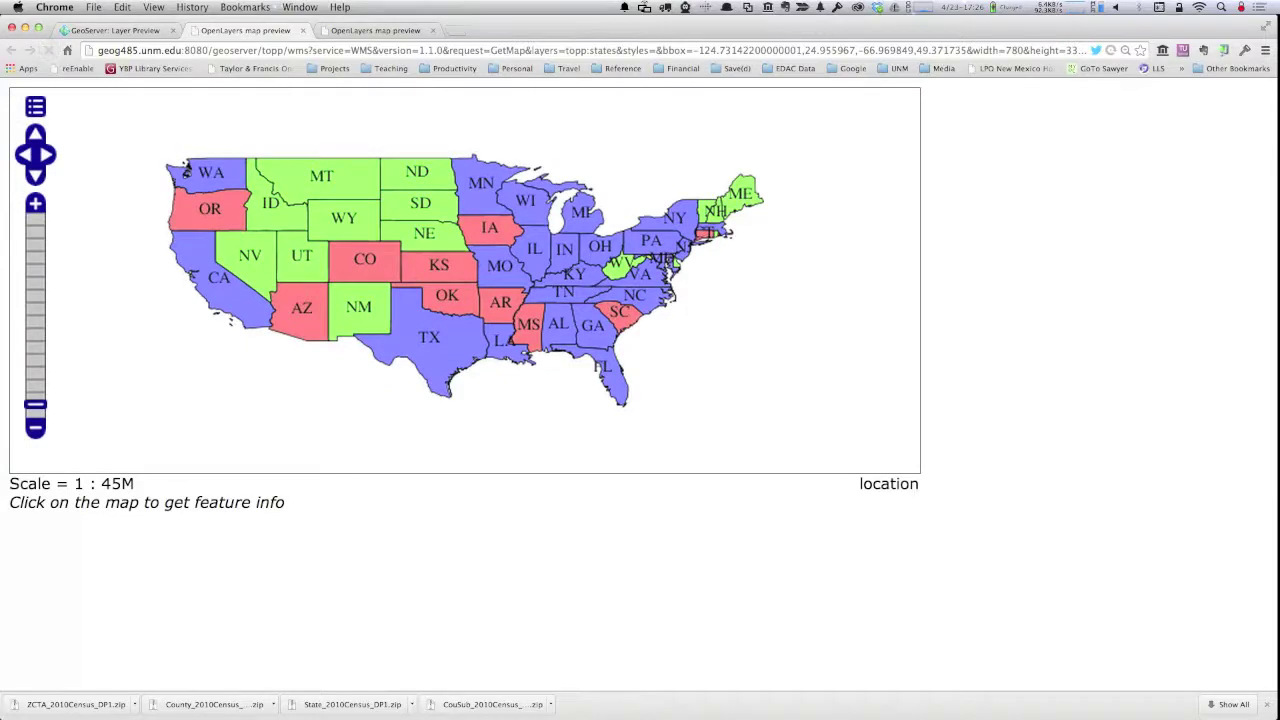
left_click(35, 106)
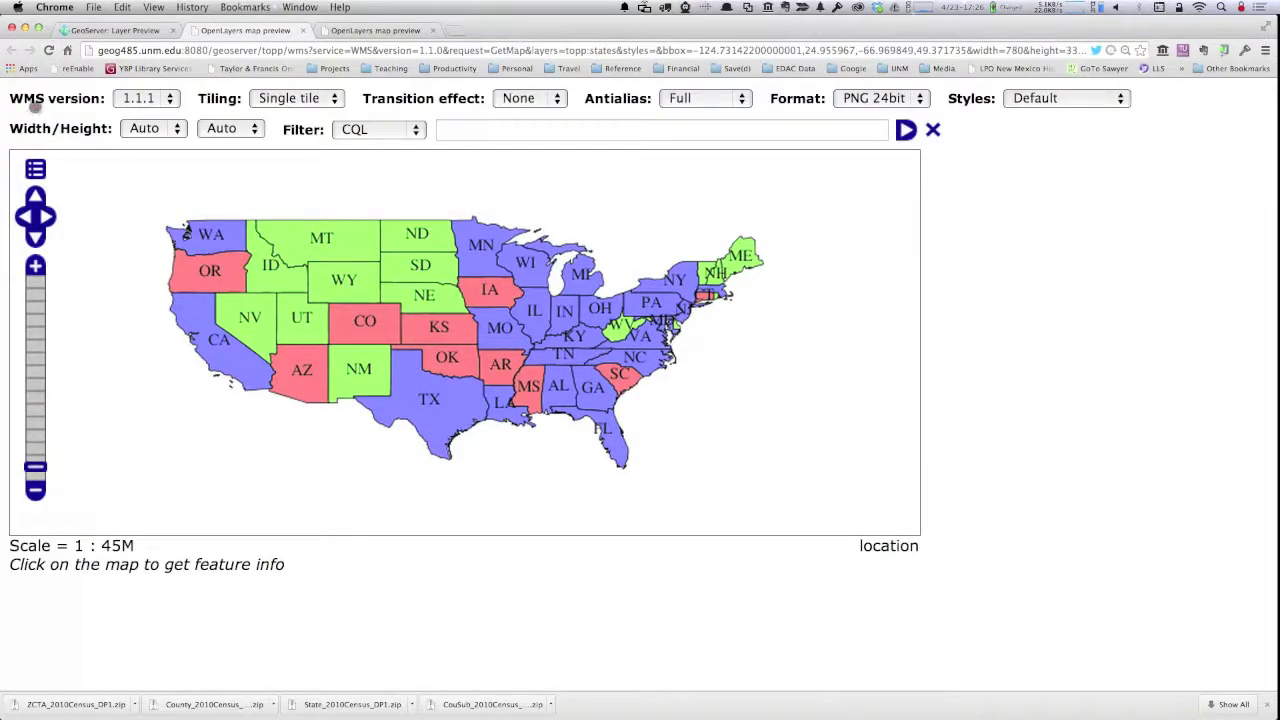
left_click(1120, 98)
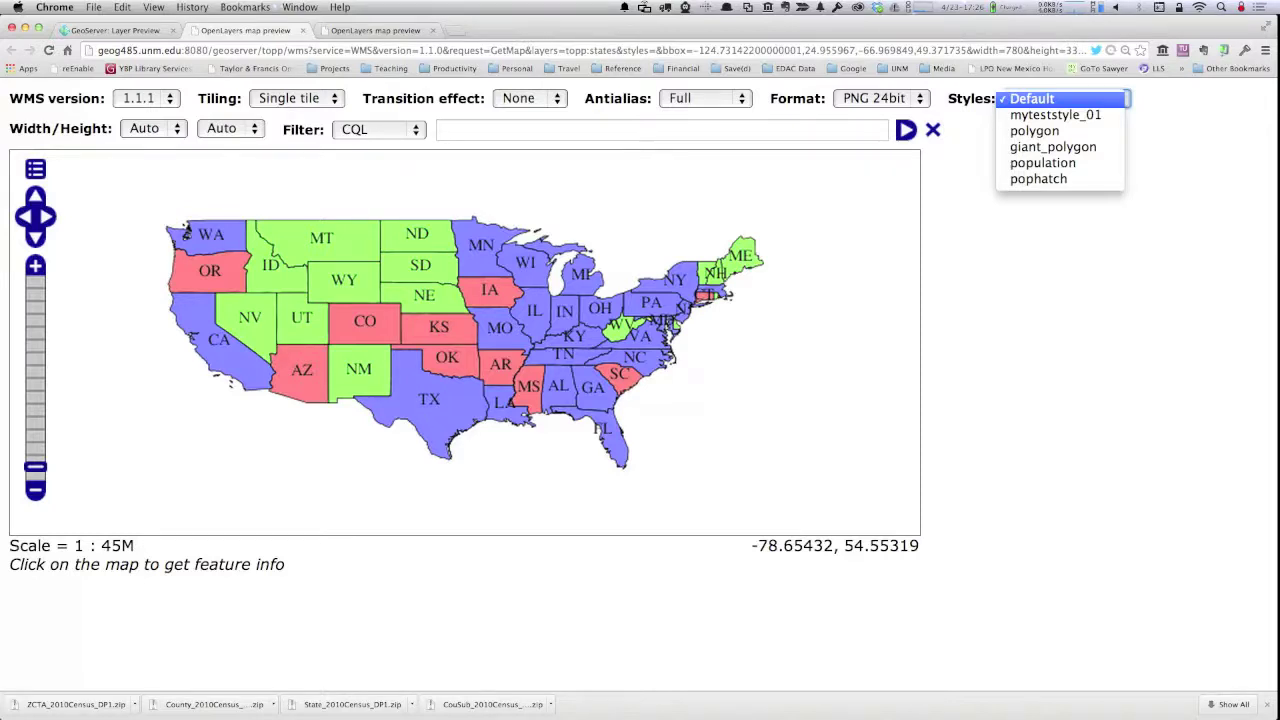
key("Down")
key("Down")
key("Down")
key("Down")
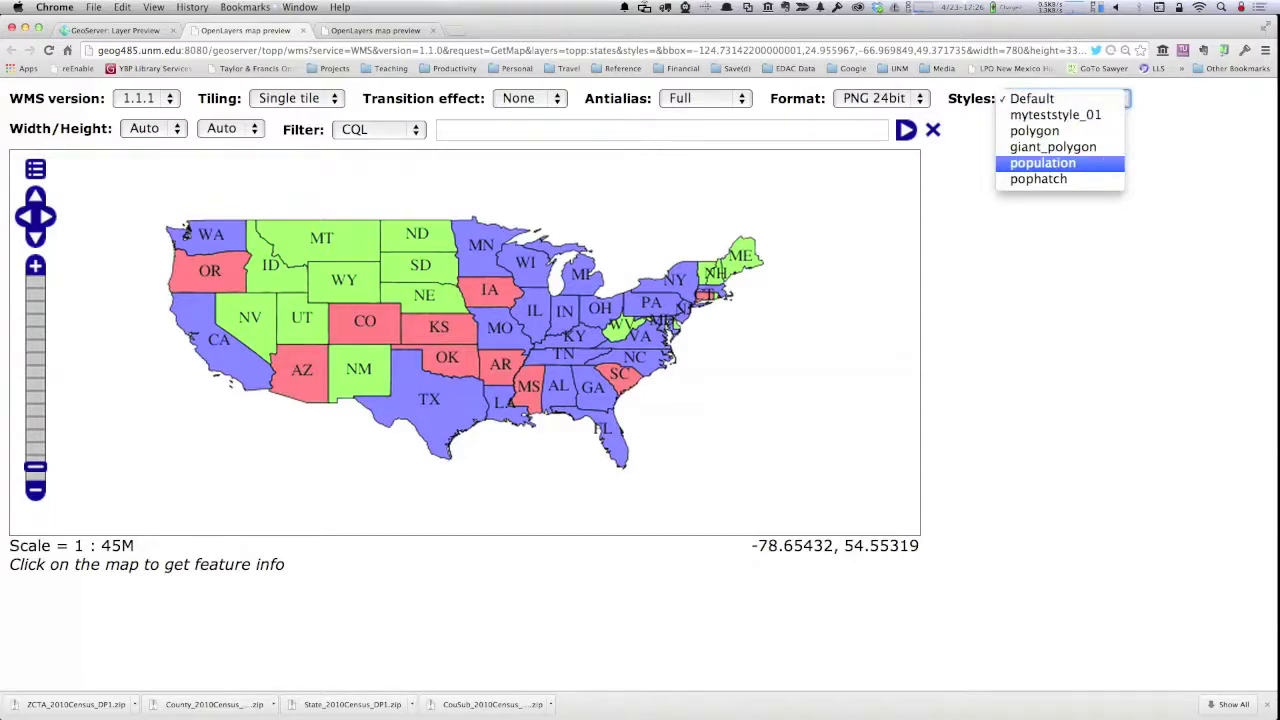
key("Up")
key("Up")
key("Up")
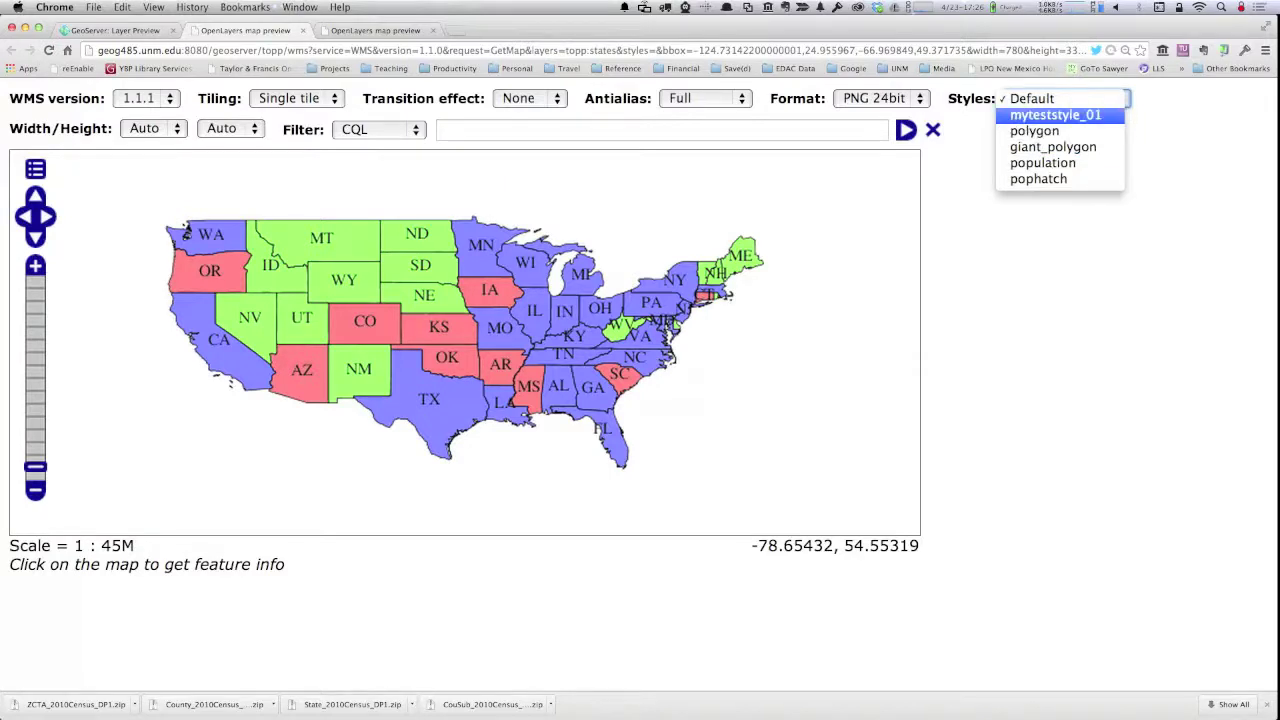
key("Return")
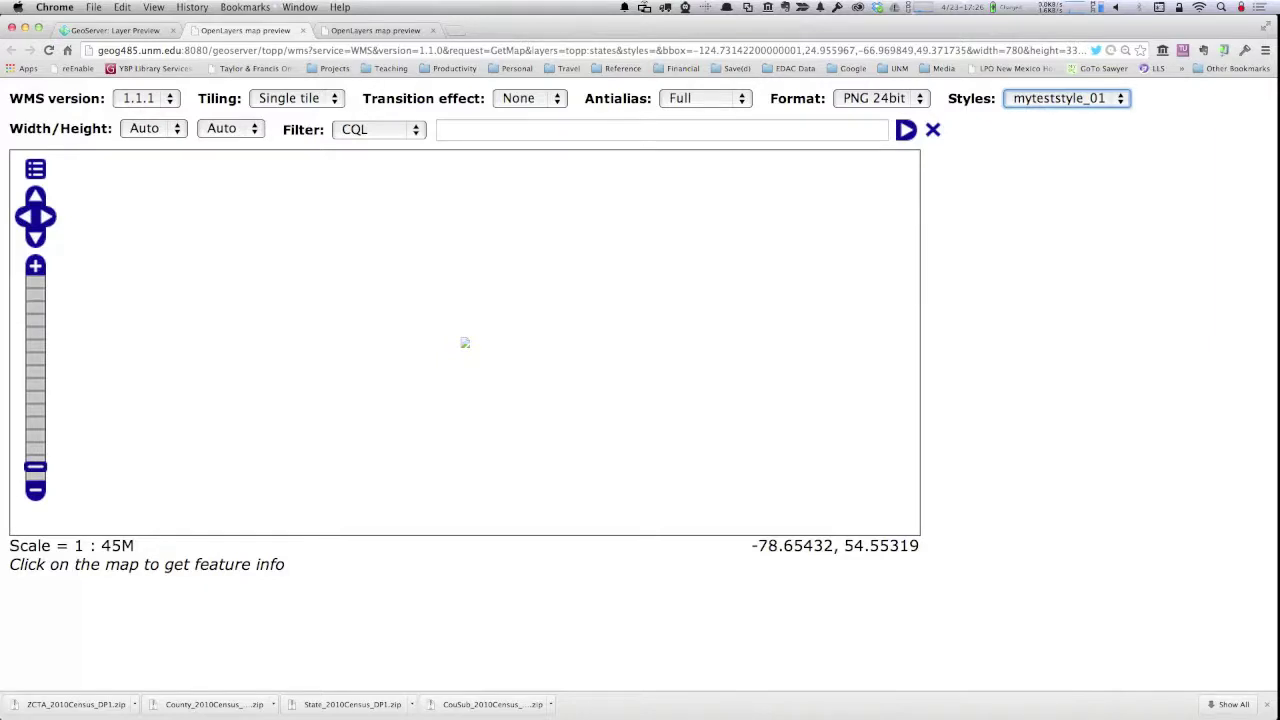
- Recheck the preview's style selection, reload the map, and apply myteststyle_01 again
left_click(1122, 98)
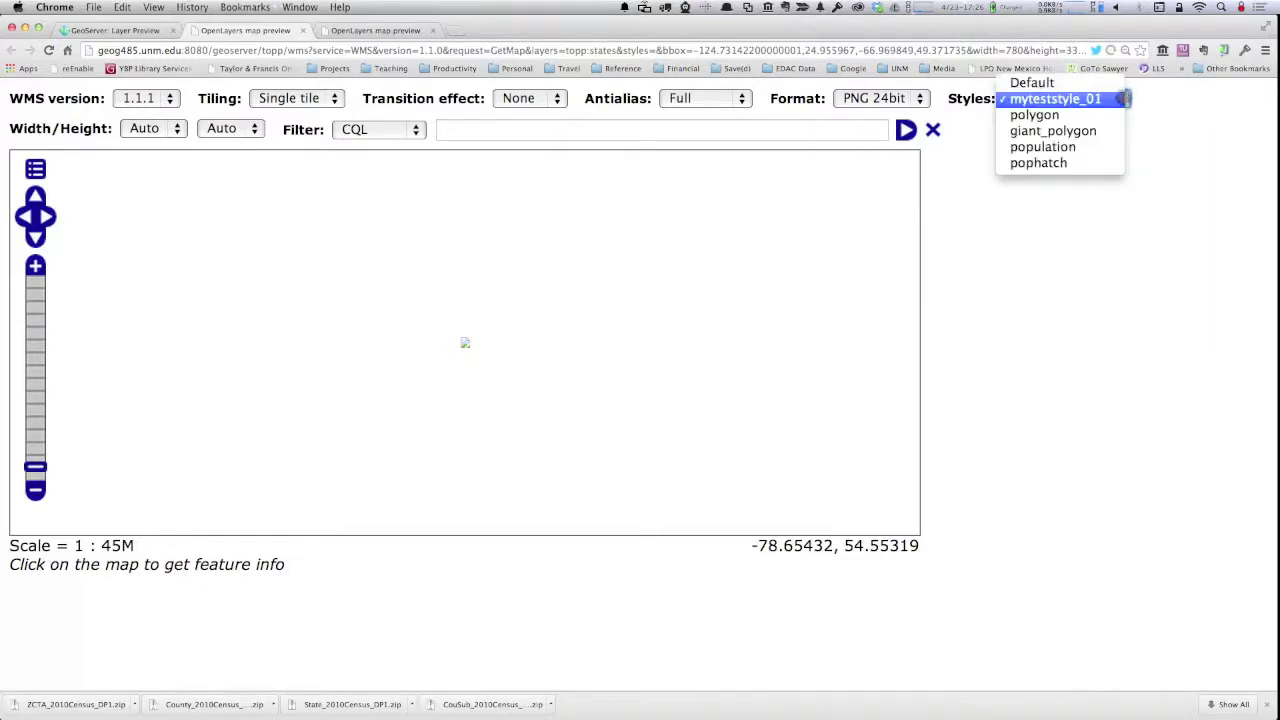
left_click(1060, 98)
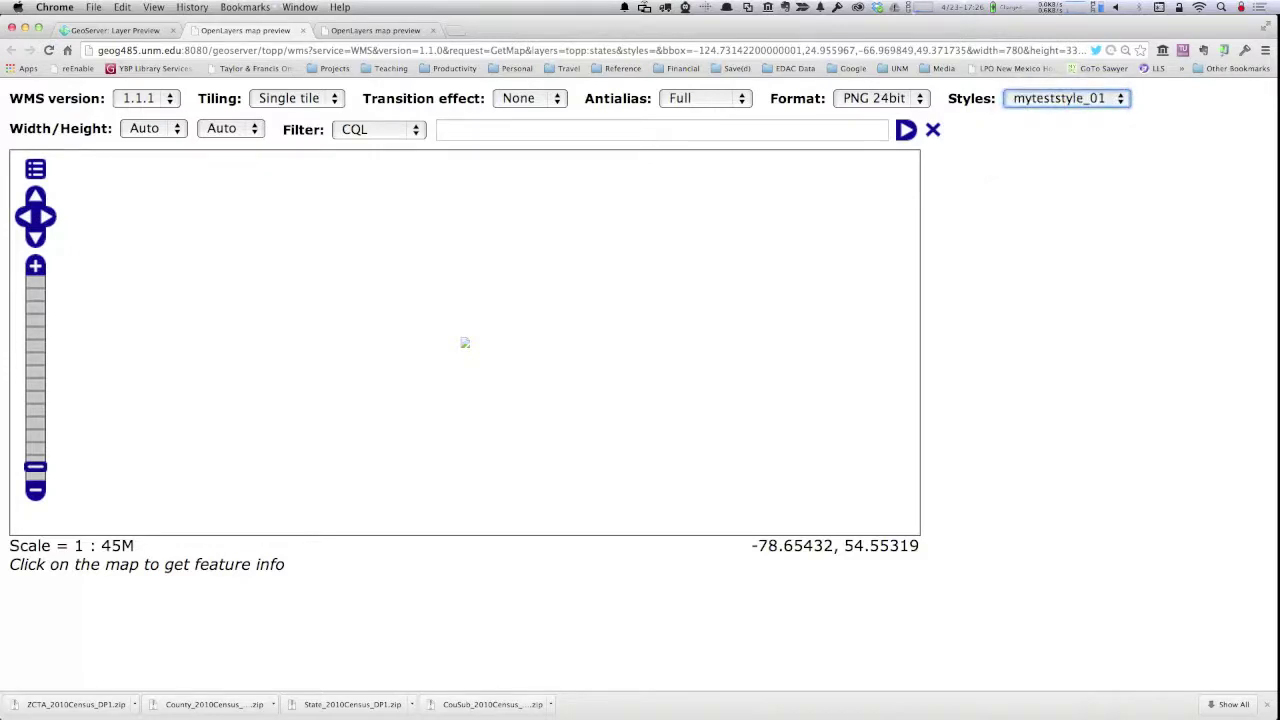
key("super+r")
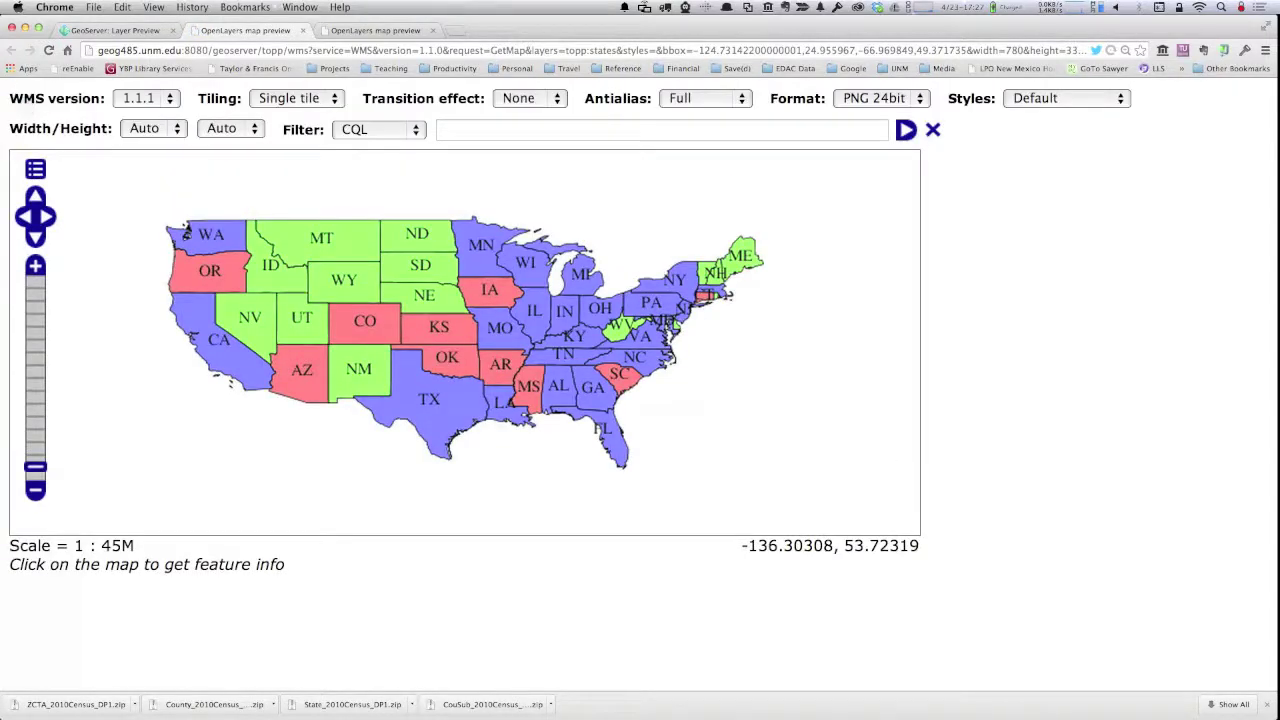
left_click(1118, 98)
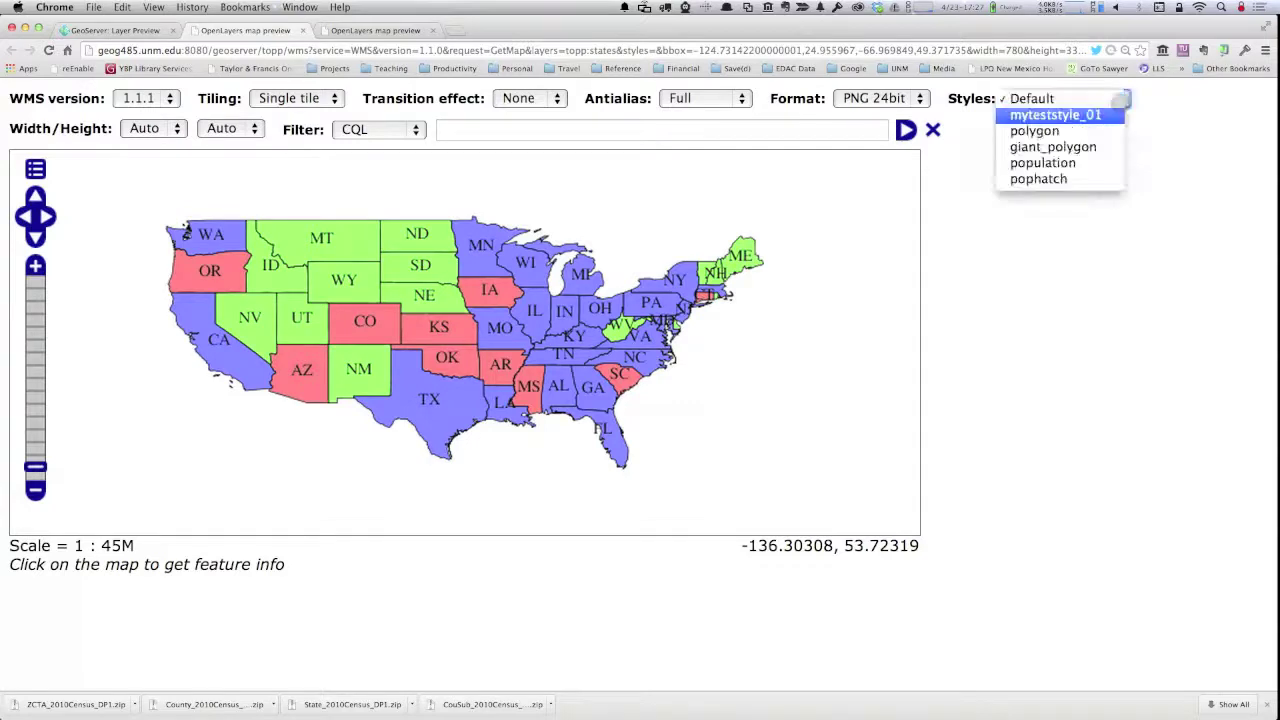
left_click(1075, 116)
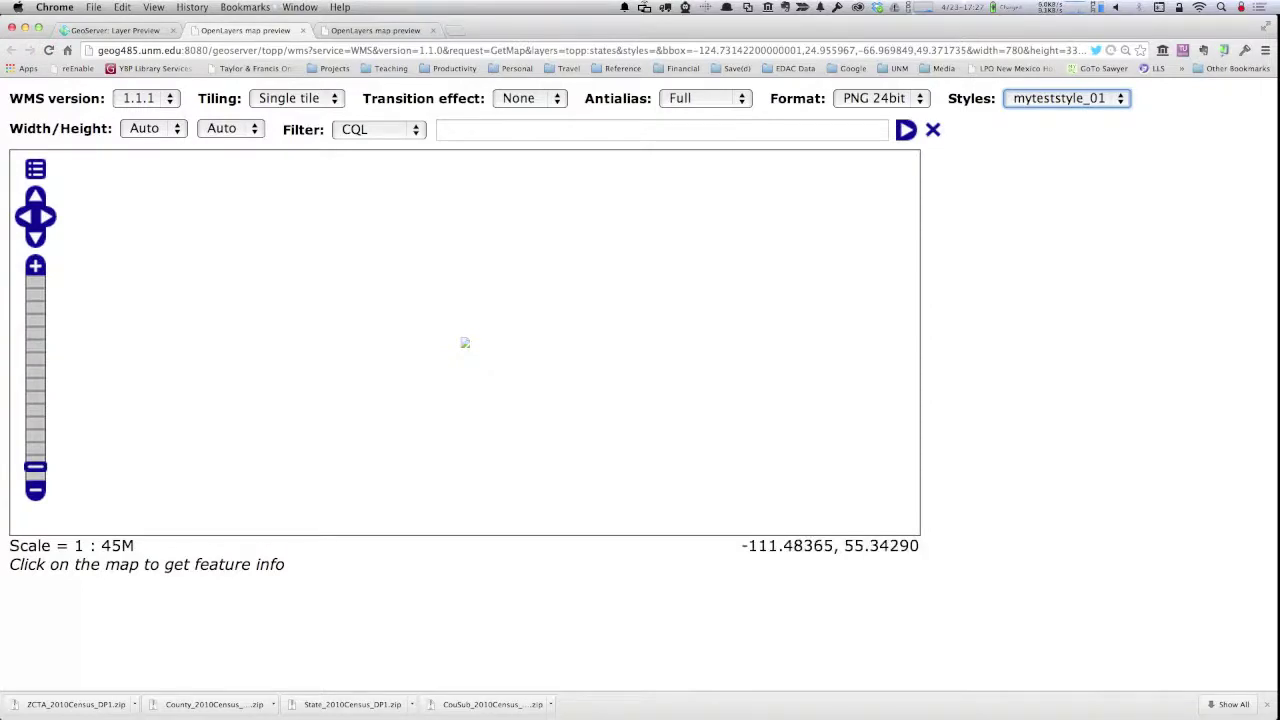
- Close both map previews and open myteststyle_01 for editing from the list of styles
left_click(303, 30)
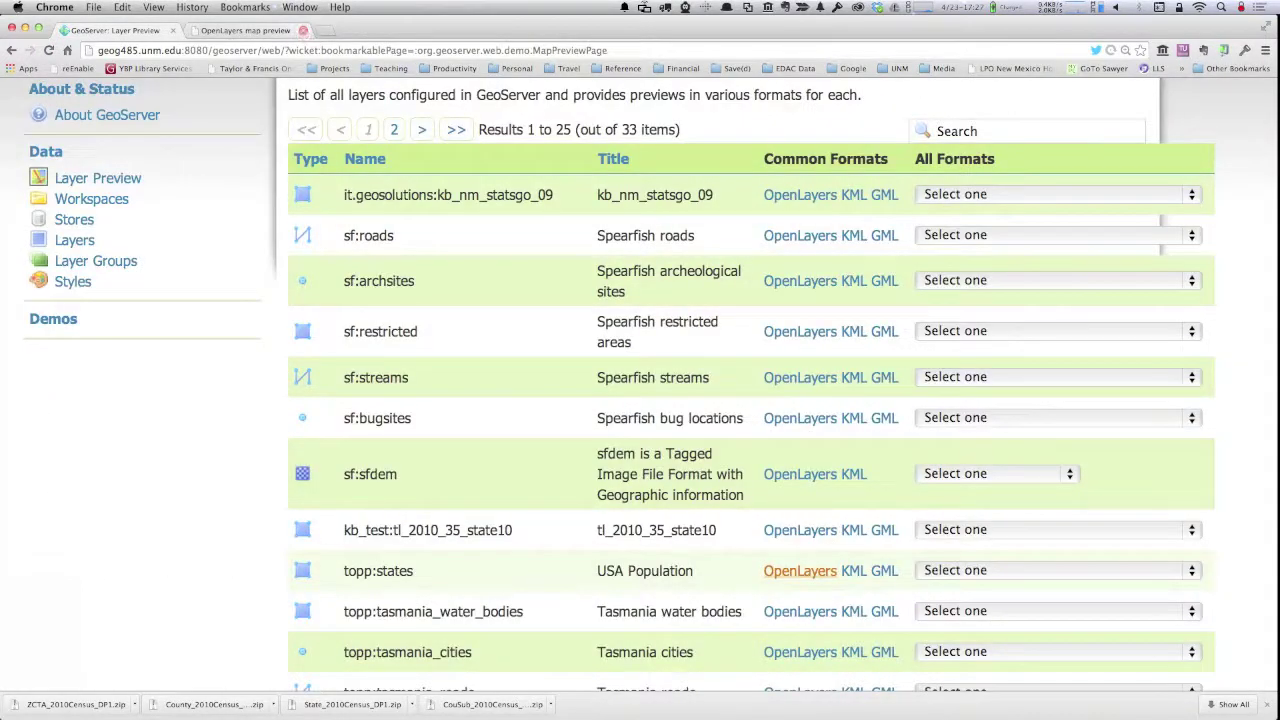
left_click(303, 30)
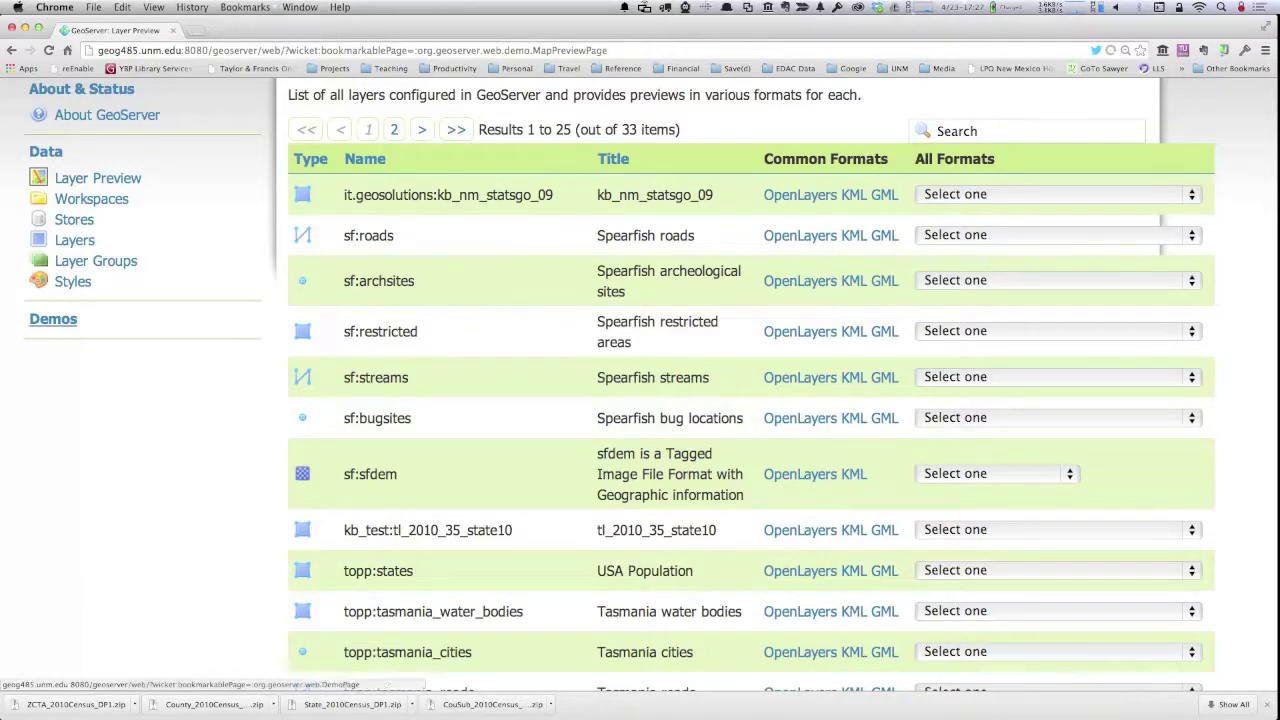
left_click(72, 282)
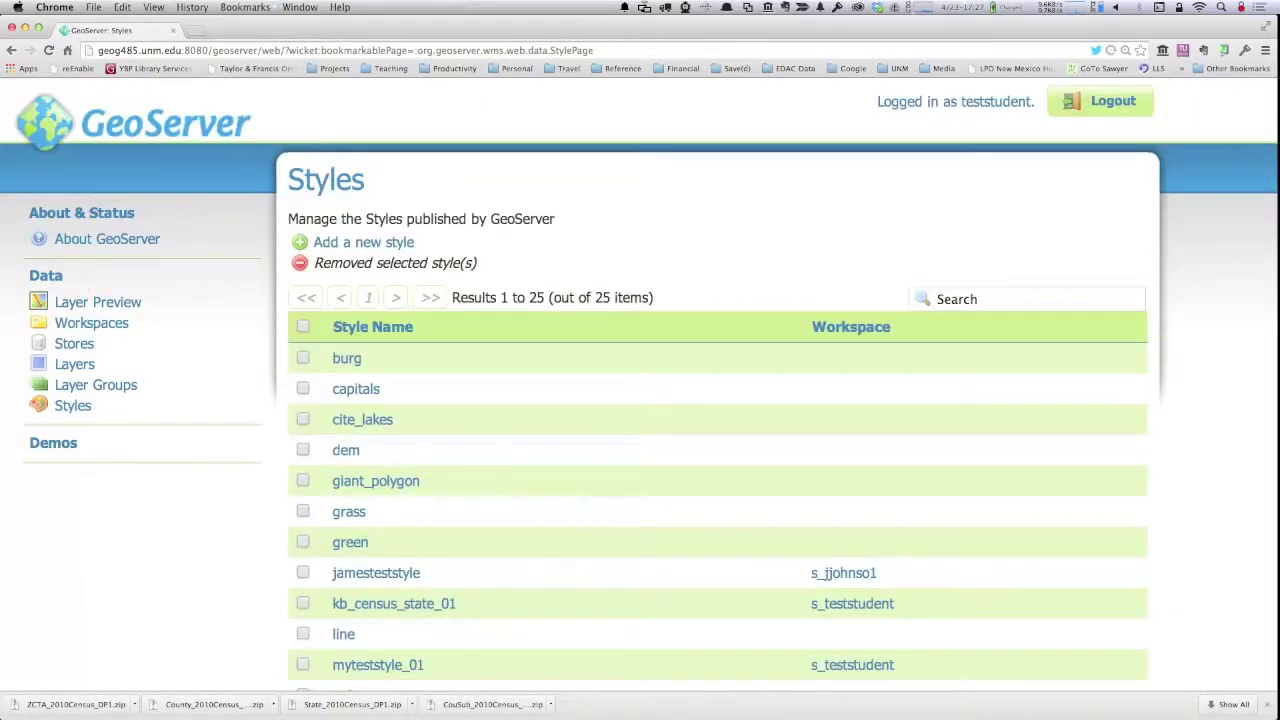
scroll(378, 580, "down", 2)
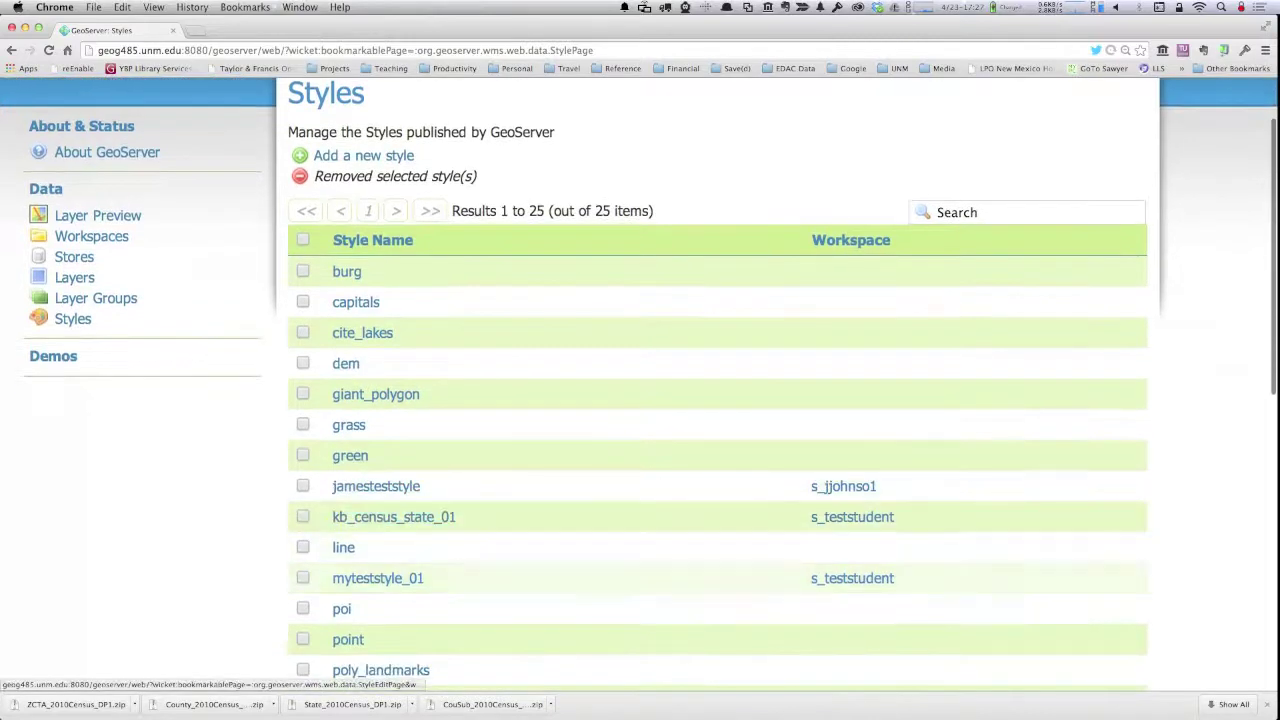
left_click(378, 578)
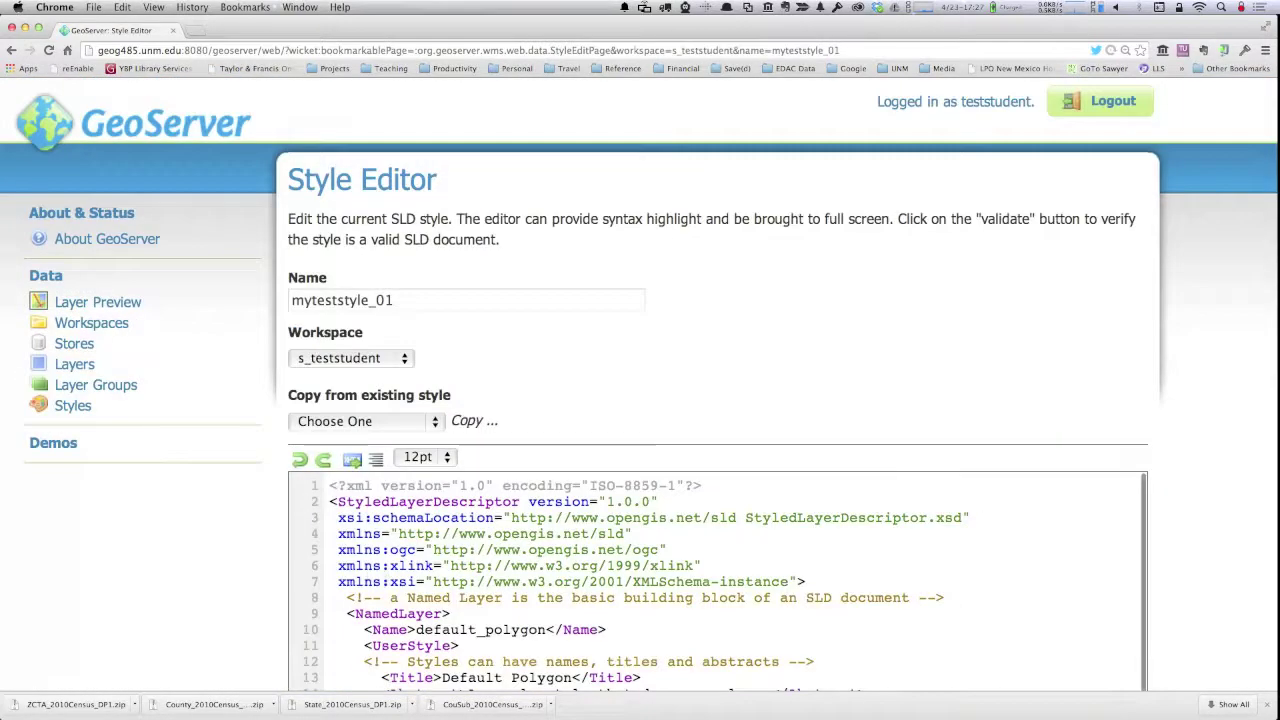
- Review the fill and stroke parameters in myteststyle_01's SLD code and resubmit the style
scroll(640, 380, "down", 5)
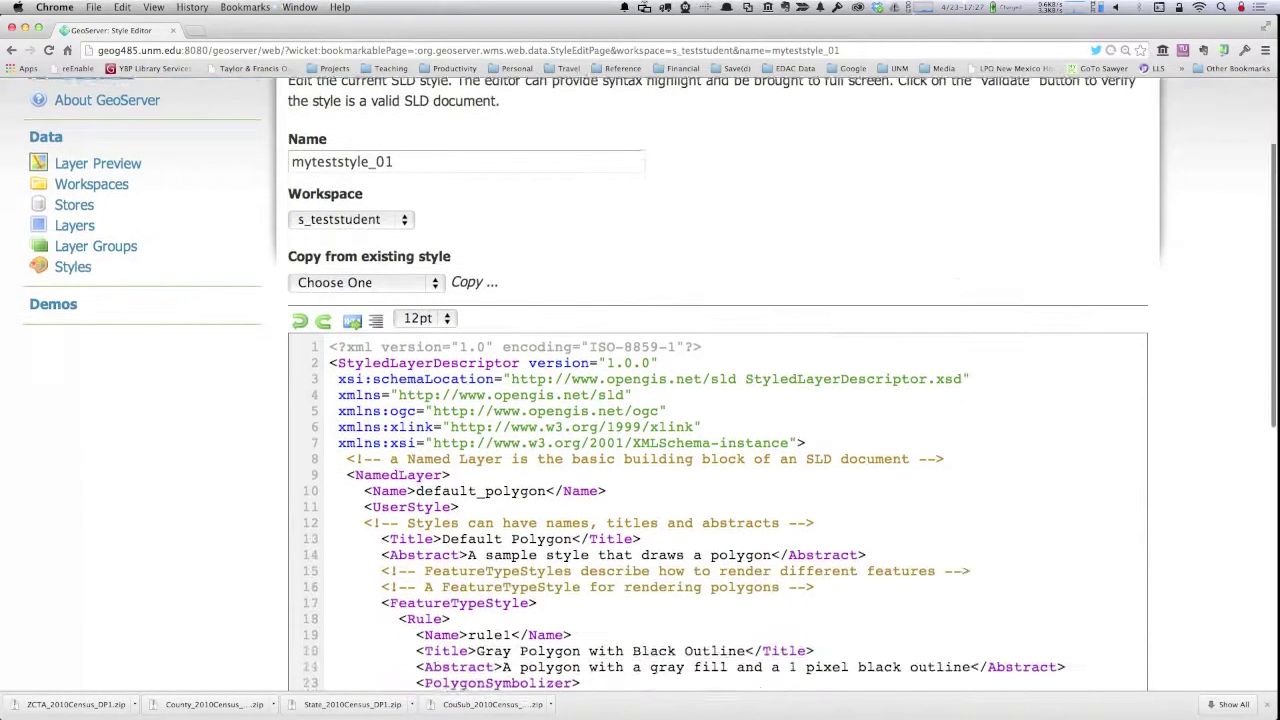
scroll(718, 360, "down", 1)
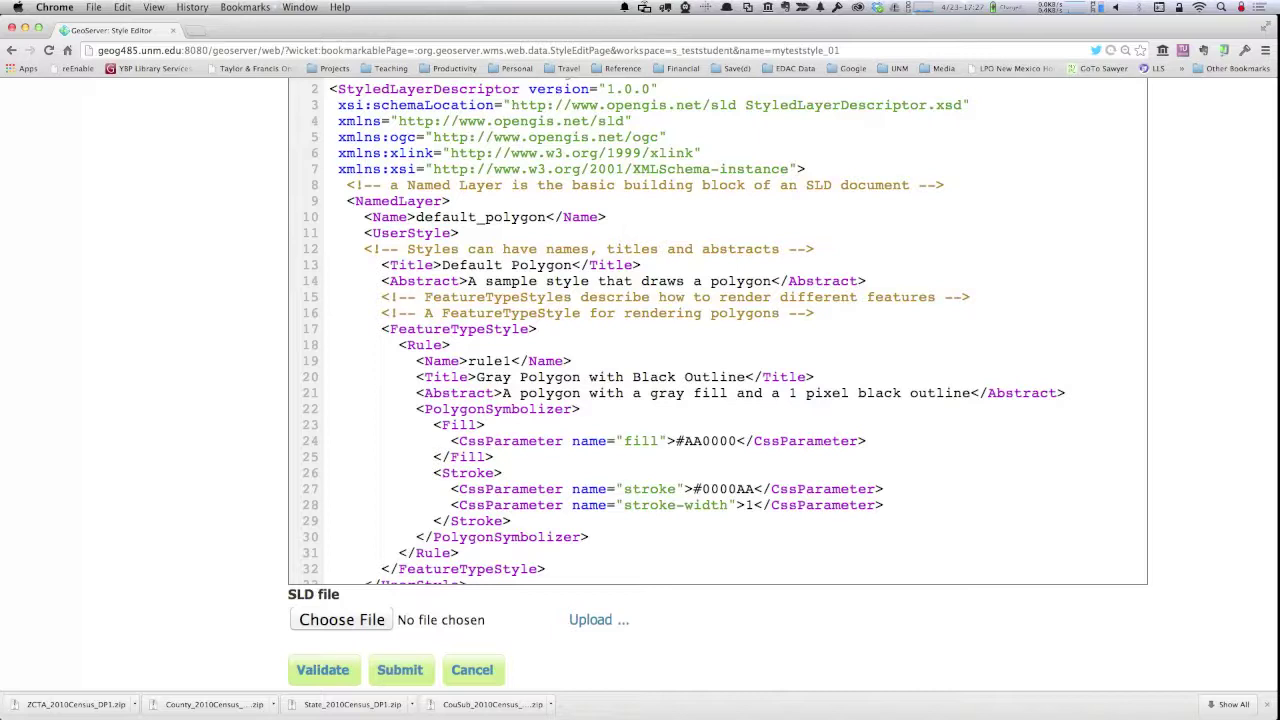
scroll(700, 350, "down", 2)
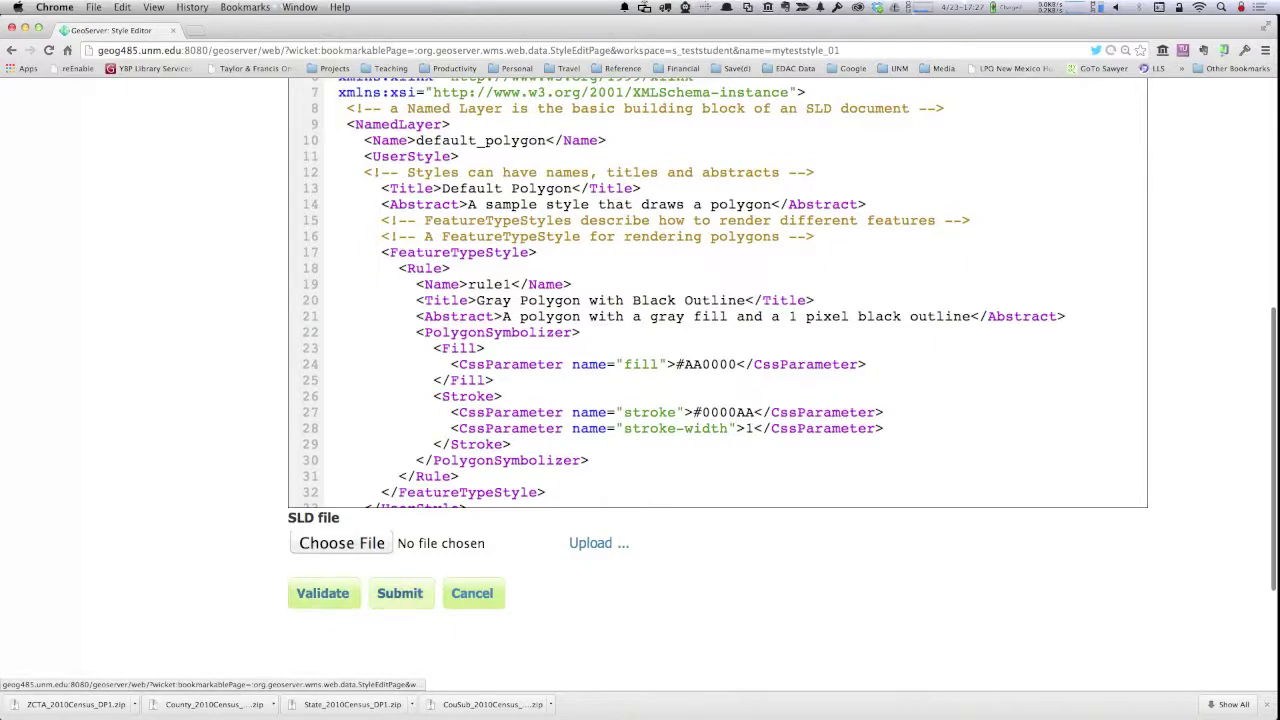
left_click(400, 593)
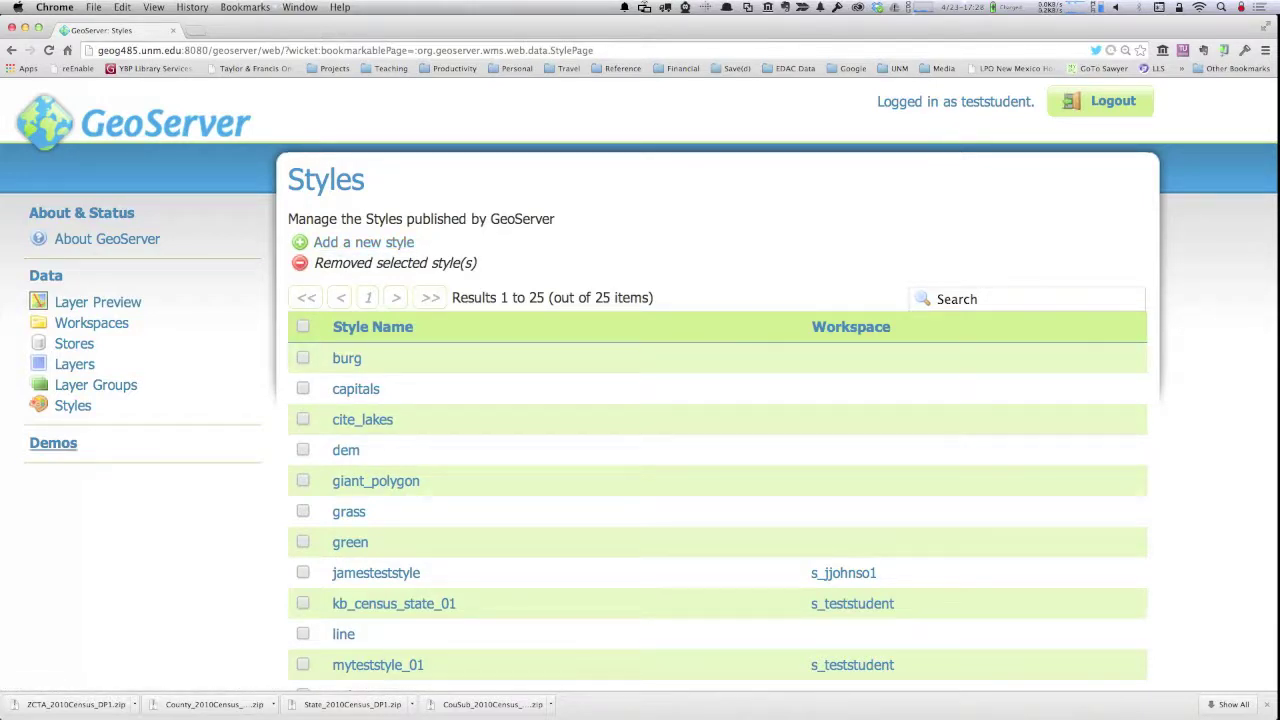
- Open the topp:states layer for editing and check the additional styles selected in its WMS publishing settings
left_click(74, 364)
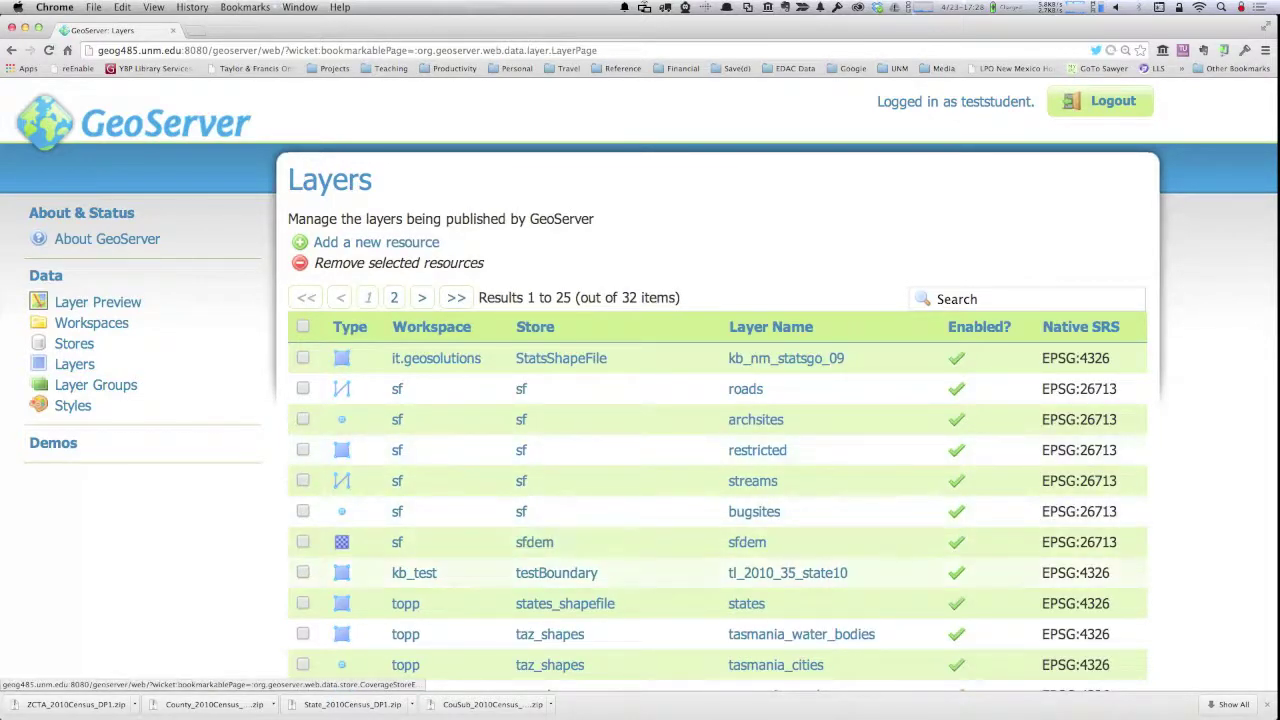
scroll(556, 573, "down", 1)
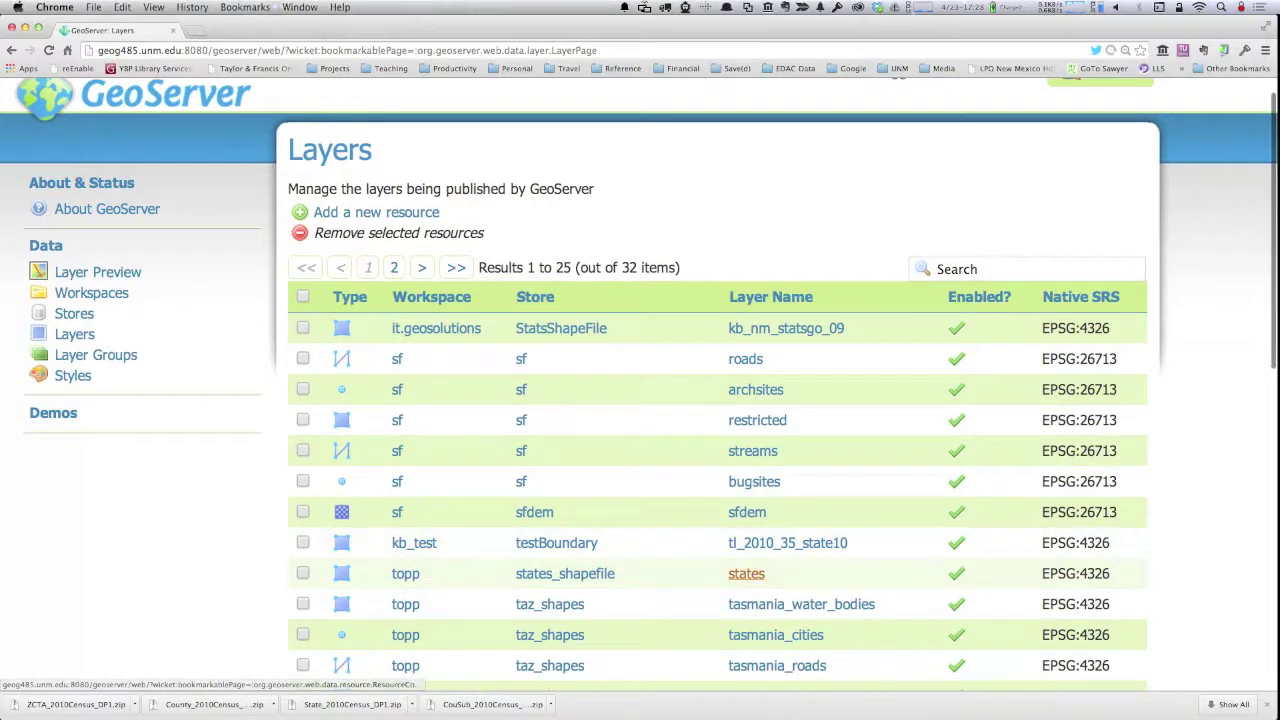
left_click(746, 573)
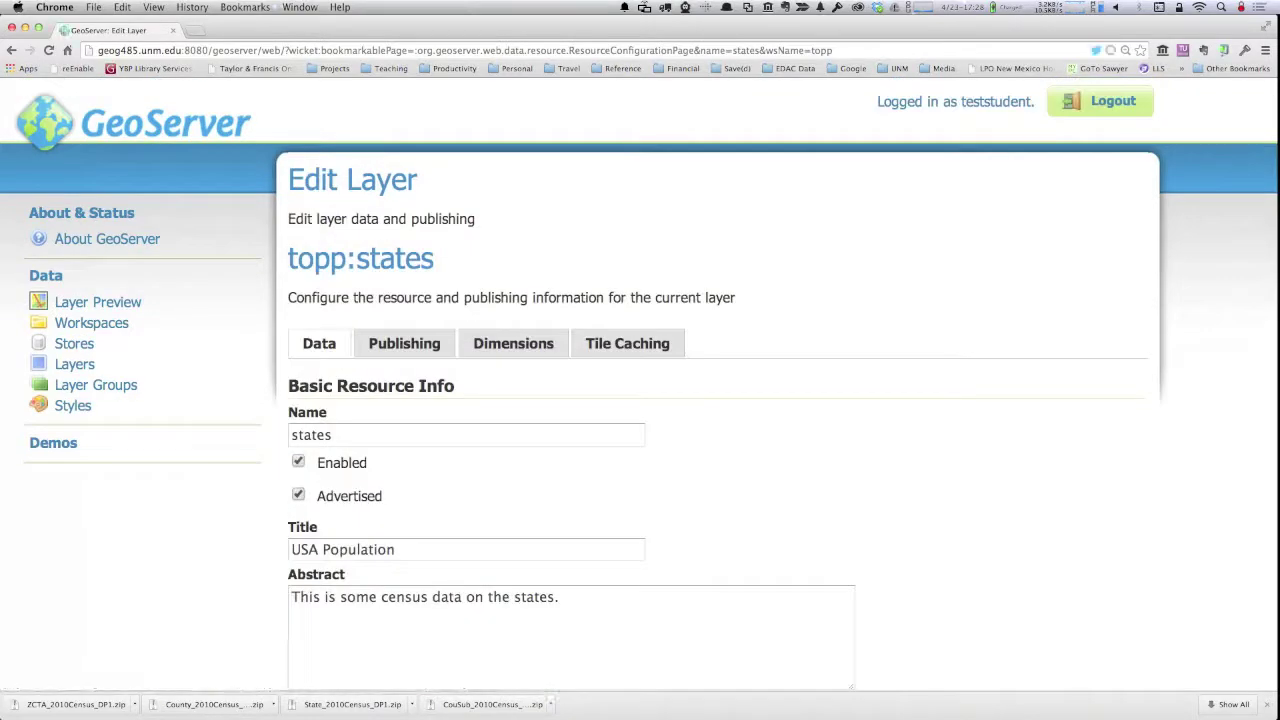
left_click(400, 345)
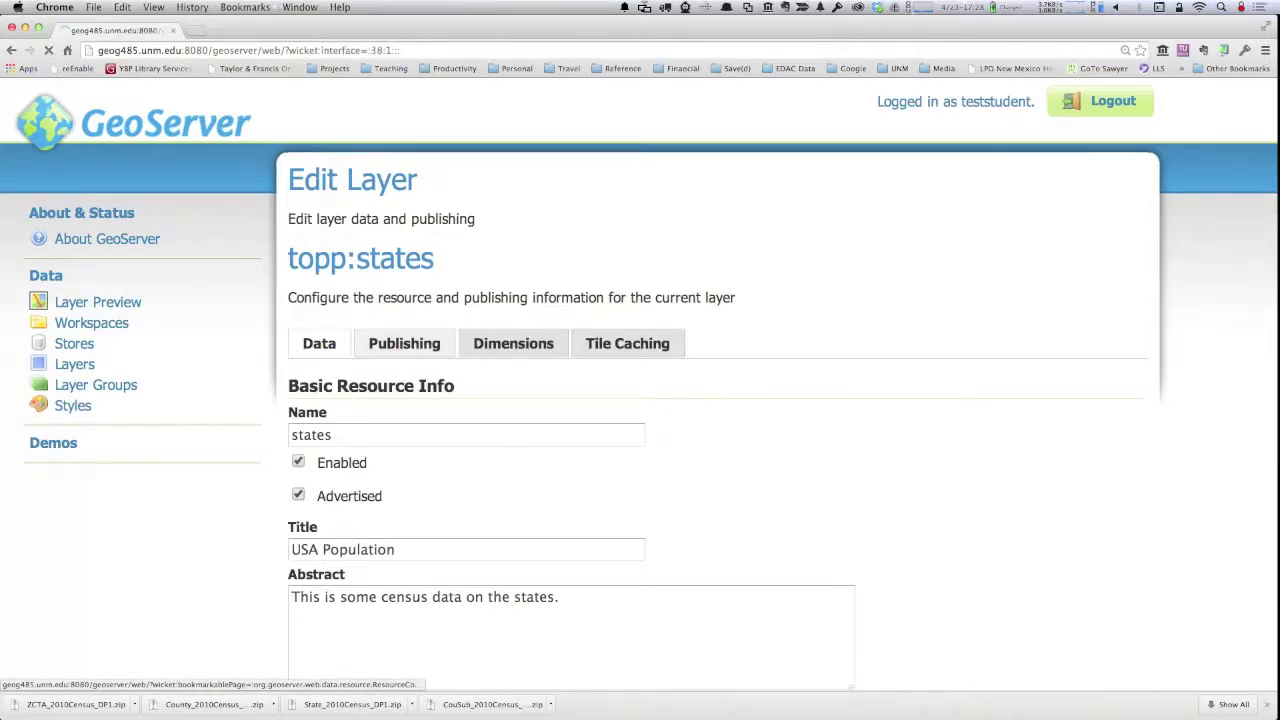
scroll(640, 400, "down", 5)
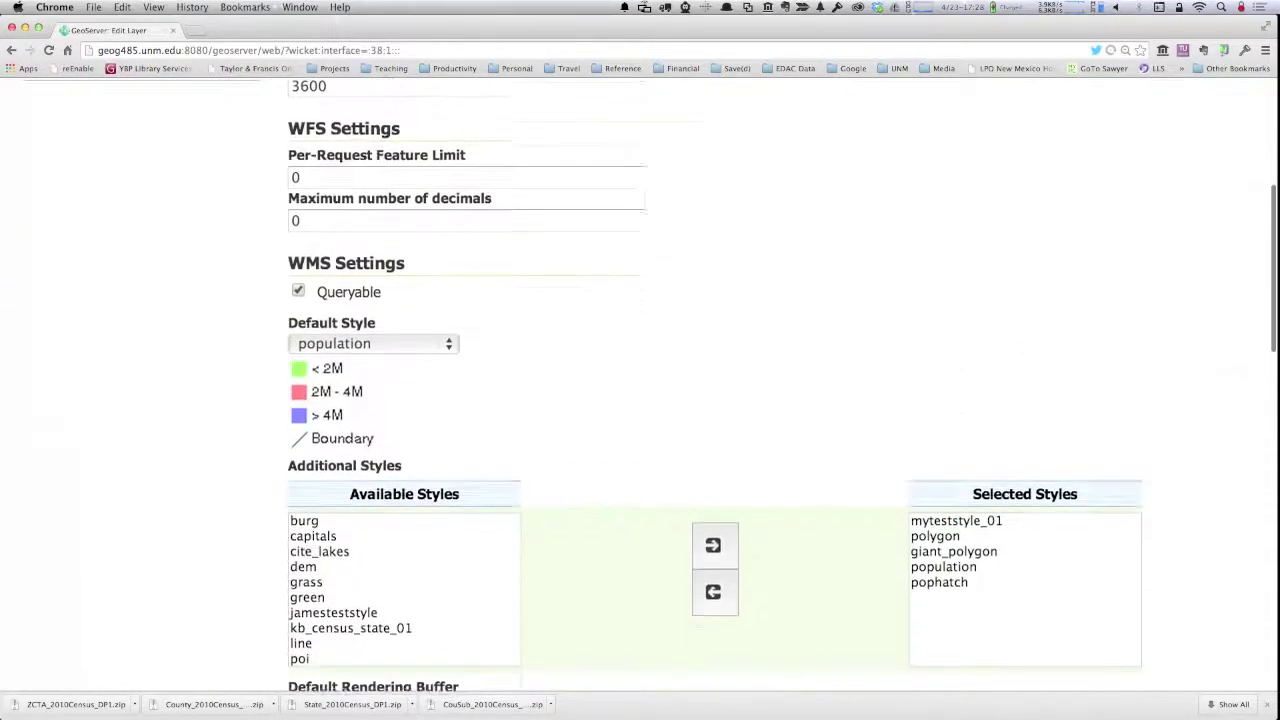
- Replace myteststyle_01 with jamesteststyle among the topp:states layer's selected additional styles, and save the layer
scroll(640, 400, "down", 2)
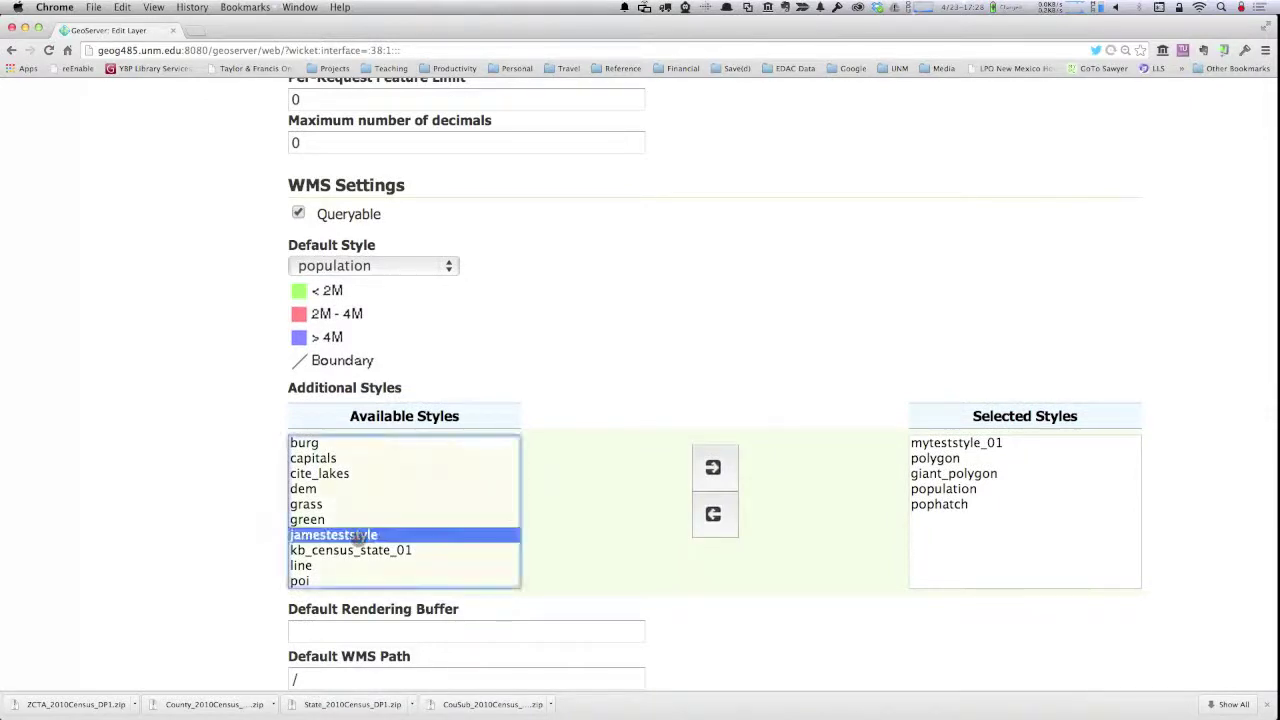
left_click(713, 467)
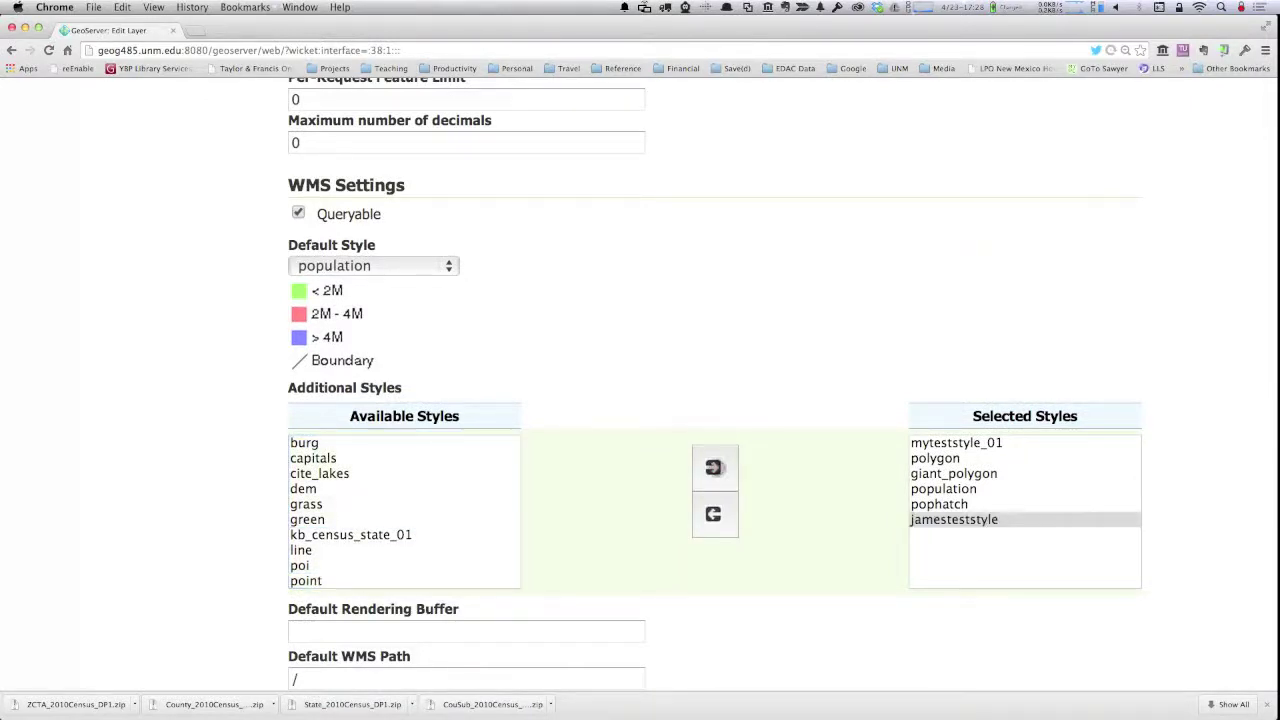
left_click(940, 442)
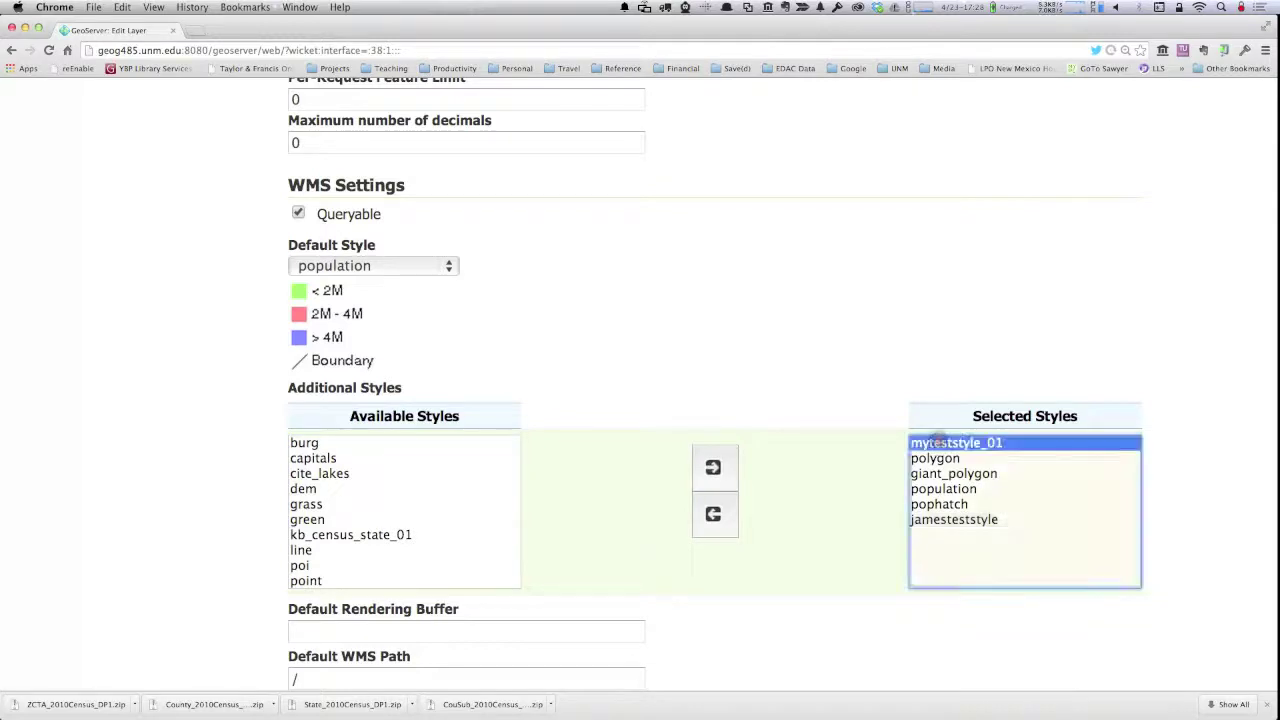
left_click(713, 514)
scroll(713, 514, "down", 15)
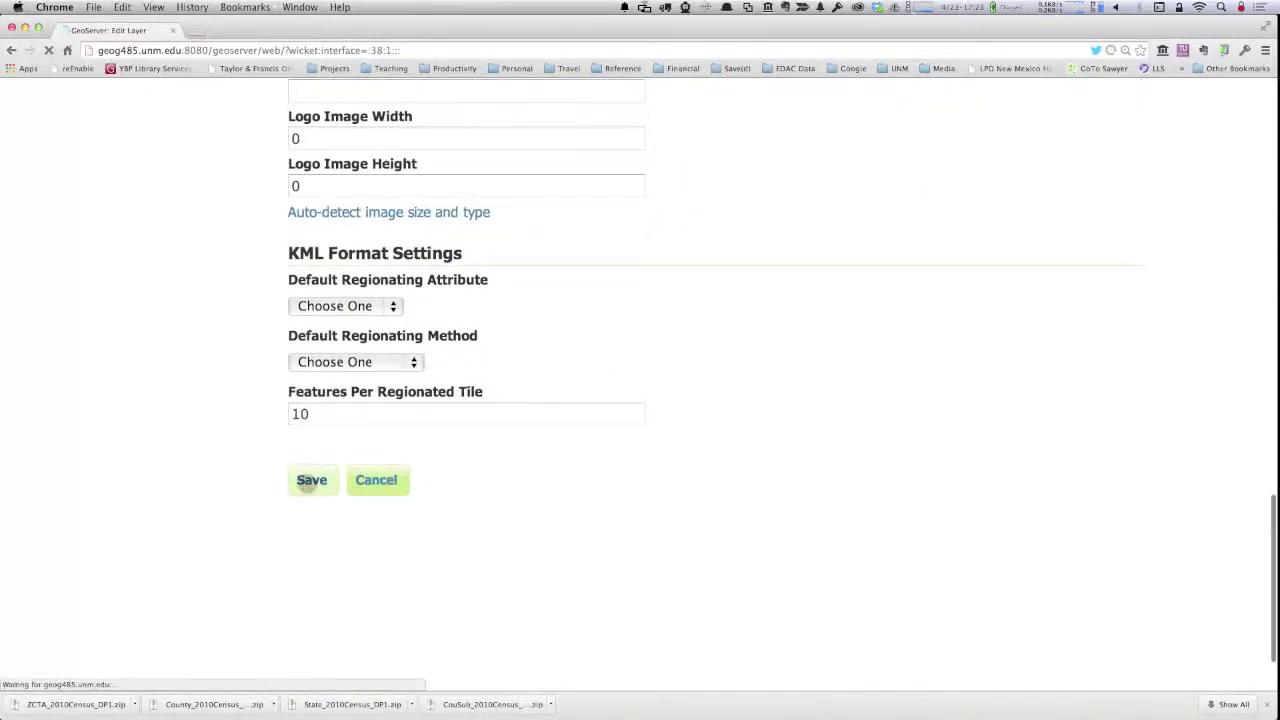
left_click(311, 480)
- Open the OpenLayers preview of topp:states from the layer preview list and show its map options
left_click(95, 301)
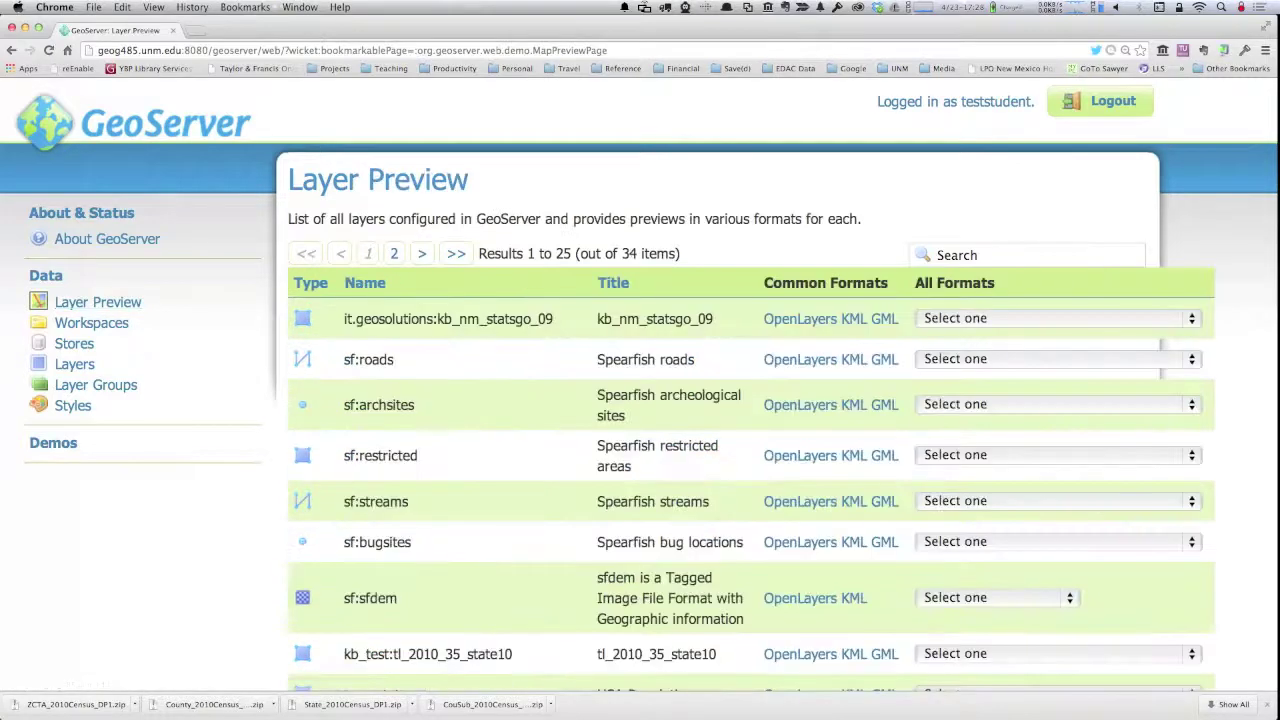
scroll(700, 400, "down", 2)
scroll(800, 525, "down", 3)
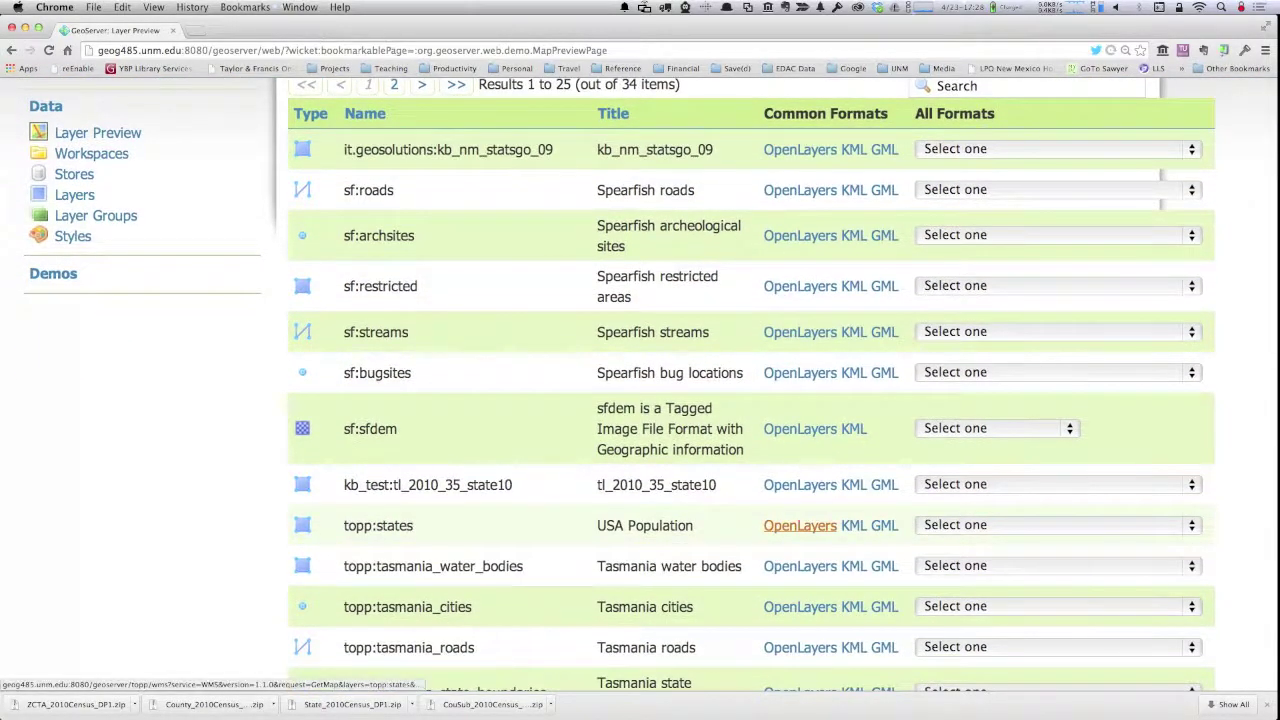
left_click(800, 525)
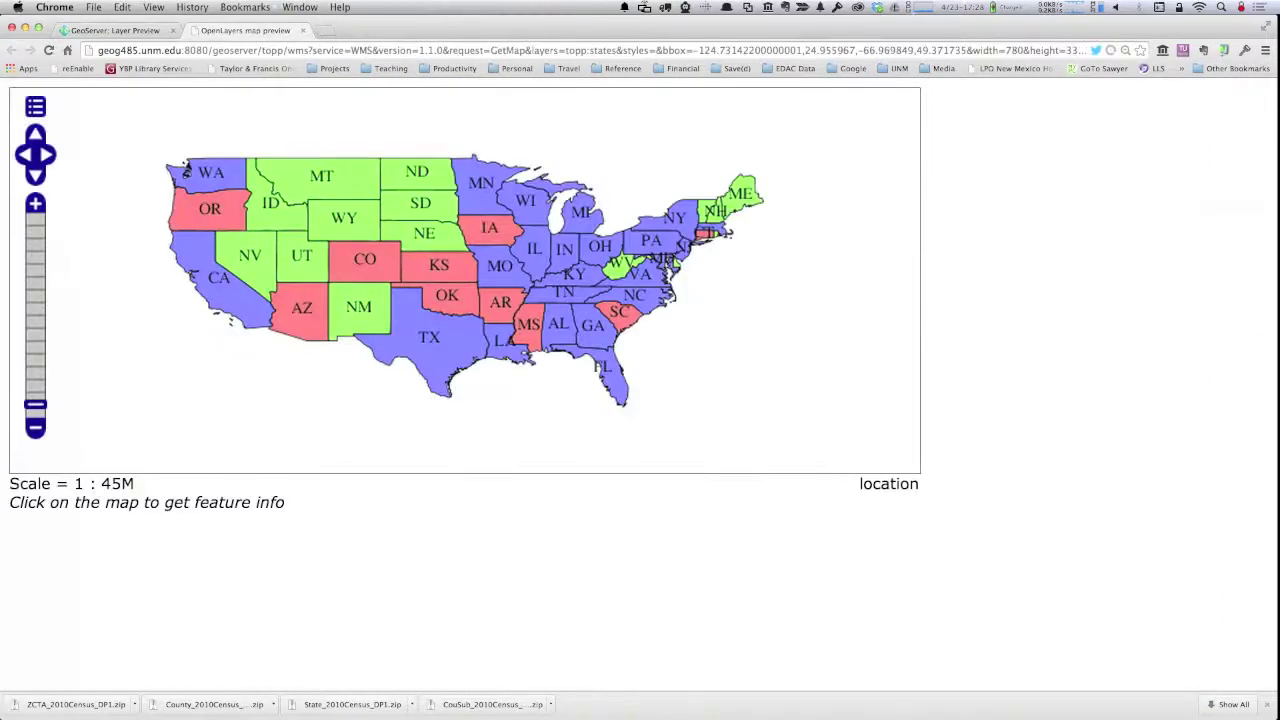
left_click(35, 106)
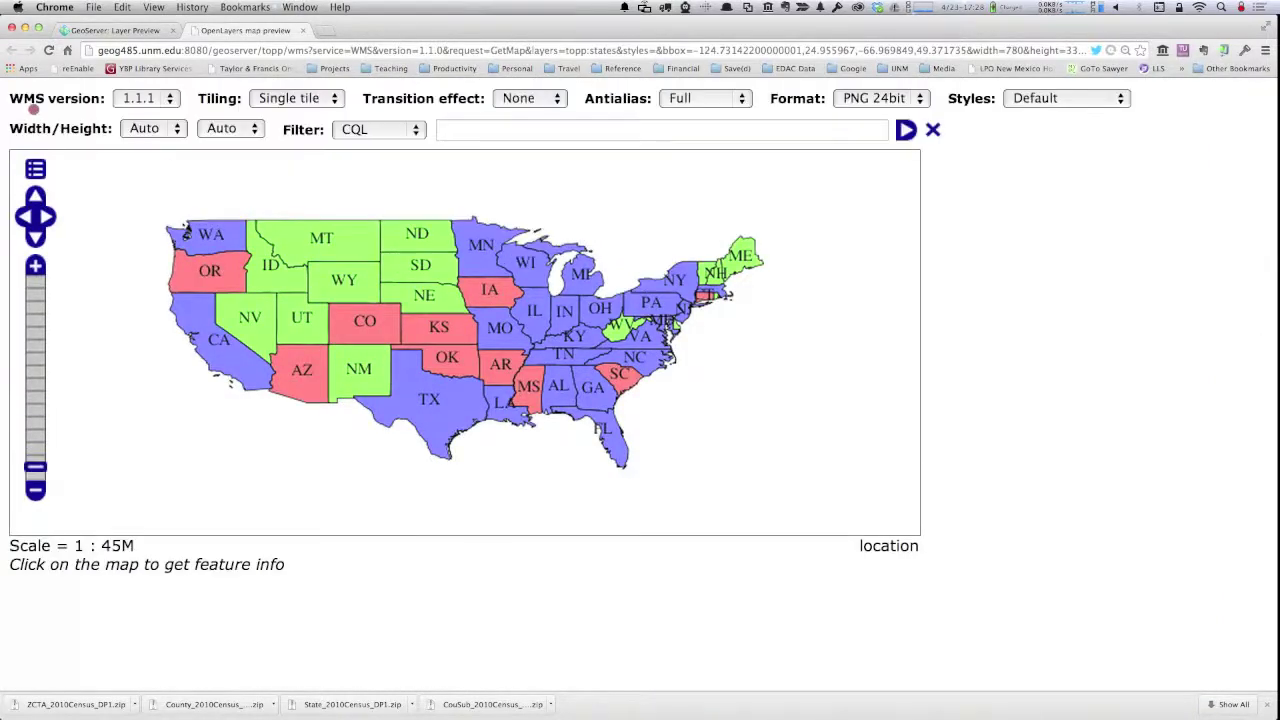
- Reload the topp:states map preview, apply the jamesteststyle style, and hide the map options
left_click(48, 50)
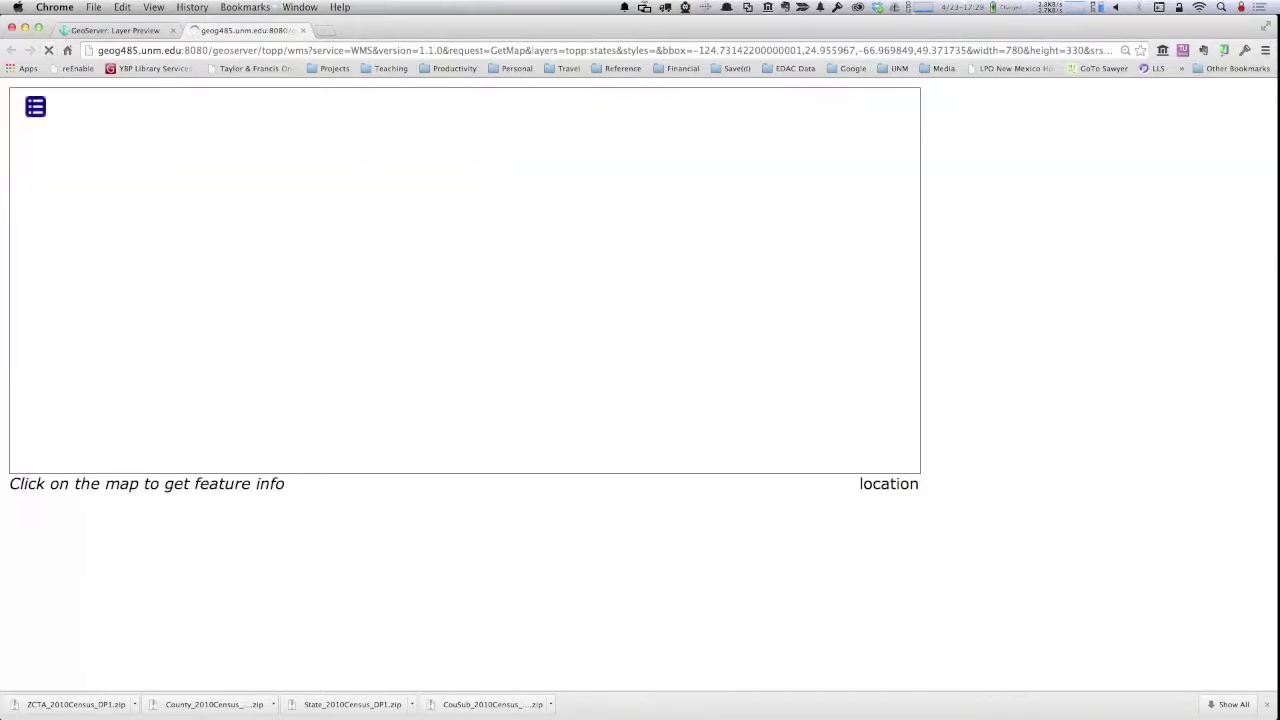
left_click(35, 106)
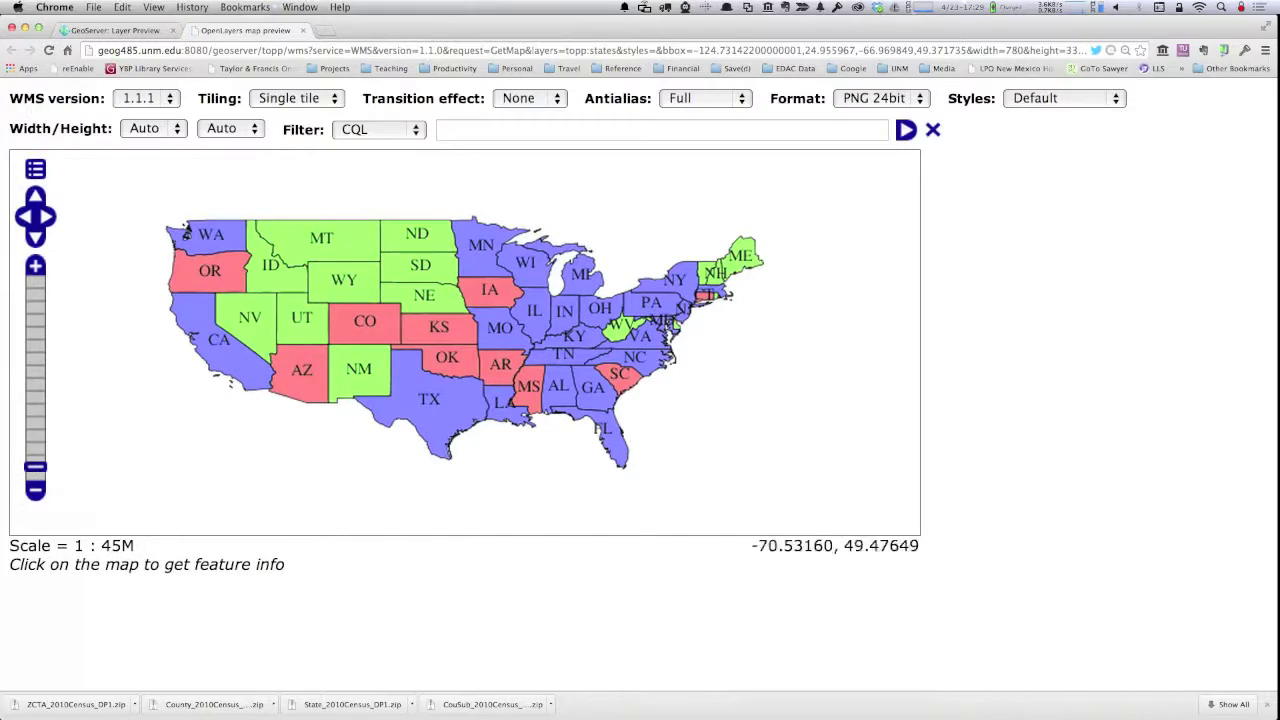
left_click(1060, 98)
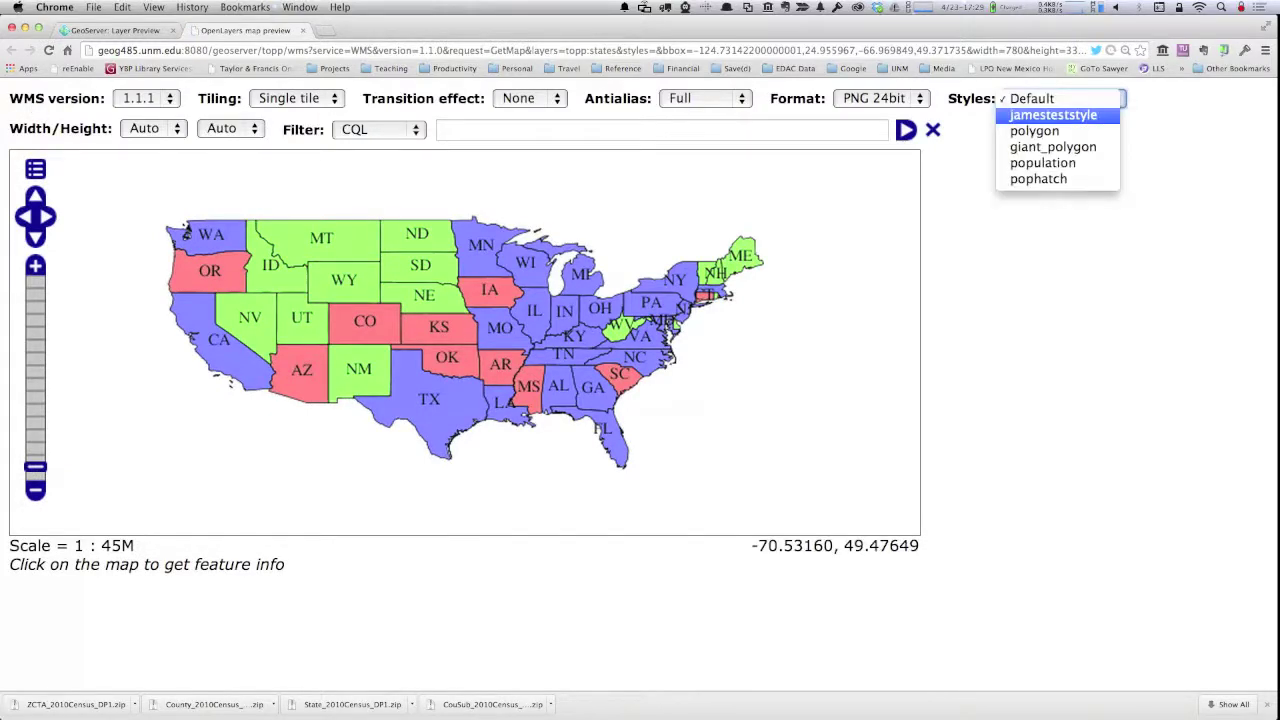
left_click(1070, 115)
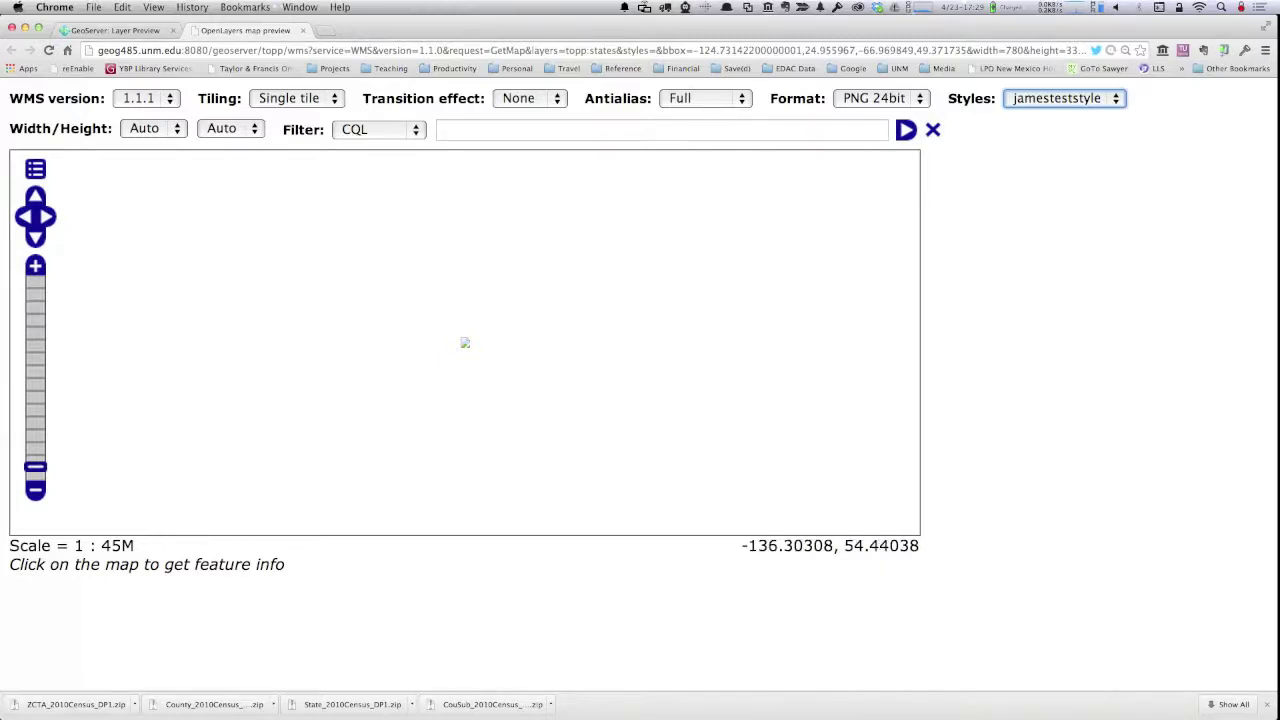
left_click(35, 169)
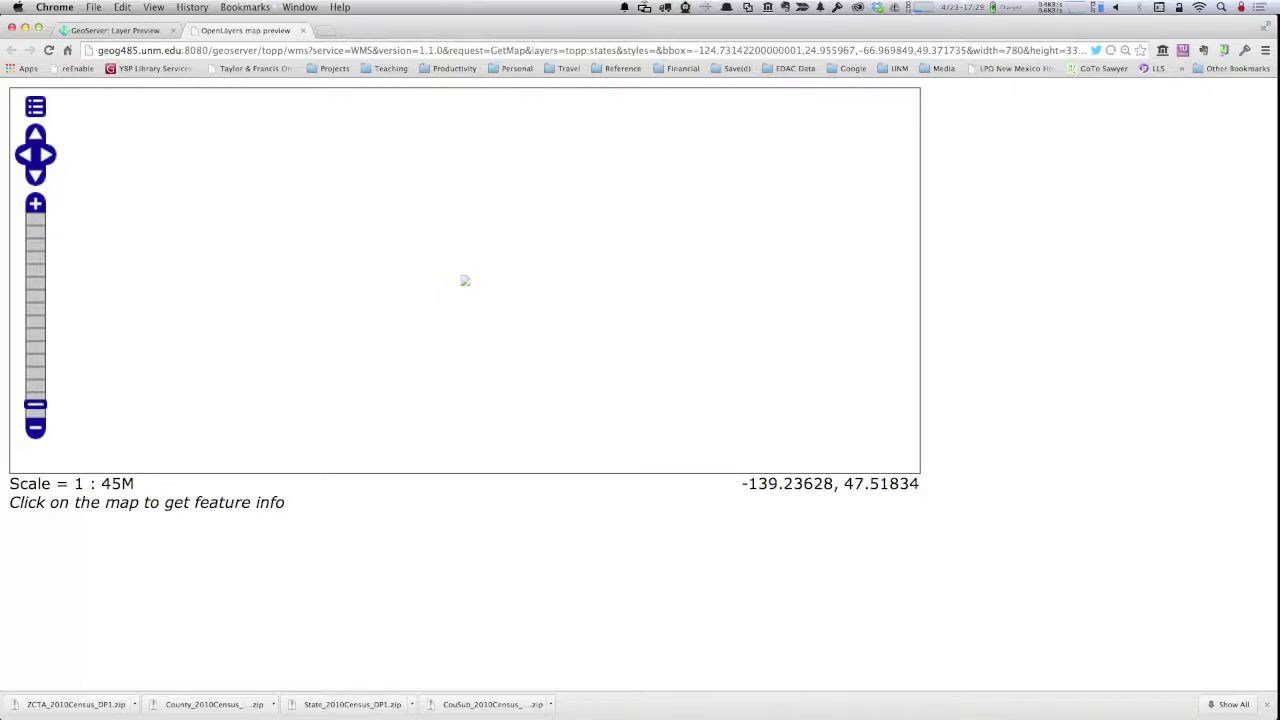
- Close the map preview and open the population style from the list of styles
left_click(303, 30)
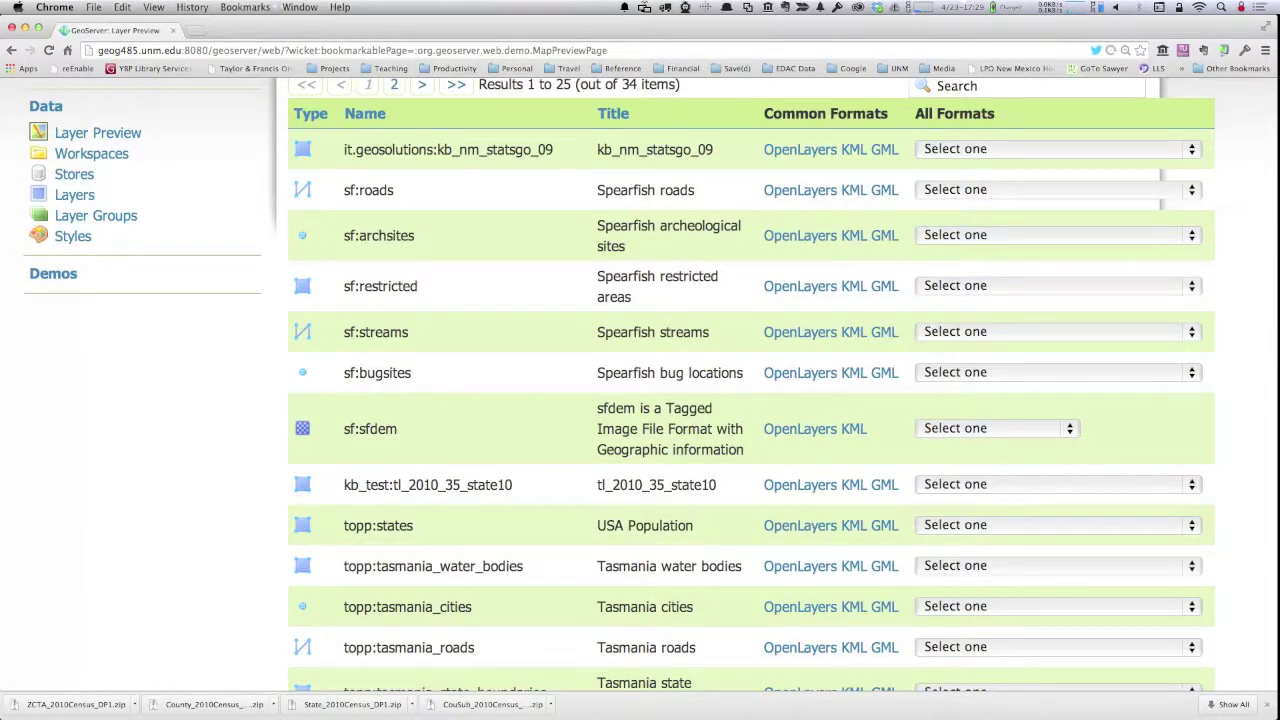
left_click(70, 236)
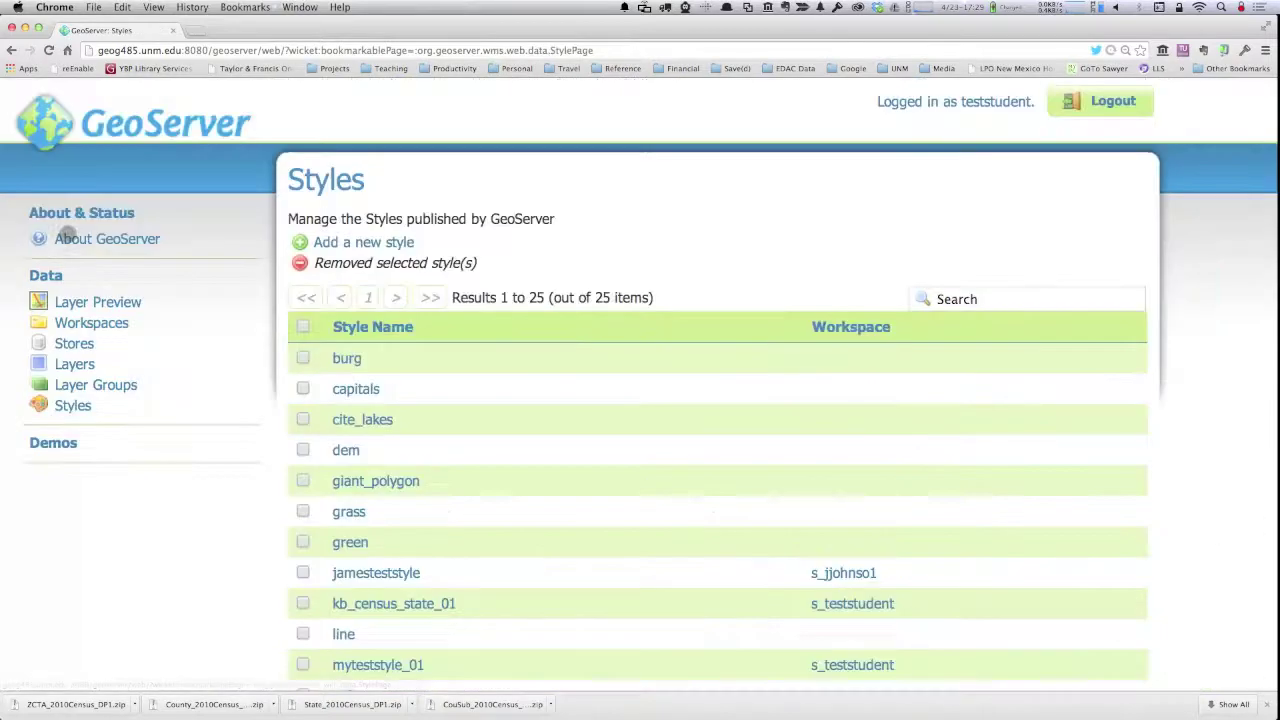
scroll(640, 400, "down", 6)
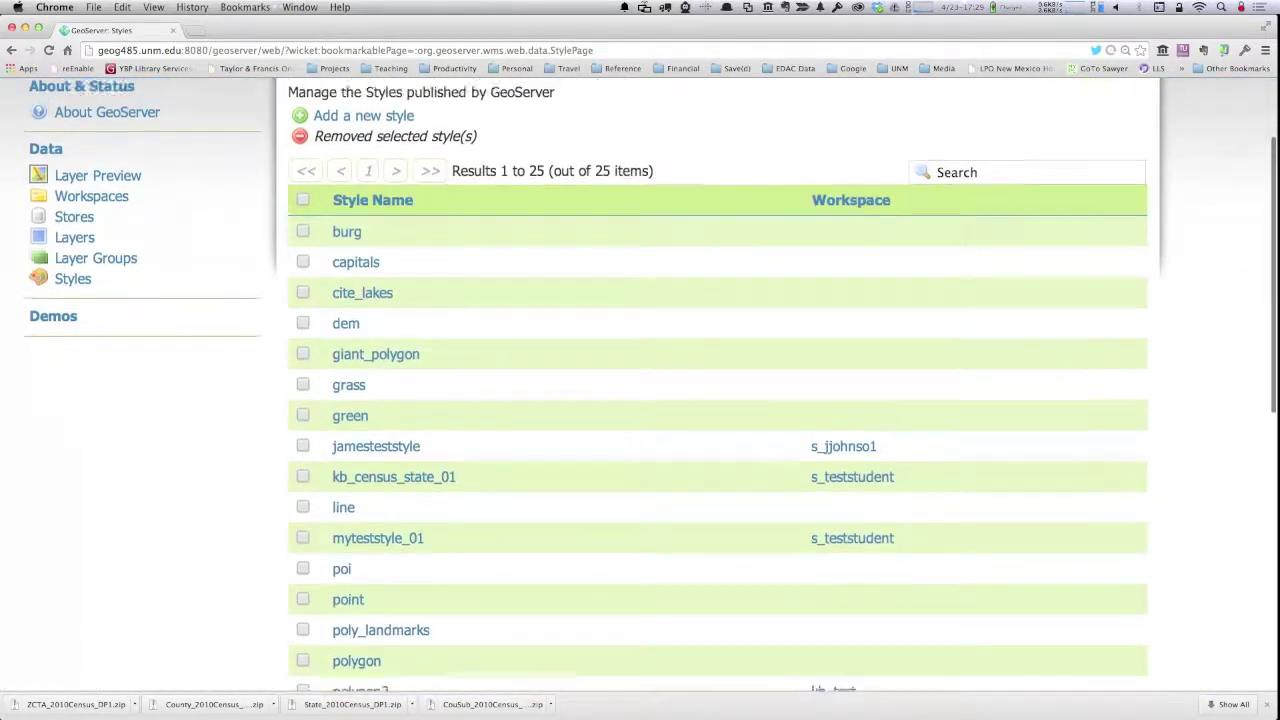
scroll(365, 553, "down", 2)
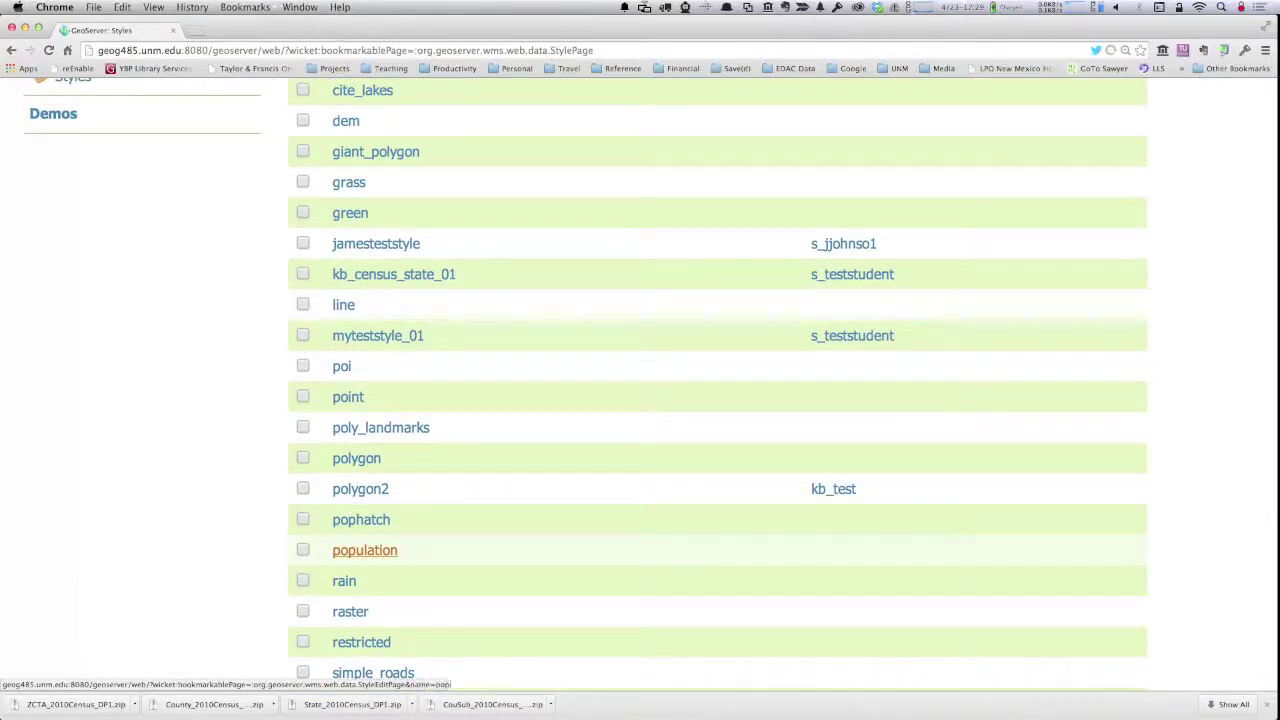
left_click(365, 550)
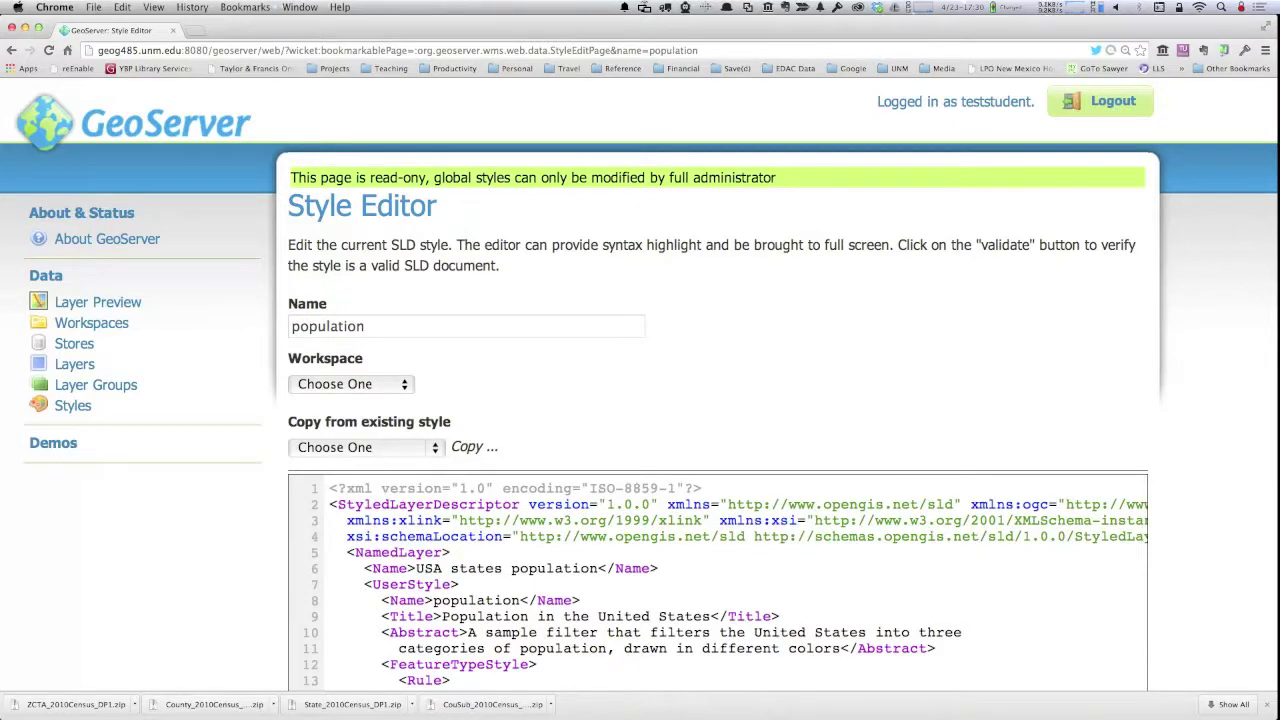
- Examine the first rule in the population style's SLD code, including its less-than filter, PERSONS property, literal value and polygon symbolizer
scroll(640, 400, "down", 4)
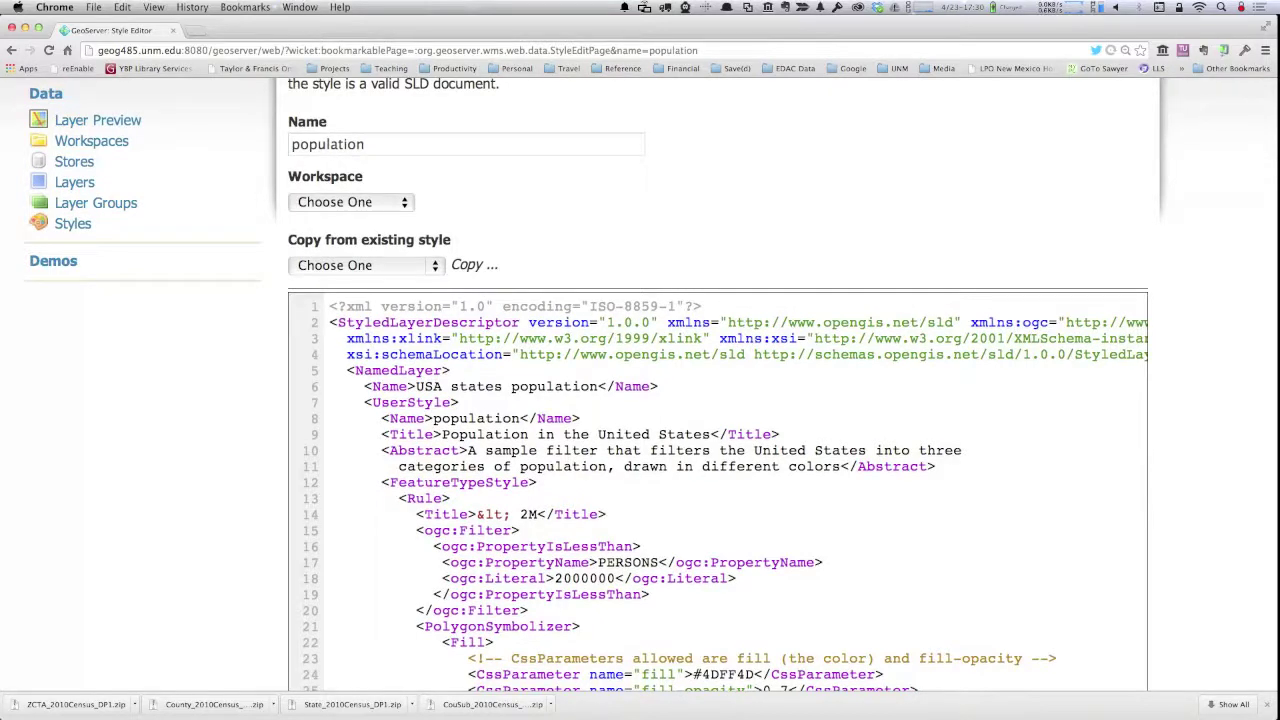
scroll(640, 400, "down", 5)
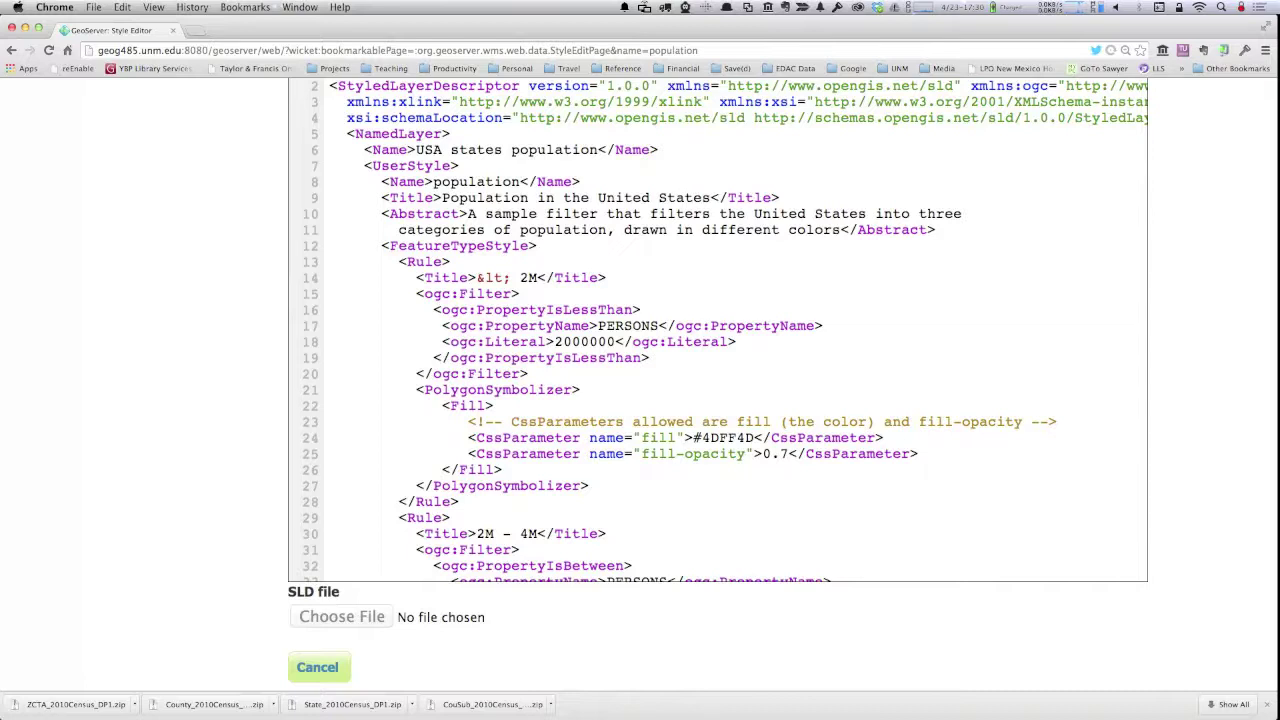
left_click_drag(416, 293, 528, 374)
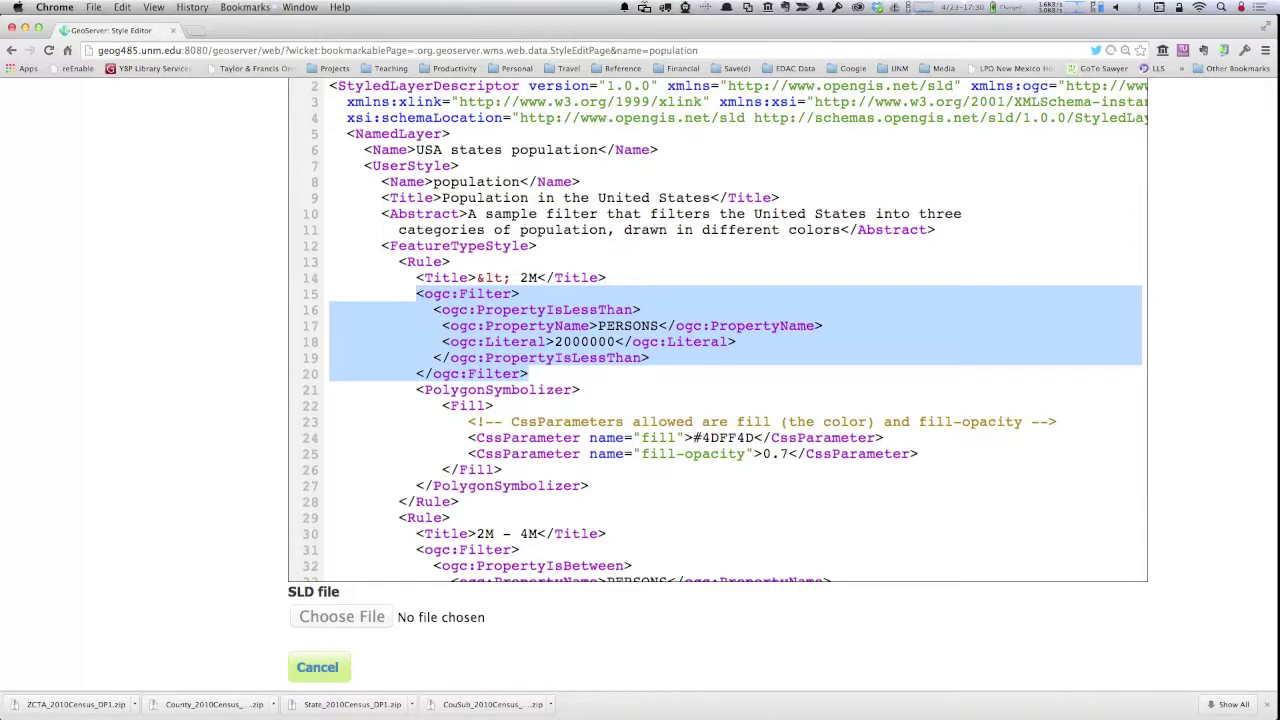
left_click(480, 314)
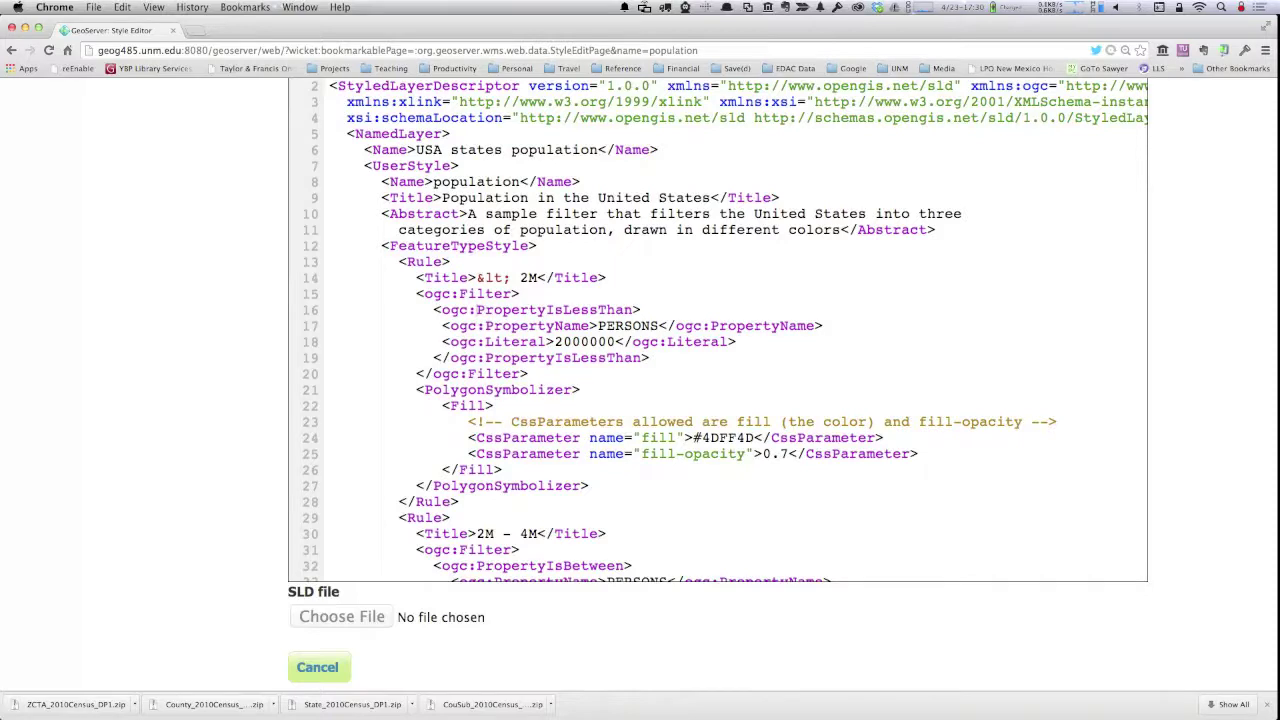
left_click_drag(477, 310, 632, 310)
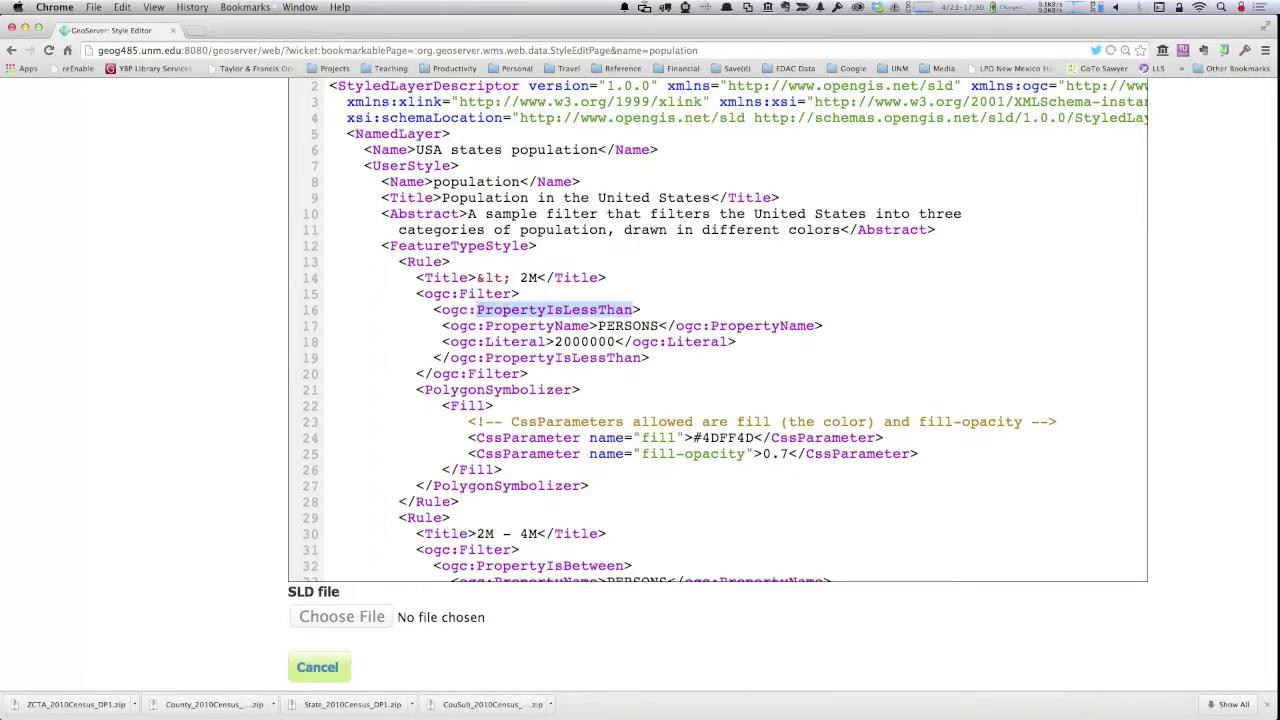
left_click_drag(555, 342, 615, 342)
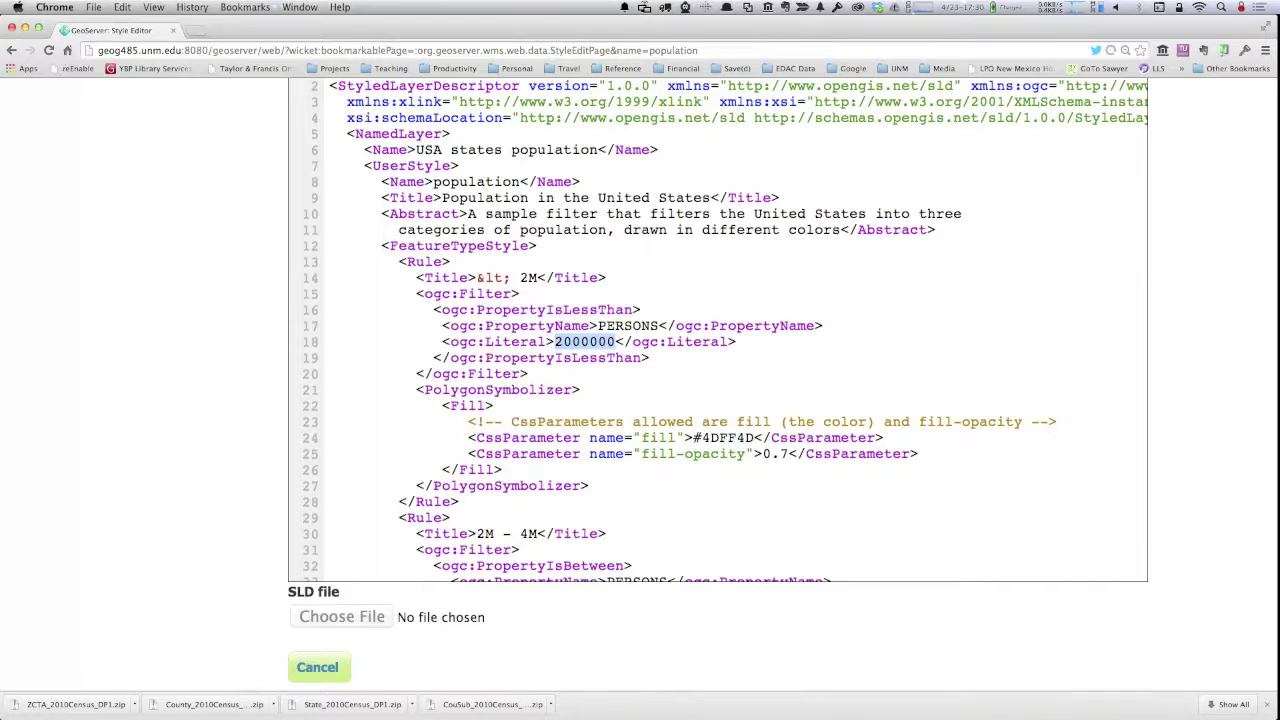
left_click_drag(399, 262, 346, 517)
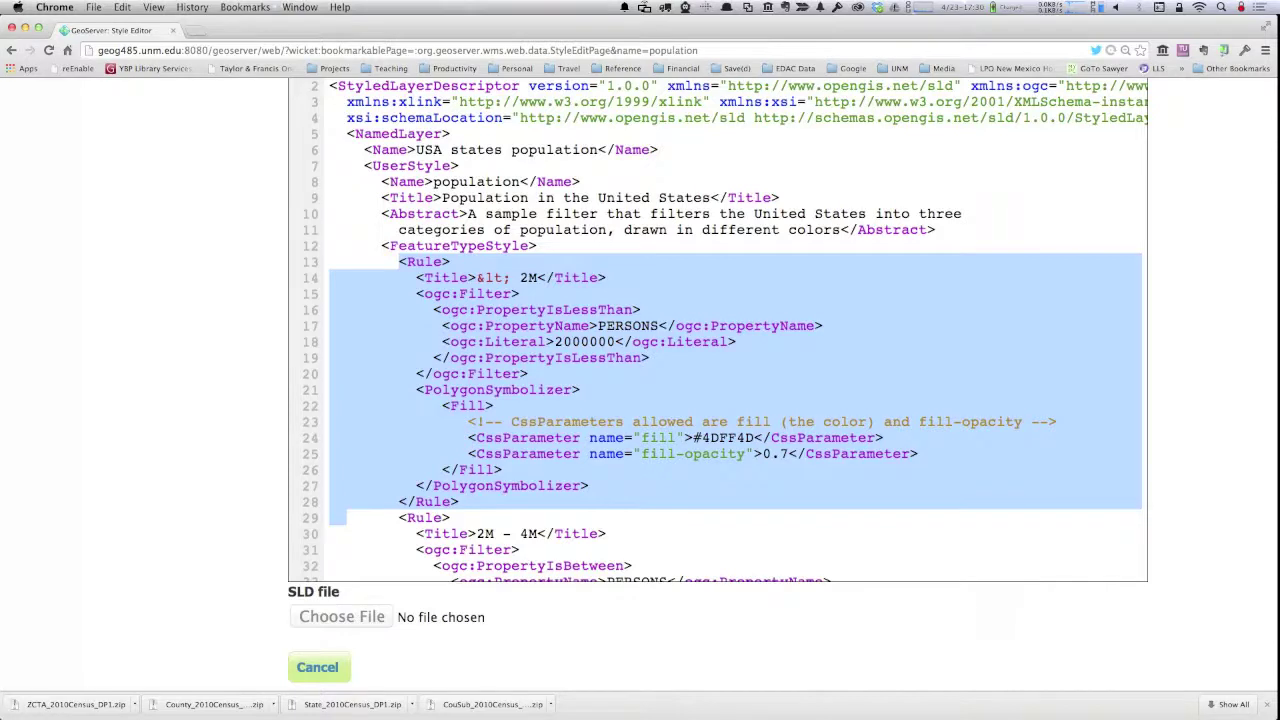
left_click(598, 326)
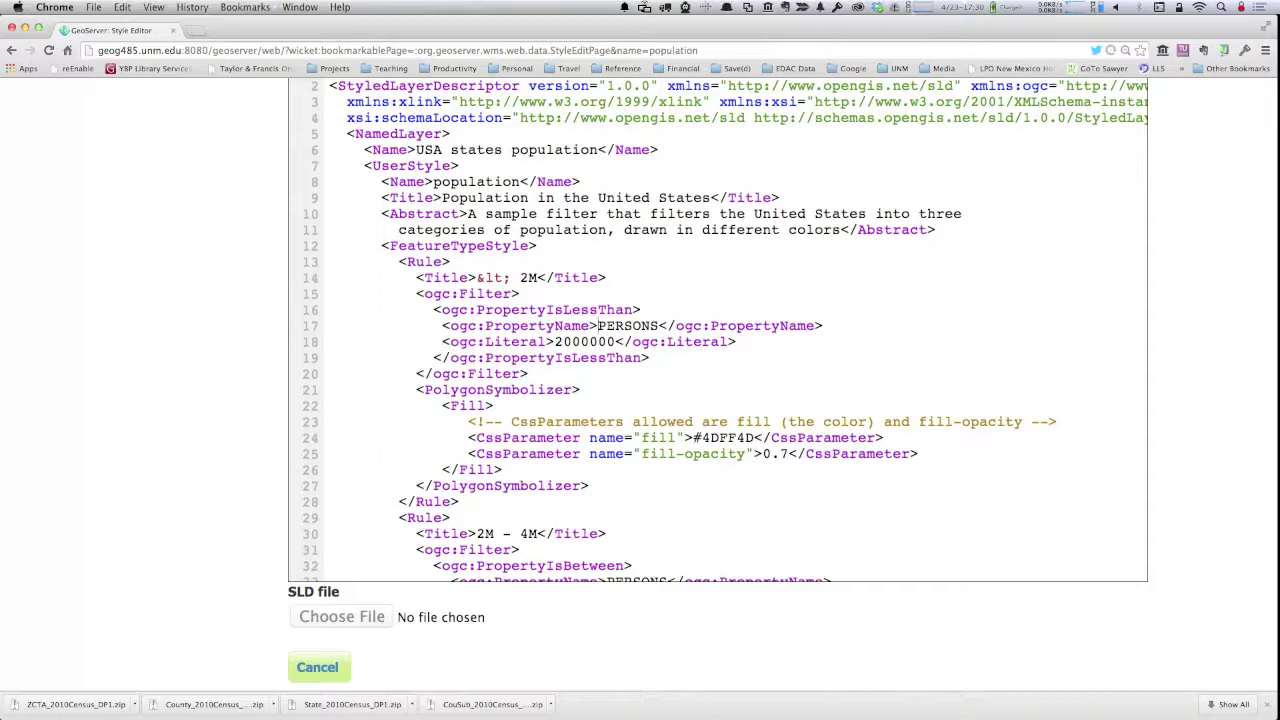
left_click_drag(416, 390, 589, 486)
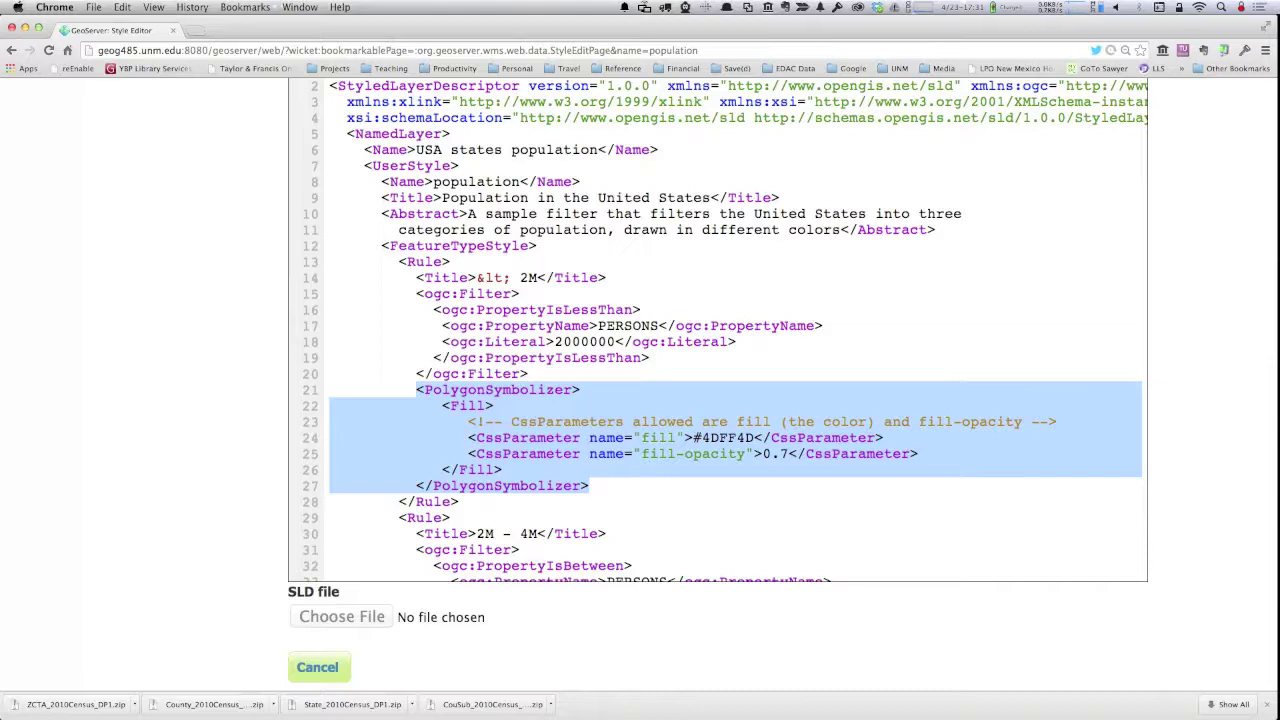
- Examine the 2M - 4M rule in the SLD code, including its PropertyIsBetween filter, PERSONS property, lower and upper boundaries, and polygon symbolizer
scroll(657, 86, "down", 5)
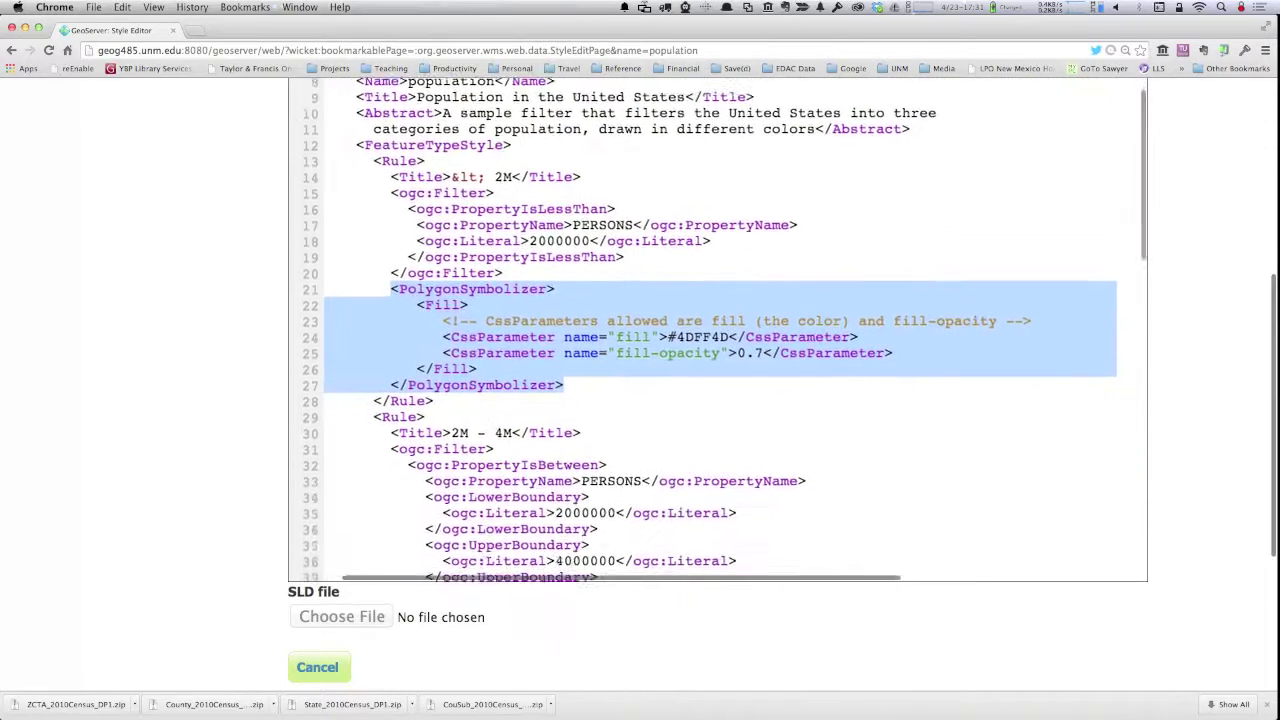
scroll(657, 86, "down", 2)
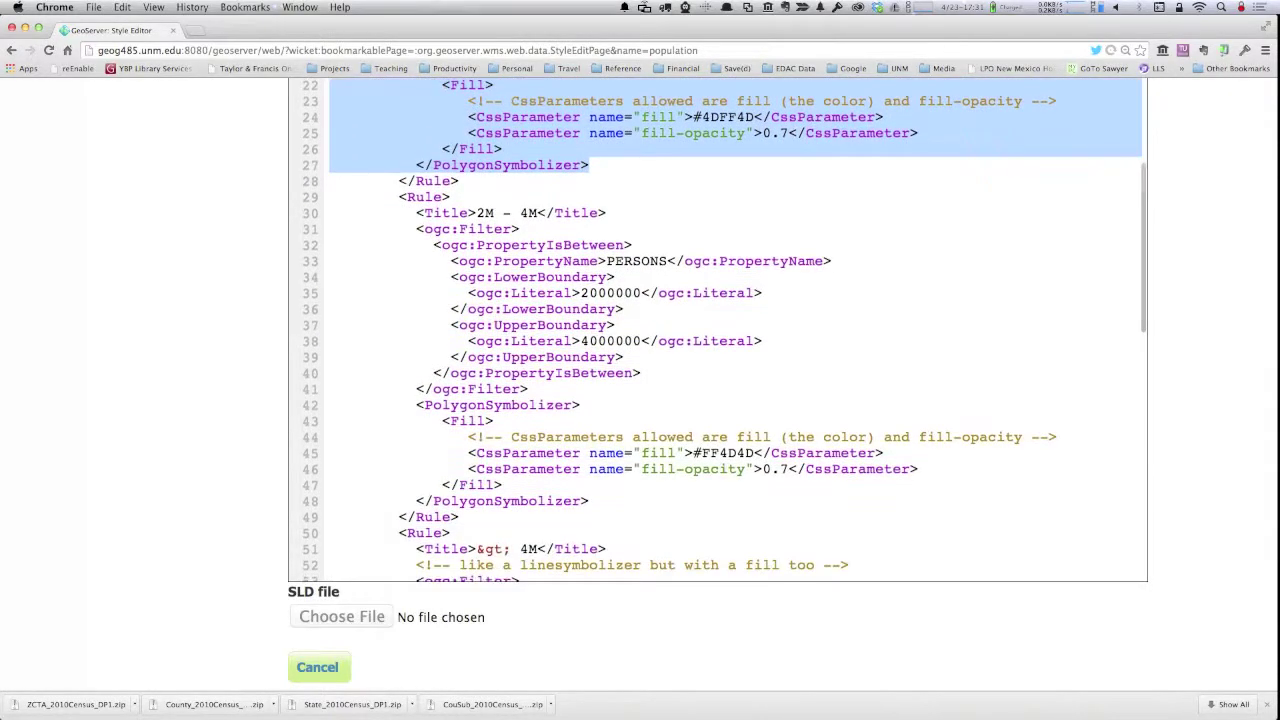
left_click_drag(400, 197, 459, 517)
left_click(563, 261)
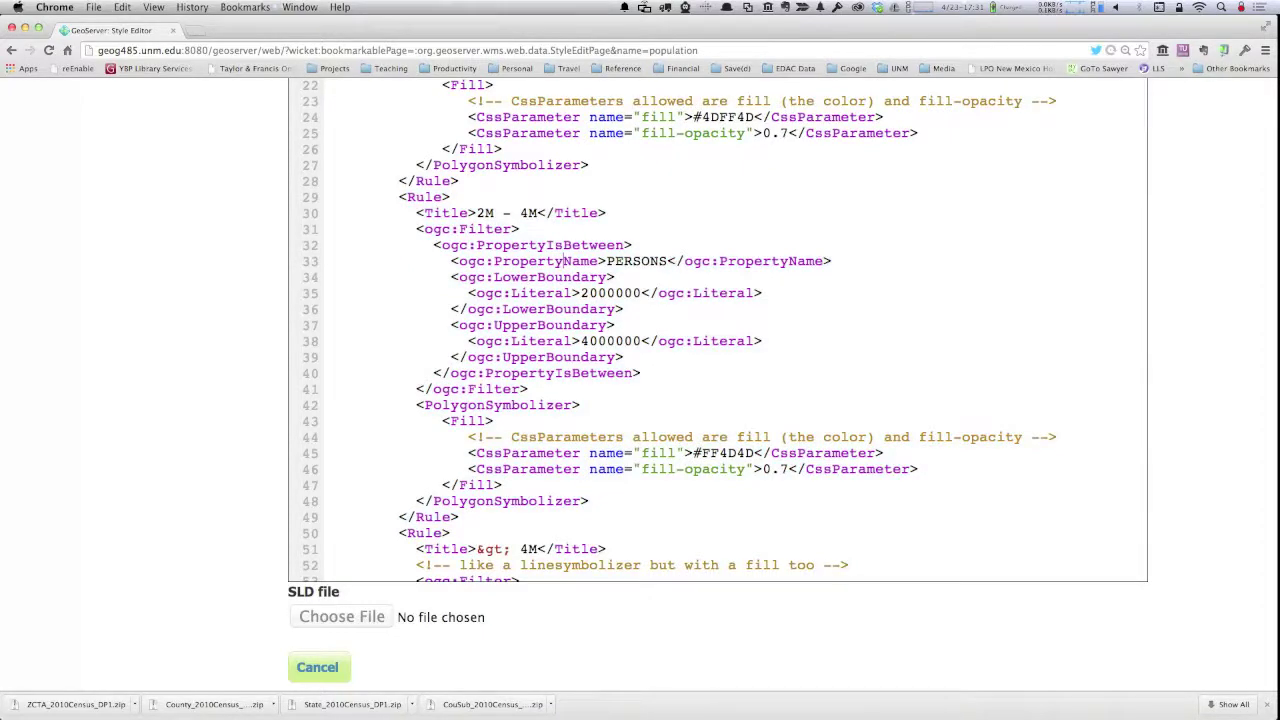
left_click_drag(476, 245, 624, 245)
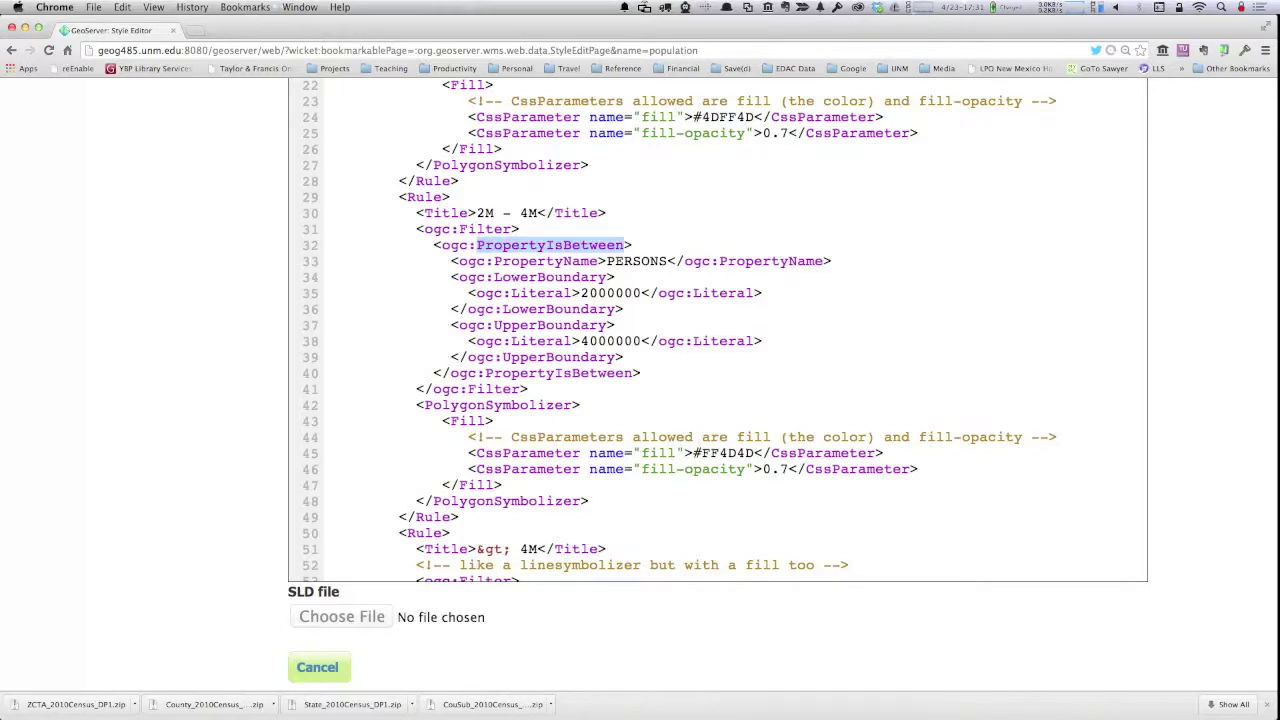
double_click(636, 261)
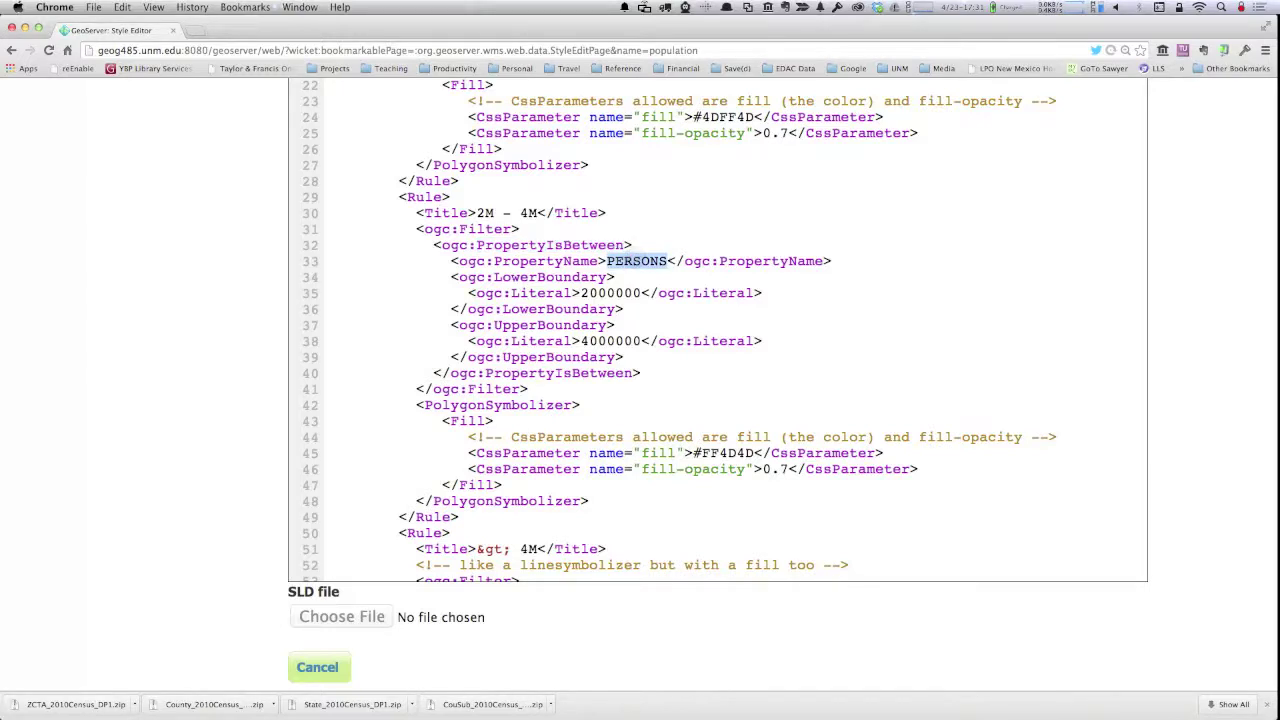
double_click(586, 293)
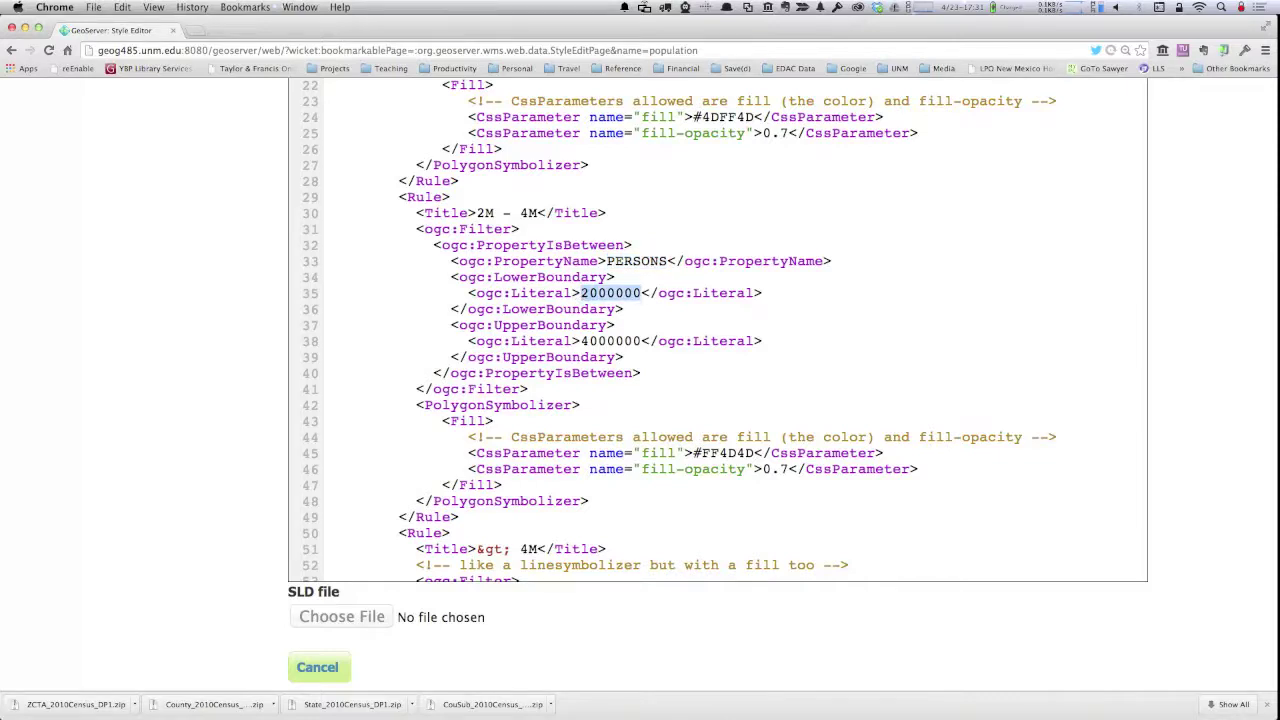
double_click(582, 341)
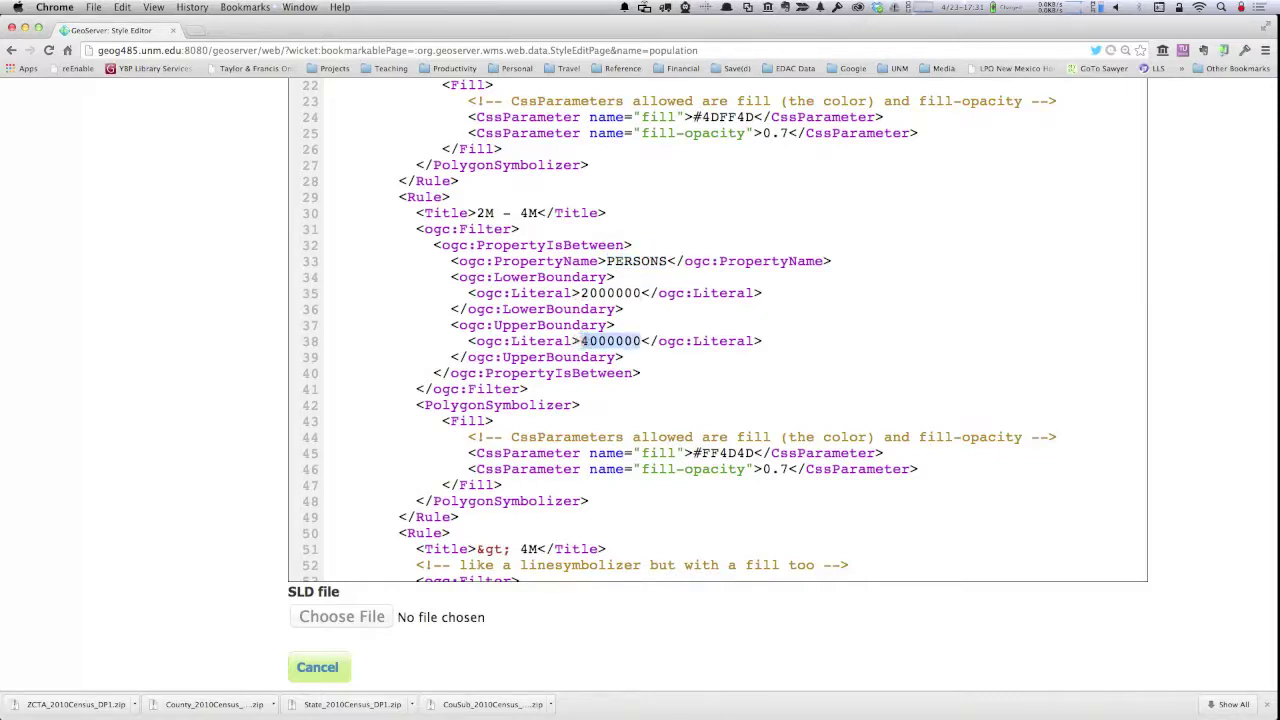
left_click_drag(451, 277, 623, 309)
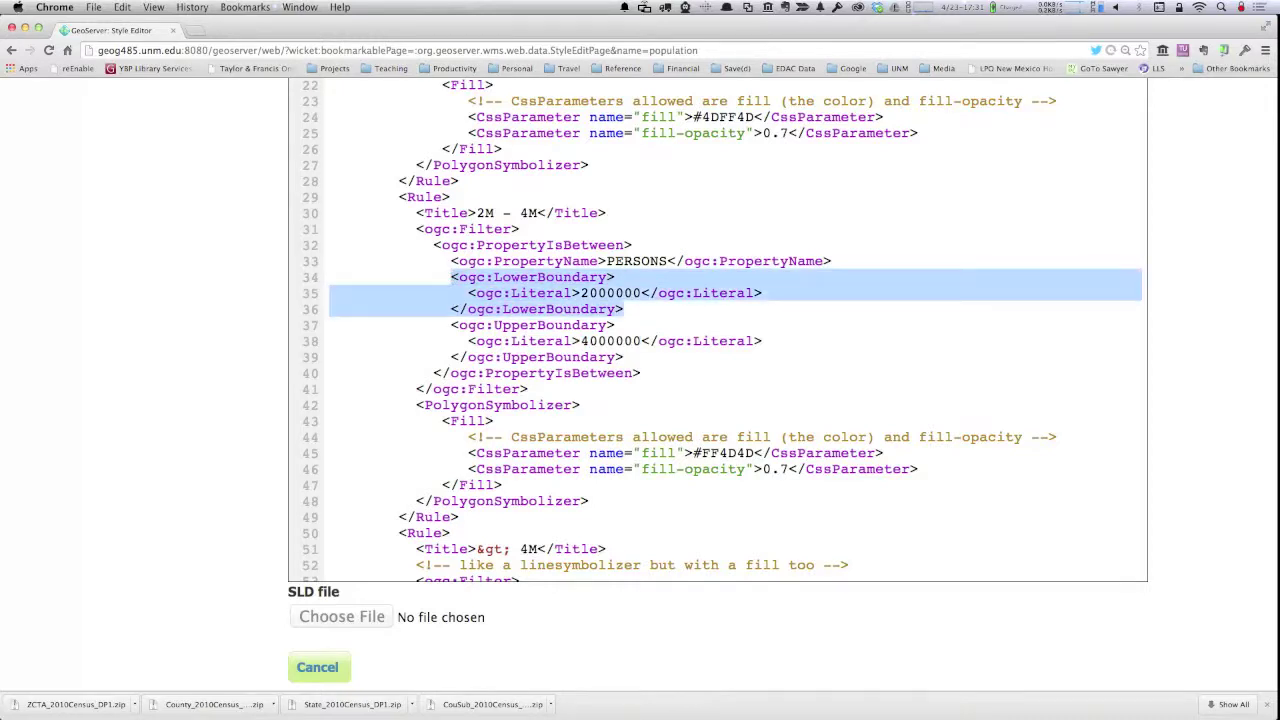
left_click_drag(451, 325, 623, 357)
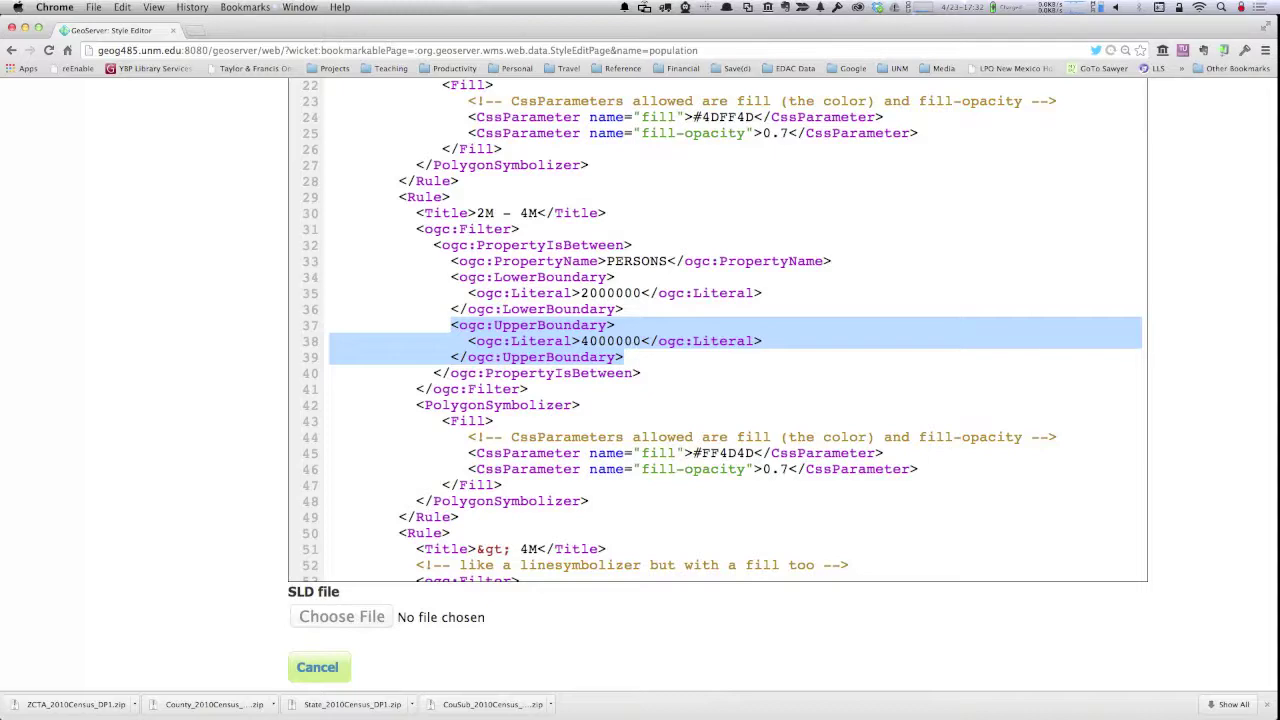
scroll(717, 330, "down", 5)
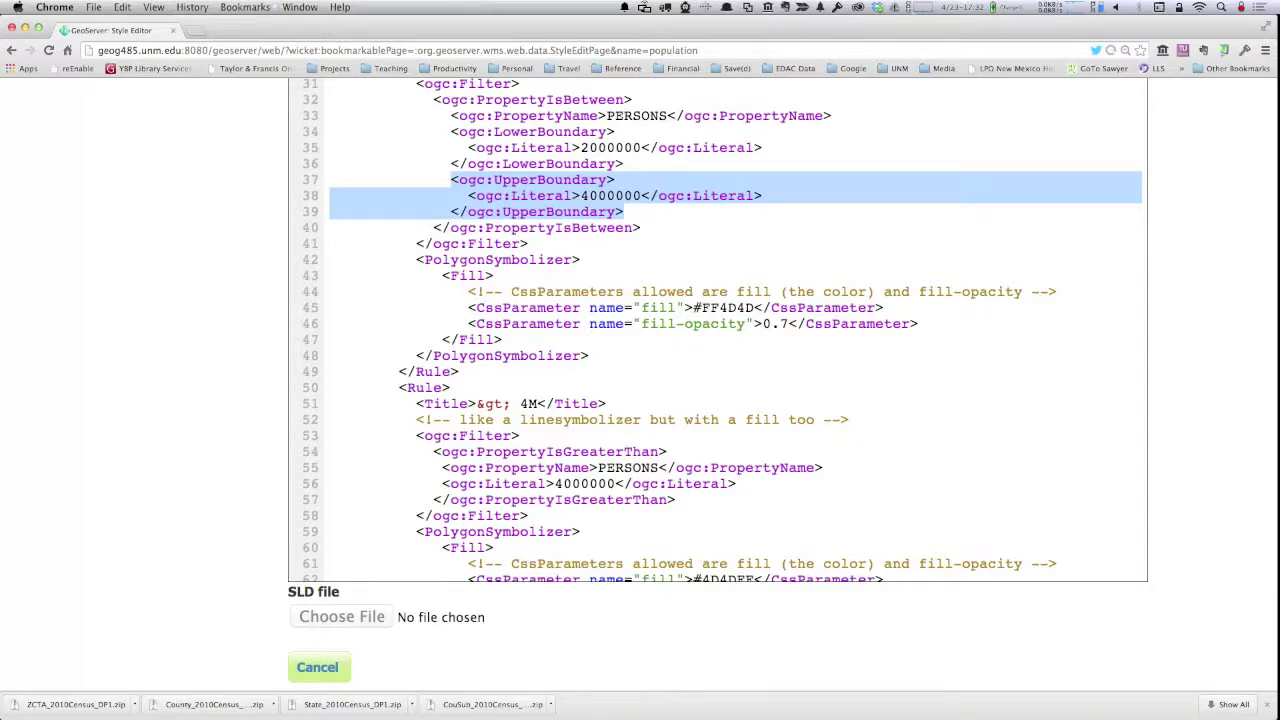
left_click_drag(416, 259, 589, 355)
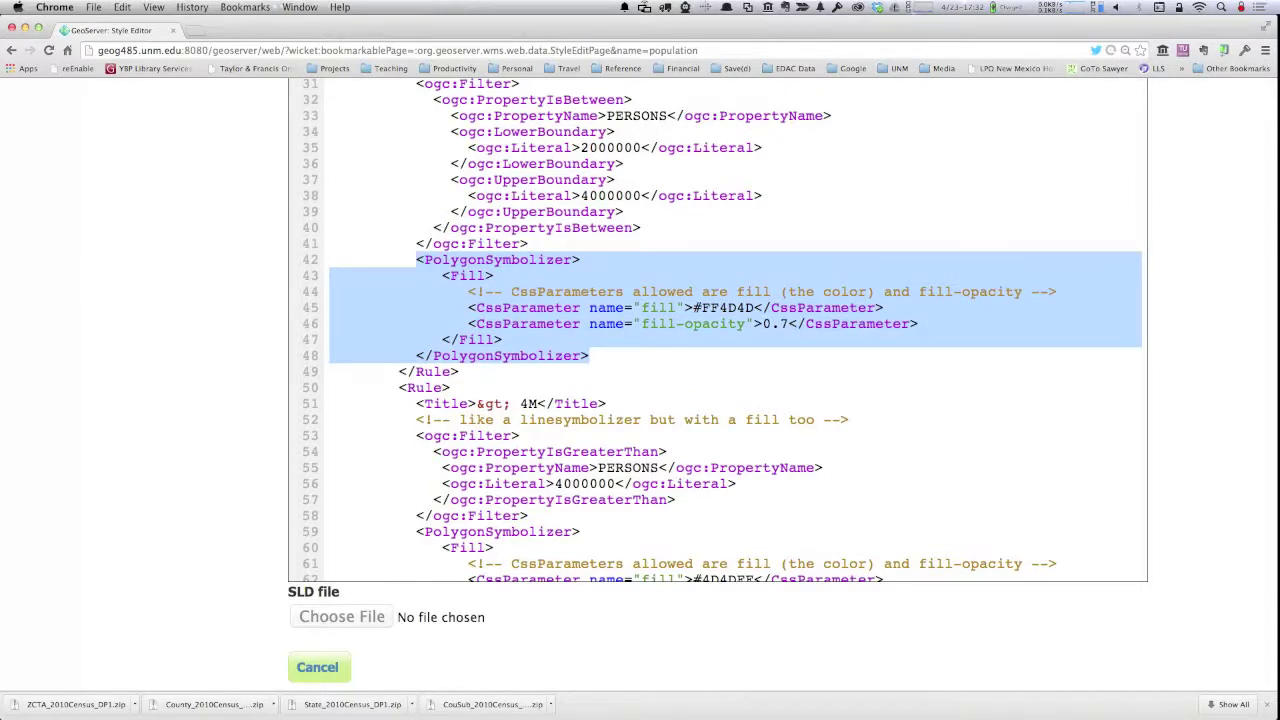
- Examine the Boundary rule's line symbolizer and its complete text symbolizer for the state labels
scroll(717, 330, "down", 5)
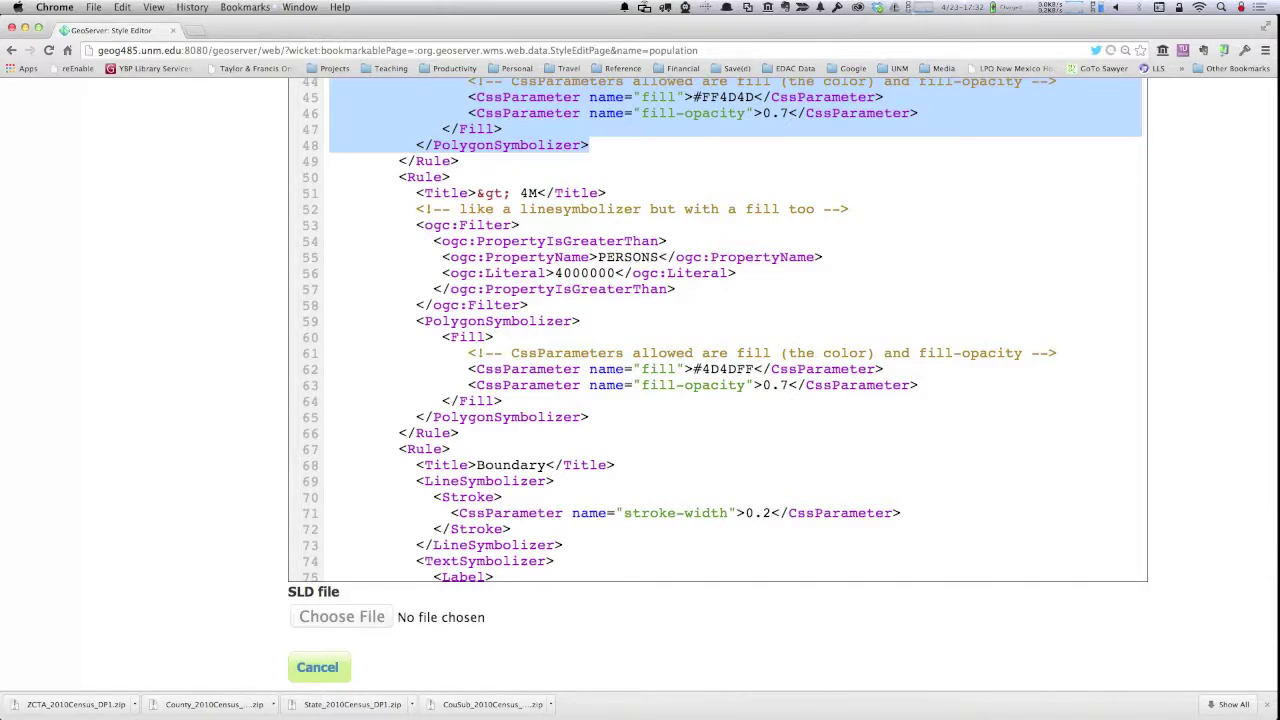
scroll(717, 330, "down", 5)
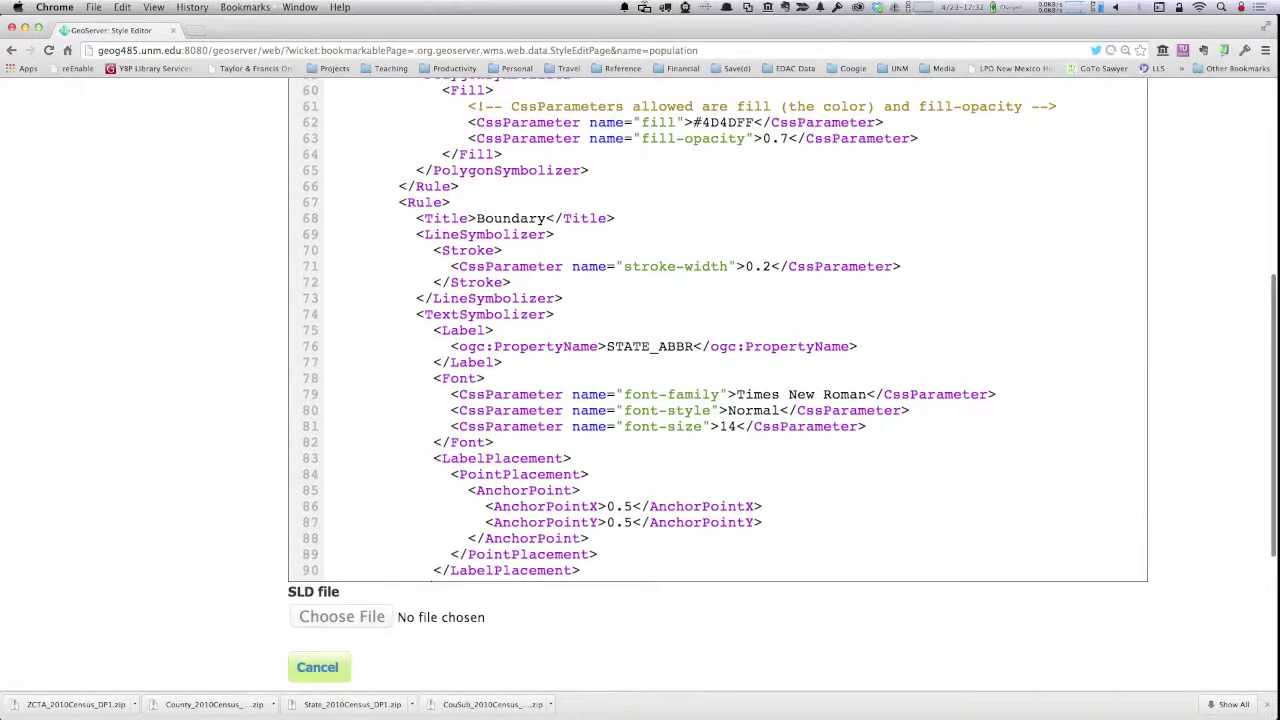
mouse_move(399, 202)
left_mouse_down()
mouse_move(398, 330)
mouse_move(398, 314)
left_mouse_up()
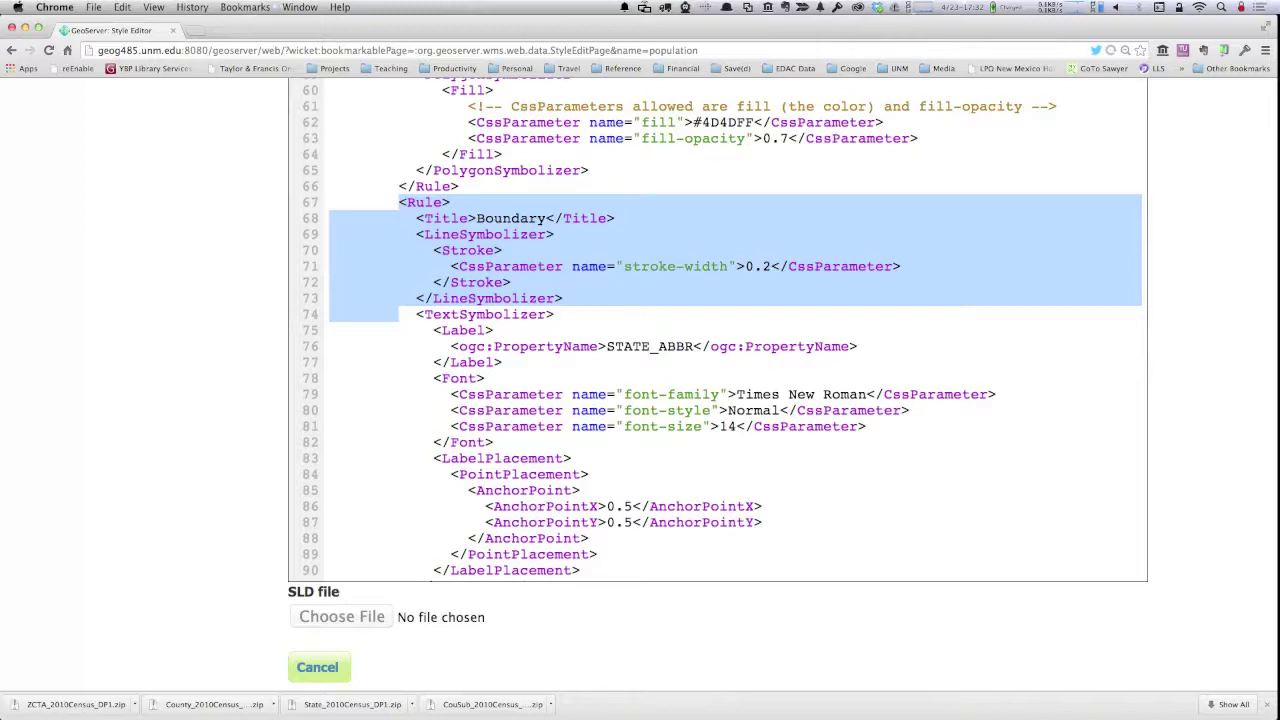
left_click(416, 314)
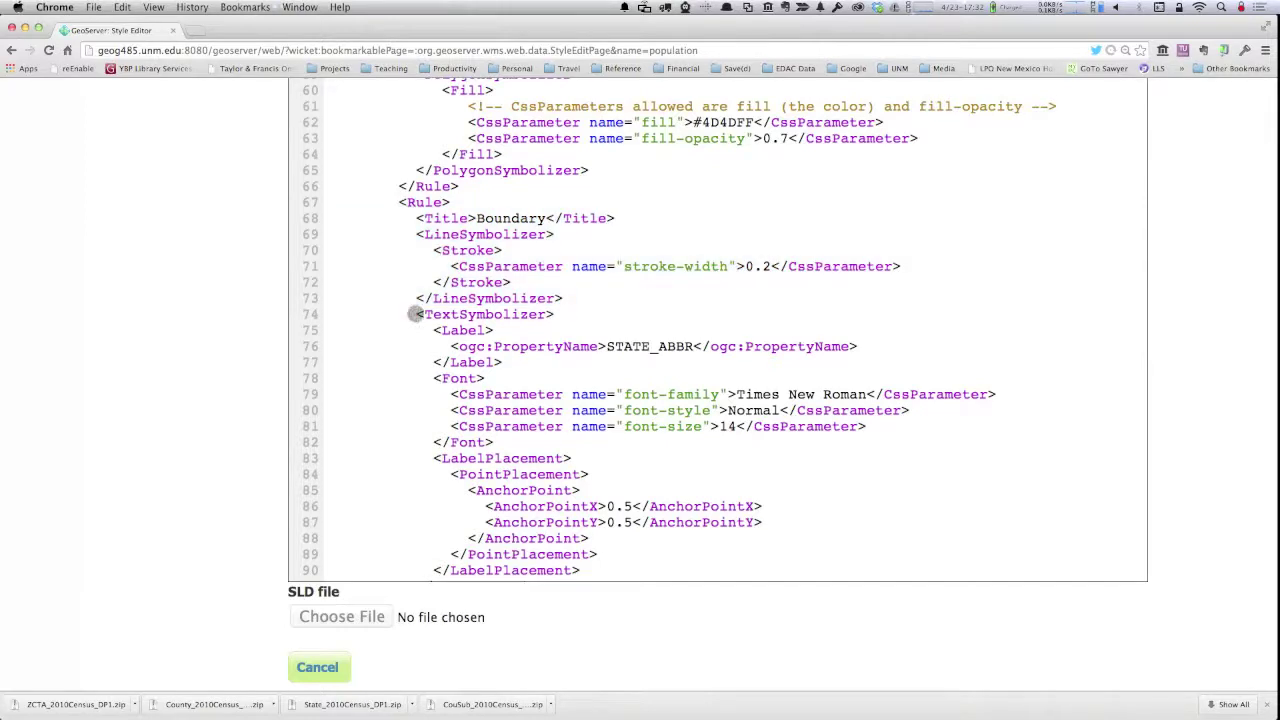
left_click_drag(416, 314, 407, 394)
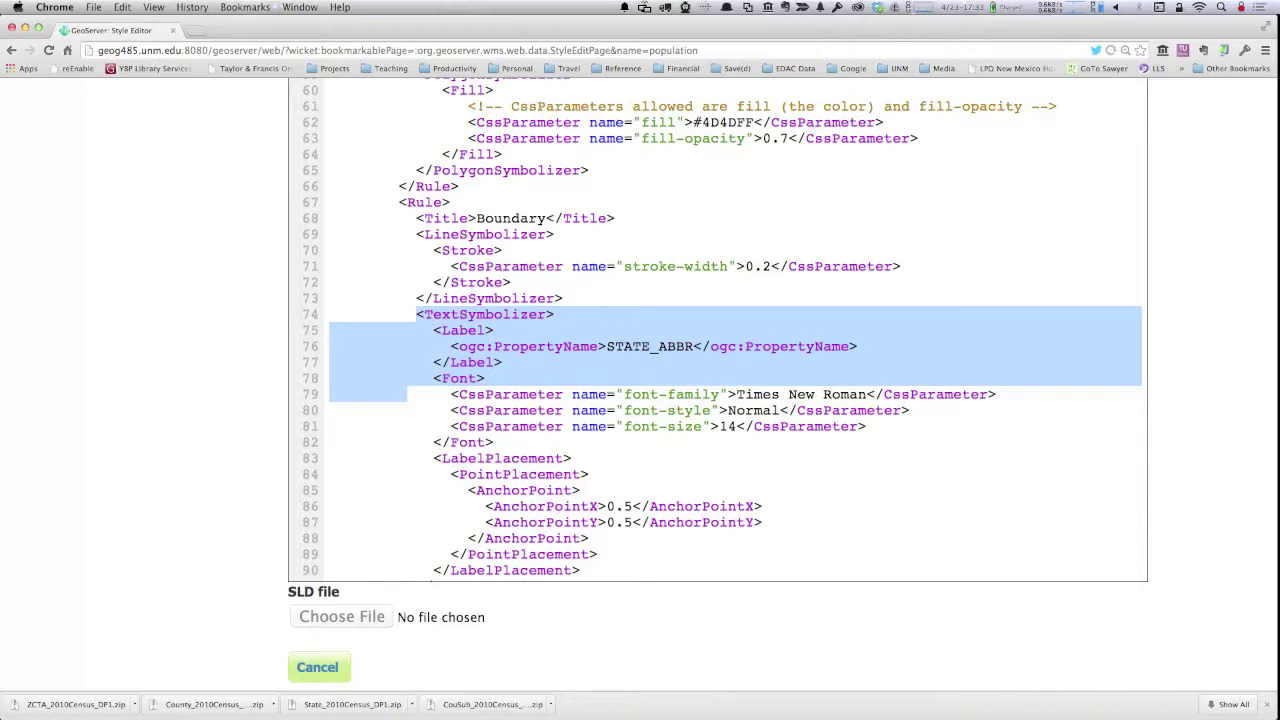
left_click_drag(416, 314, 563, 488)
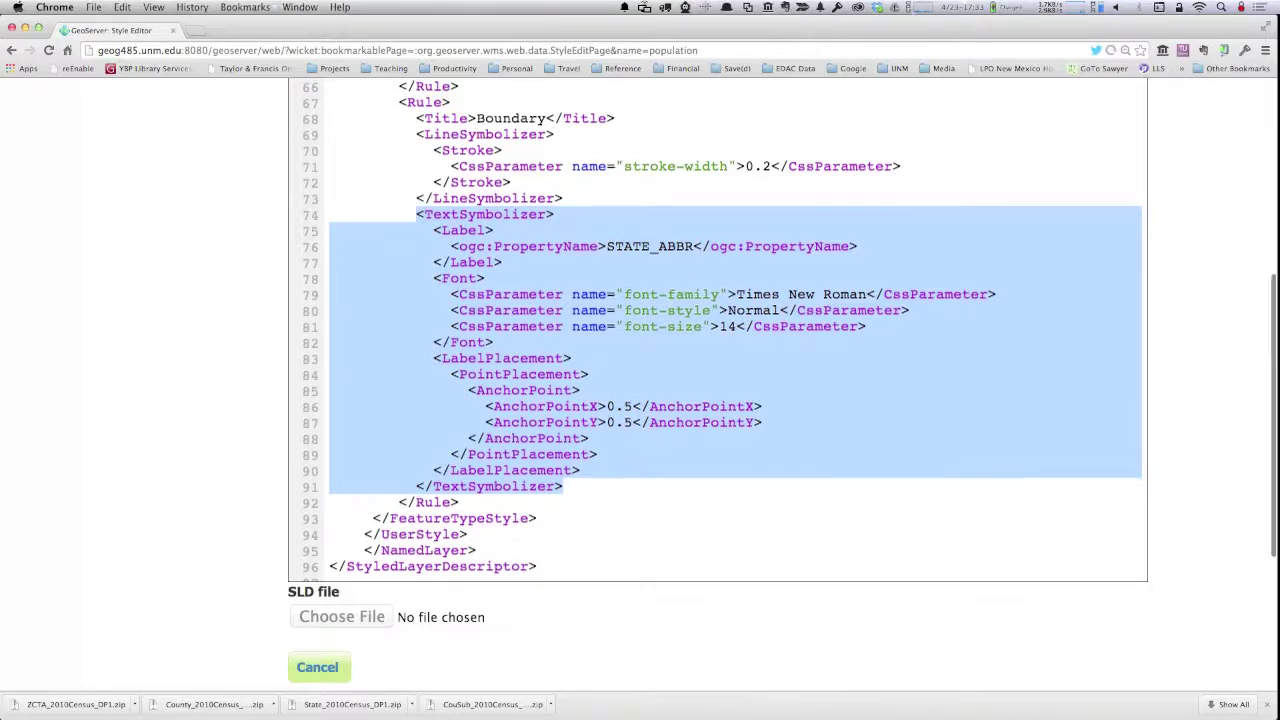
- Leave the population style editor without saving and switch to QGIS
scroll(330, 457, "down", 5)
left_click(330, 457)
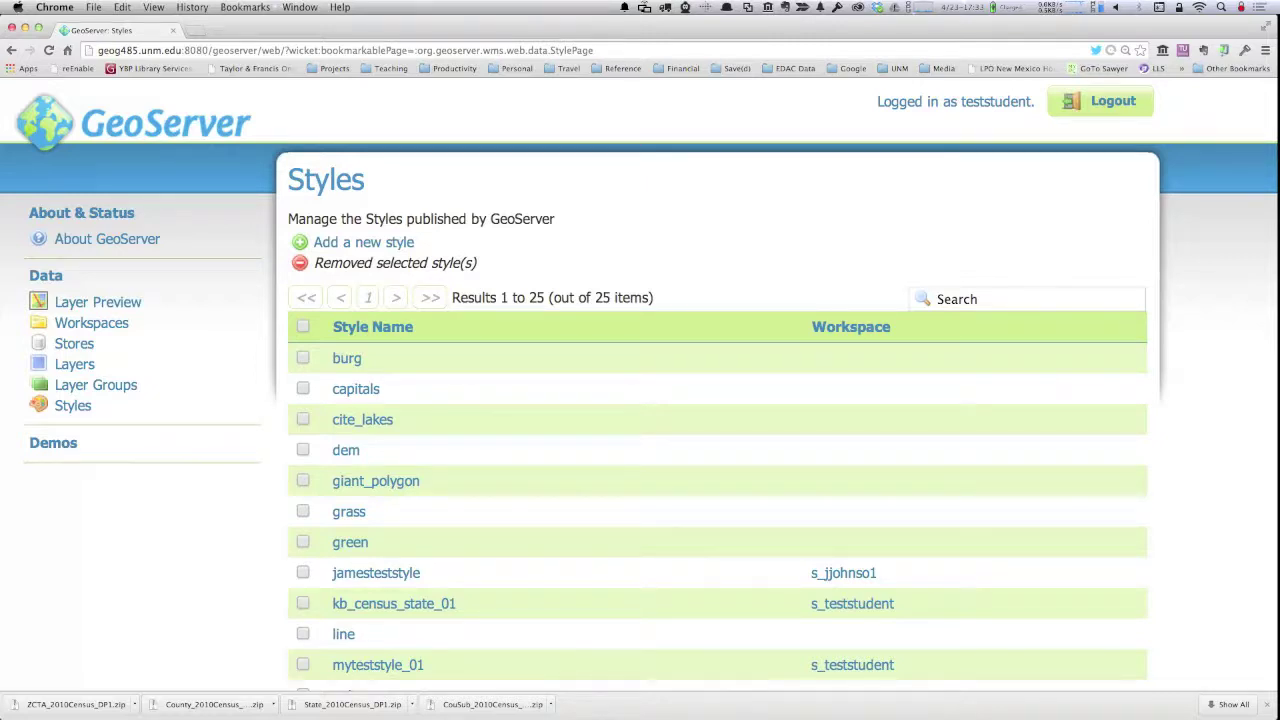
key("super+Tab")
key("super+Tab")
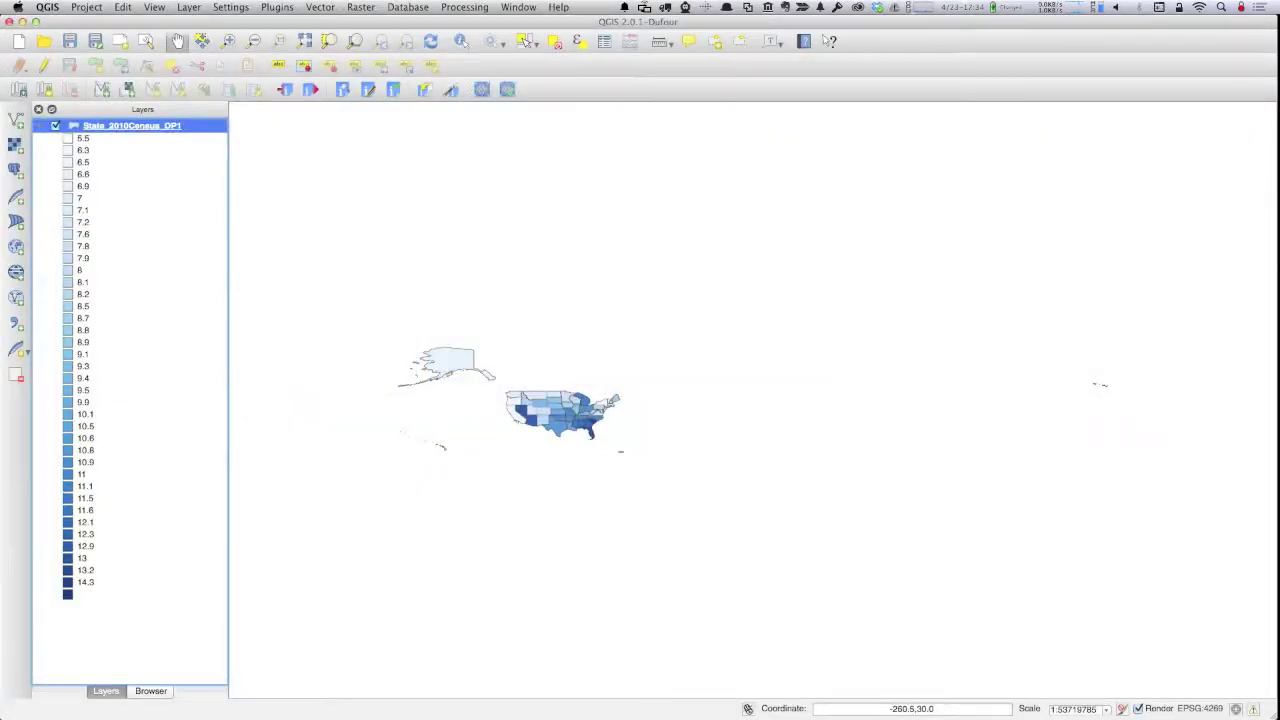
- Collapse the State_2010Census_DP1 layer's legend and zoom the map in to Alaska, Hawaii and the contiguous states
left_click(41, 125)
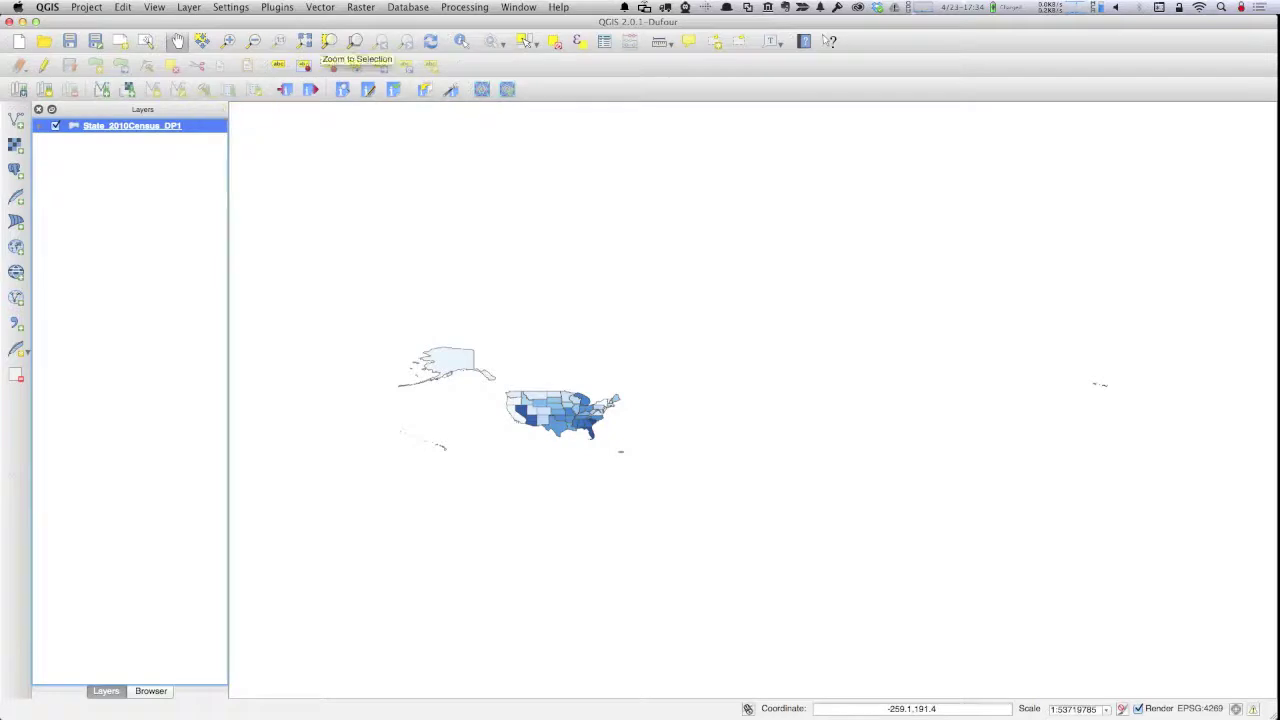
left_click(228, 41)
left_click_drag(388, 329, 640, 477)
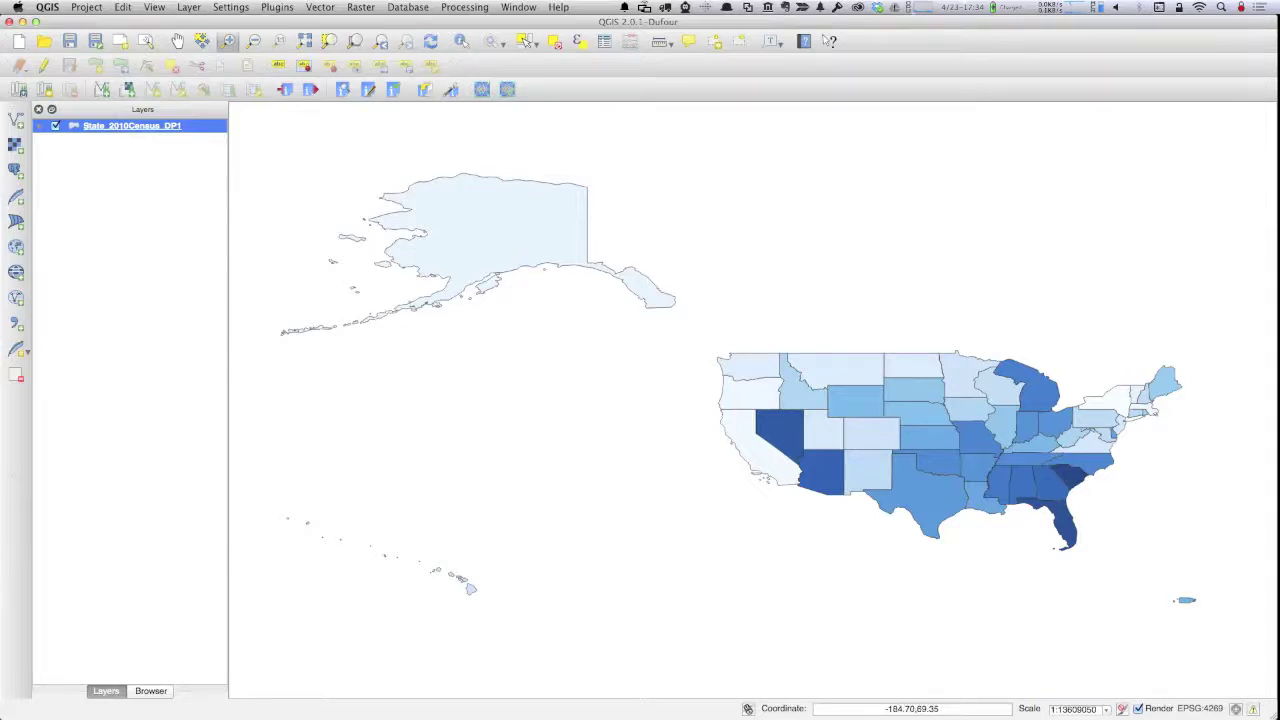
- Open the State_2010Census_DP1 attribute table and look through its columns up to the last ones
right_click(75, 127)
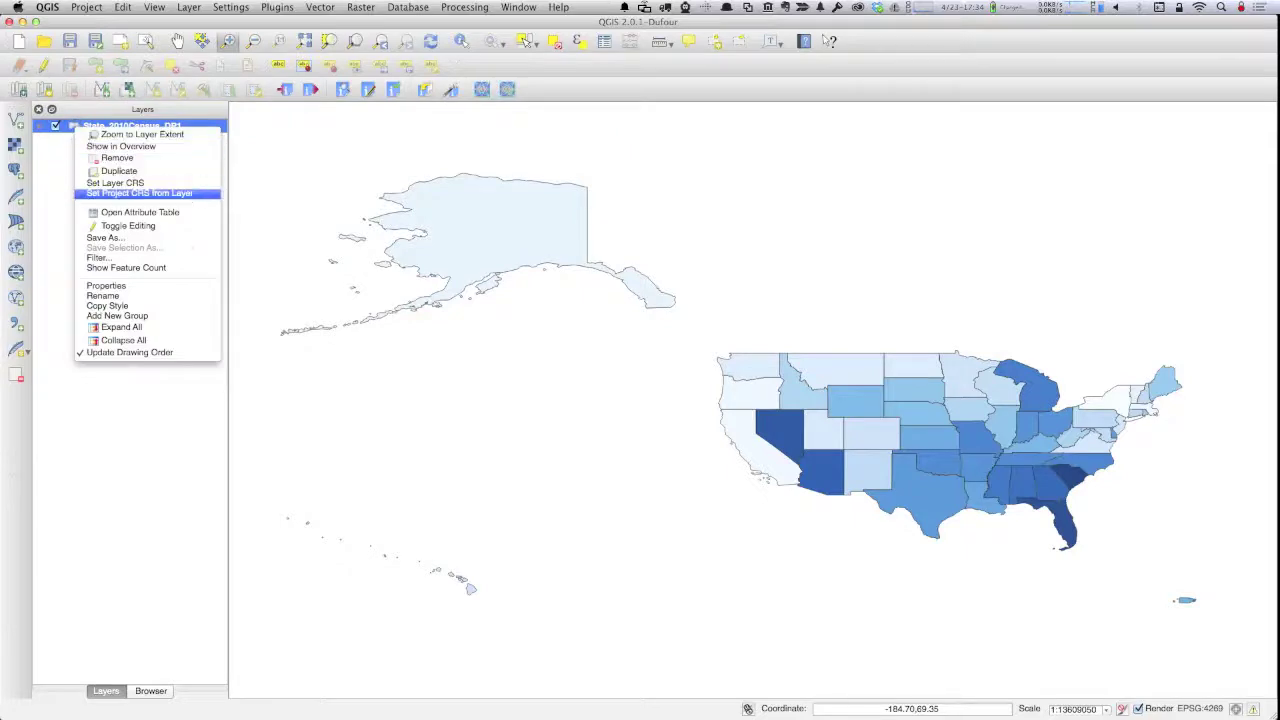
left_click(114, 212)
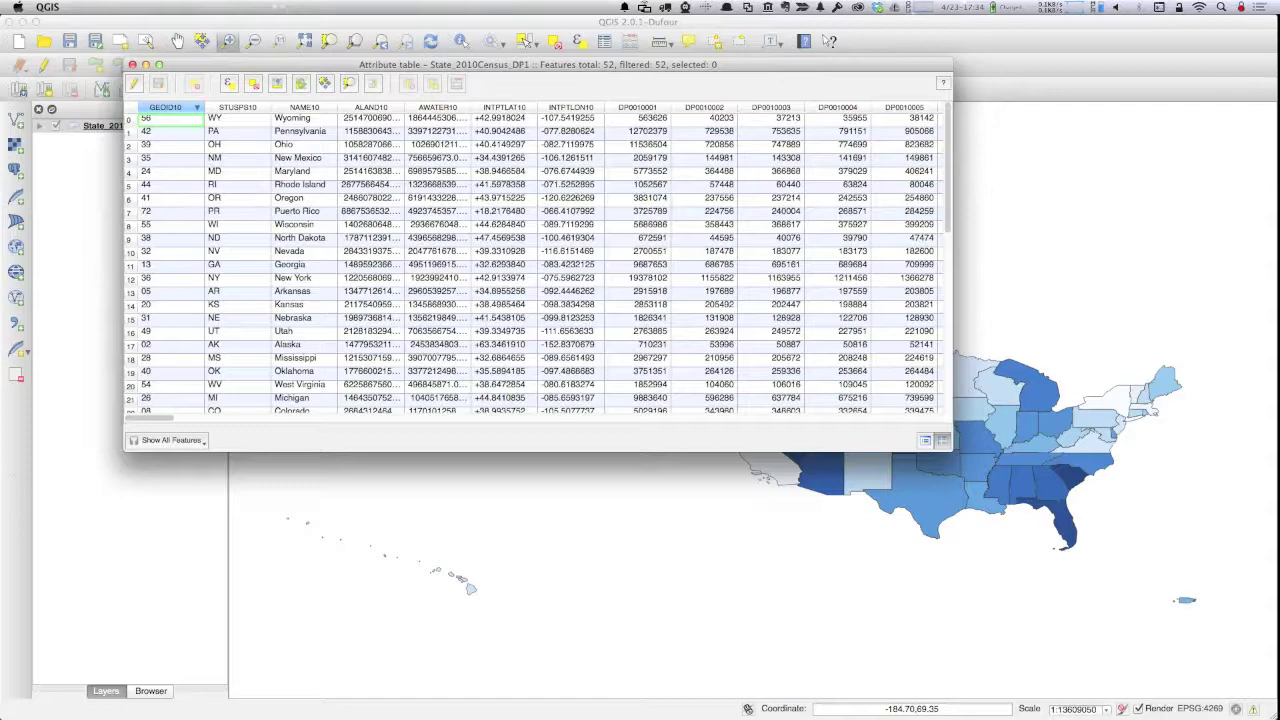
scroll(540, 260, "right", 15)
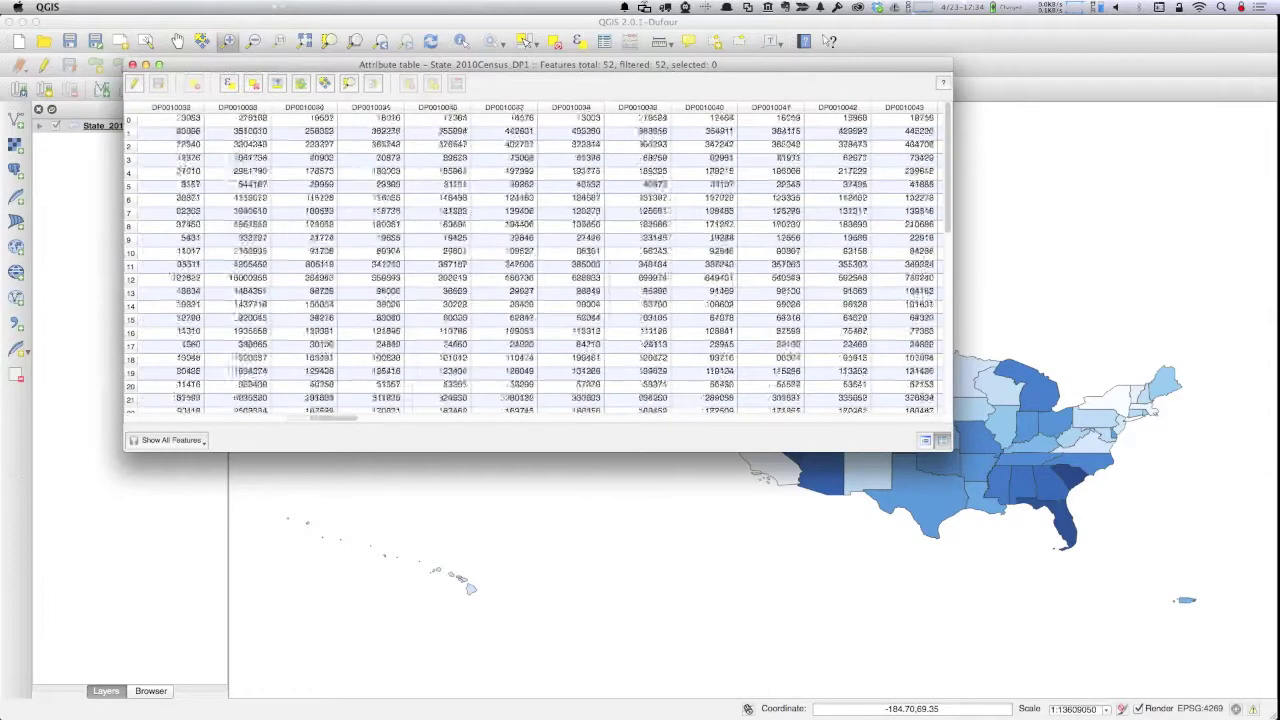
scroll(540, 260, "right", 15)
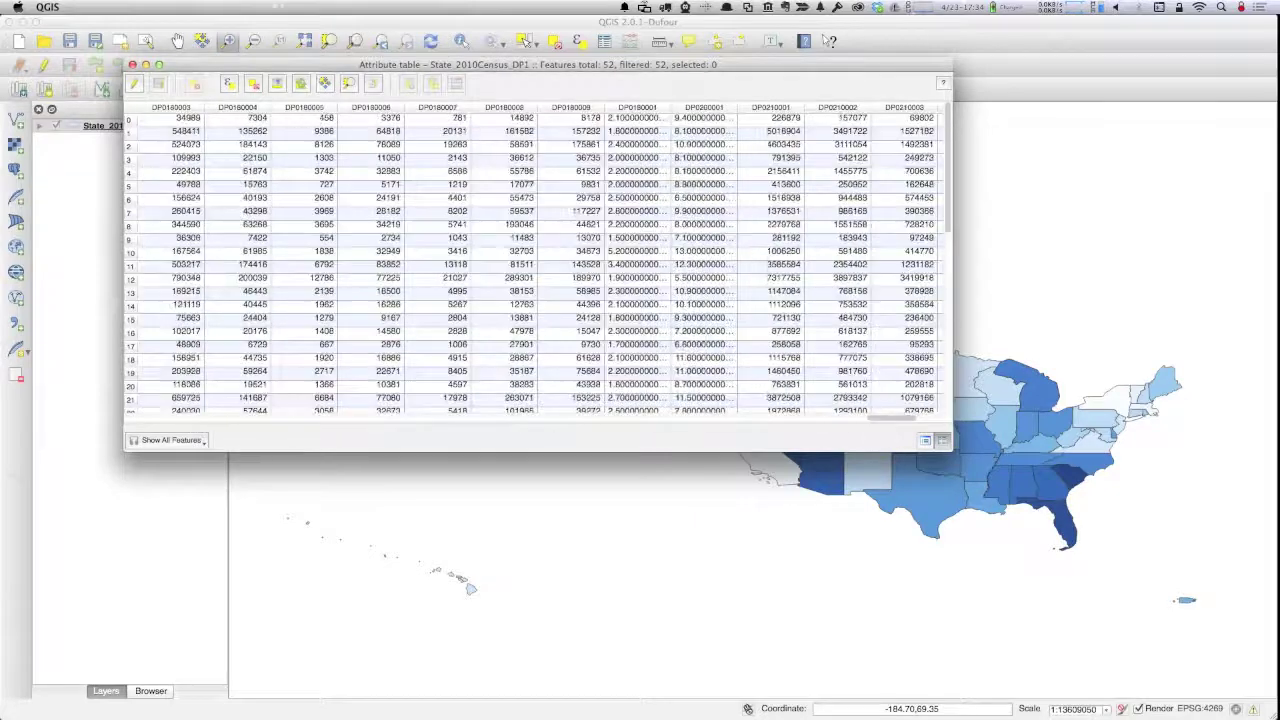
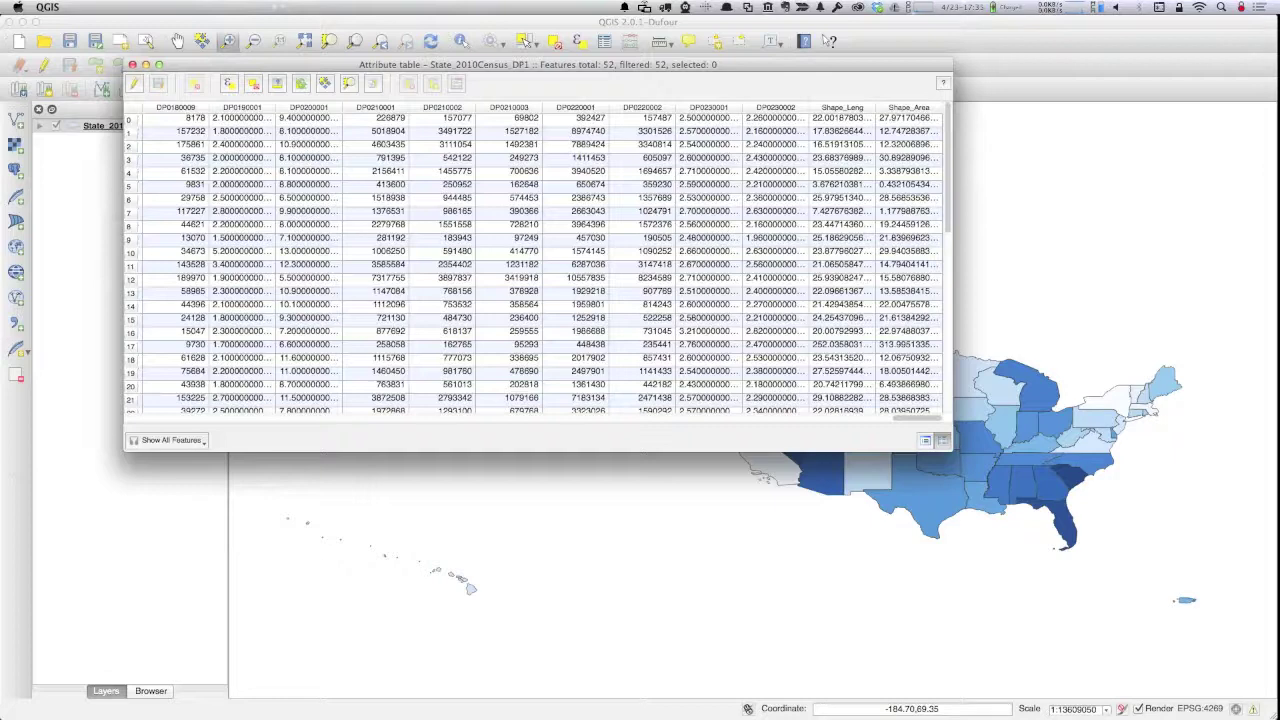
- Switch to Finder, preview DP_TableDescriptions.xls from the State_2010Census_DP1 folder, review the field descriptions through the housing items, and close the preview
key("super+Tab")
key("super+Tab")
key("super+Tab")
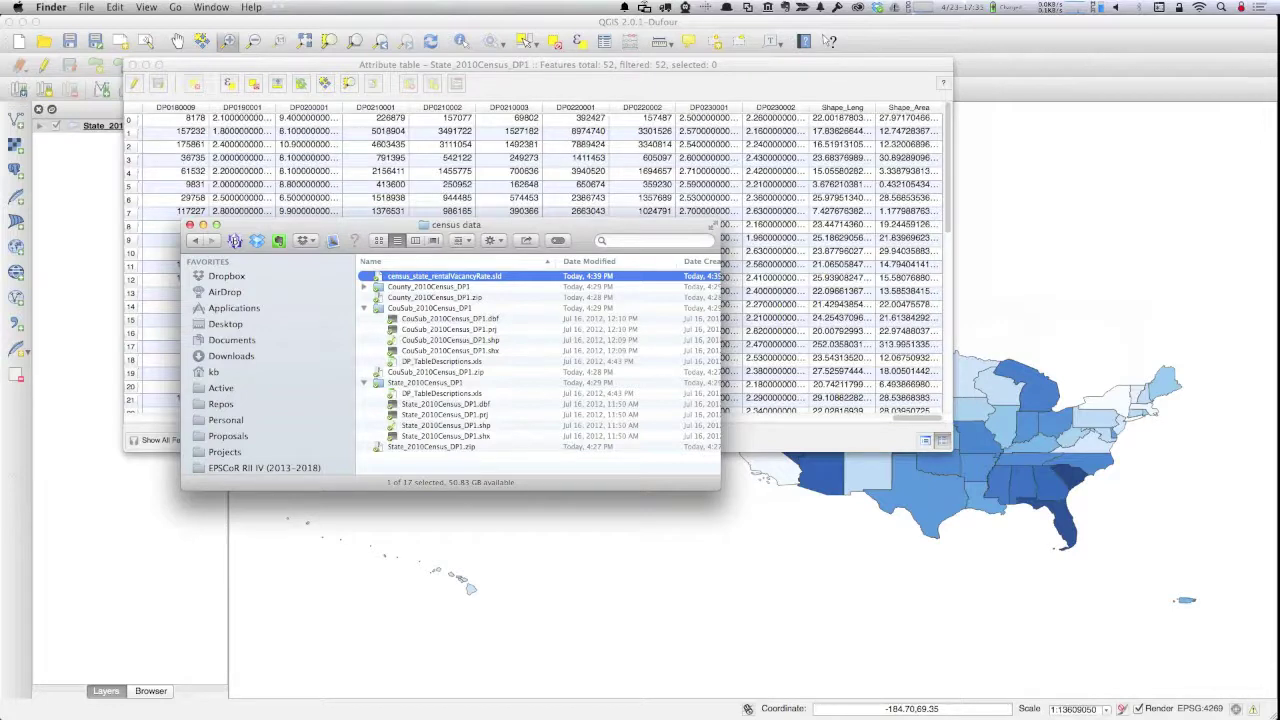
left_click(440, 393)
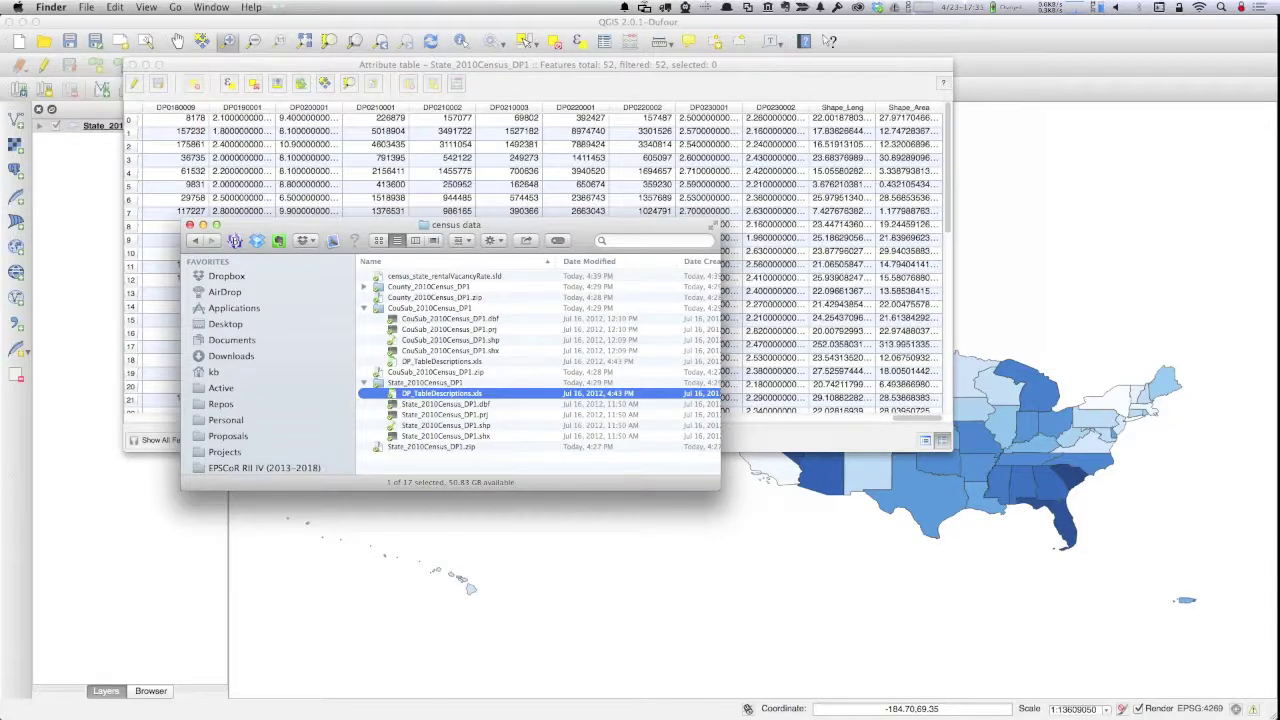
key("space")
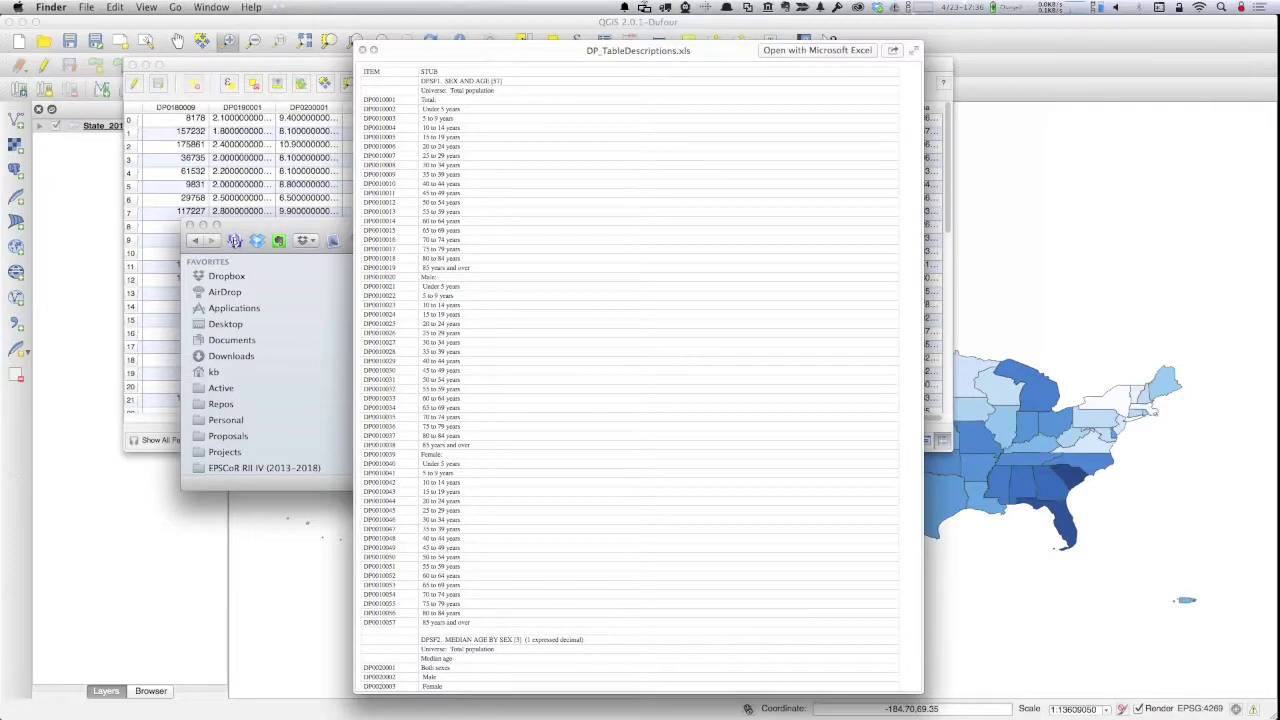
scroll(638, 370, "down", 20)
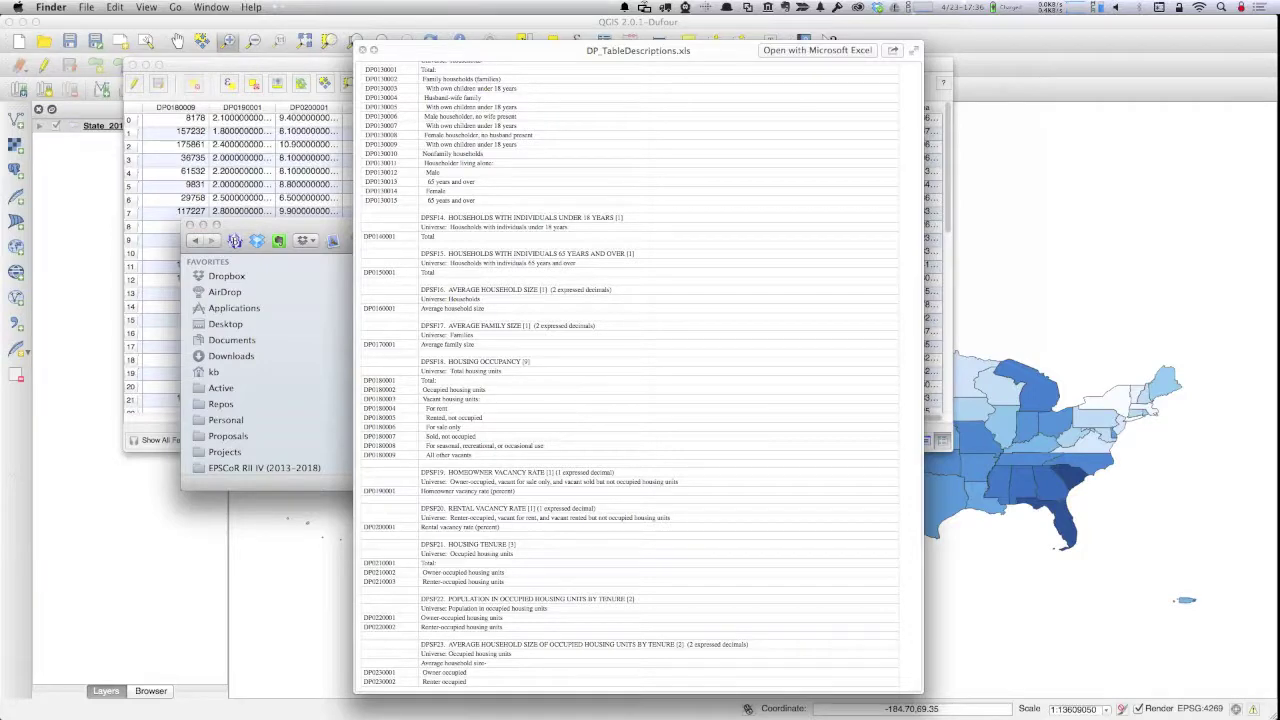
left_click(363, 49)
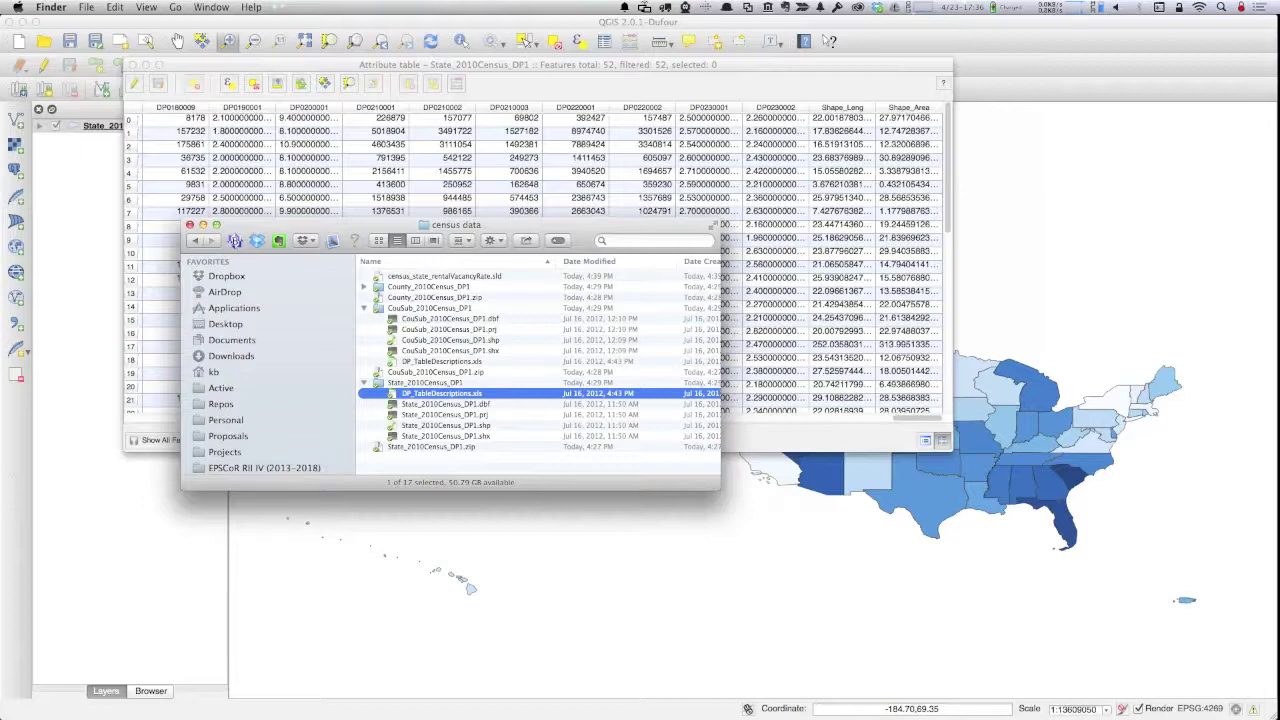
- Return to QGIS, close the attribute table and open the properties of the State_2010Census_DP1 layer
left_click(232, 64)
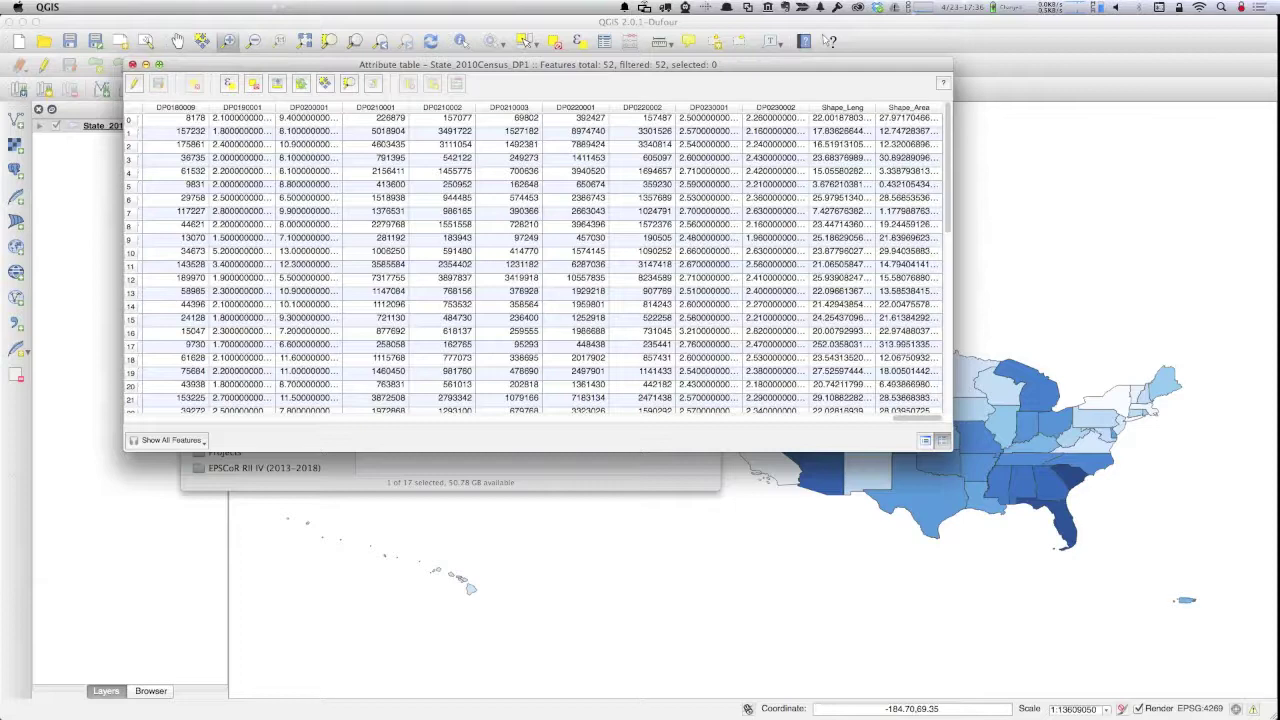
left_click(132, 64)
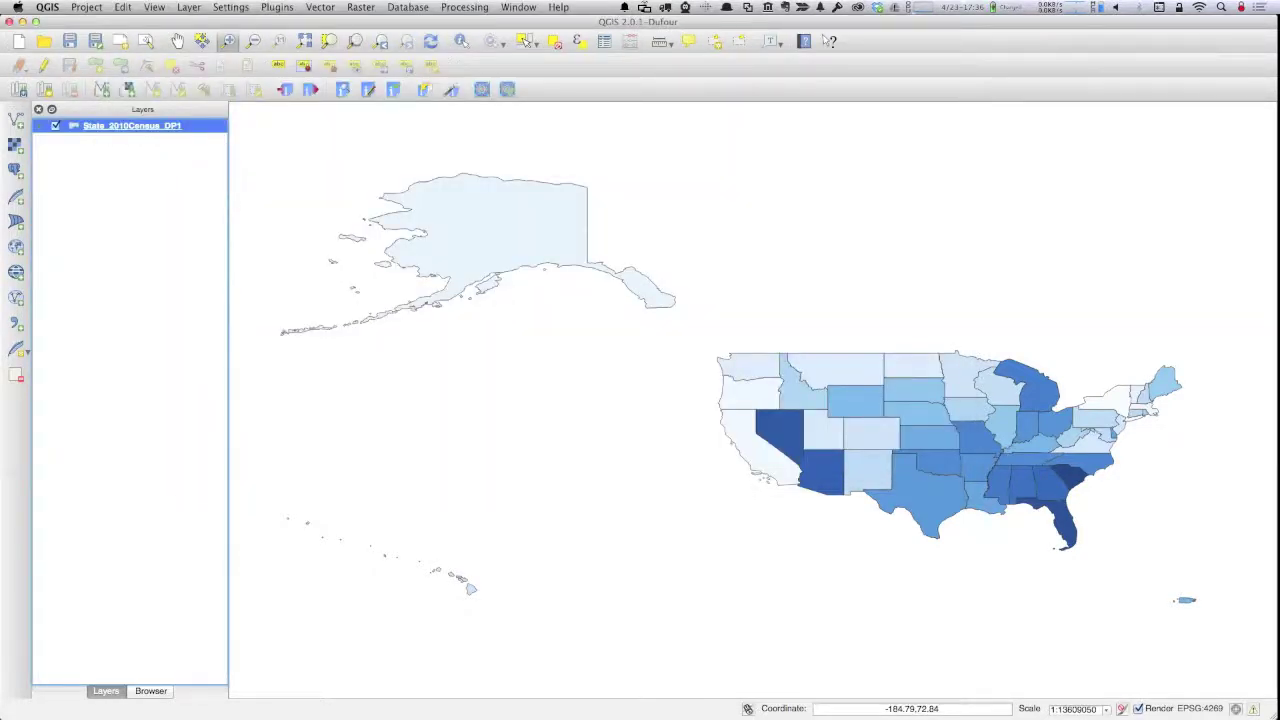
right_click(75, 126)
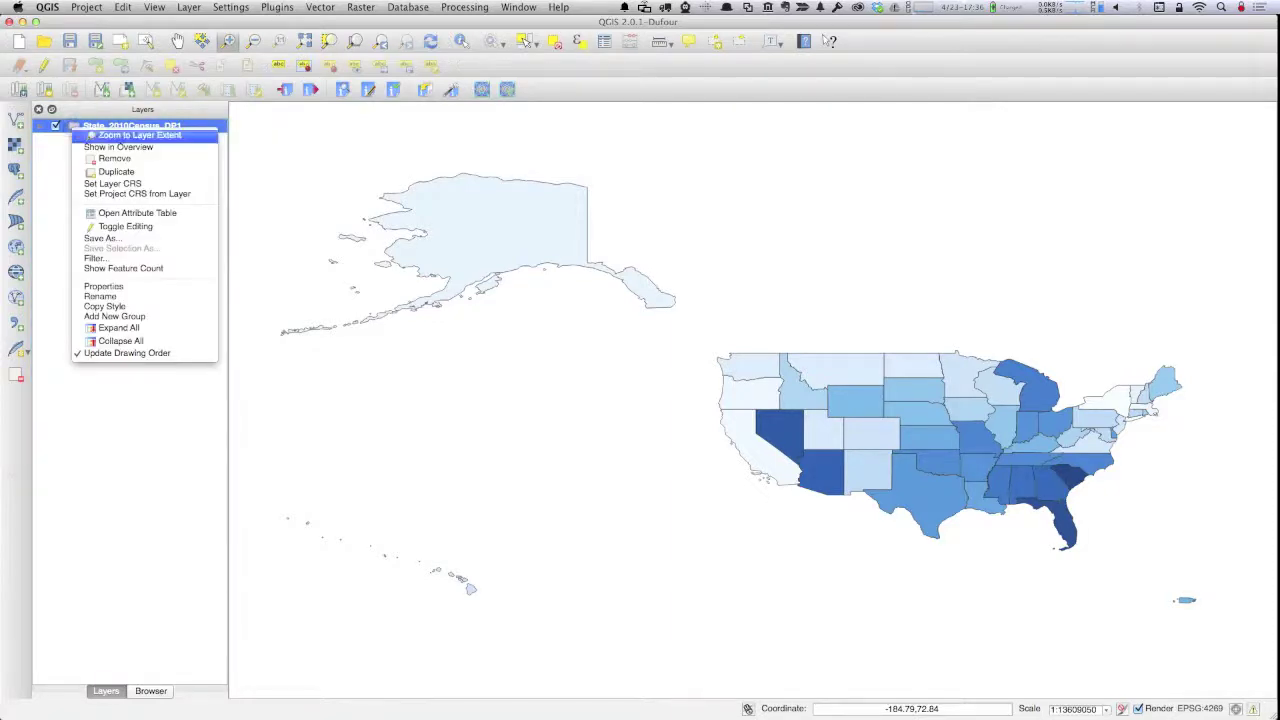
left_click(102, 286)
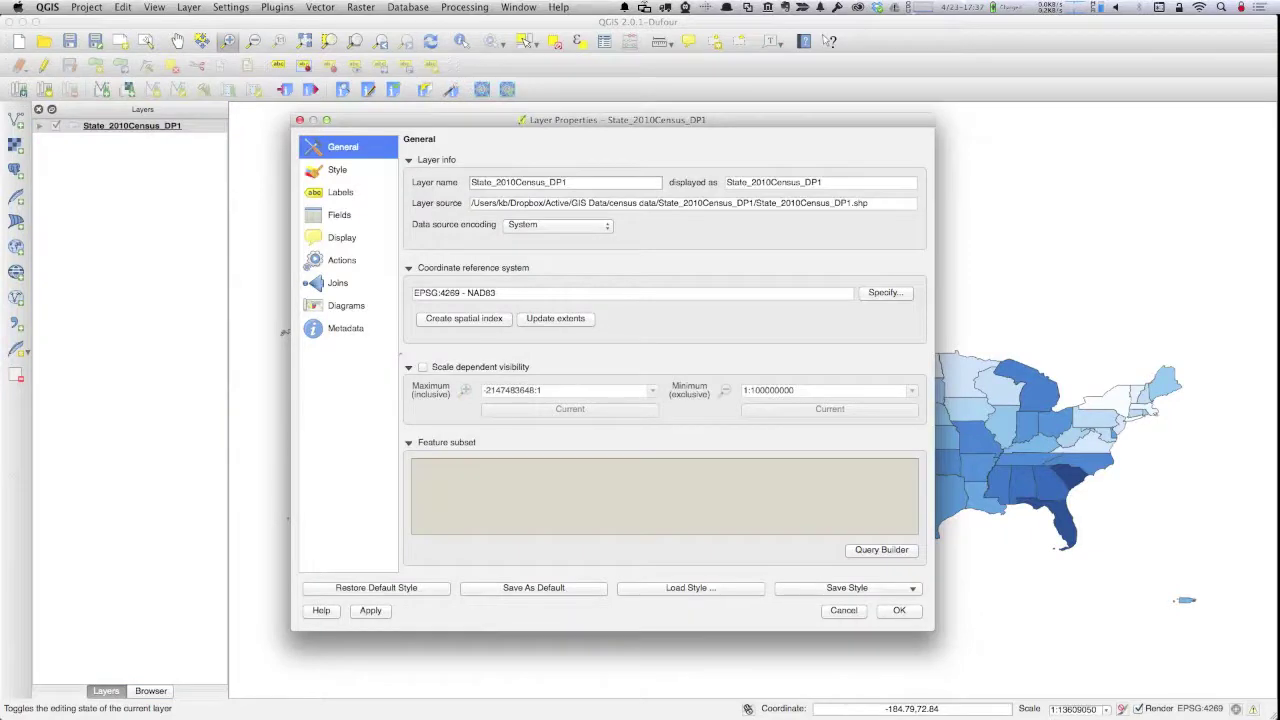
- Set the categorized style's color ramp to RdGy, delete all existing categories, reclassify on DP0200001 and apply it to the map
left_click(320, 170)
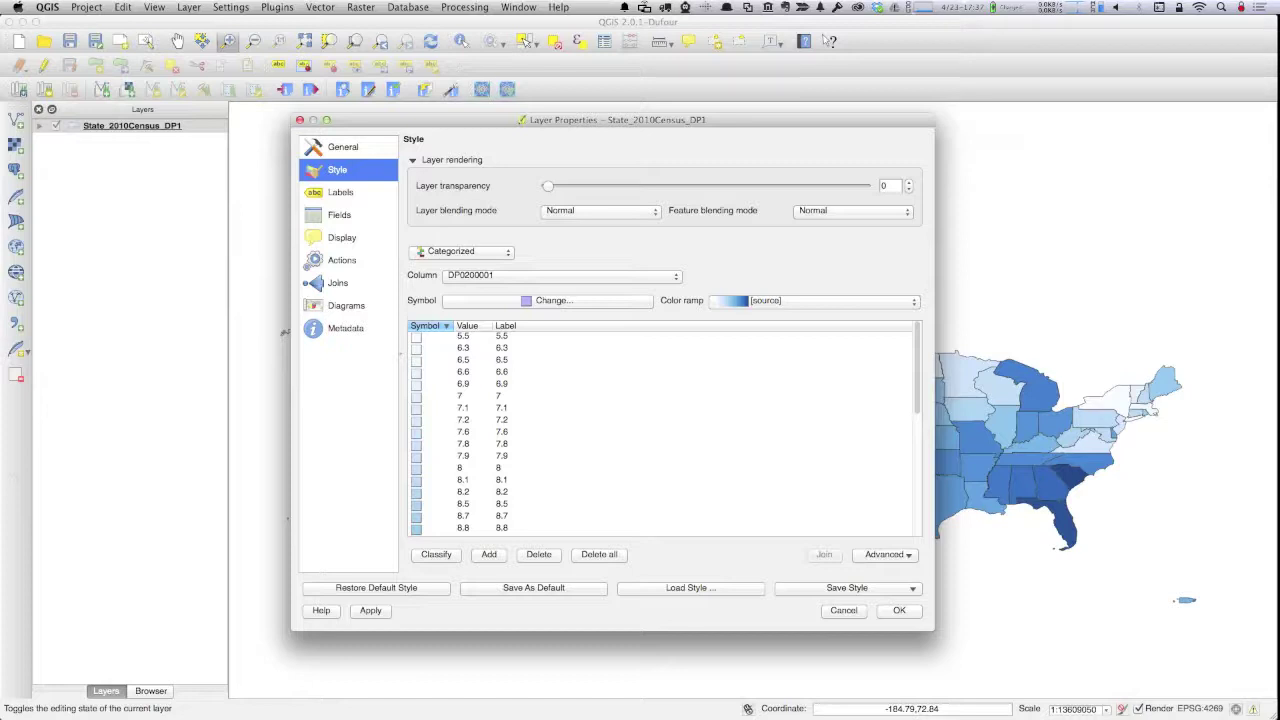
left_click(913, 301)
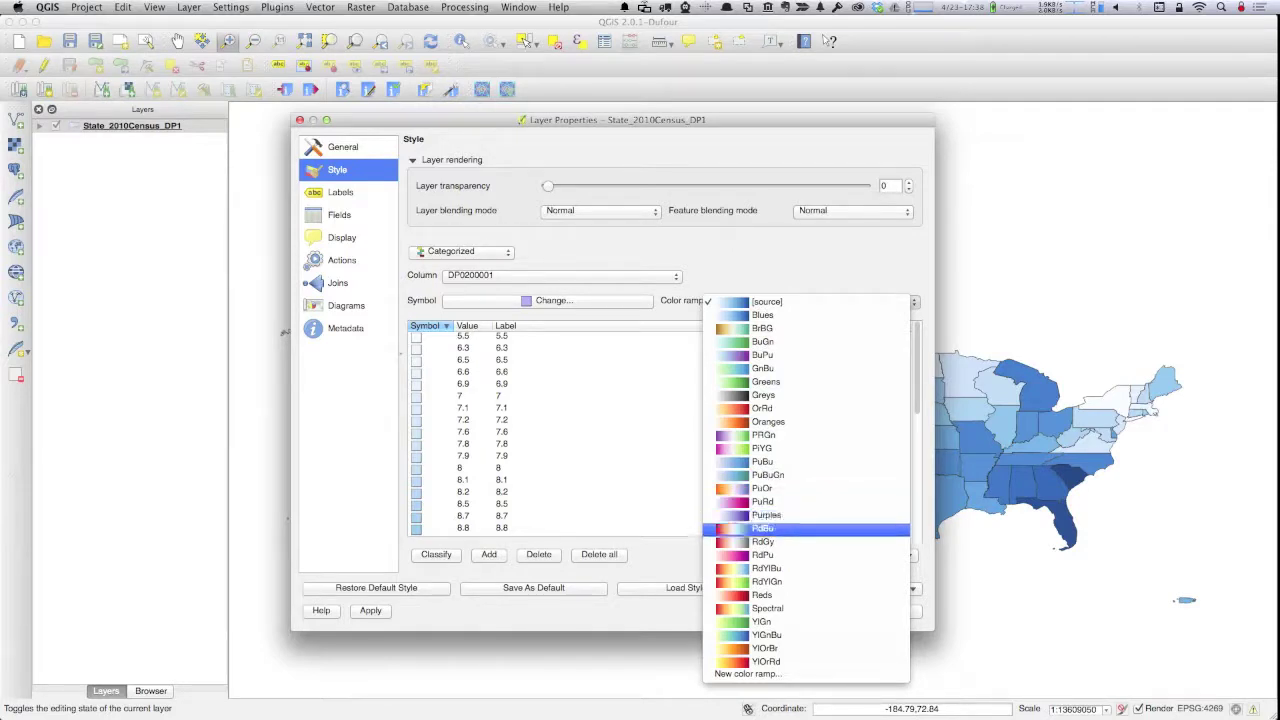
left_click(729, 541)
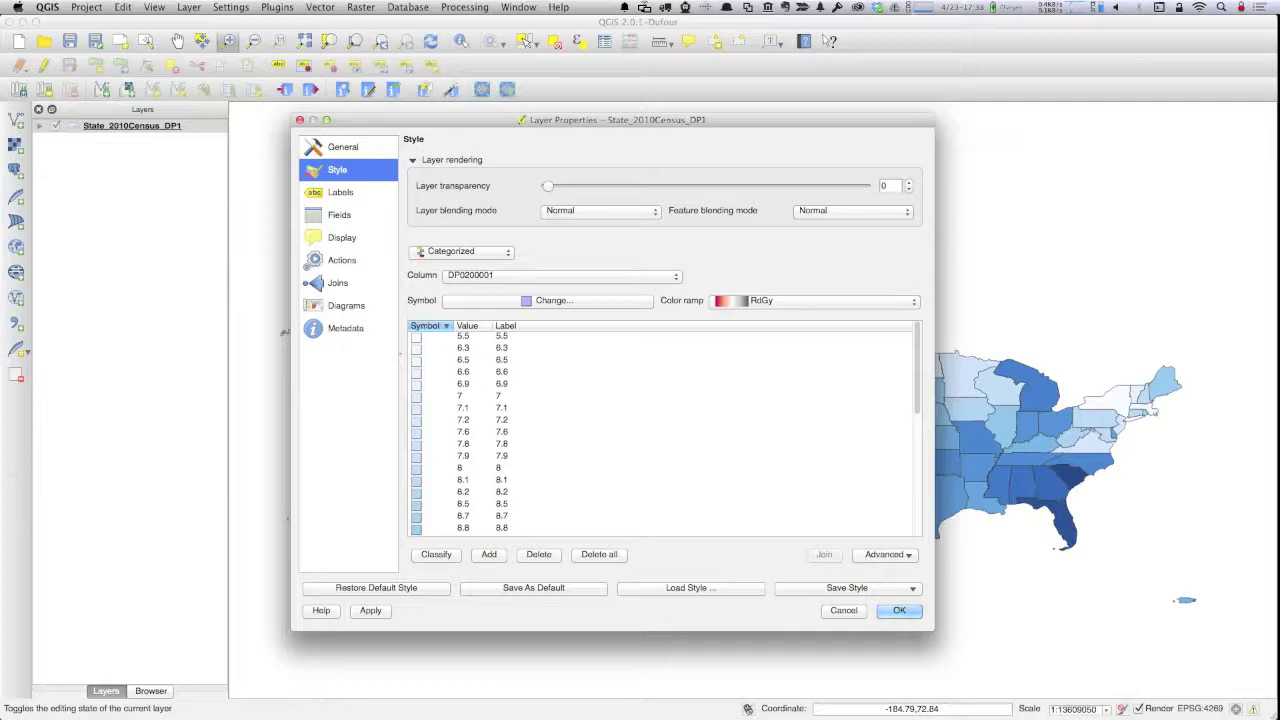
left_click(436, 554)
left_click(599, 554)
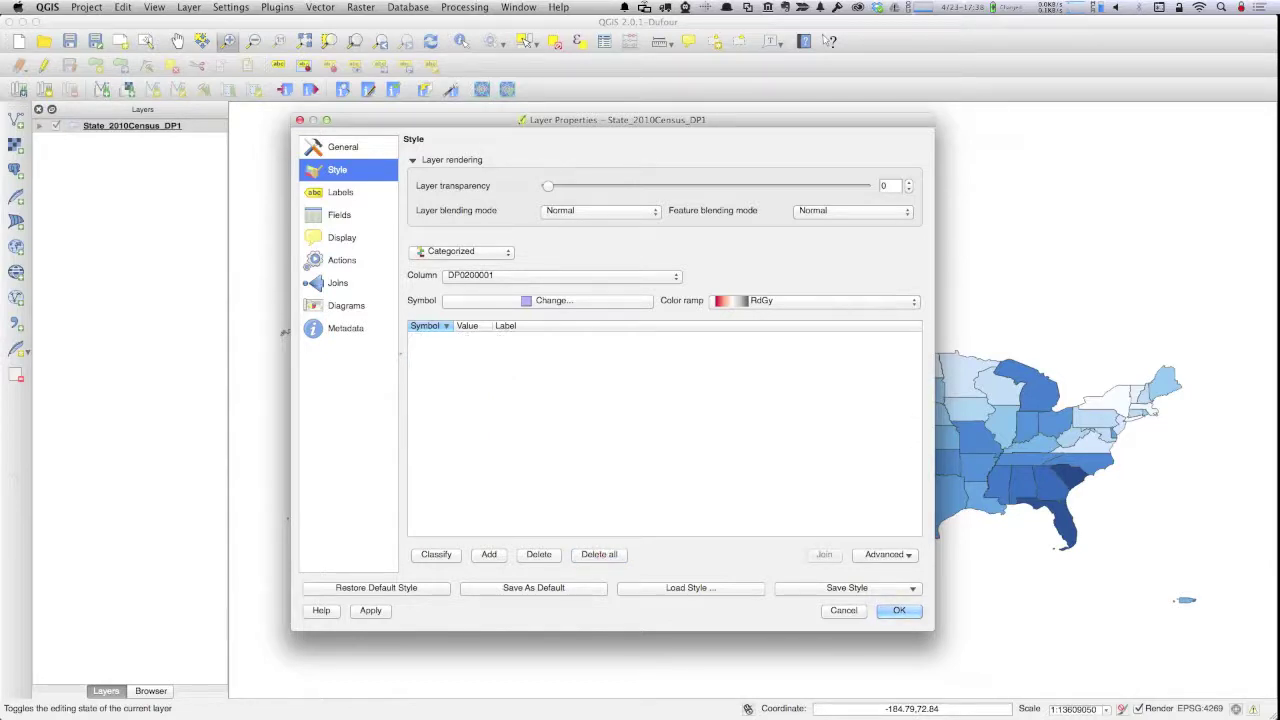
left_click(436, 554)
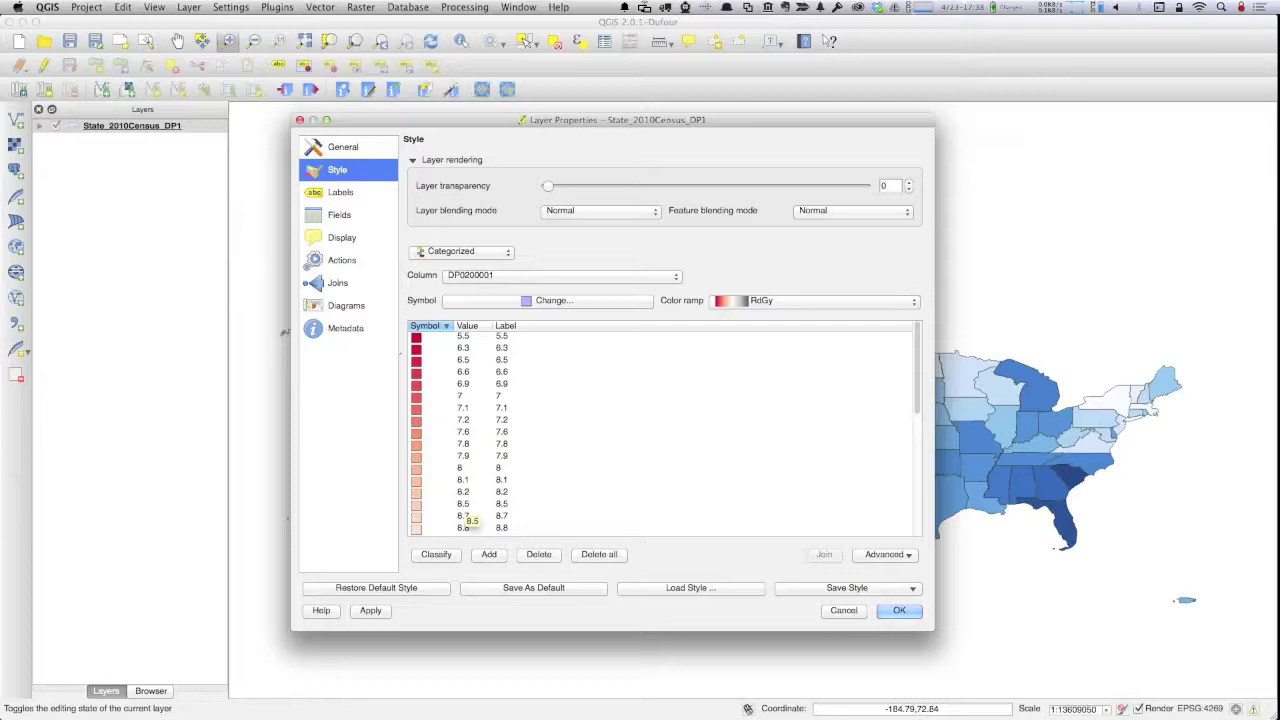
left_click(370, 610)
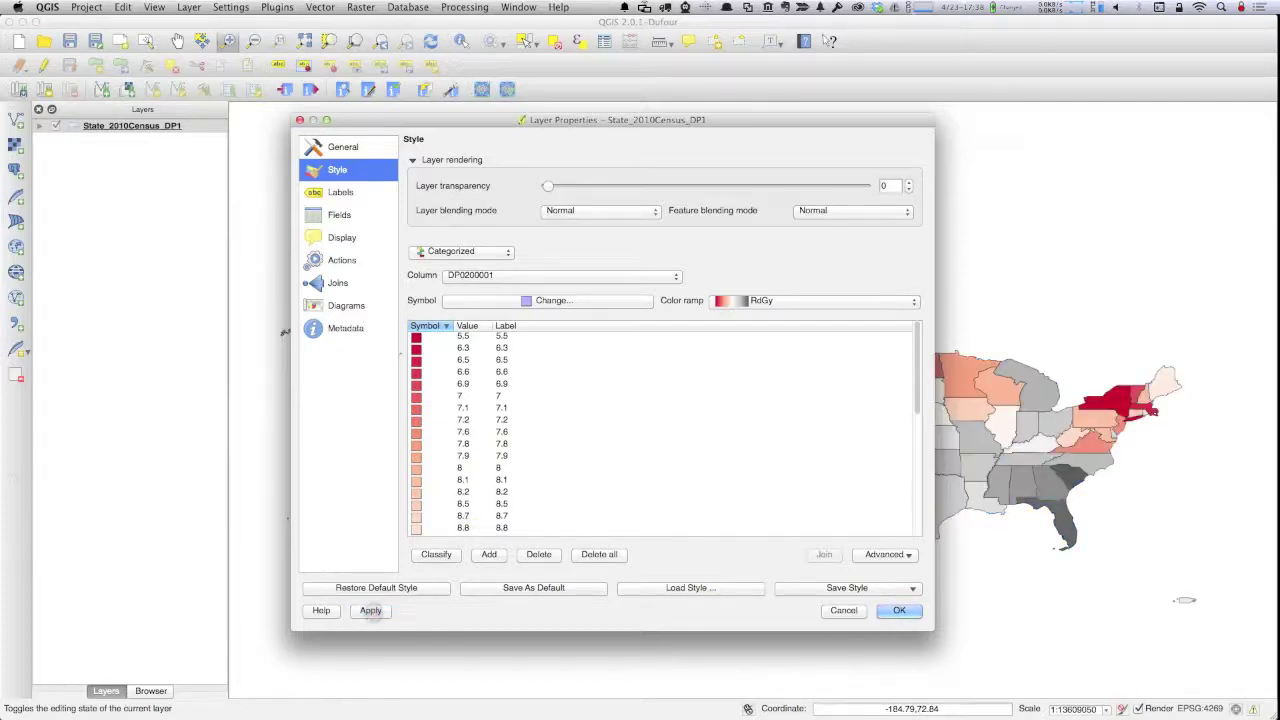
- Move the layer properties window off the eastern states and look at the fill symbol's settings without changing them
left_click_drag(617, 119, 642, 570)
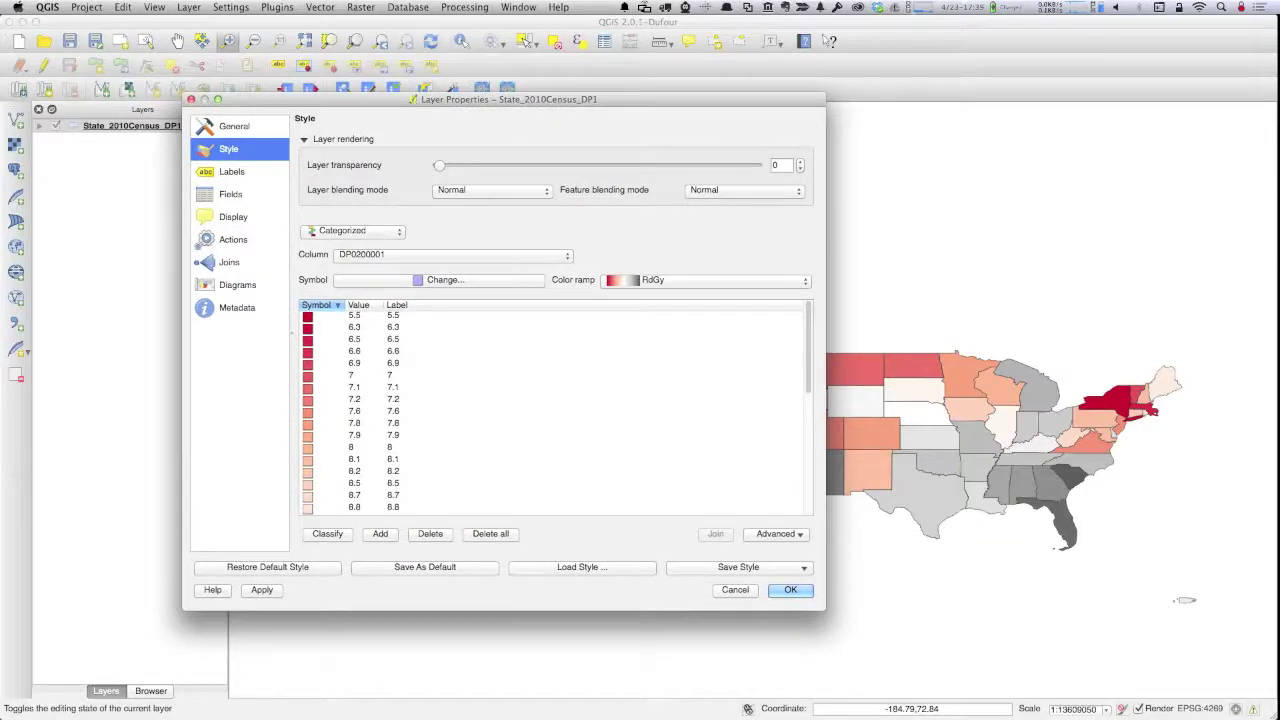
left_click(445, 280)
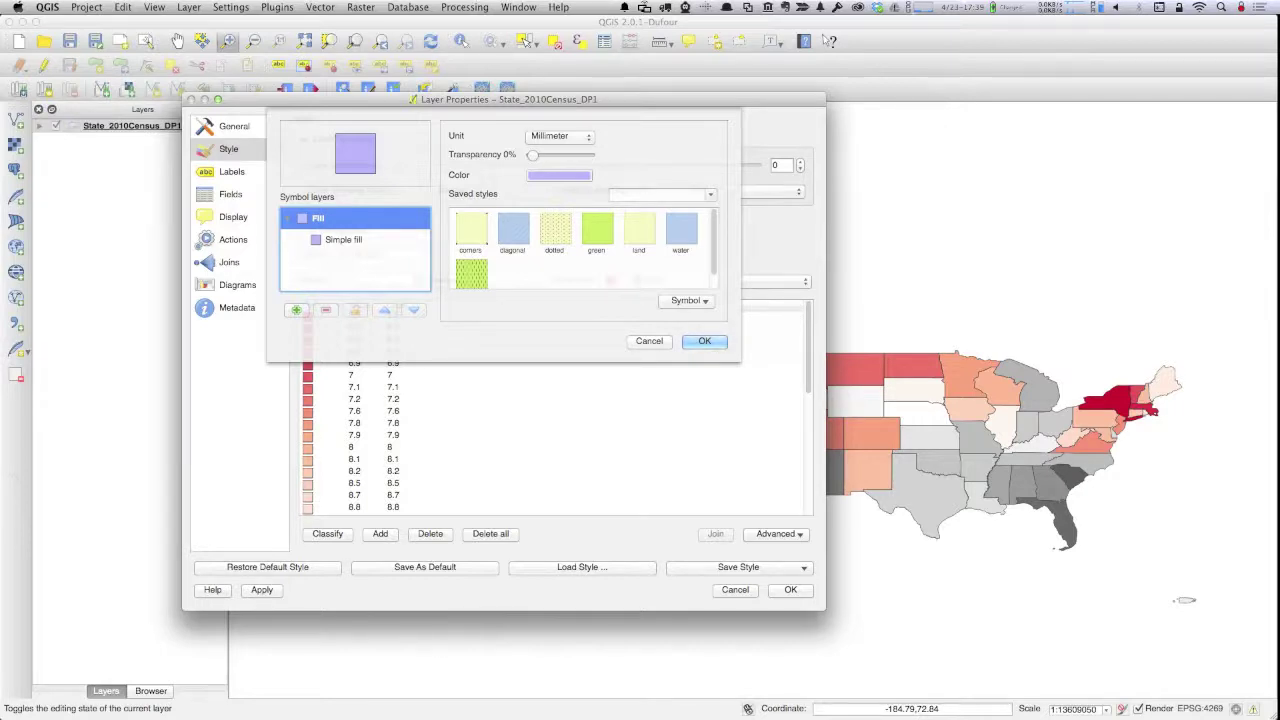
left_click(650, 341)
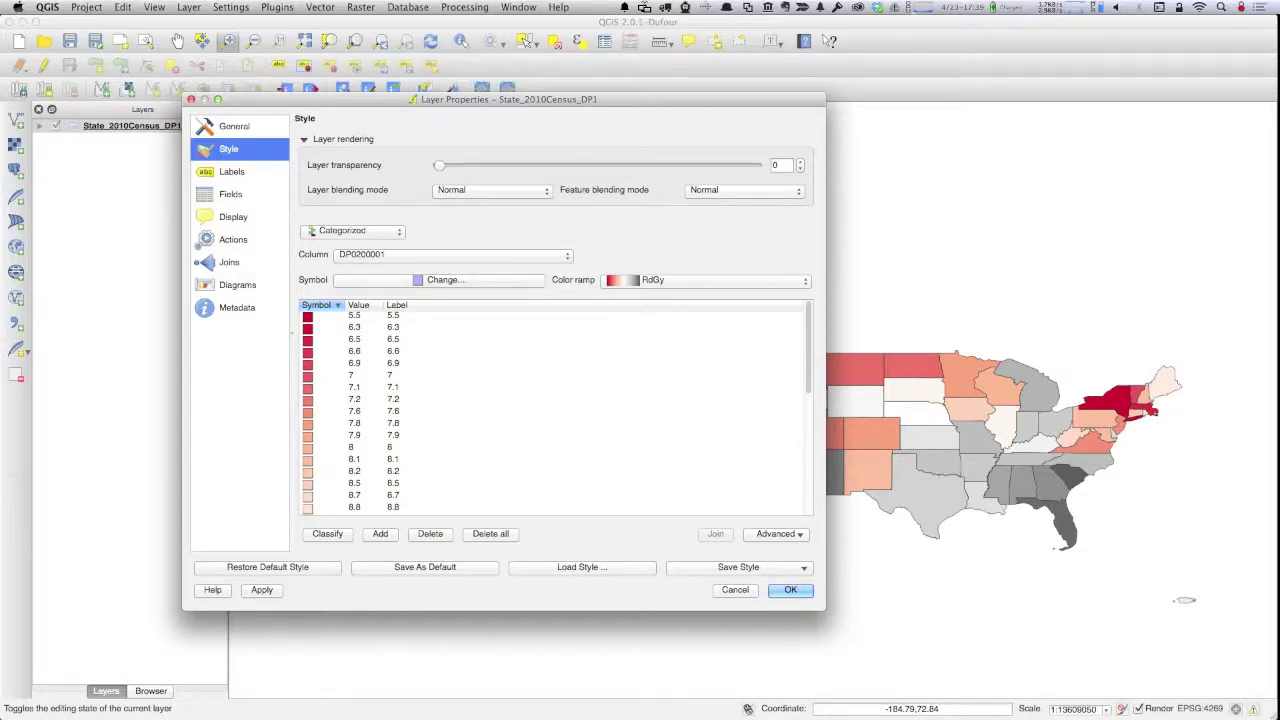
- Save the layer style as the SLD file census_state_rentalVacancyRate_02.sld in the census data folder and accept the layer properties
left_click(760, 567)
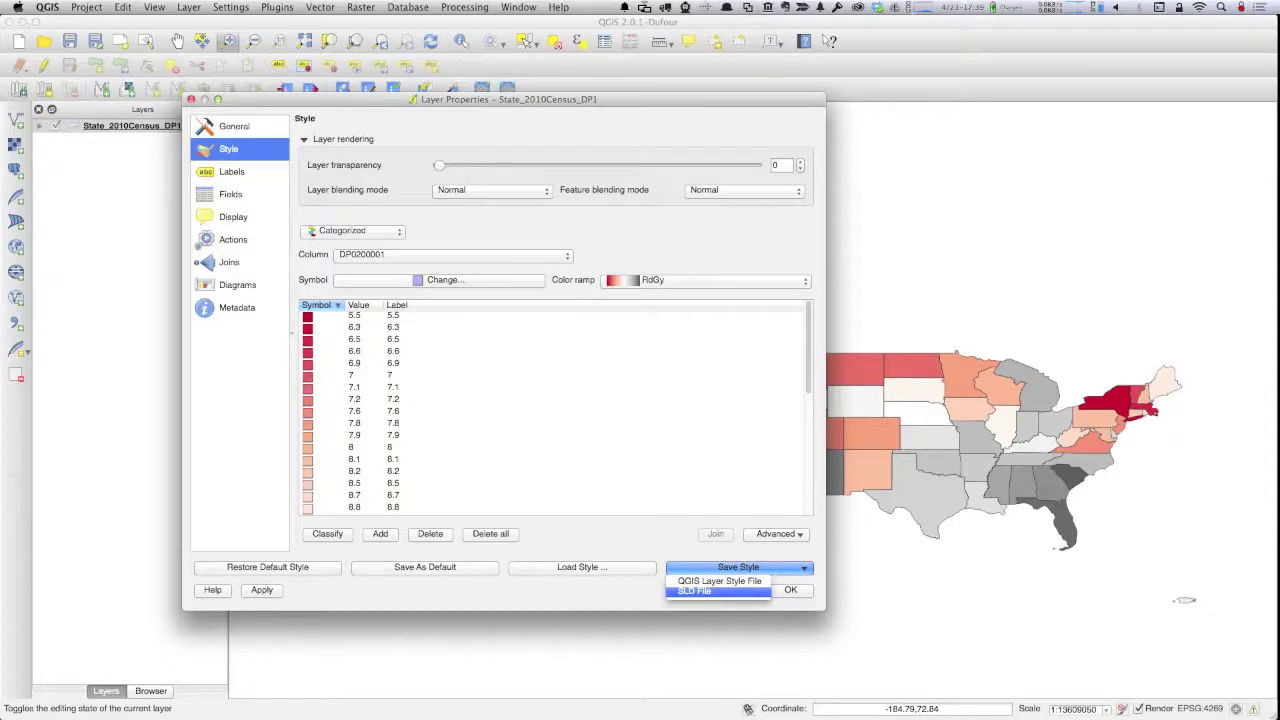
left_click(700, 590)
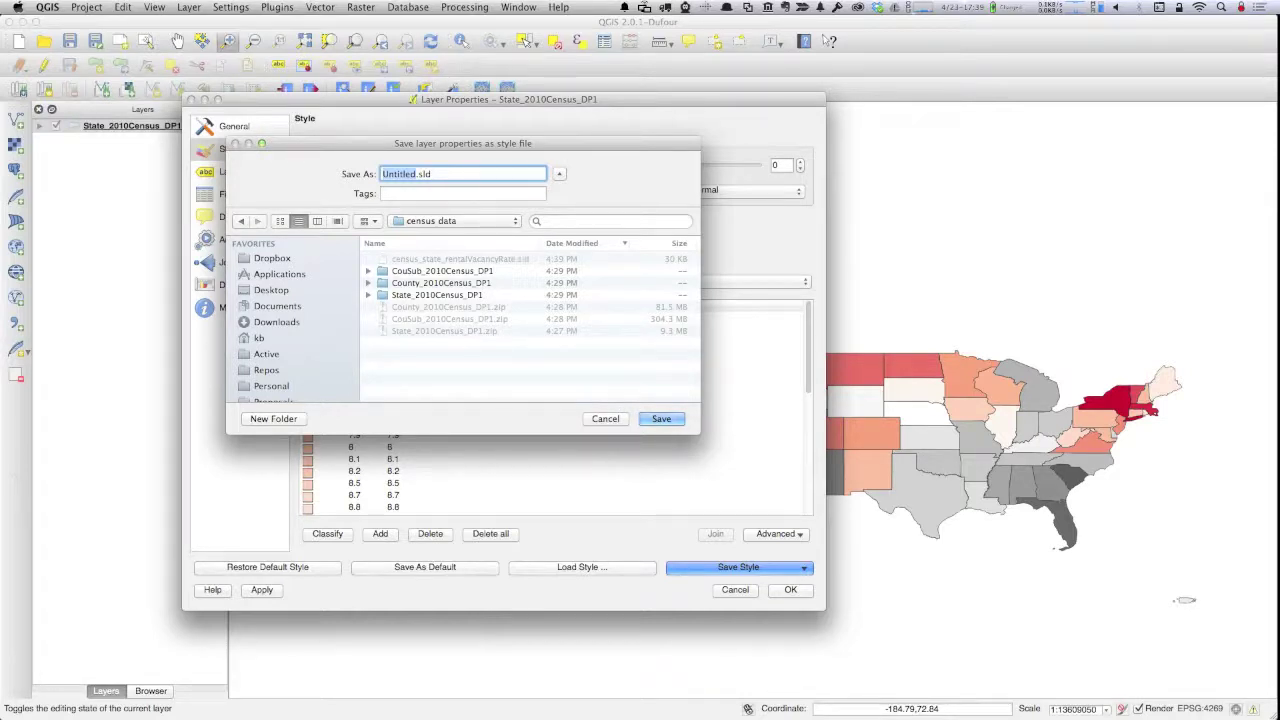
left_click(388, 258)
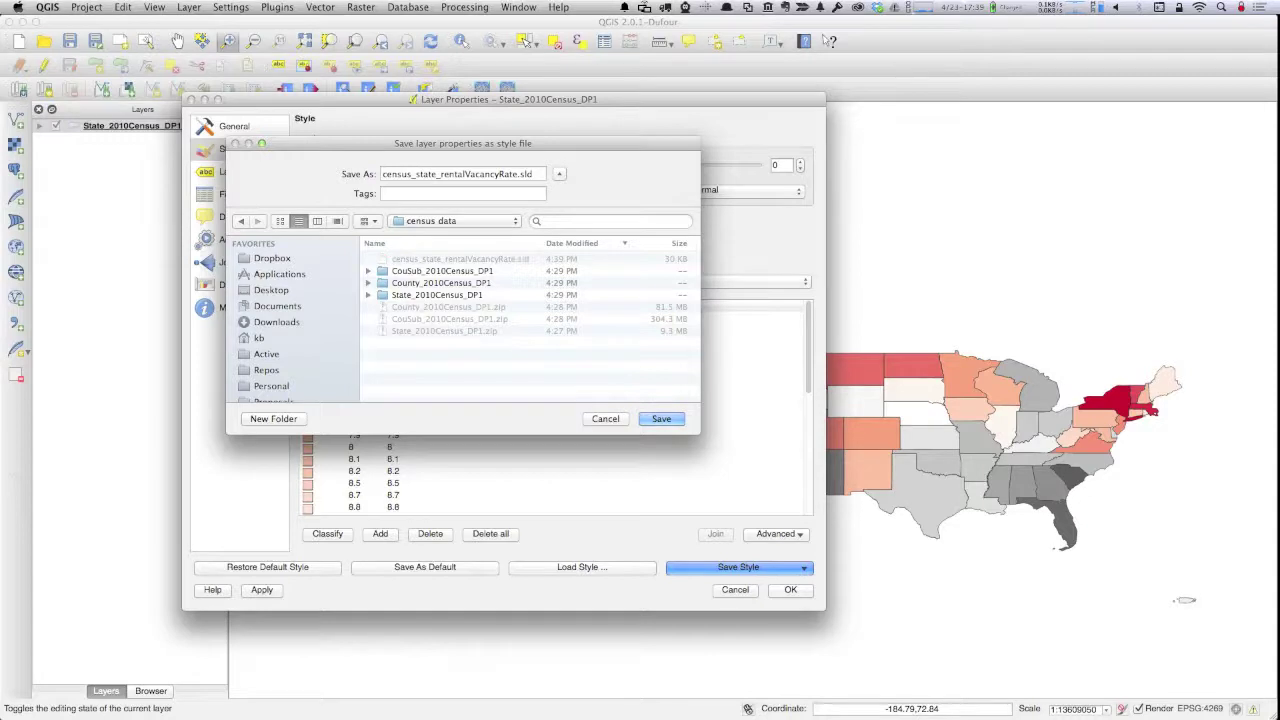
left_click(517, 174)
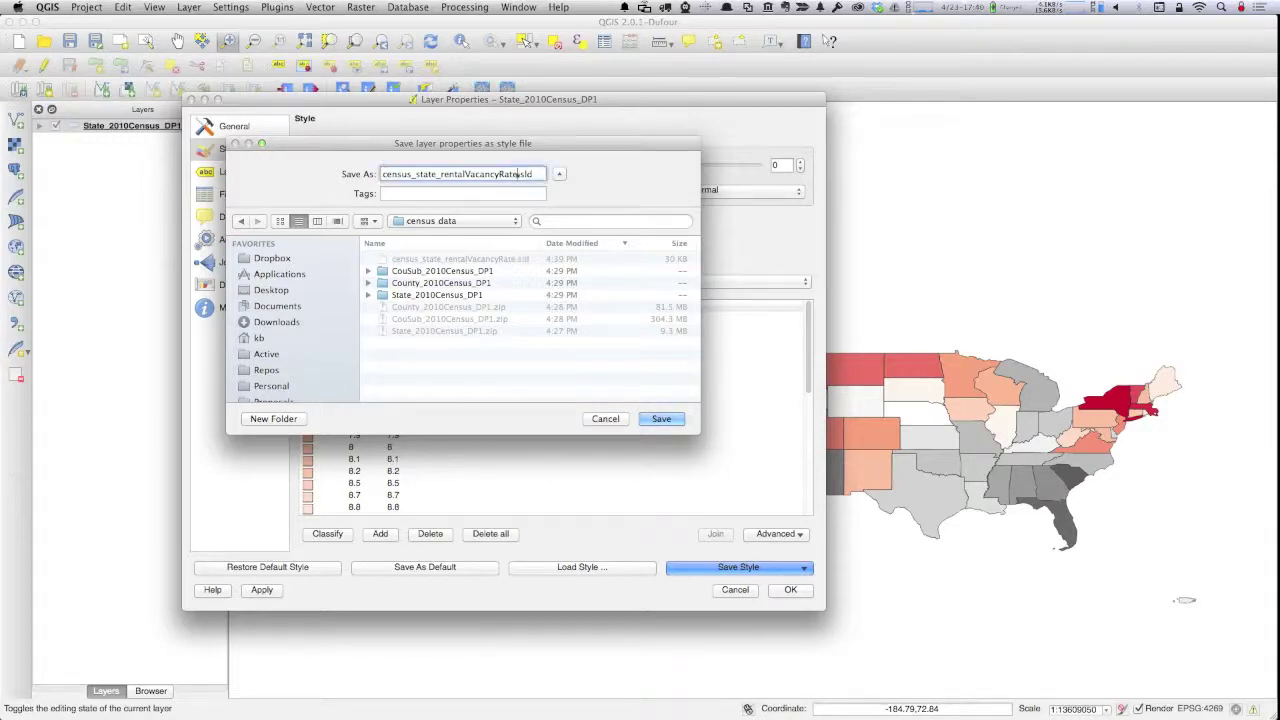
type("_02")
left_click(654, 417)
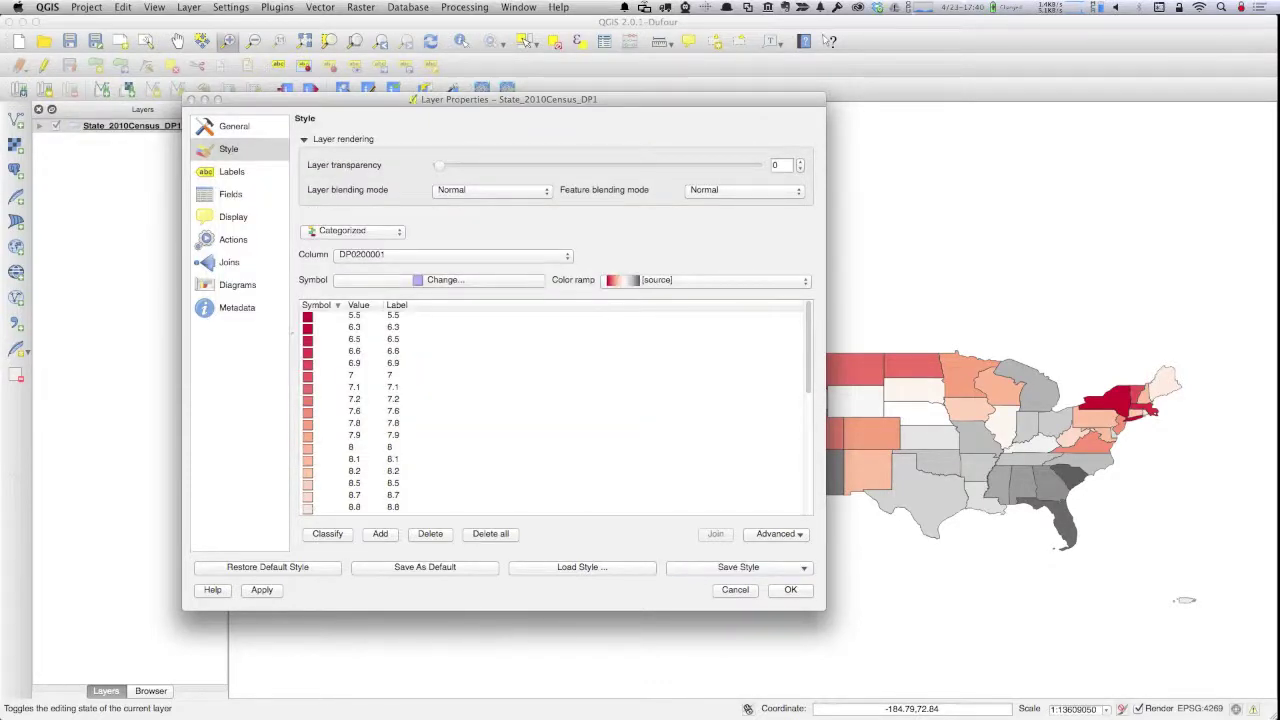
left_click(790, 589)
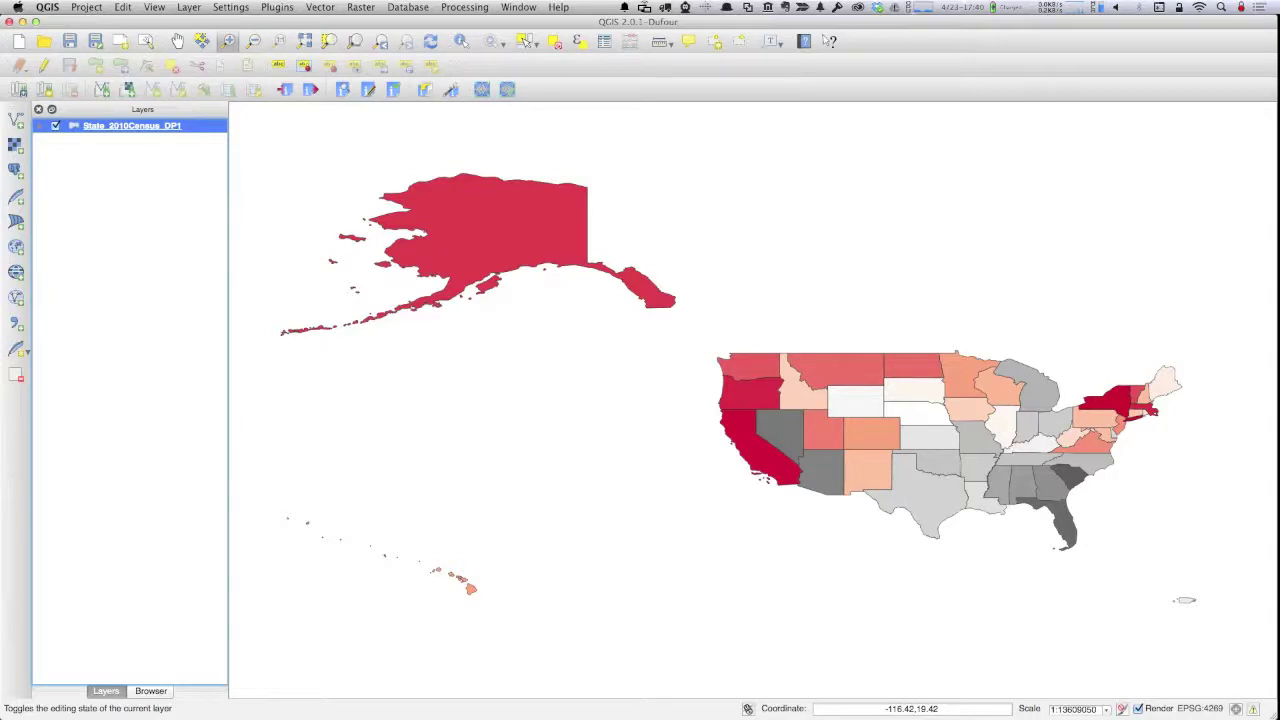
- Switch to GeoServer in Chrome, start a new style and go to its SLD file upload
key("super+Tab")
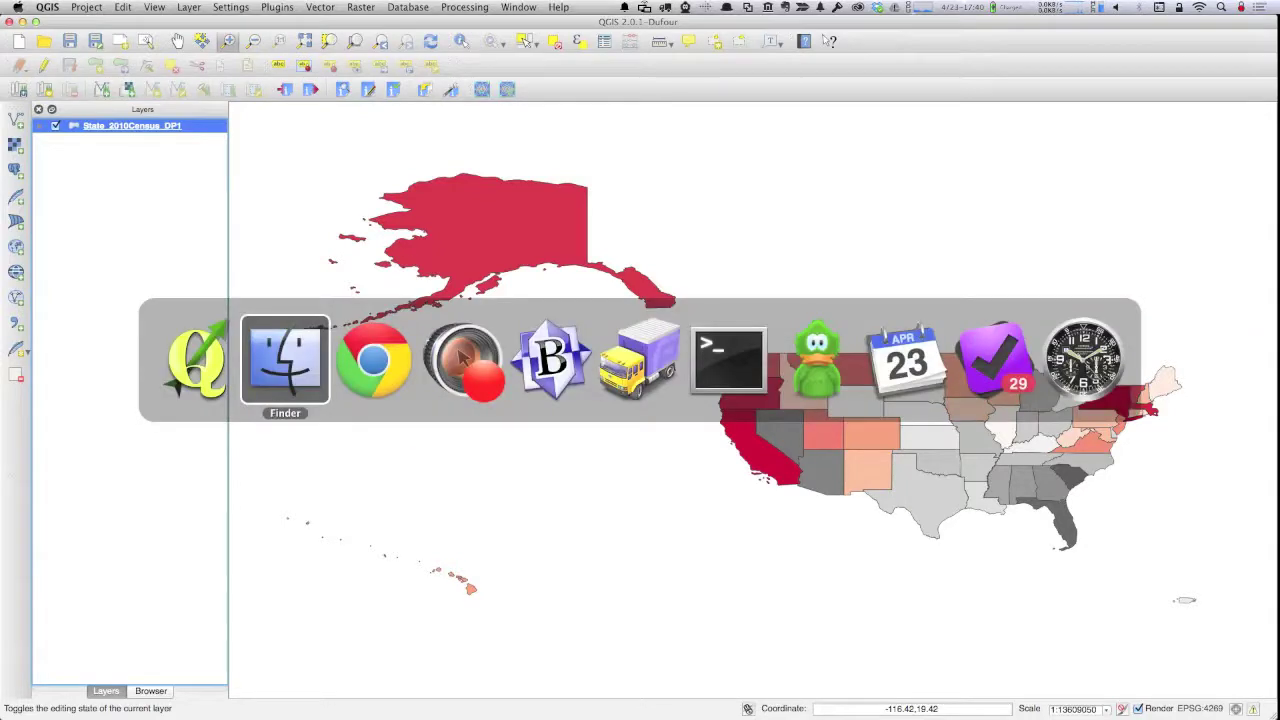
key("super+Tab")
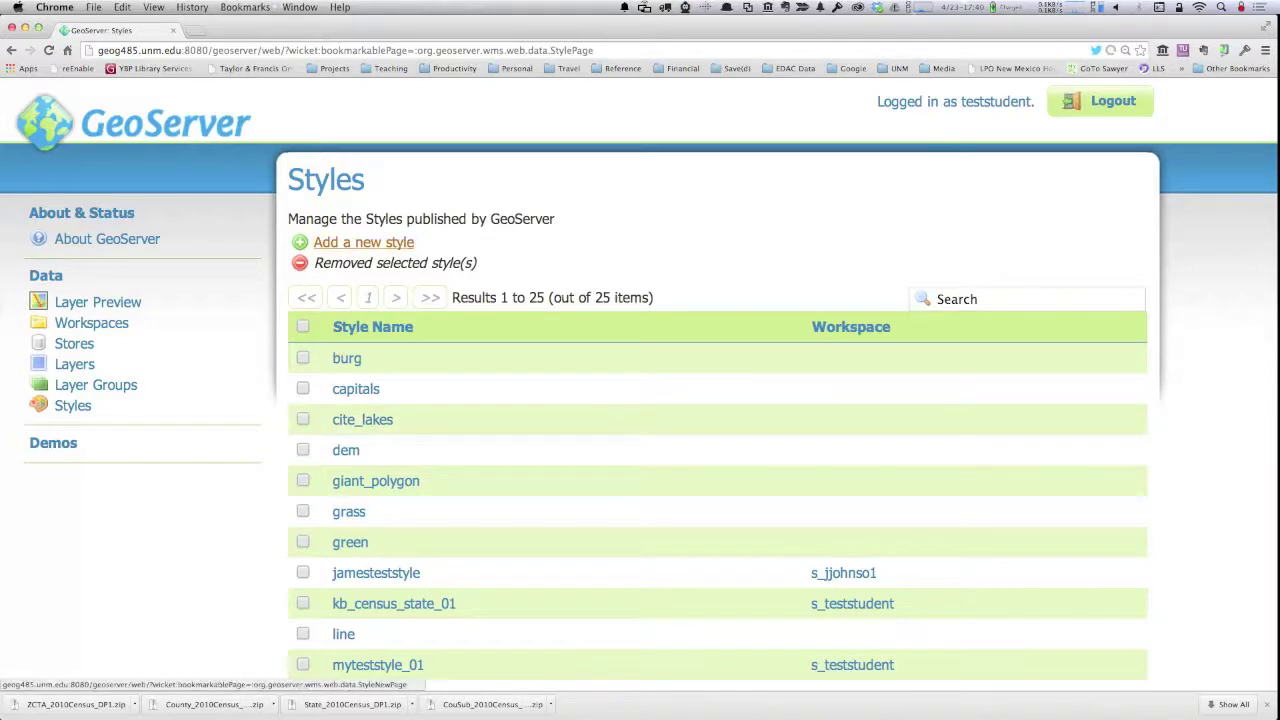
left_click(350, 243)
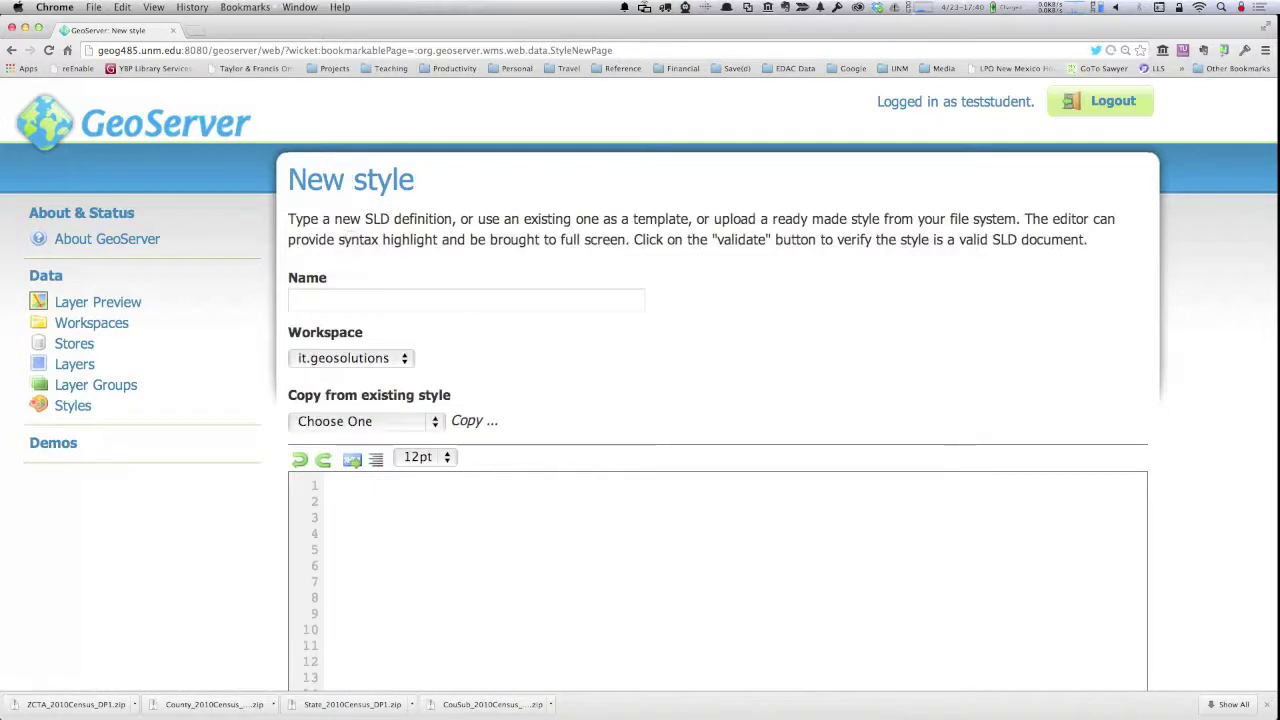
scroll(640, 400, "down", 10)
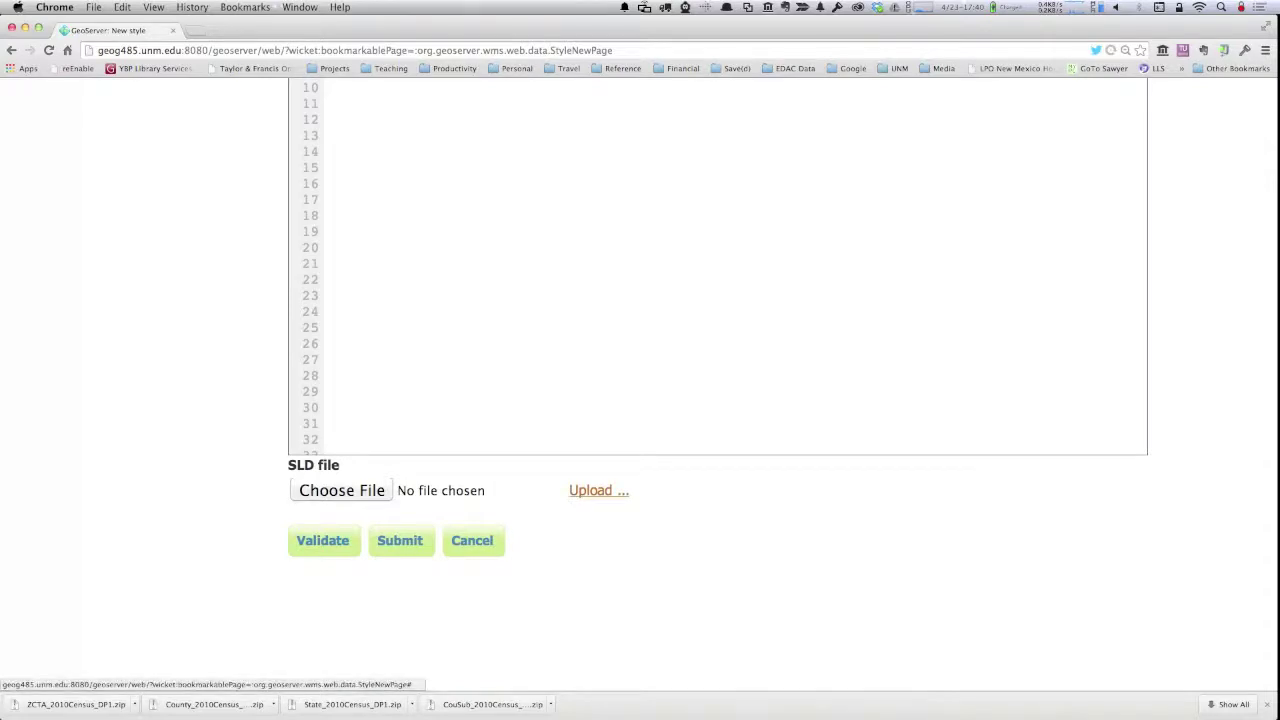
left_click(598, 490)
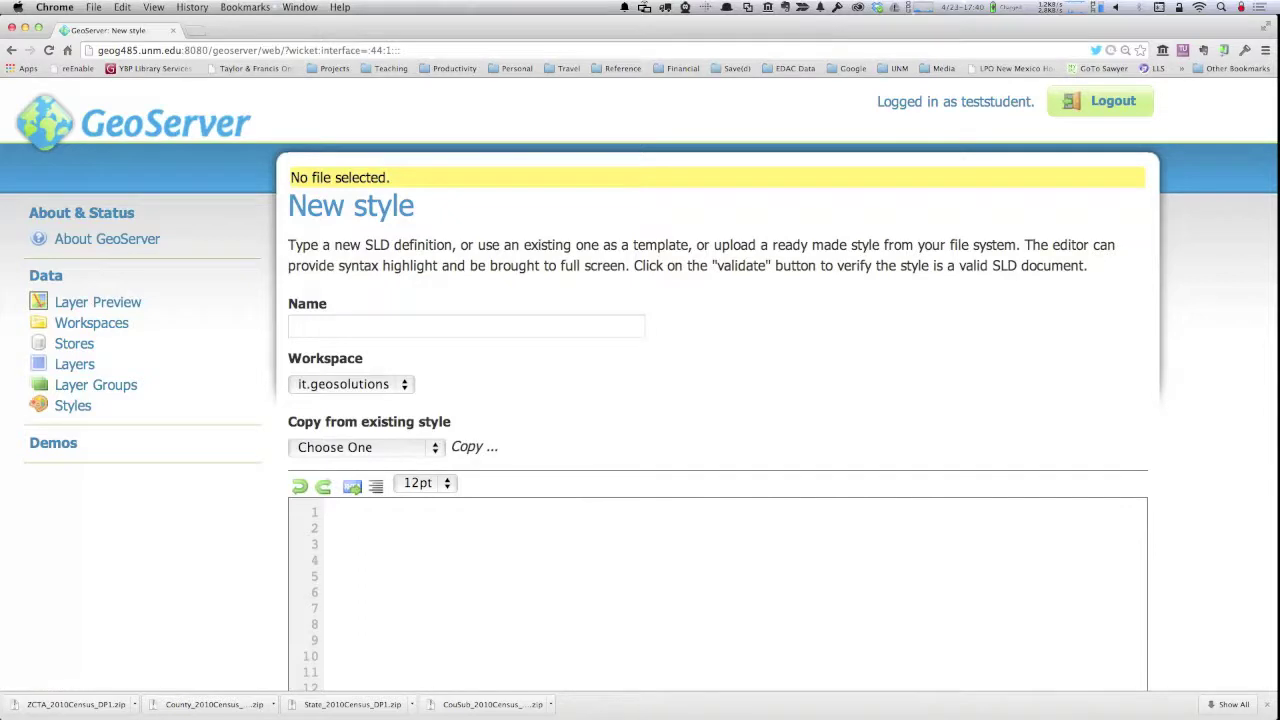
scroll(640, 400, "down", 10)
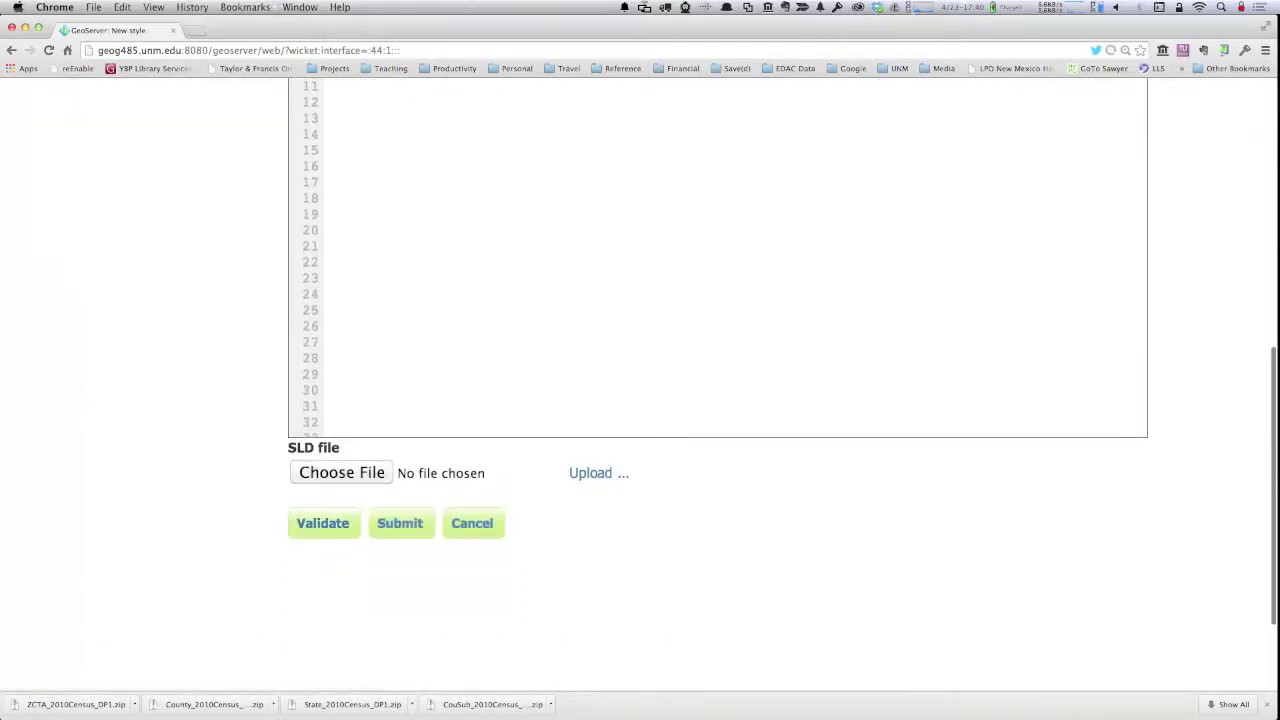
- Upload census_state_rentalVacancyRate_02.sld from Dropbox's Active/GIS Data/census data folder into the new style
left_click(336, 471)
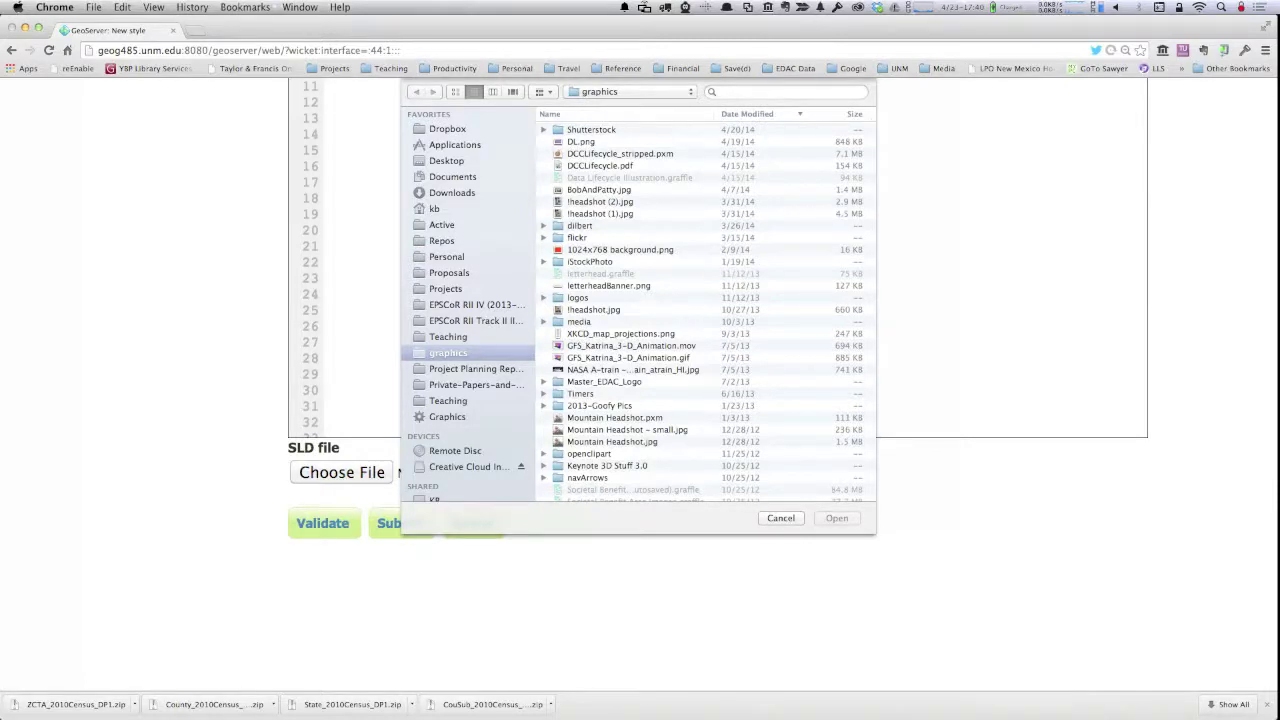
left_click(447, 129)
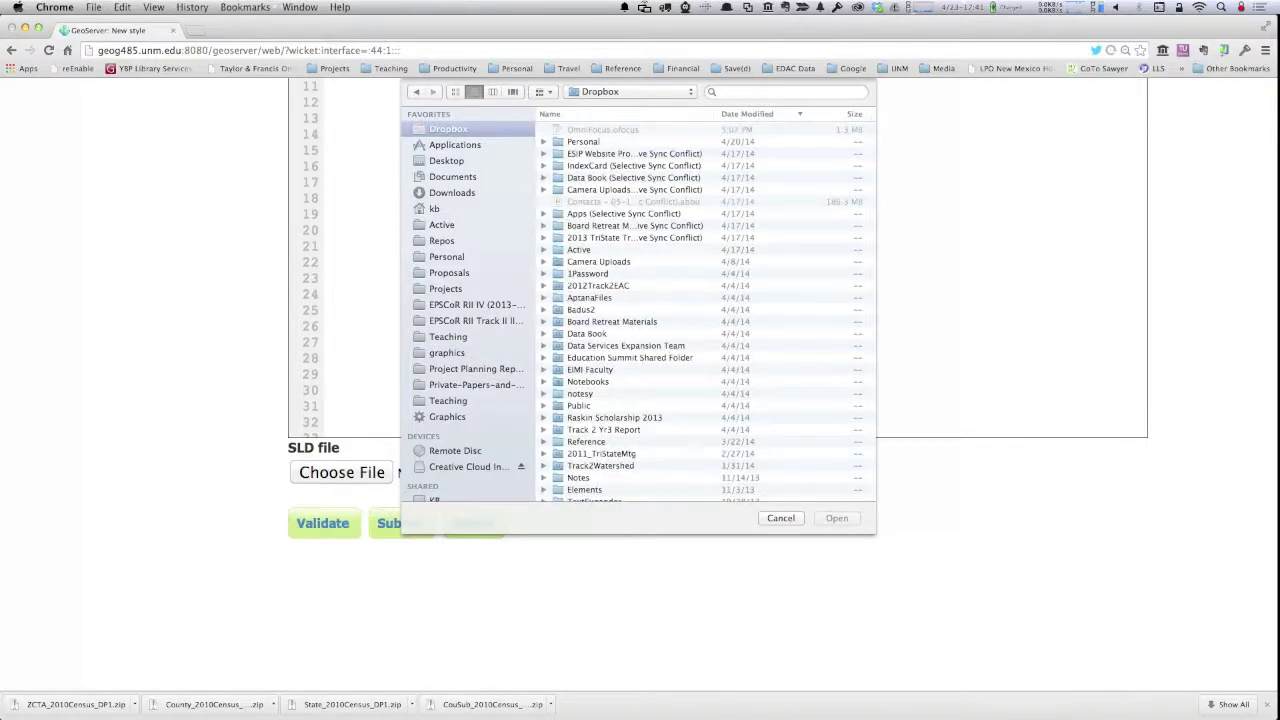
left_click(634, 189)
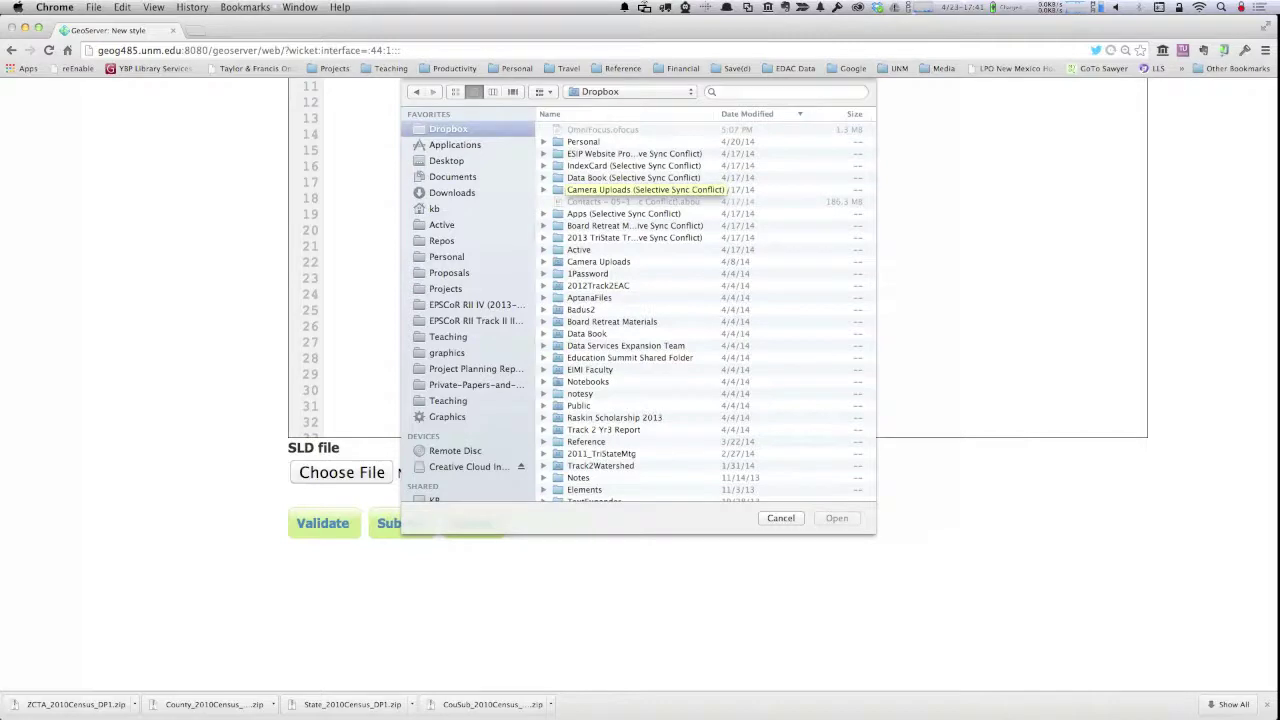
left_click(570, 113)
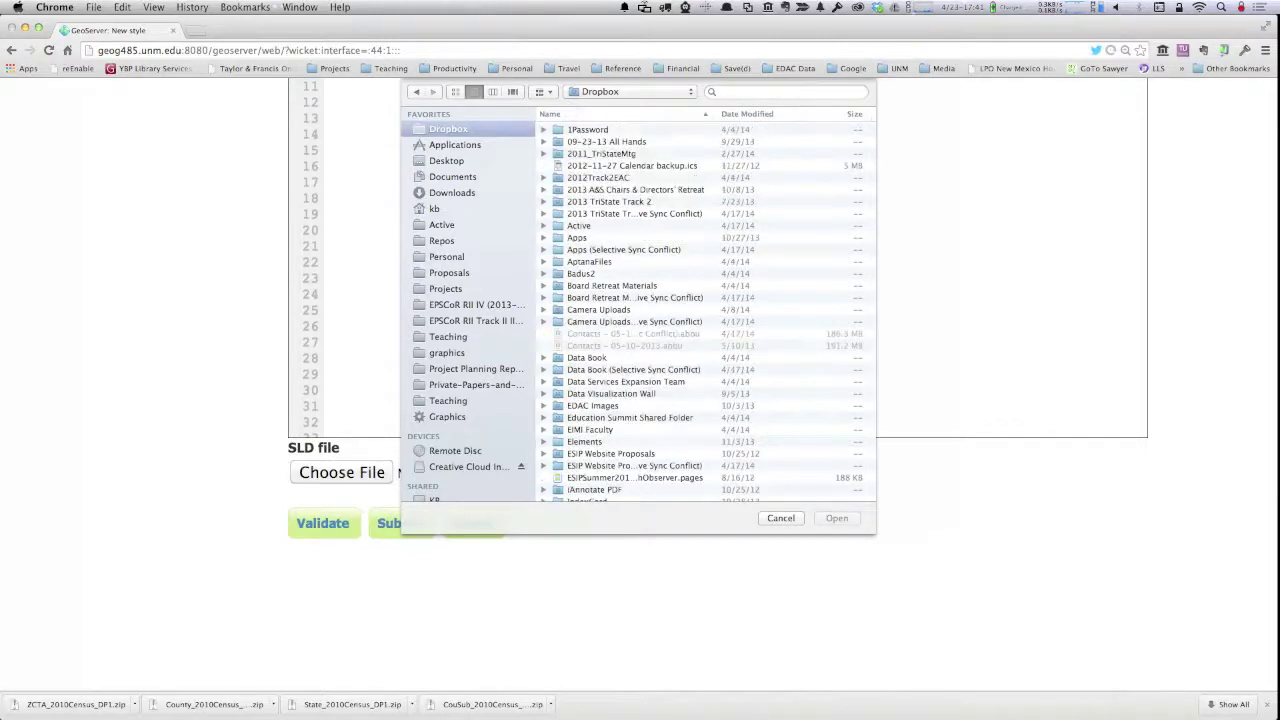
double_click(560, 225)
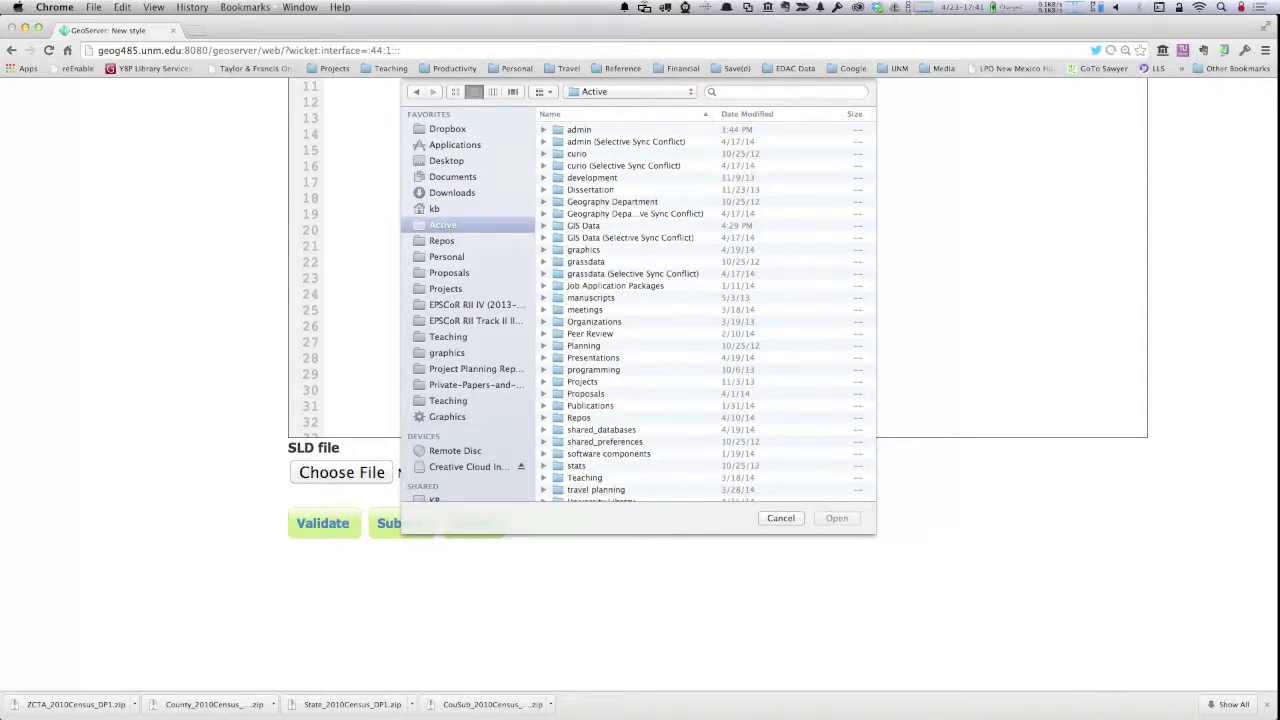
double_click(583, 225)
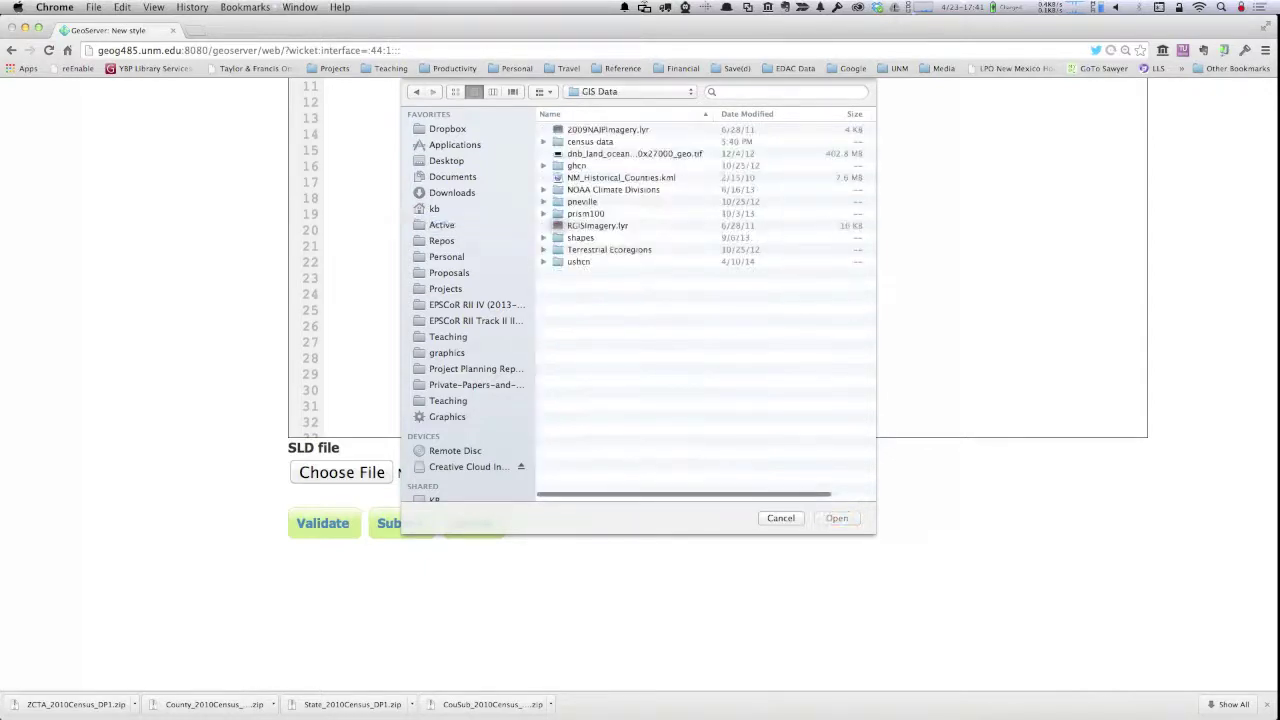
left_click(590, 141)
key("Return")
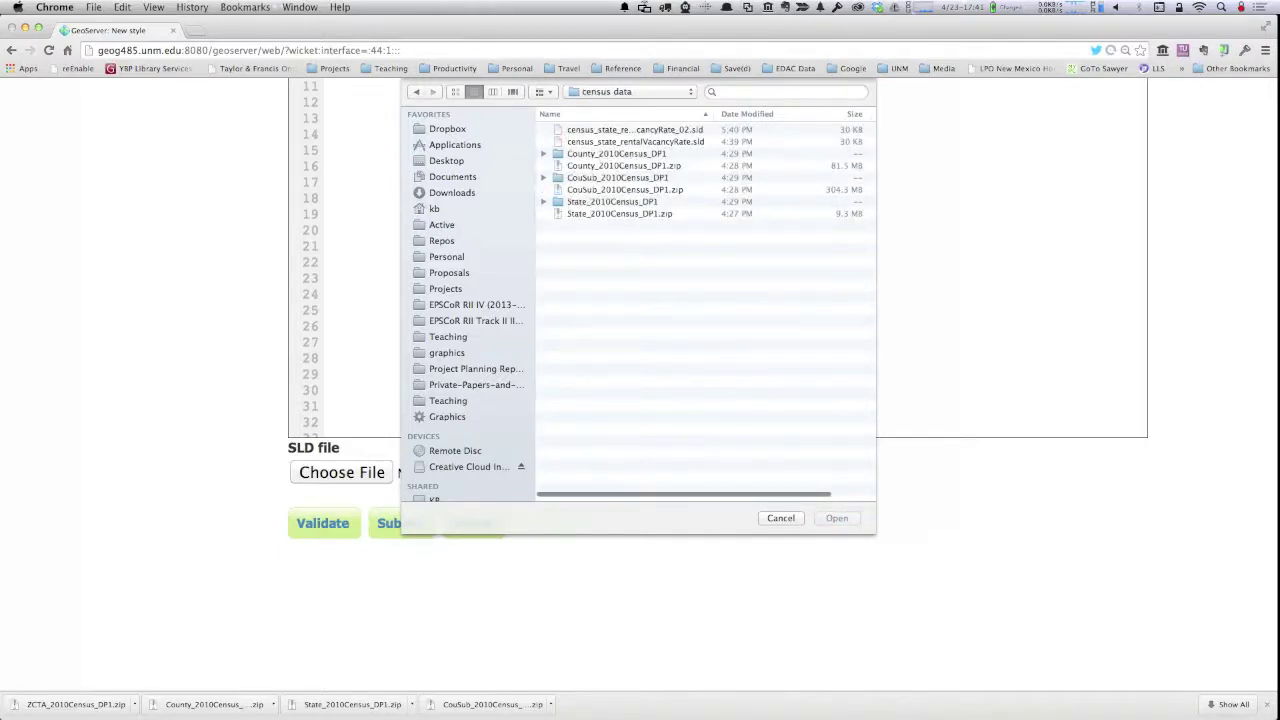
left_click(634, 129)
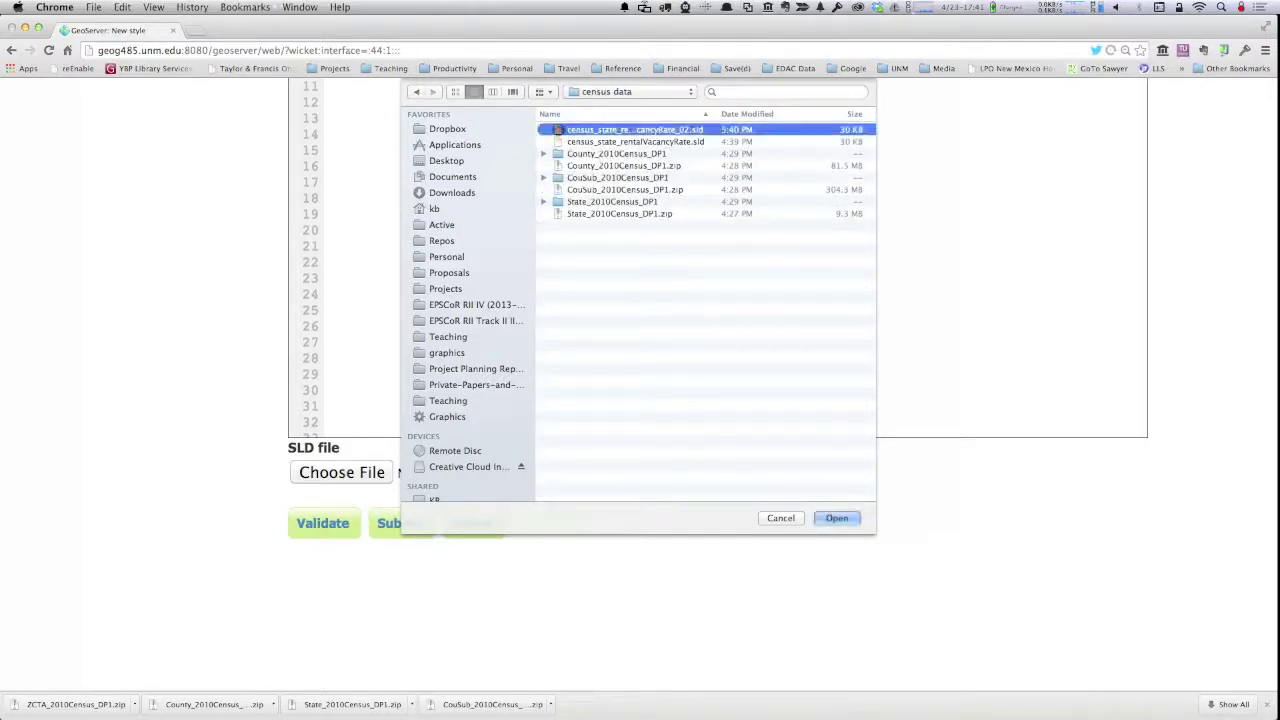
left_click(836, 518)
left_click(598, 473)
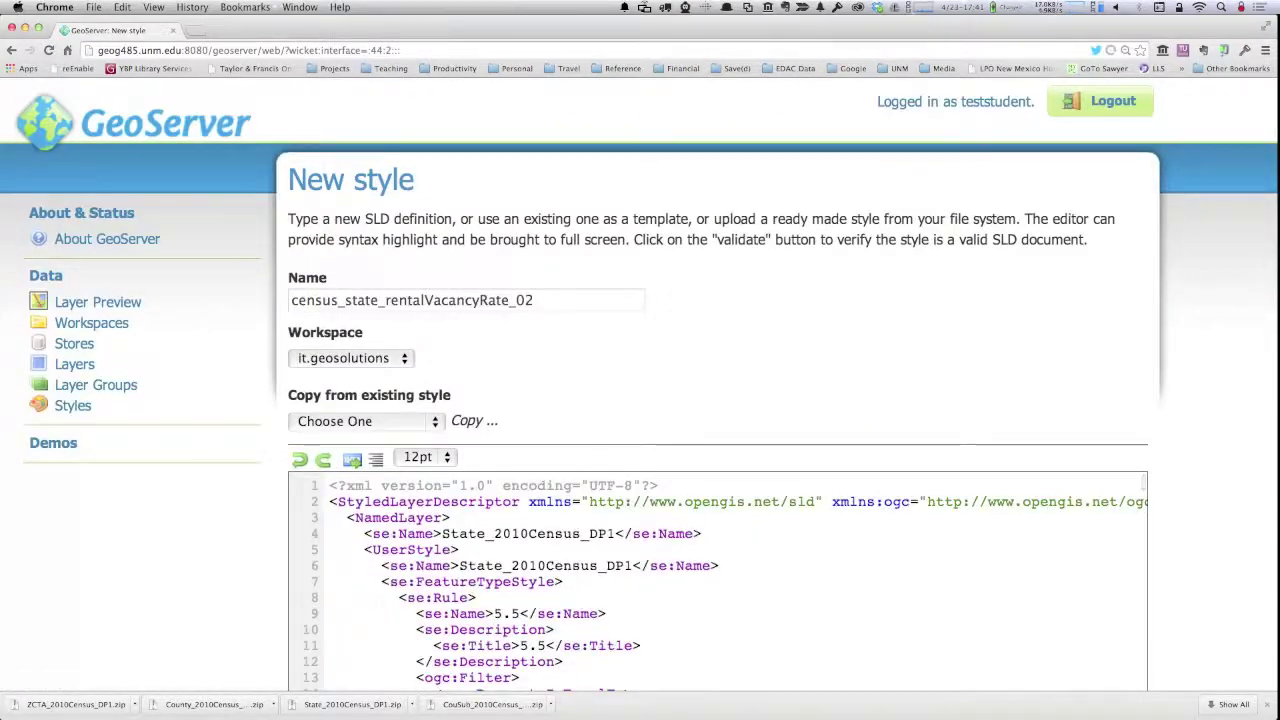
- Assign the new style to the s_teststudent workspace and validate its SLD
scroll(640, 400, "down", 3)
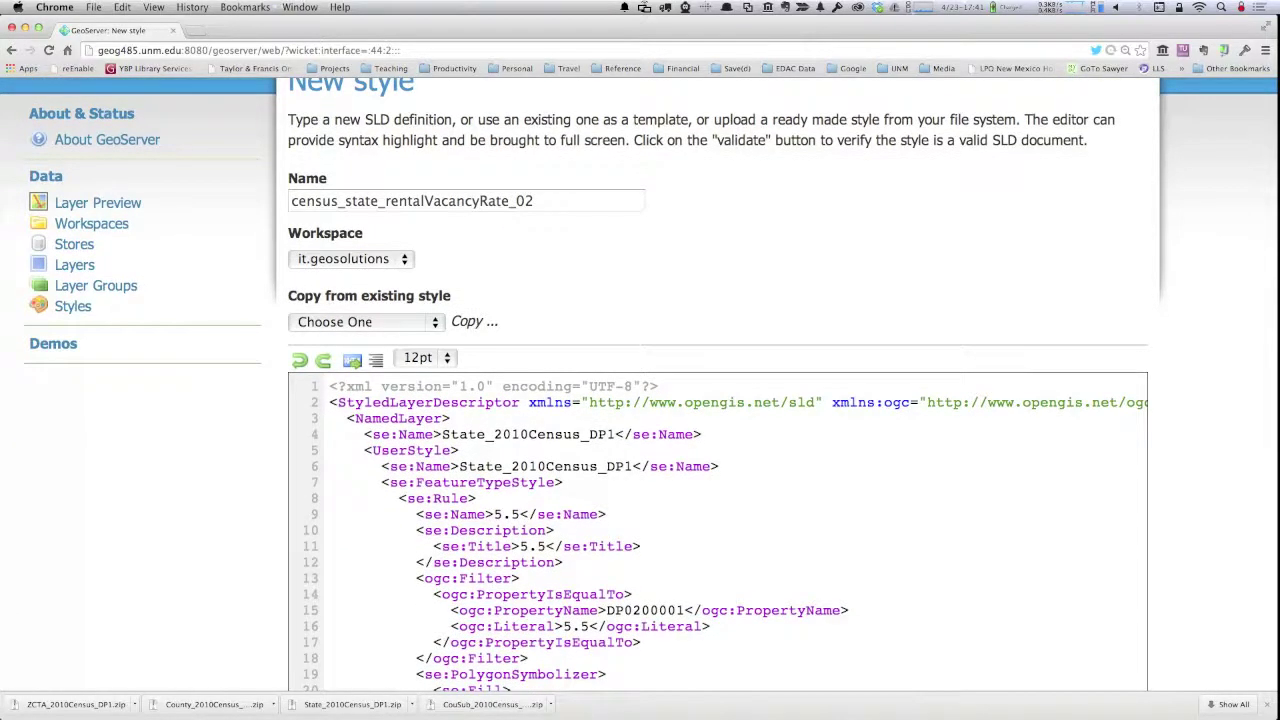
left_click(350, 259)
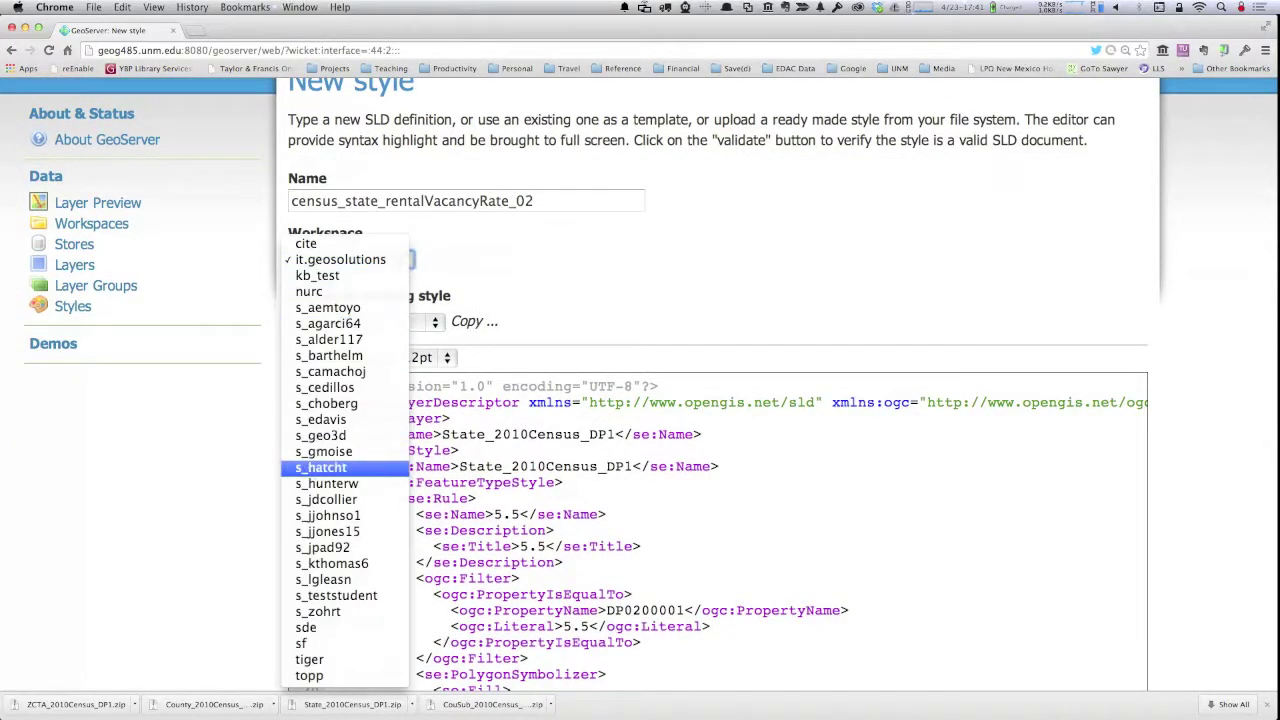
left_click(336, 595)
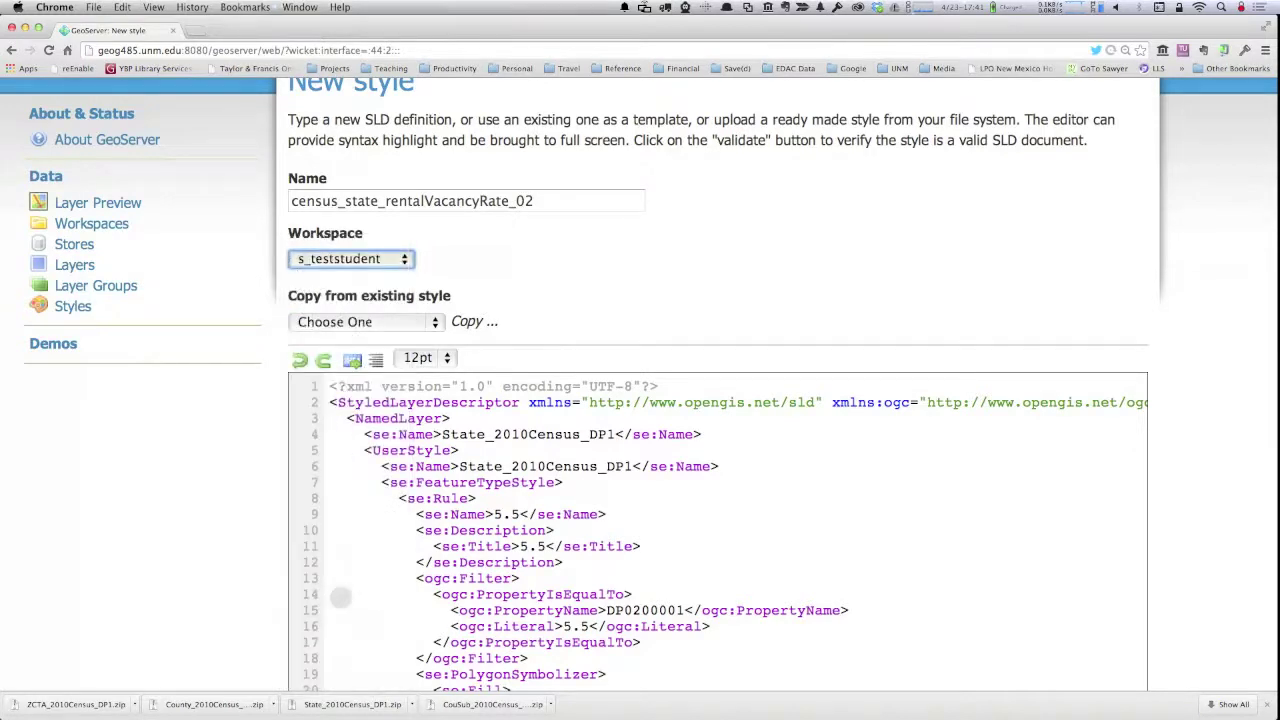
scroll(322, 383, "down", 10)
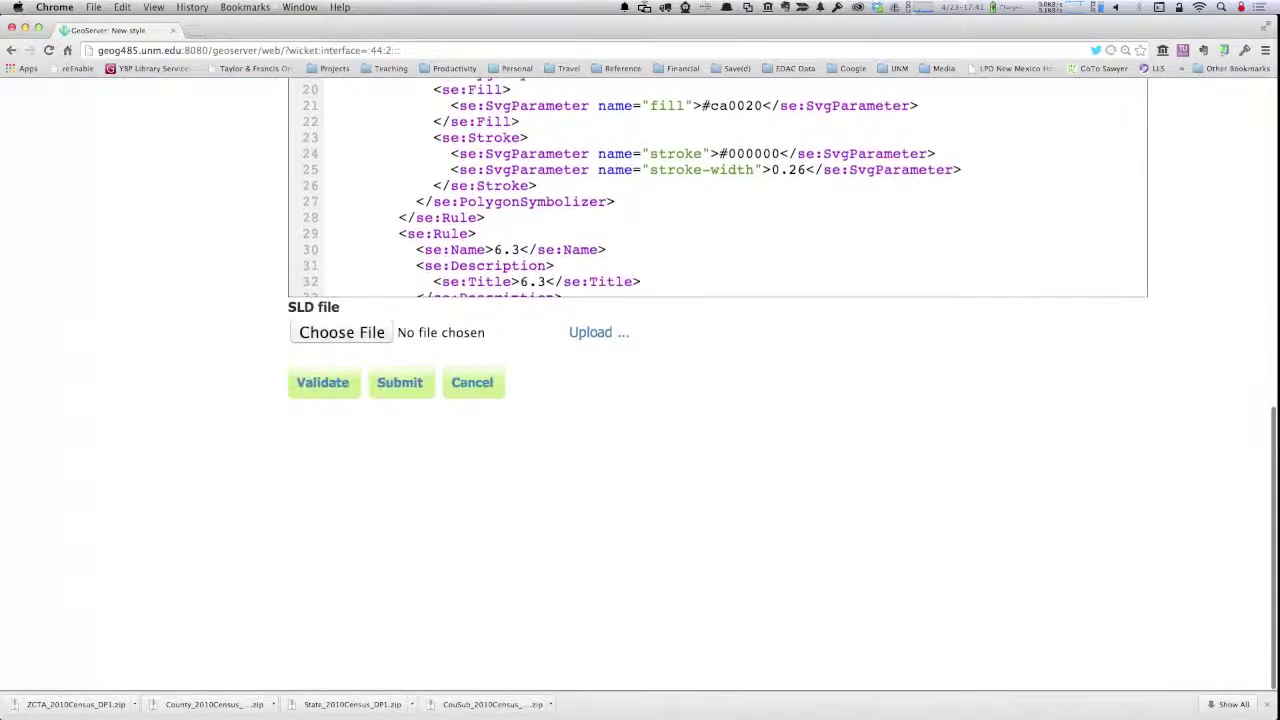
left_click(325, 383)
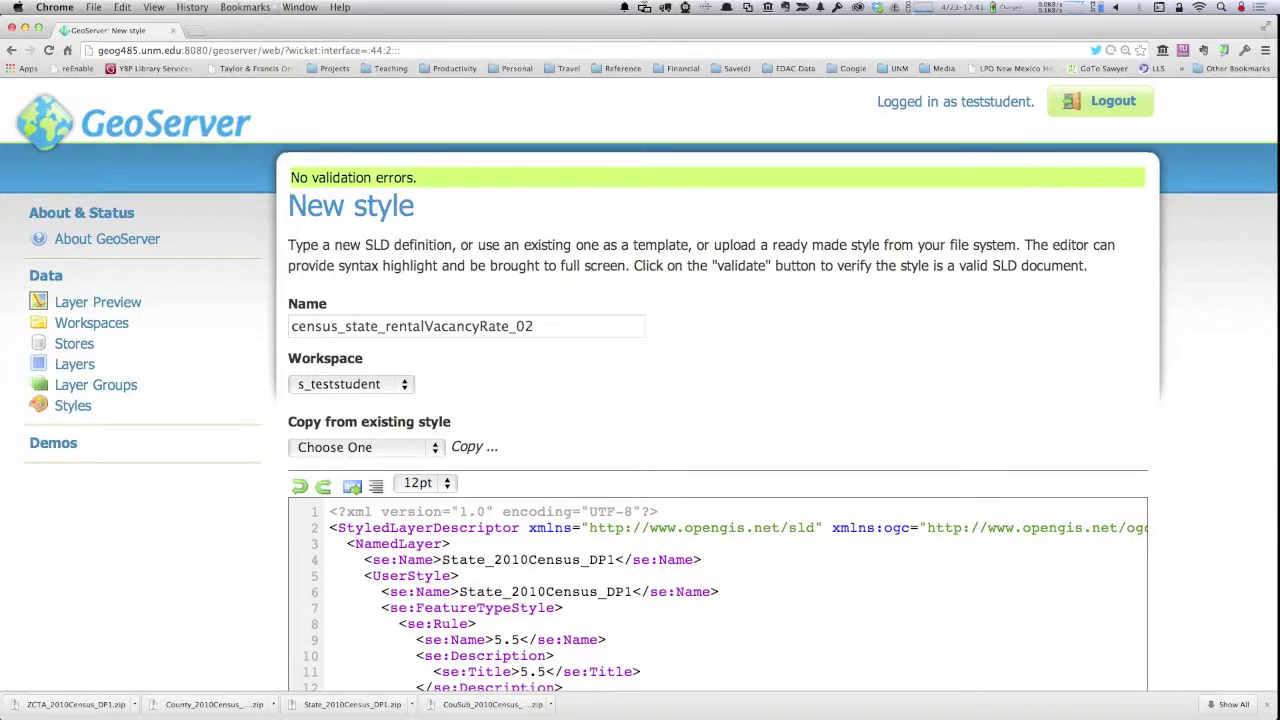
- Submit the validated census_state_rentalVacancyRate_02 style and open the s_teststudent layer State_2010Census_DP1 for editing
scroll(400, 383, "down", 10)
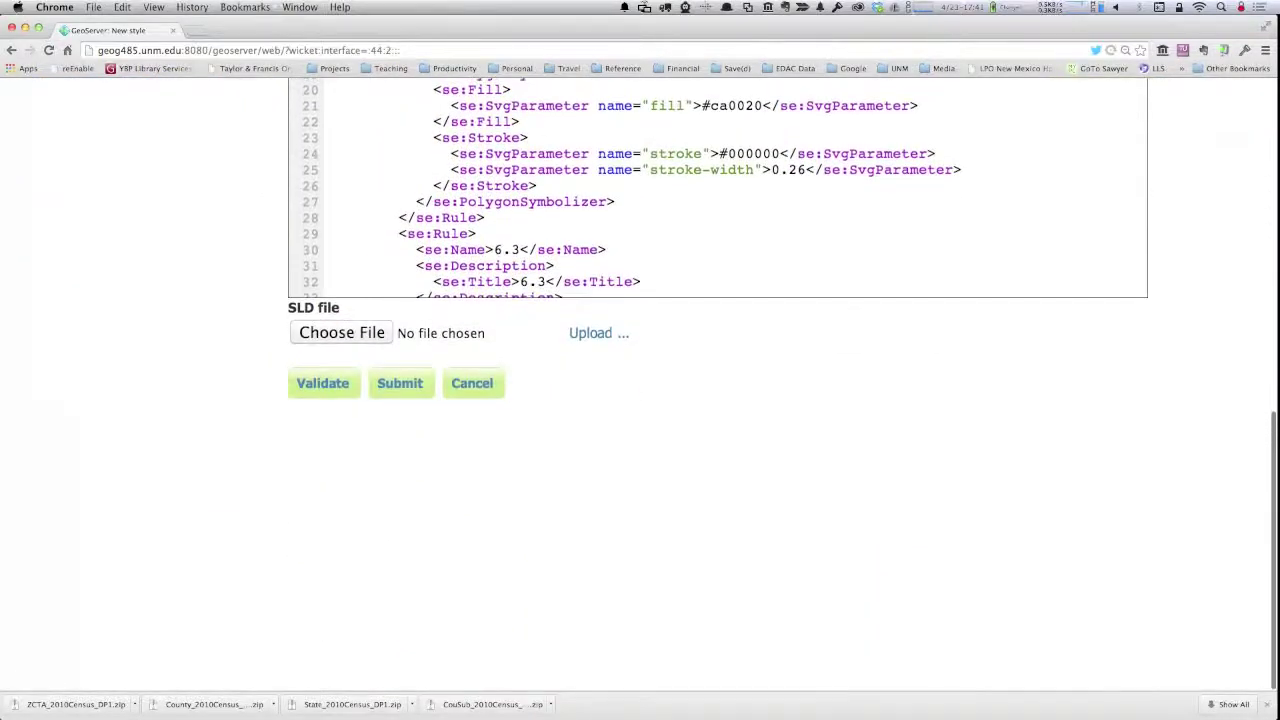
left_click(400, 383)
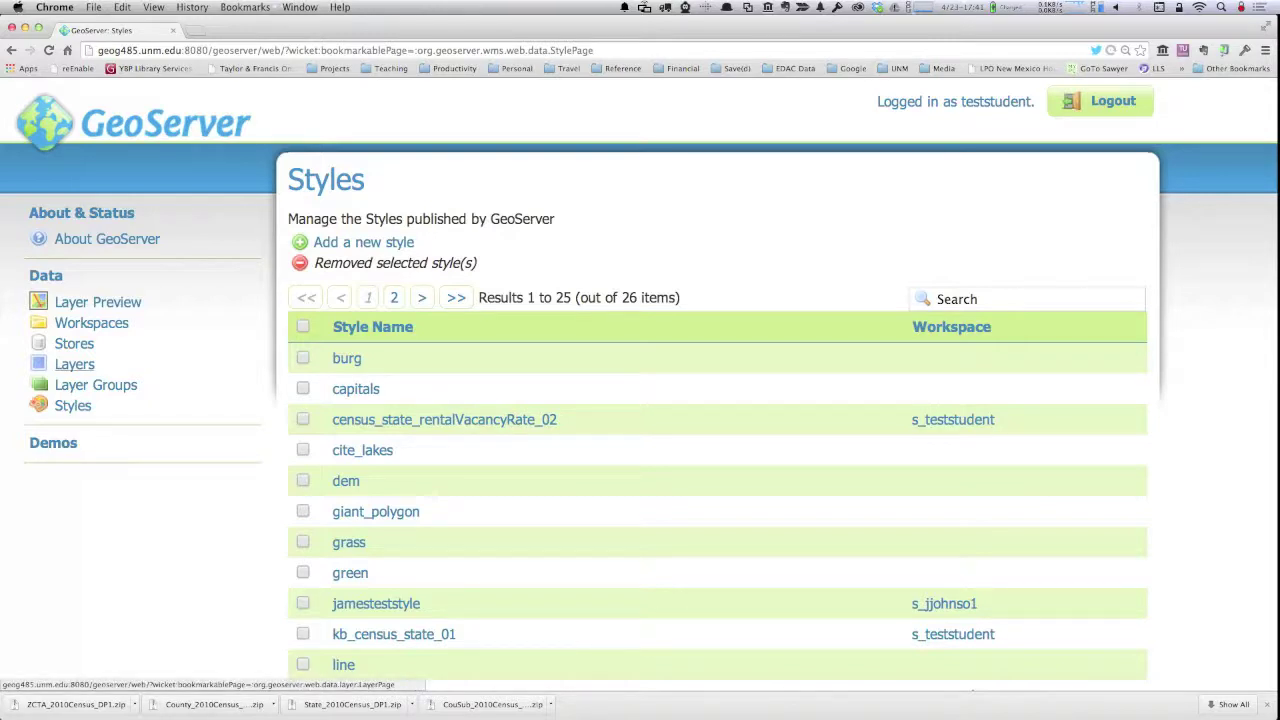
left_click(74, 364)
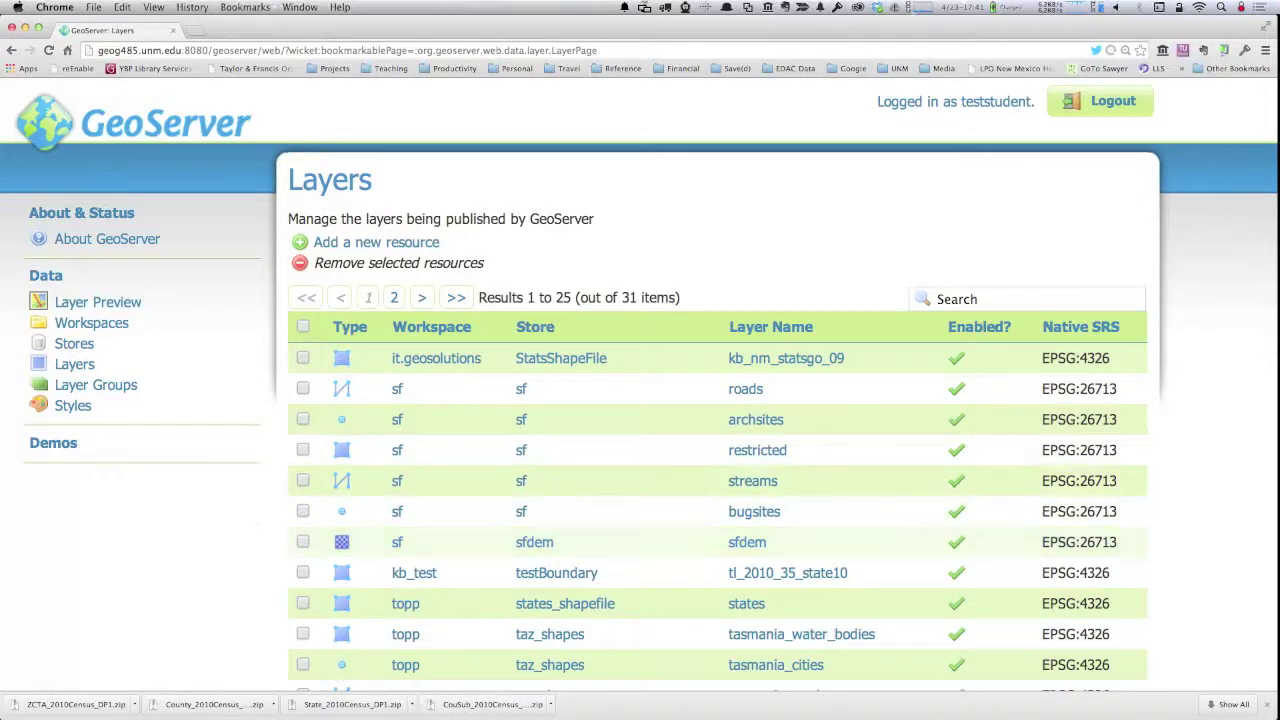
scroll(422, 578, "down", 10)
left_click(393, 578)
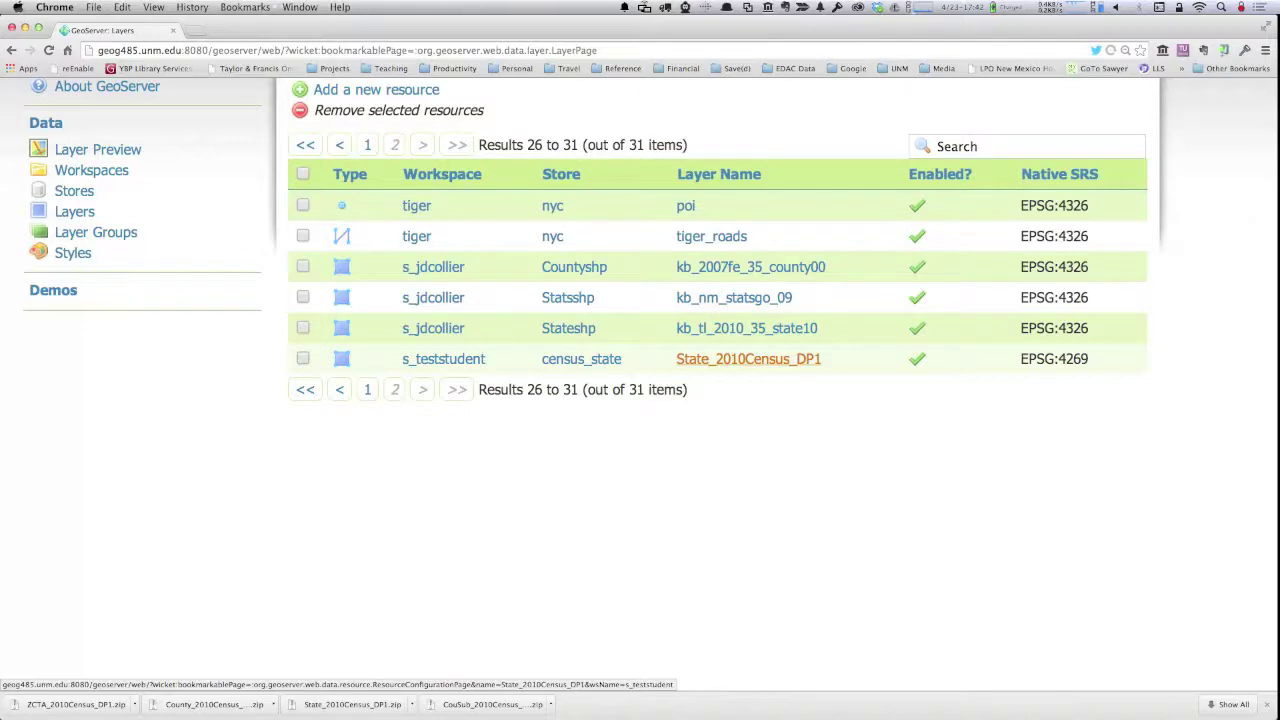
left_click(748, 359)
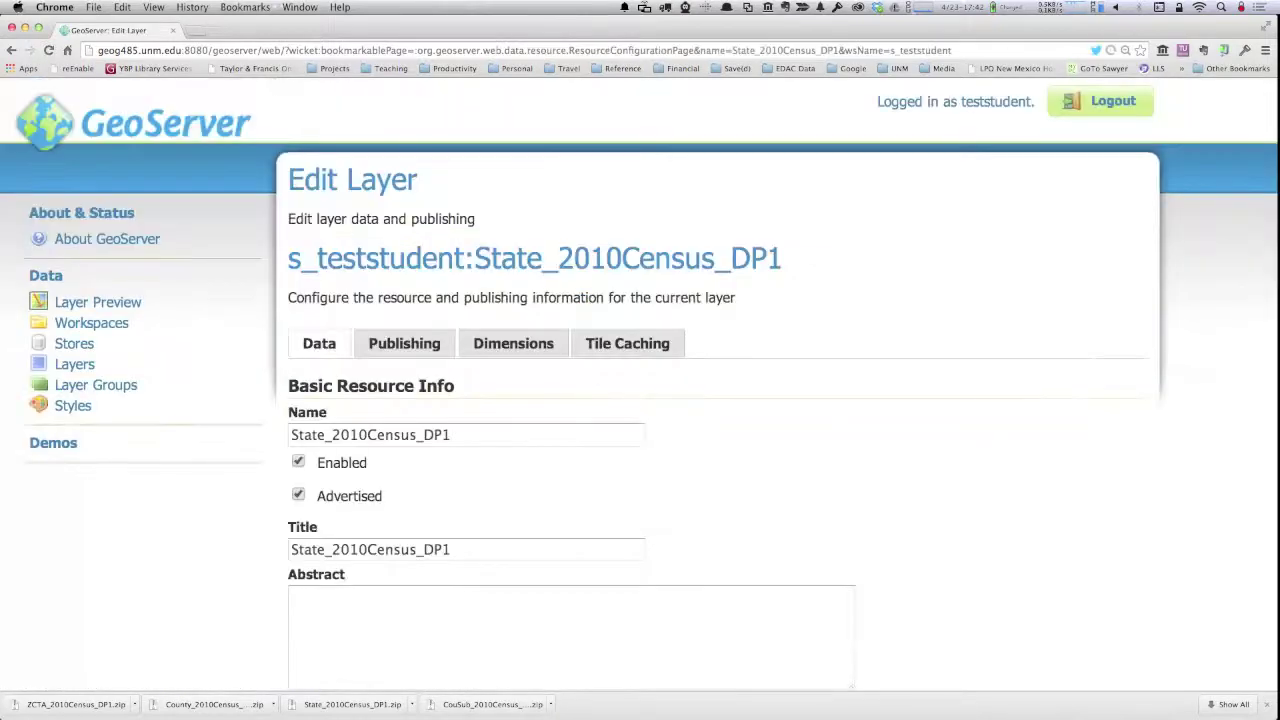
- In the layer's publishing settings, set the WMS default style to census_state_rentalVacancyRate_02
left_click(406, 343)
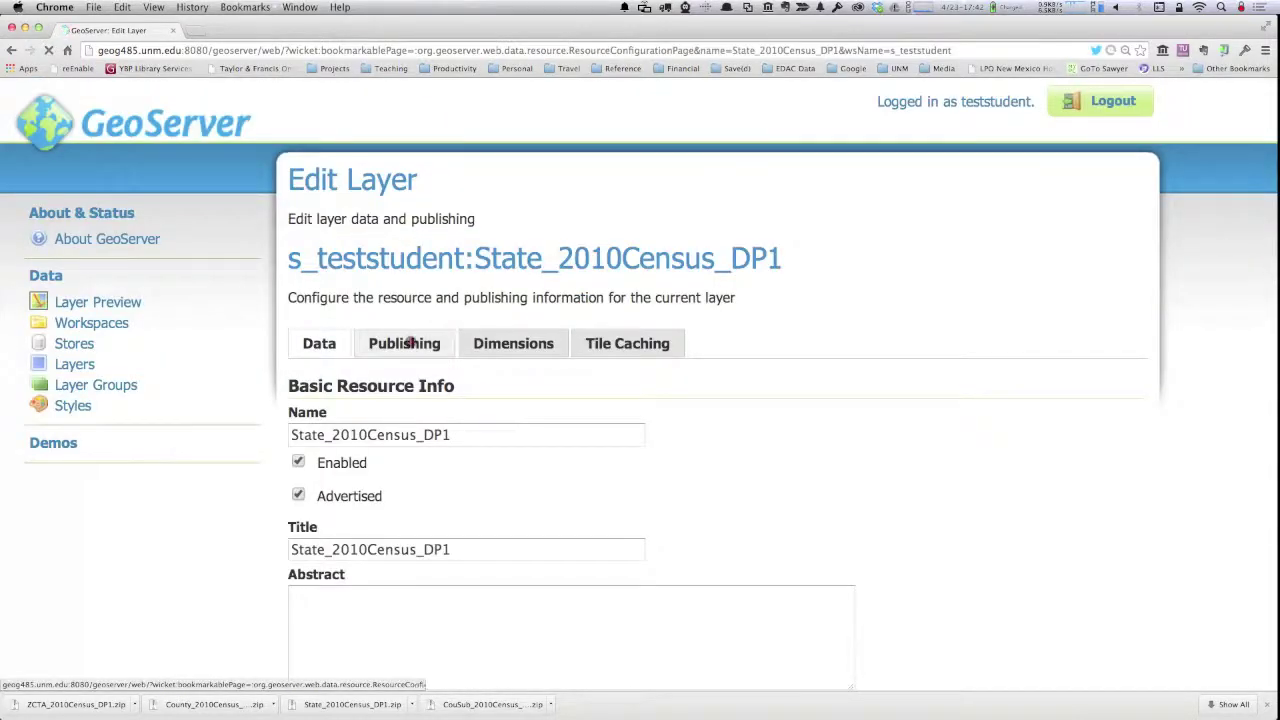
scroll(408, 343, "down", 5)
scroll(427, 384, "down", 2)
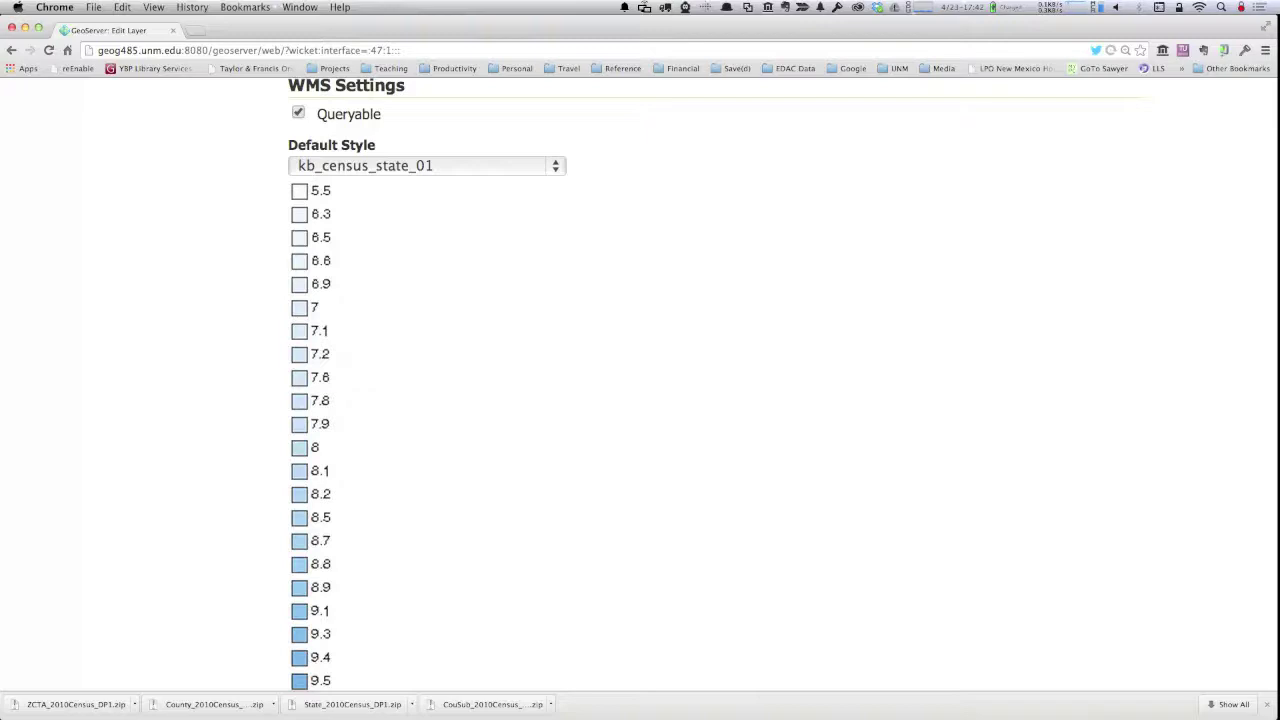
left_click(555, 166)
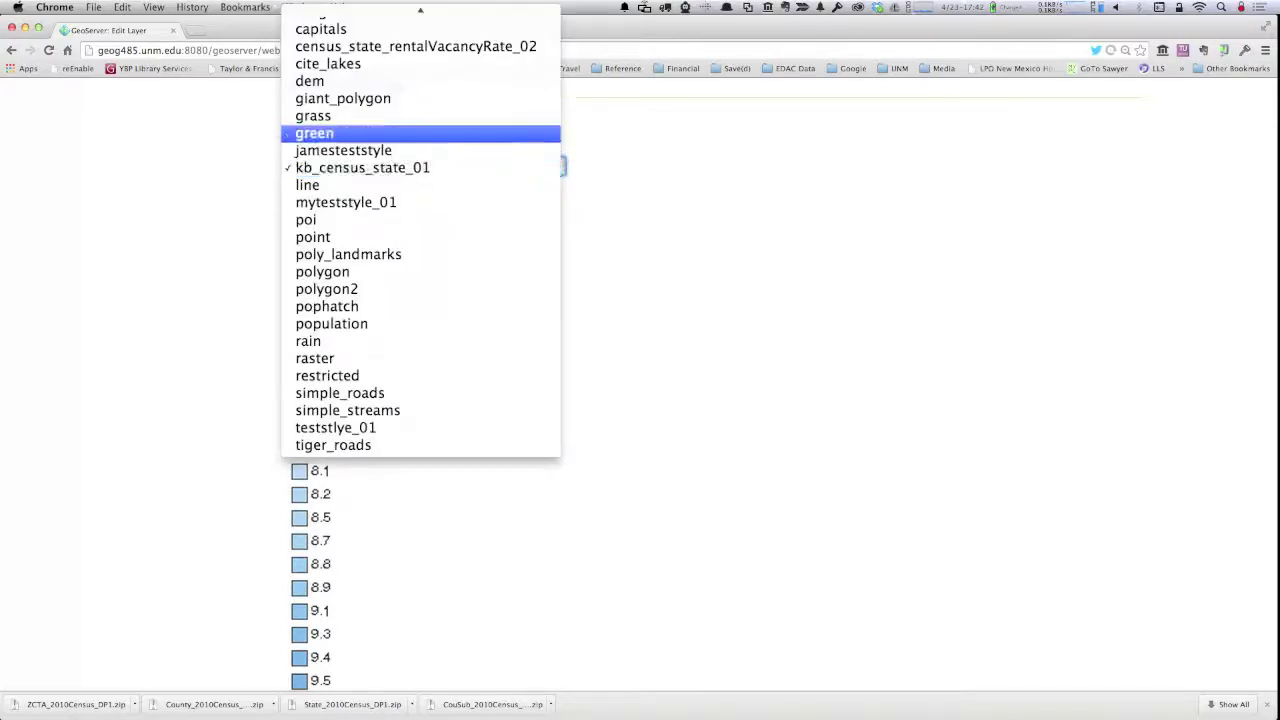
left_click(415, 46)
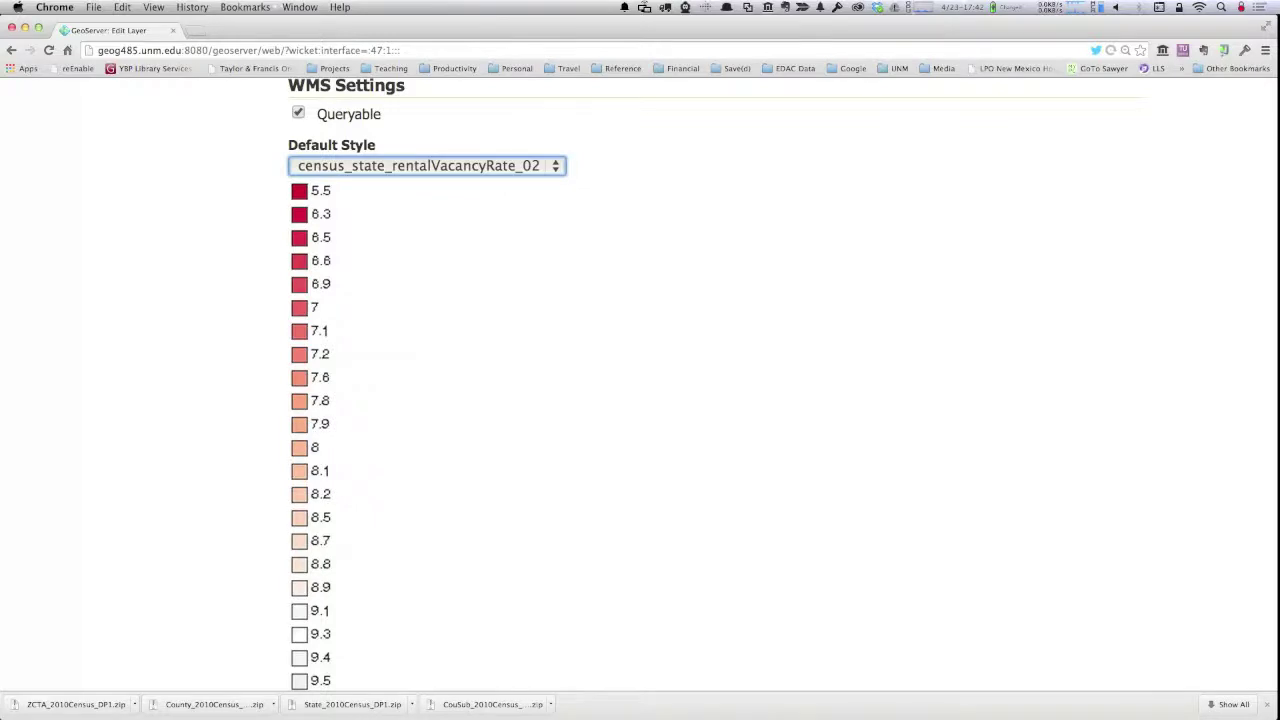
- Look through the additional styles available for the layer, leave kb_census_state_01 as the selected one, and save the layer
scroll(640, 390, "down", 10)
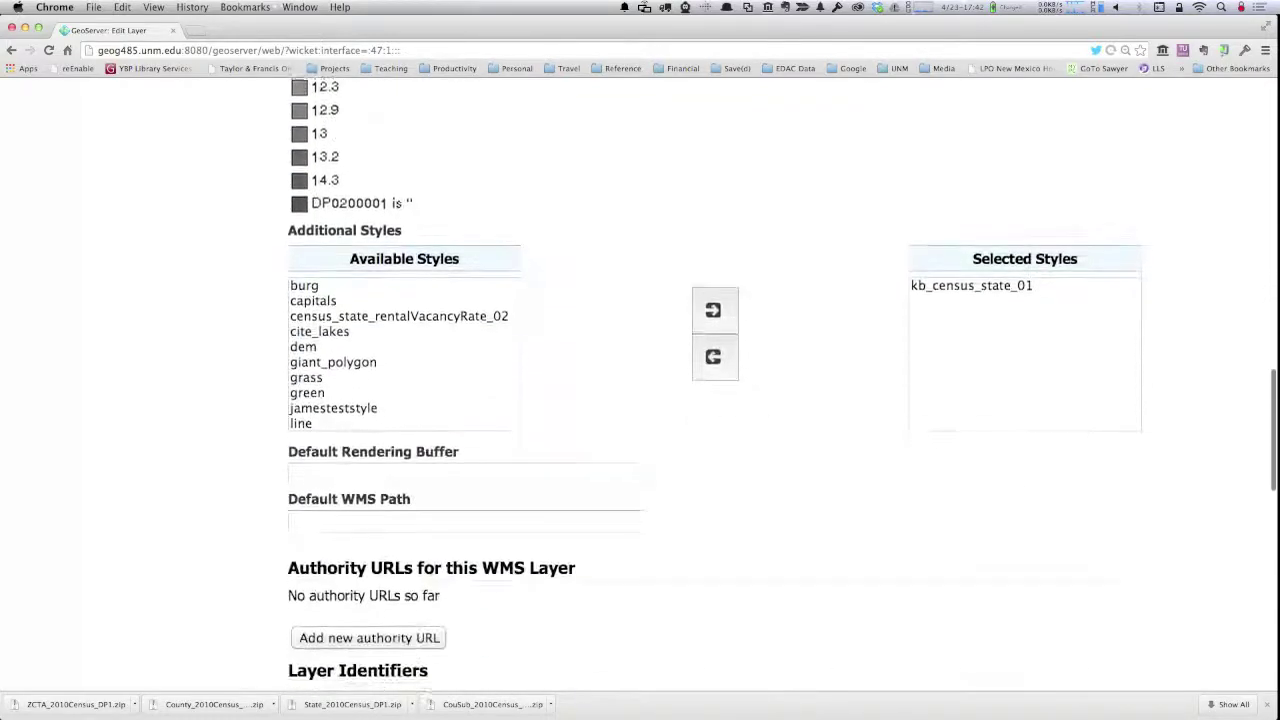
scroll(640, 390, "down", 1)
scroll(404, 340, "down", 3)
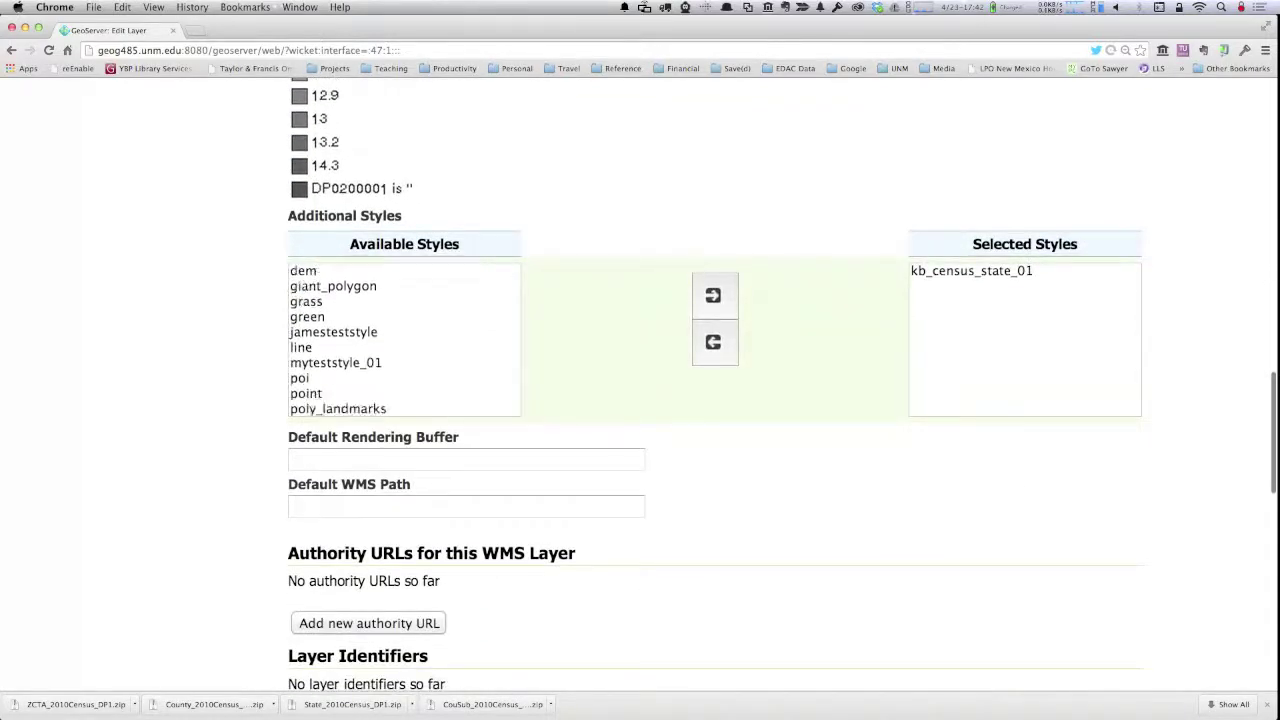
scroll(404, 340, "down", 2)
scroll(404, 340, "up", 2)
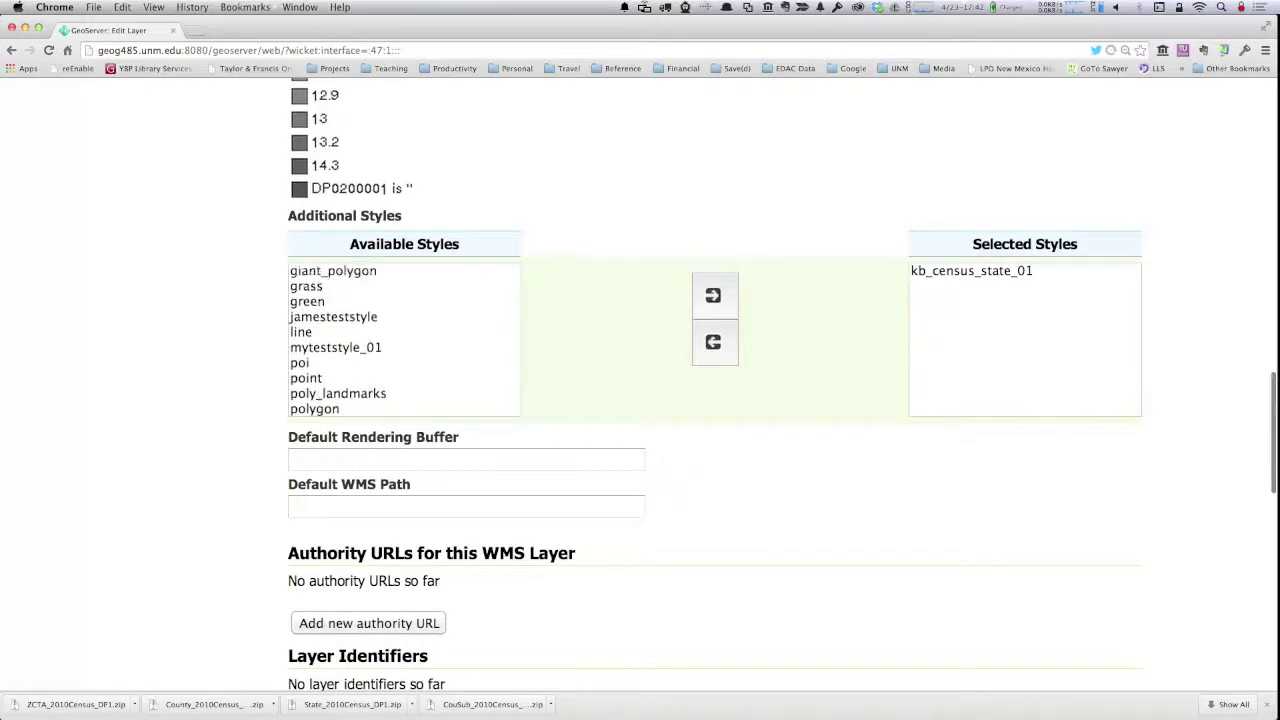
scroll(404, 340, "down", 1)
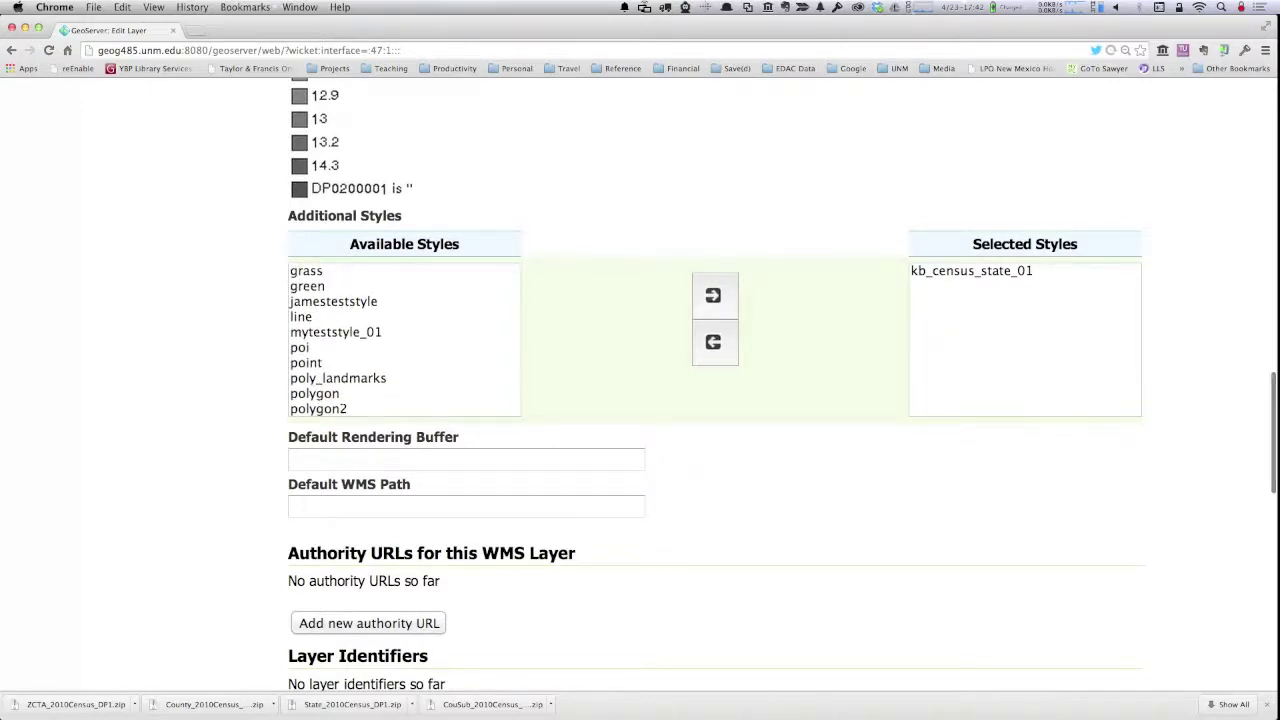
left_click(345, 332)
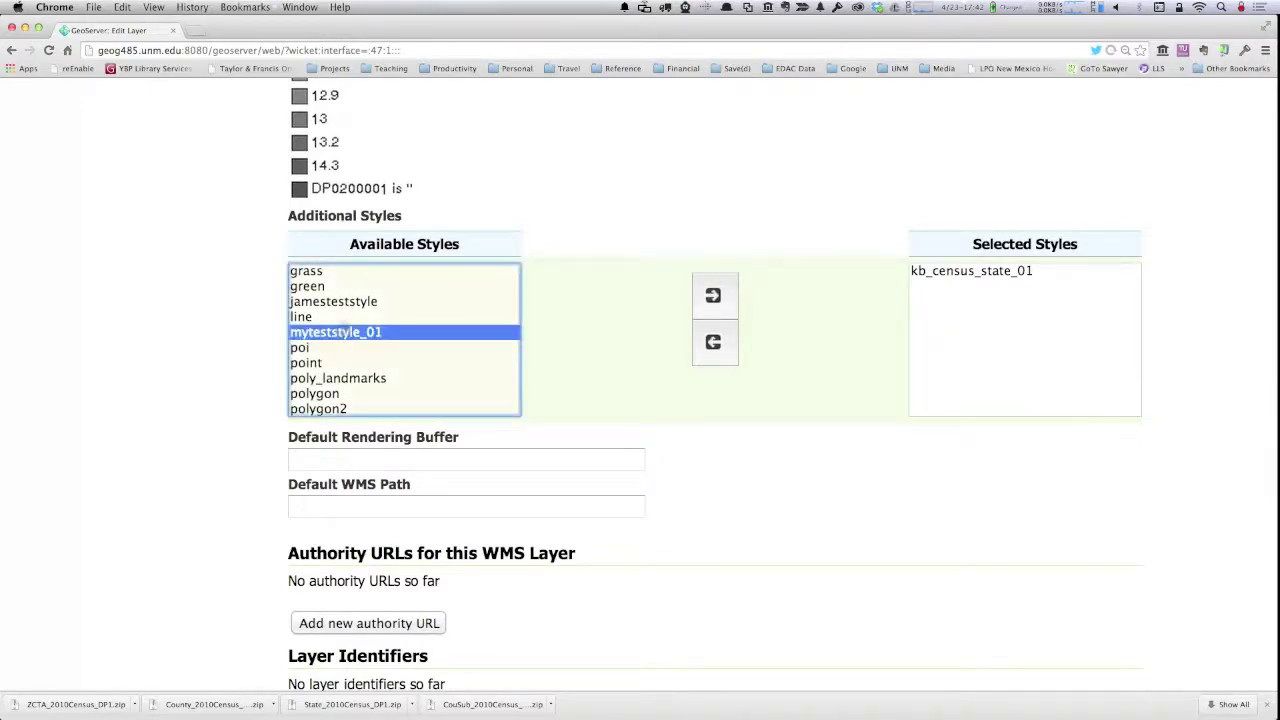
scroll(404, 340, "down", 1)
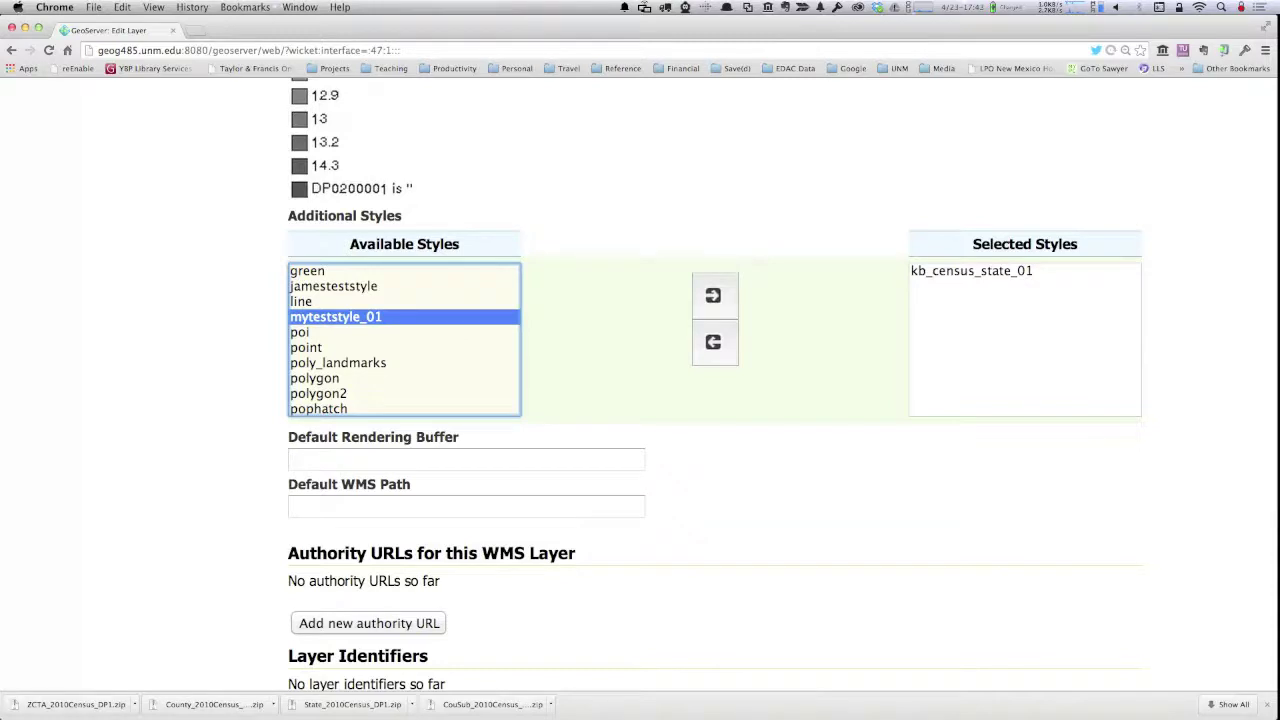
scroll(640, 400, "down", 5)
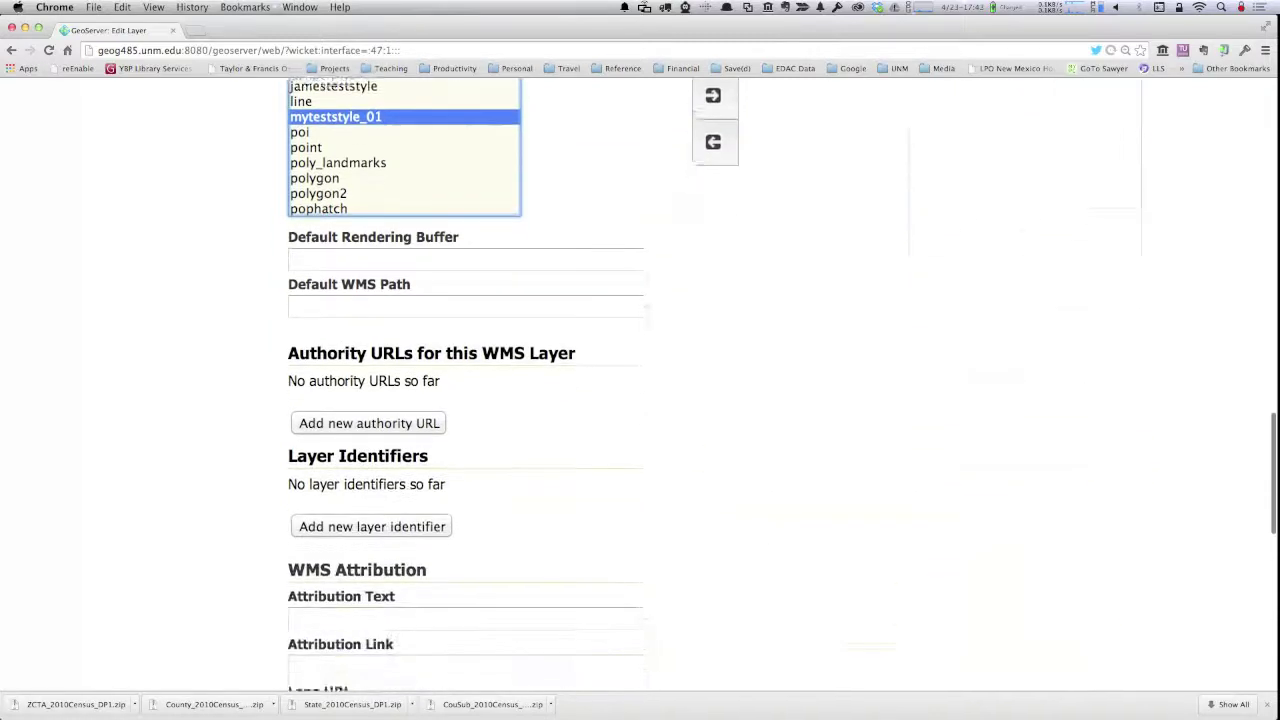
scroll(311, 592, "down", 7)
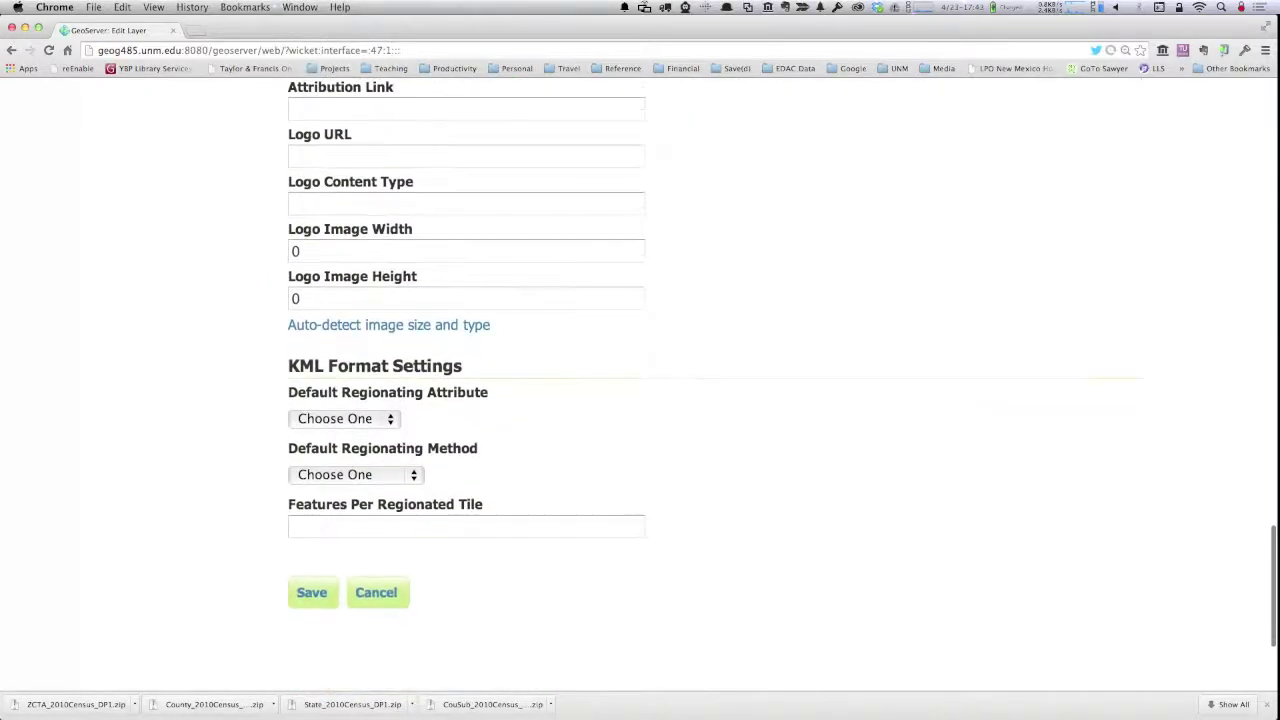
left_click(311, 592)
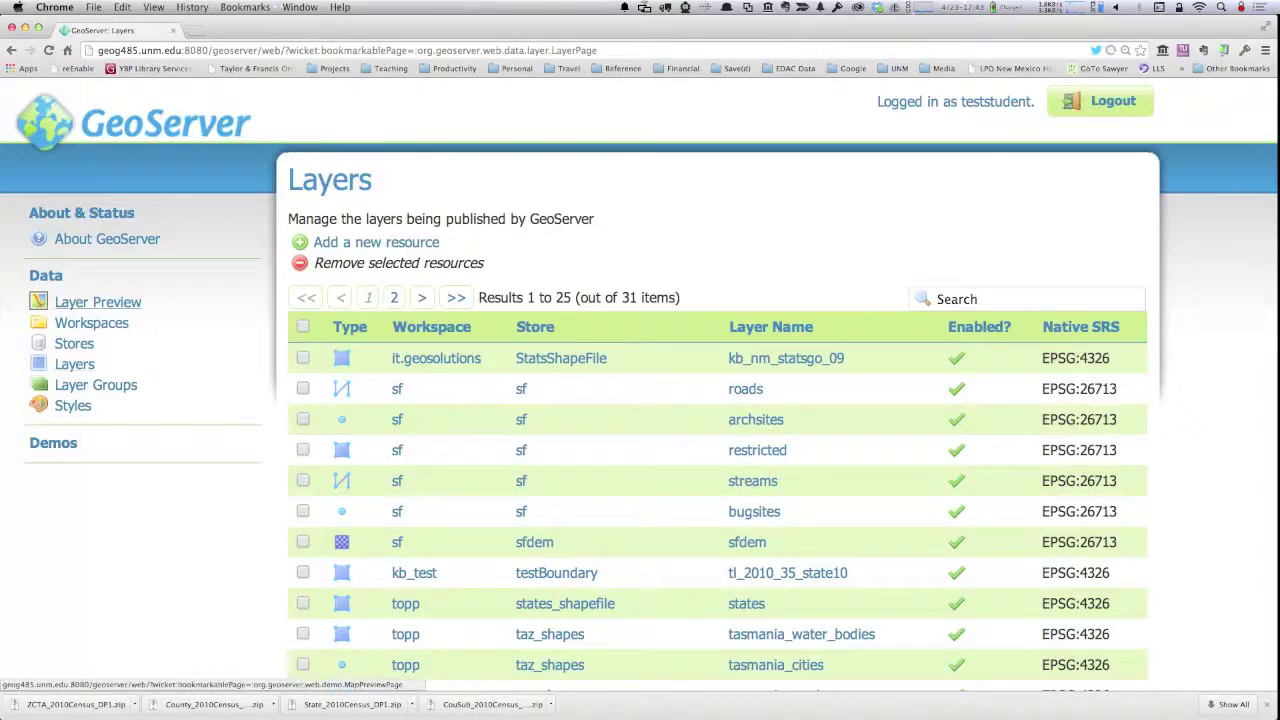
- Preview the s_teststudent:State_2010Census_DP1 layer as an OpenLayers map
left_click(66, 302)
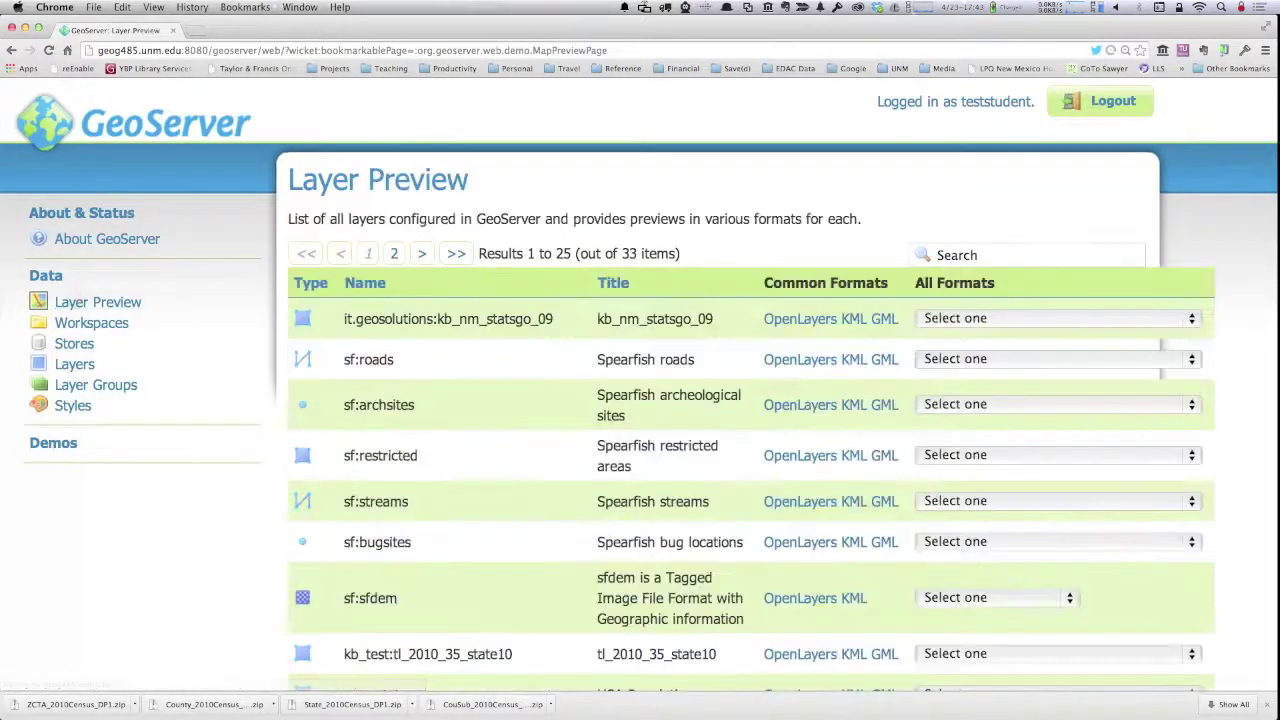
scroll(457, 390, "down", 10)
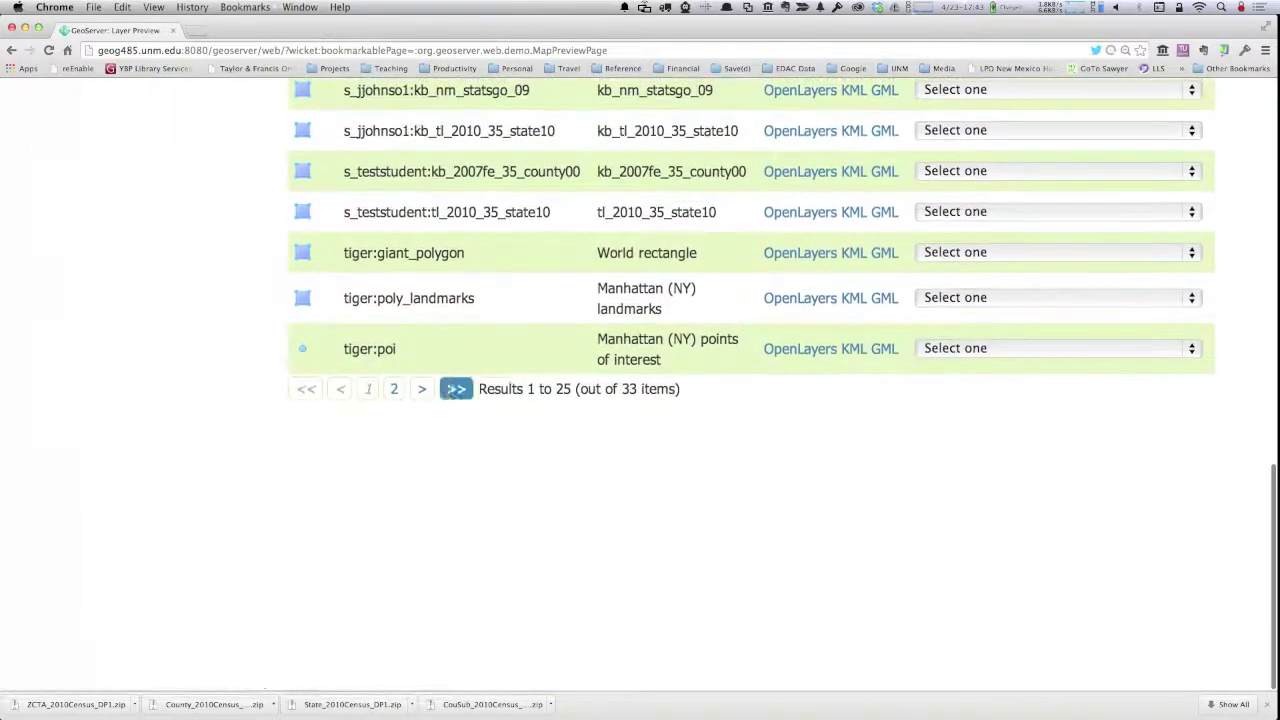
left_click(395, 389)
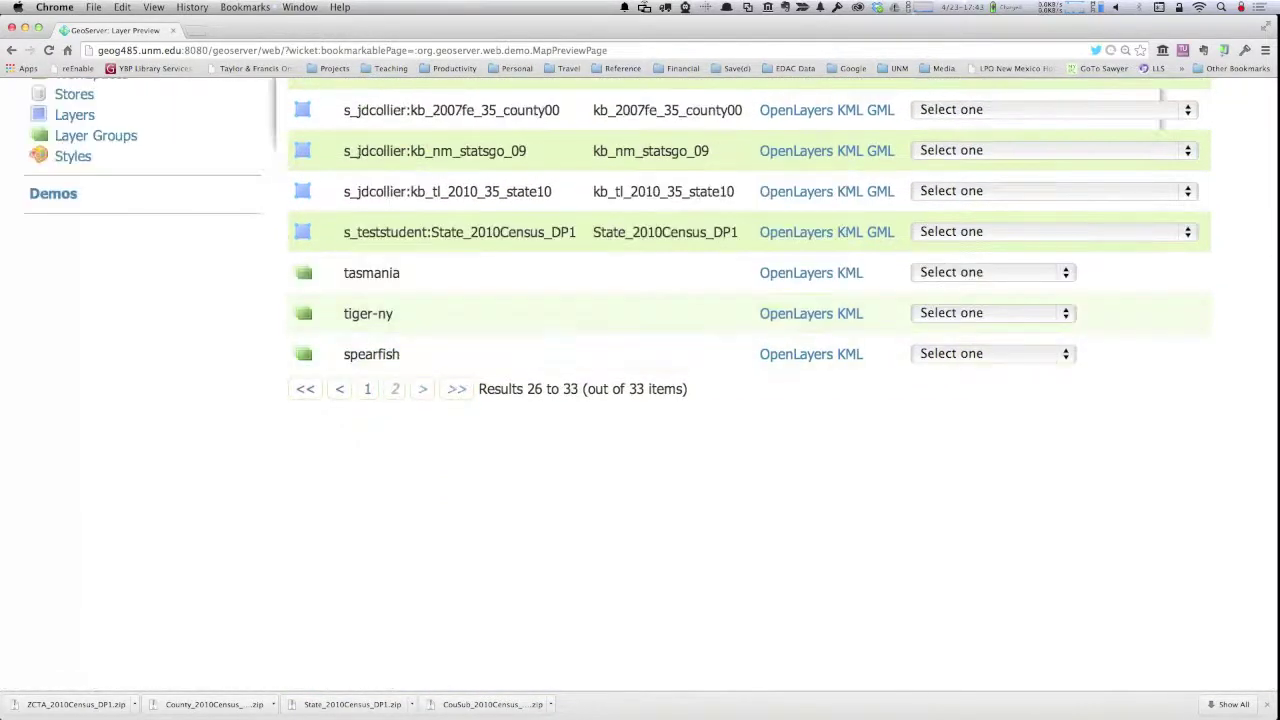
scroll(395, 391, "up", 2)
scroll(650, 380, "up", 1)
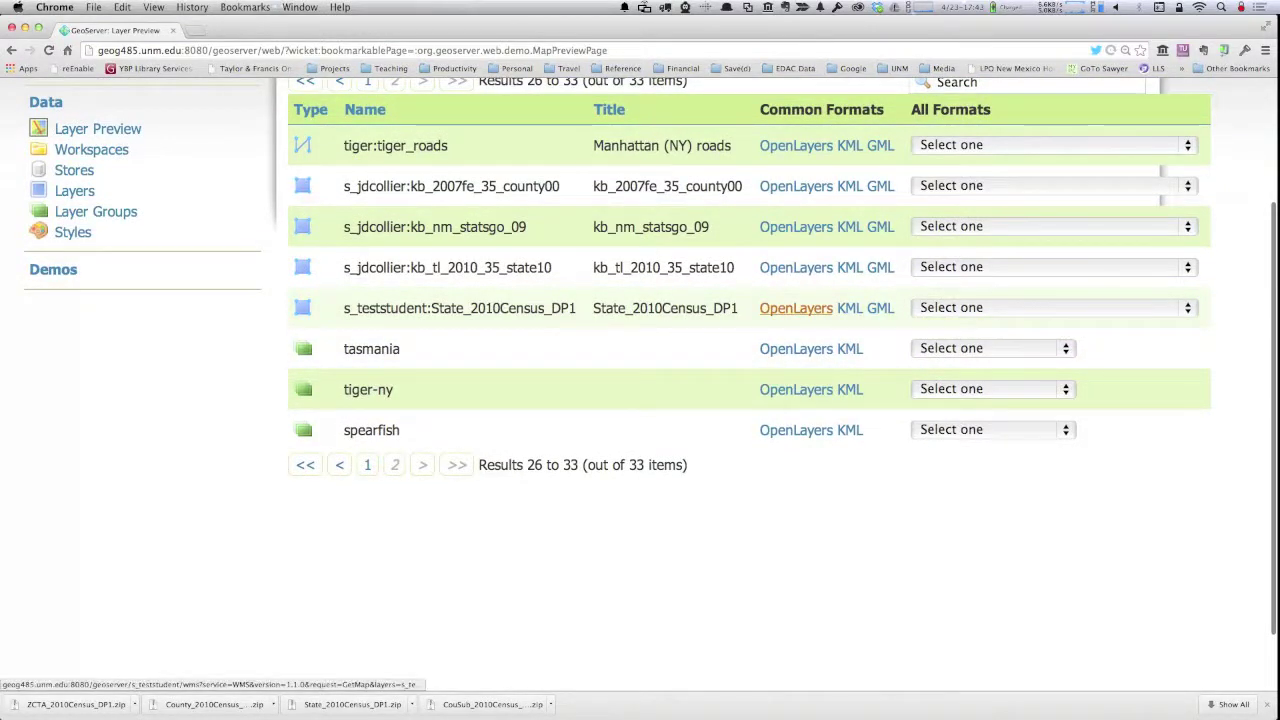
left_click(796, 308)
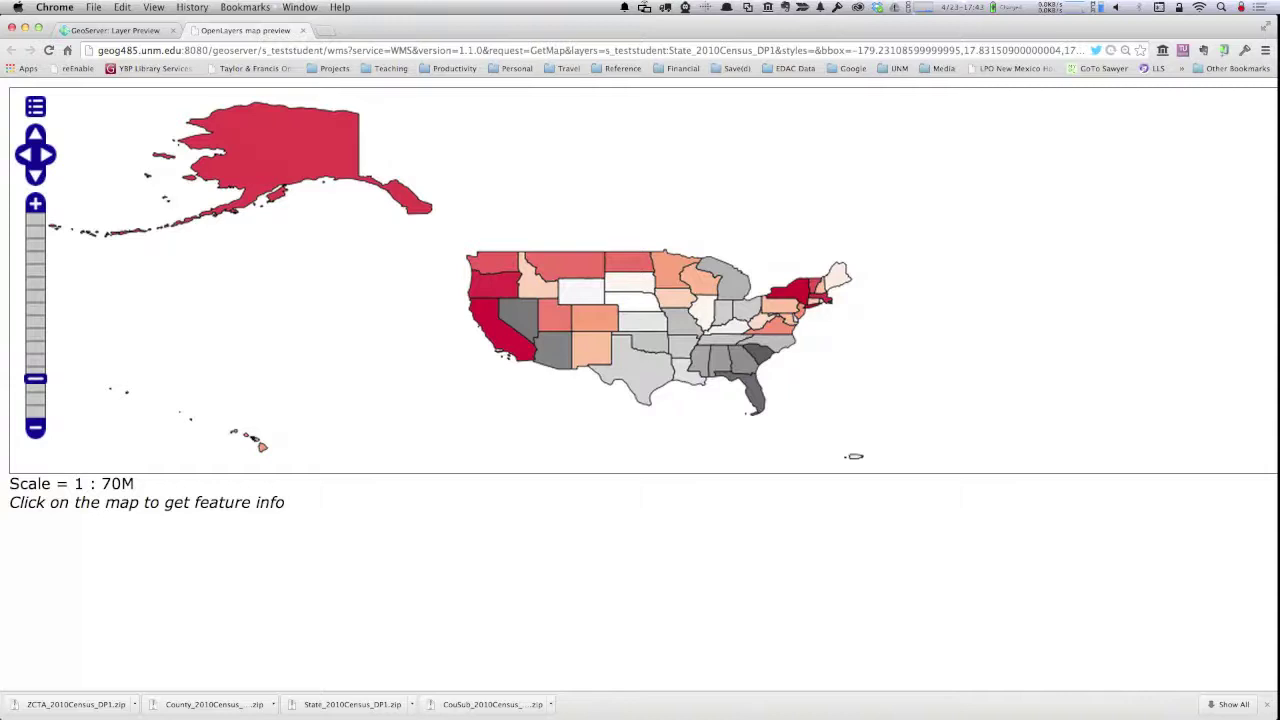
- Display the map preview with the alternative style kb_census_state_01, and close the preview
left_click(35, 106)
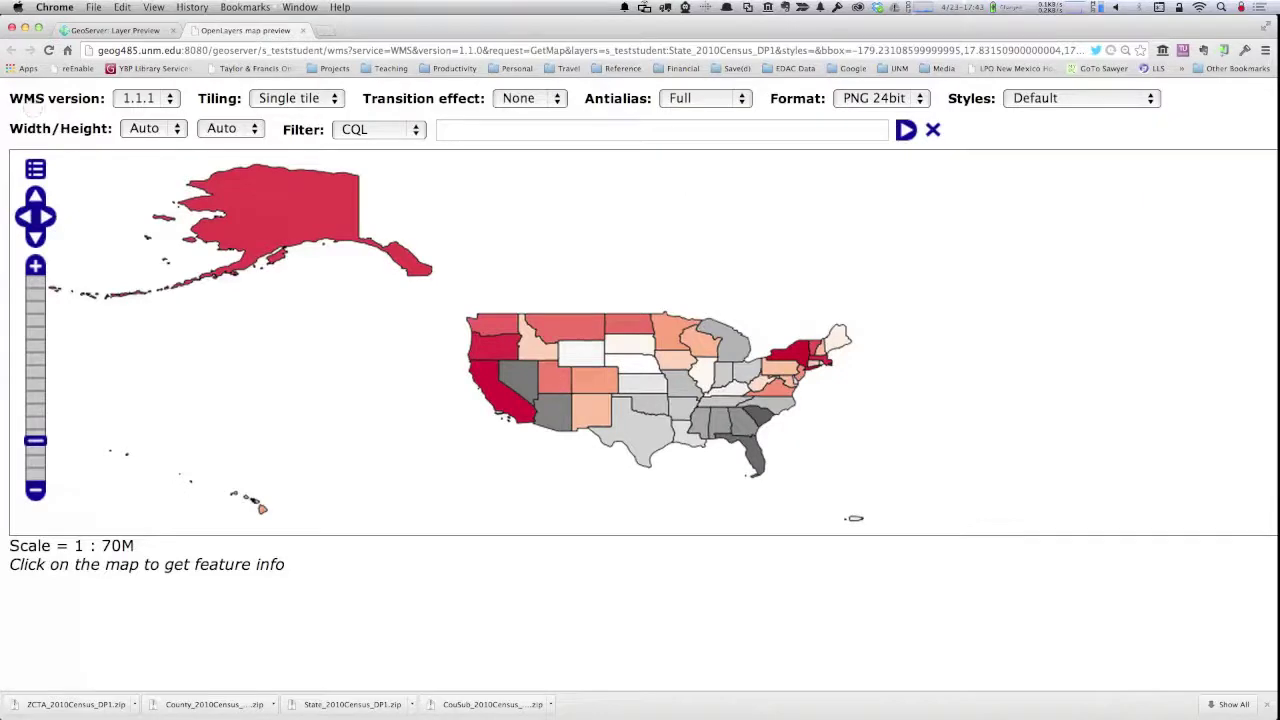
left_click(1129, 98)
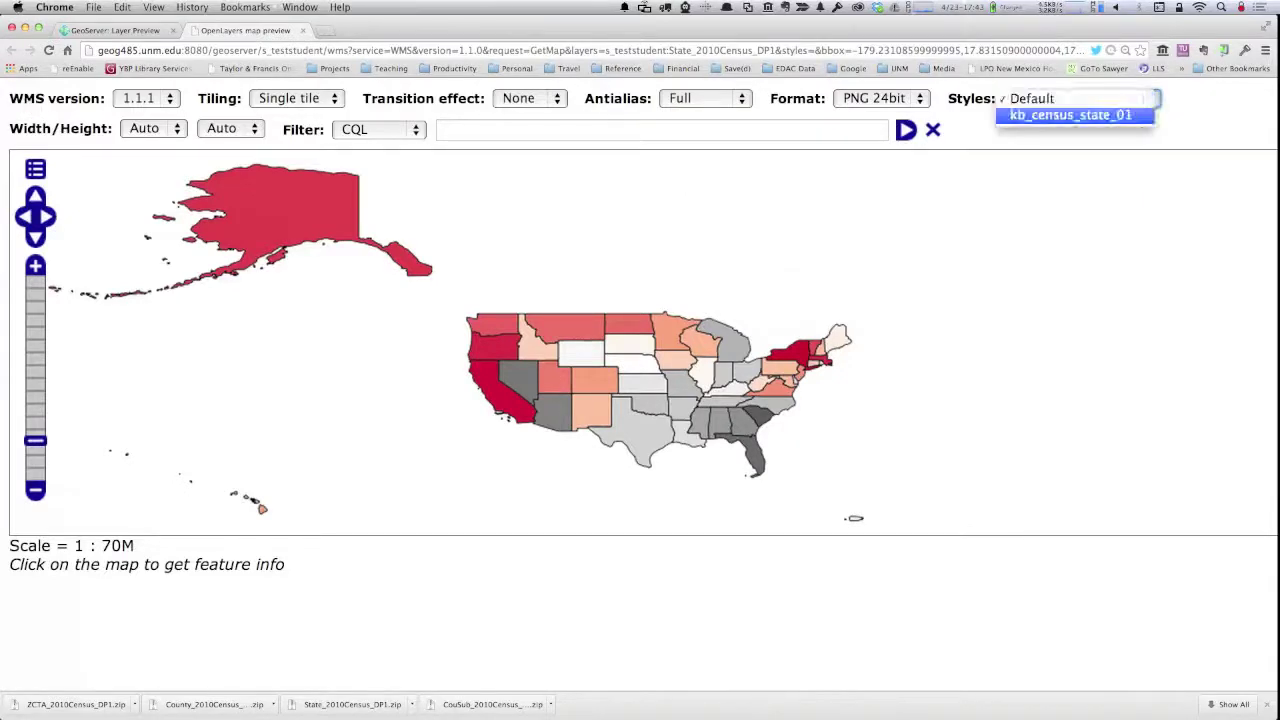
left_click(1129, 114)
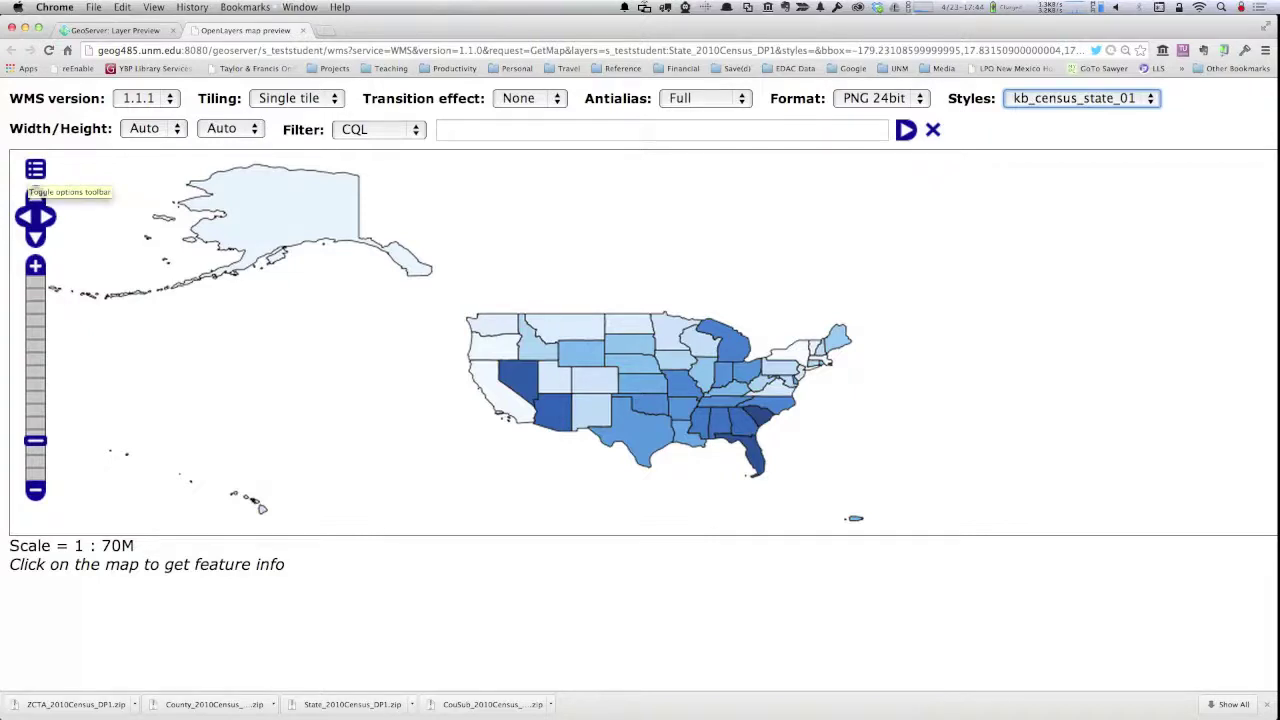
left_click(302, 30)
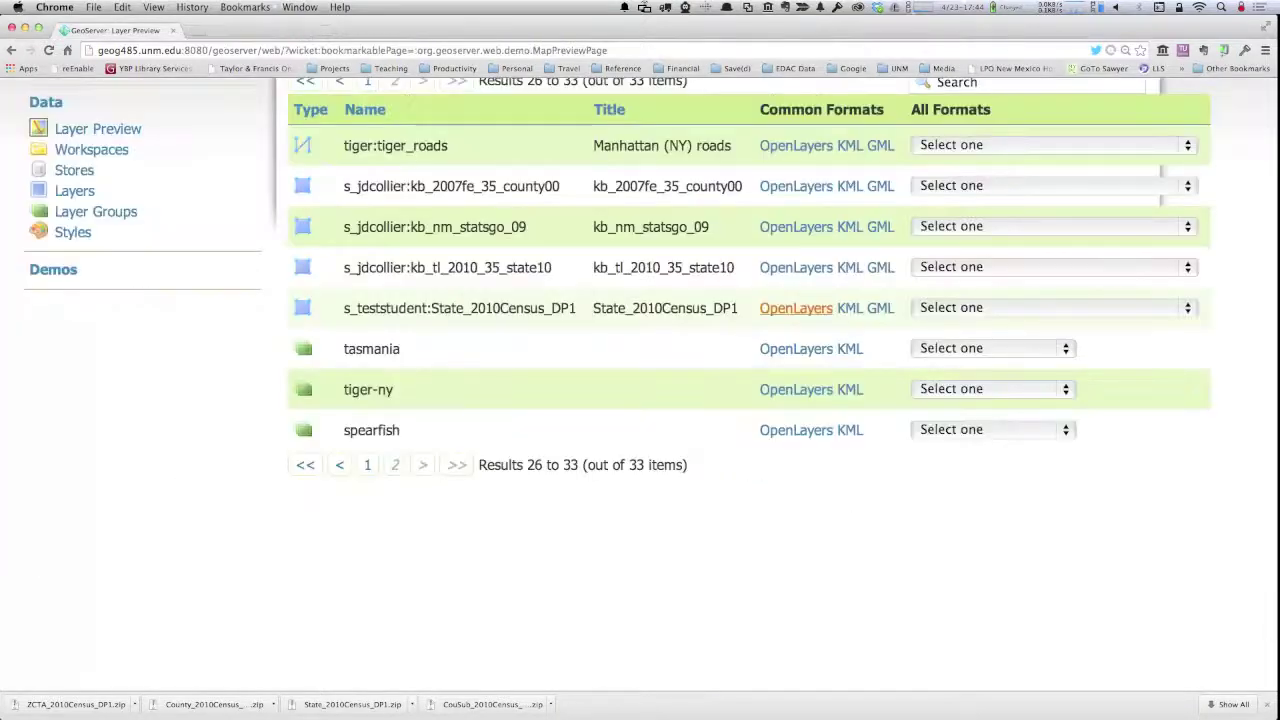
- Open the census_state_rentalVacancyRate_02 style from the published styles for editing
left_click(74, 232)
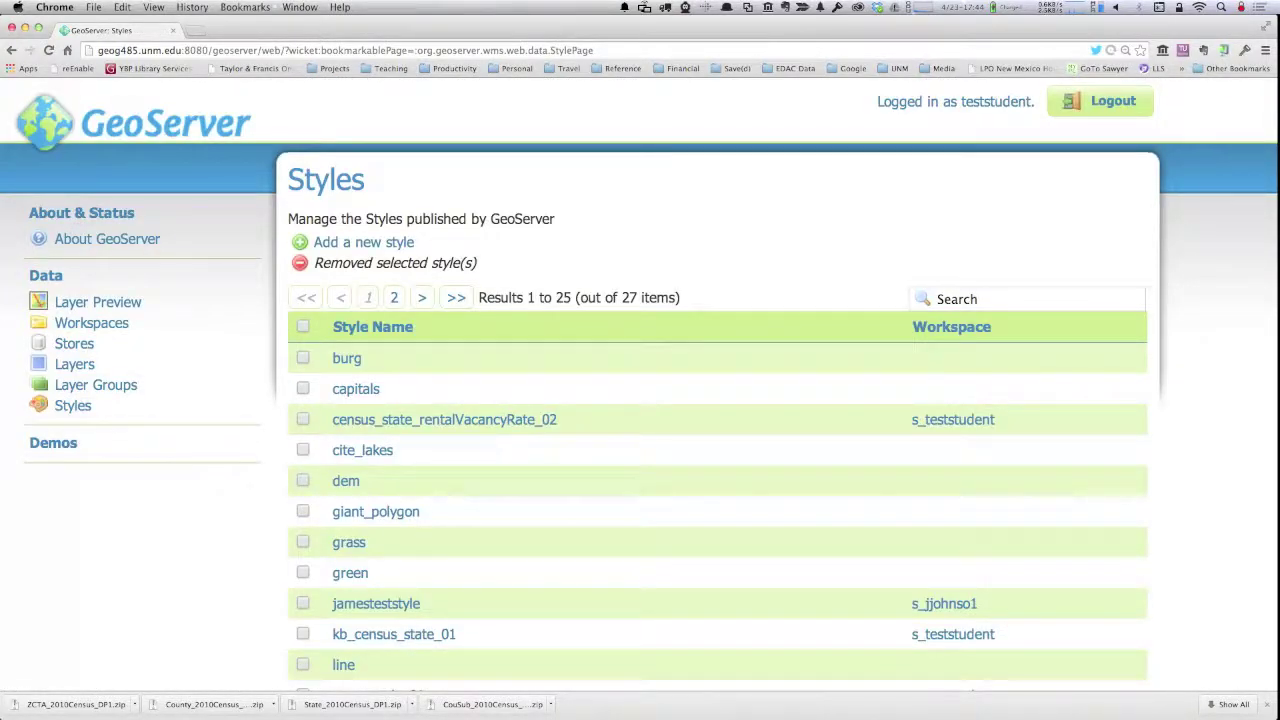
scroll(640, 400, "down", 5)
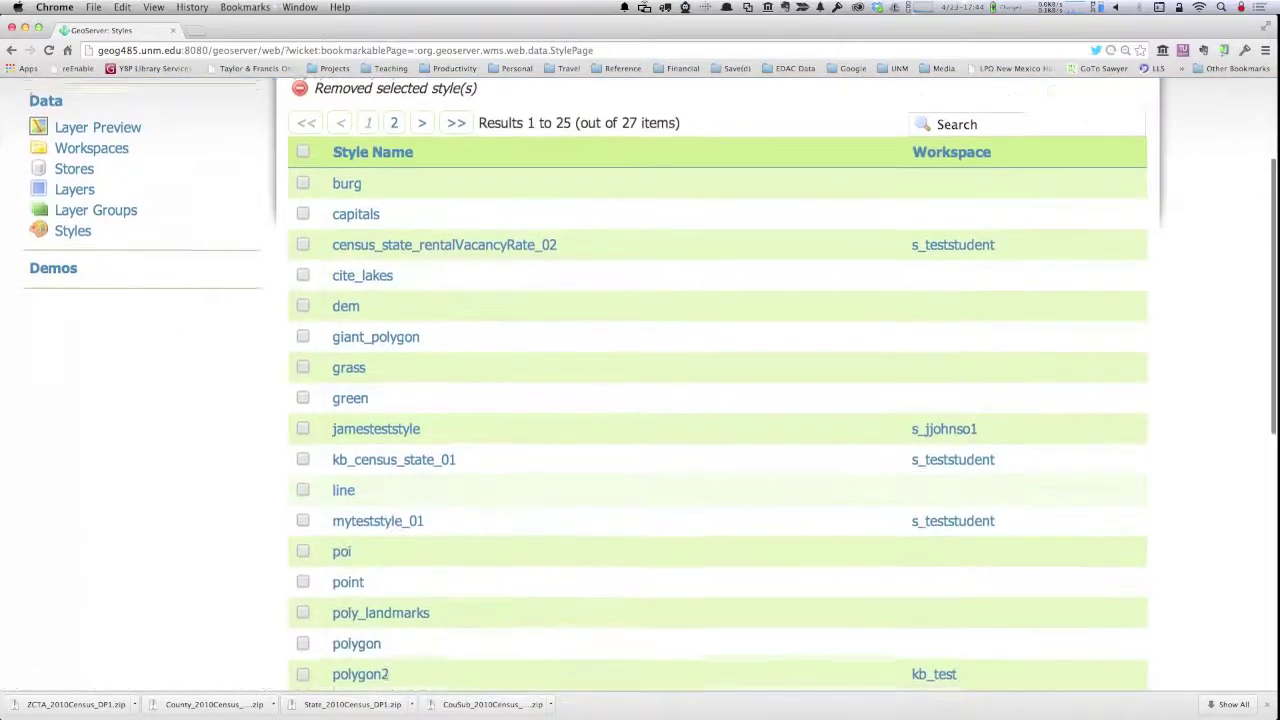
scroll(718, 384, "down", 3)
scroll(718, 384, "up", 2)
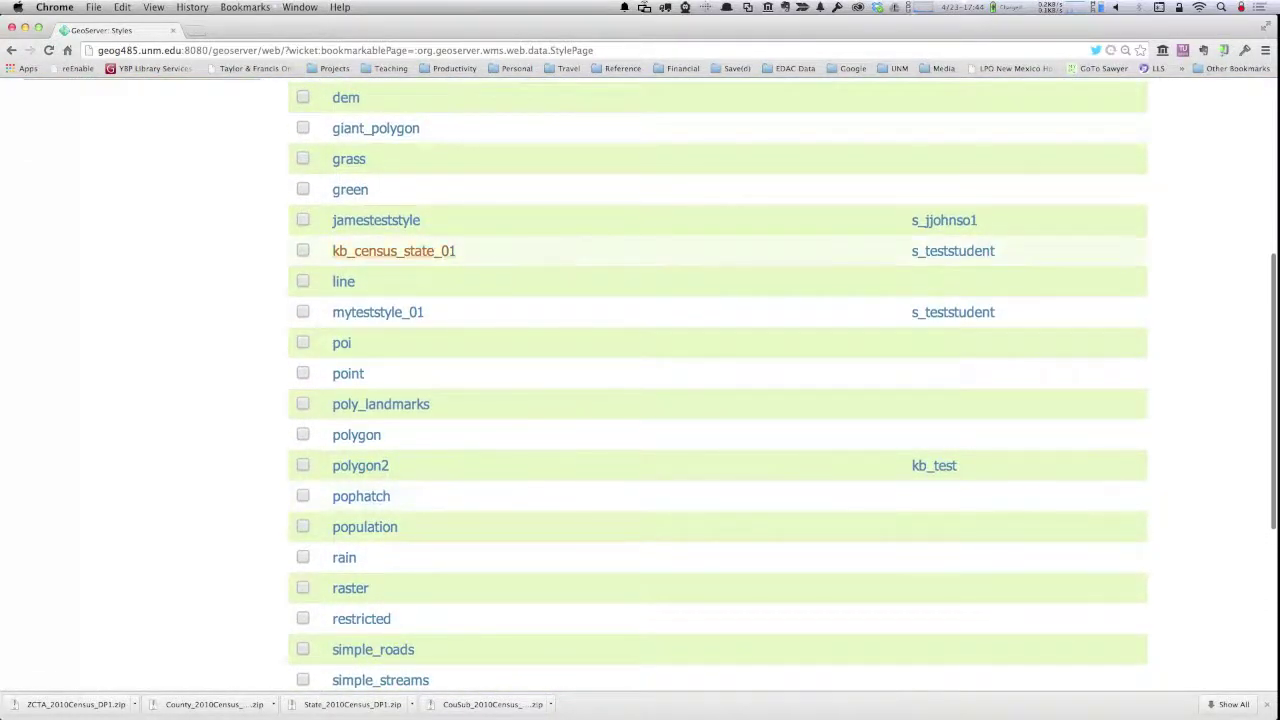
scroll(400, 252, "up", 1)
scroll(380, 305, "up", 3)
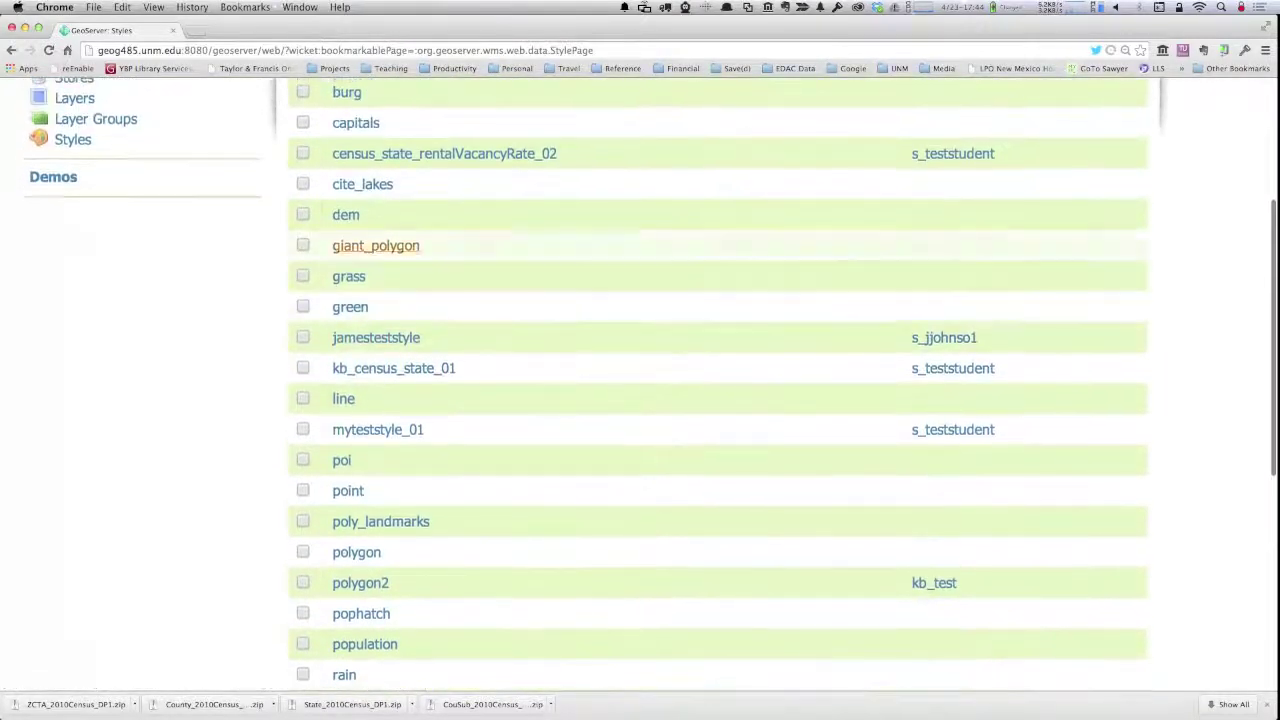
left_click(437, 156)
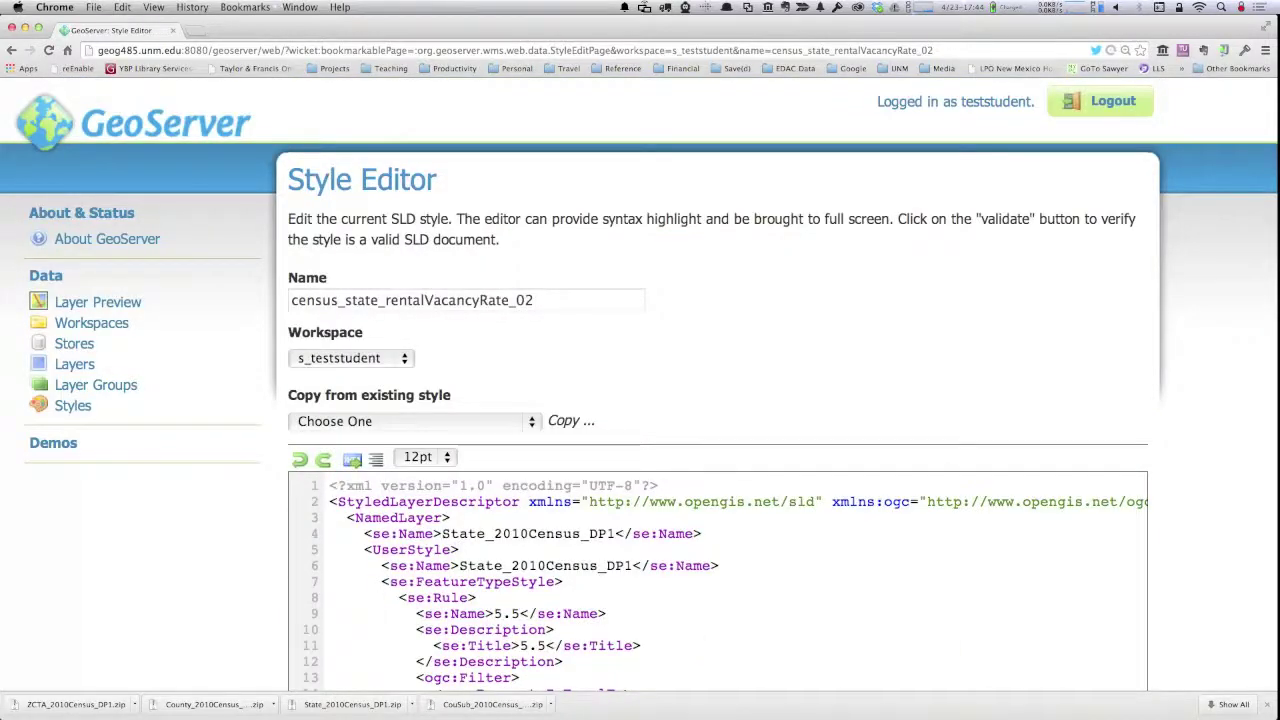
- Examine the first rule in the style's SLD code and highlight its title text
scroll(640, 400, "down", 6)
scroll(718, 400, "down", 2)
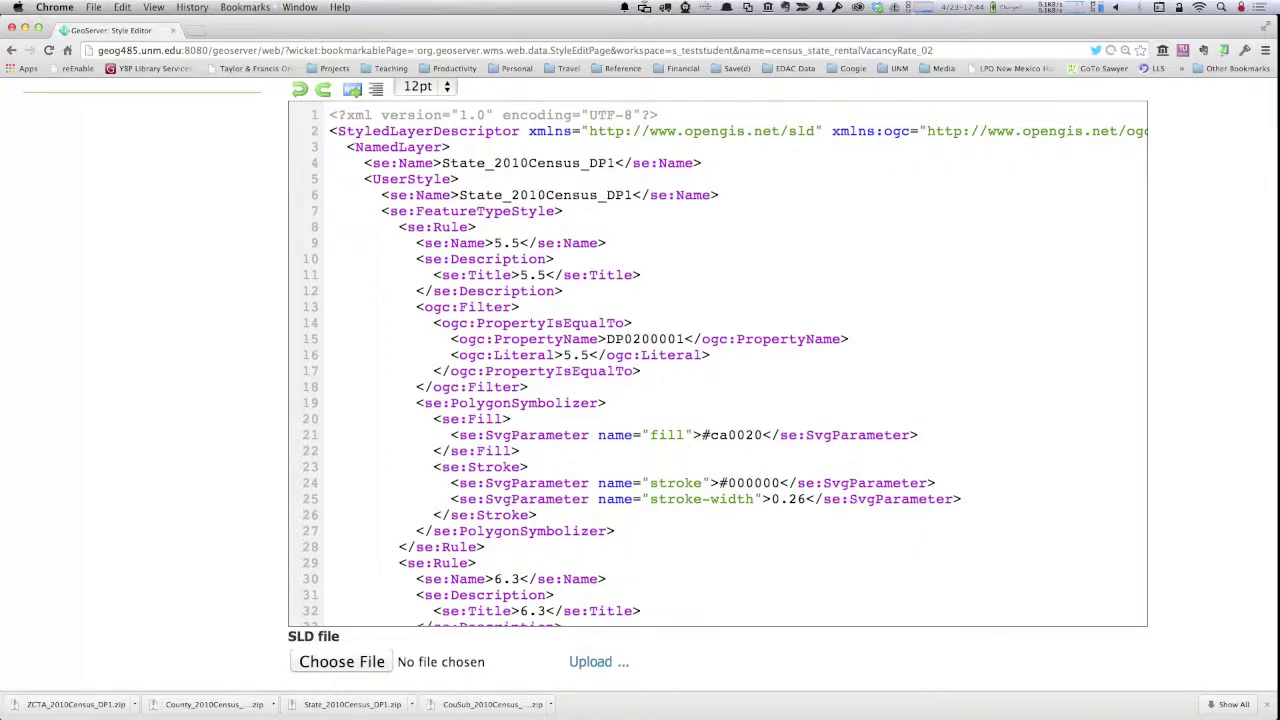
left_click_drag(398, 227, 342, 275)
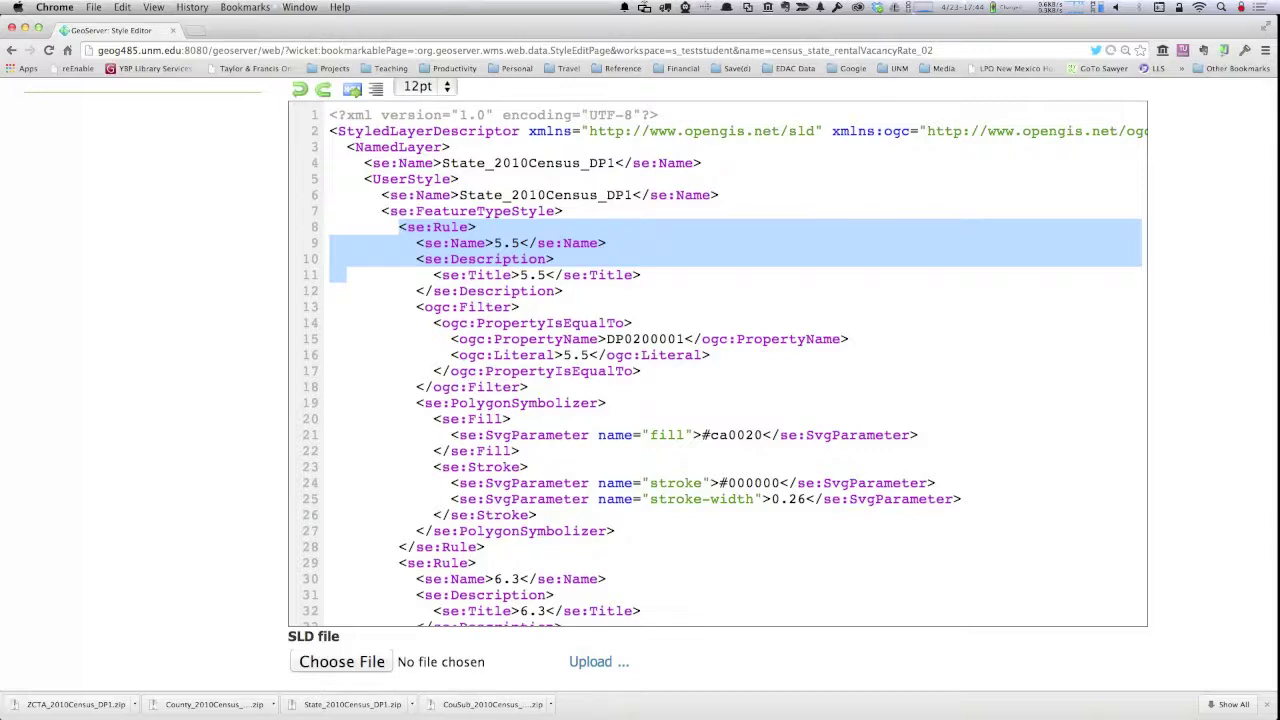
left_click(345, 275)
double_click(528, 275)
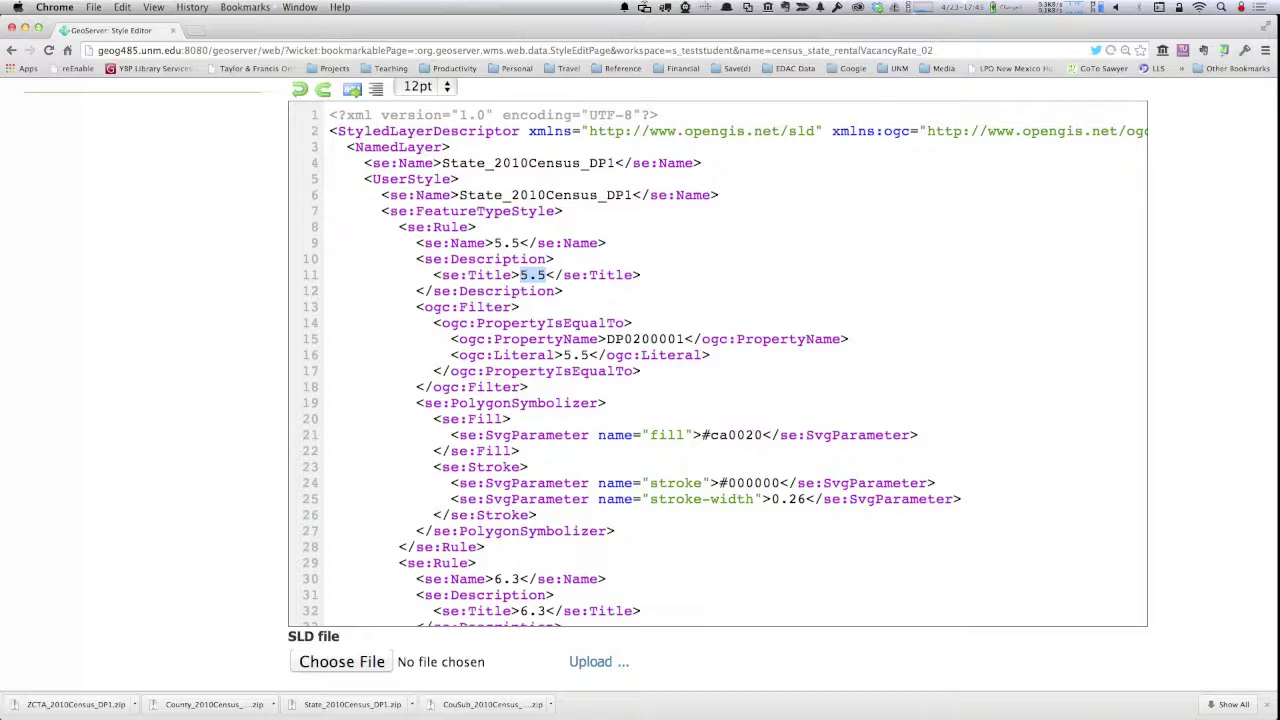
- Highlight the filter block and the polygon symbolizer block of the first rule in the SLD code to inspect them
left_click_drag(416, 307, 528, 387)
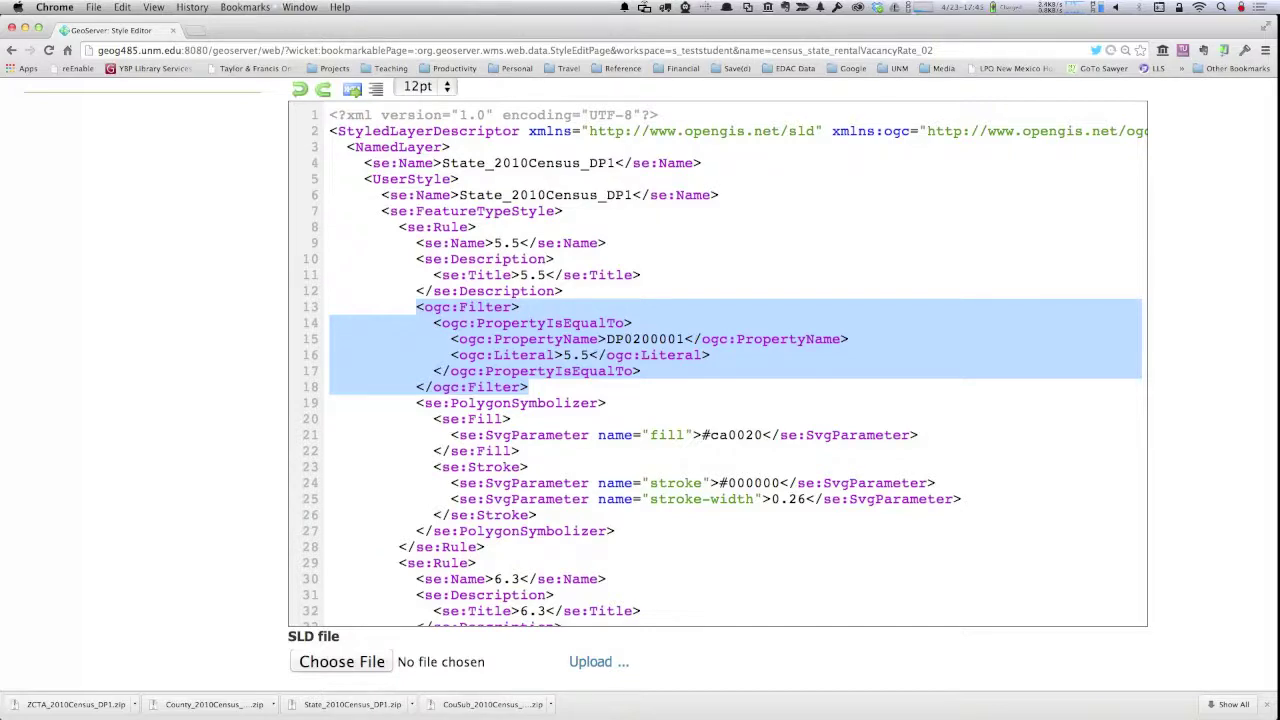
mouse_move(416, 403)
left_mouse_down()
mouse_move(450, 435)
mouse_move(433, 467)
mouse_move(450, 483)
mouse_move(416, 531)
left_mouse_up()
left_click_drag(584, 531, 616, 531)
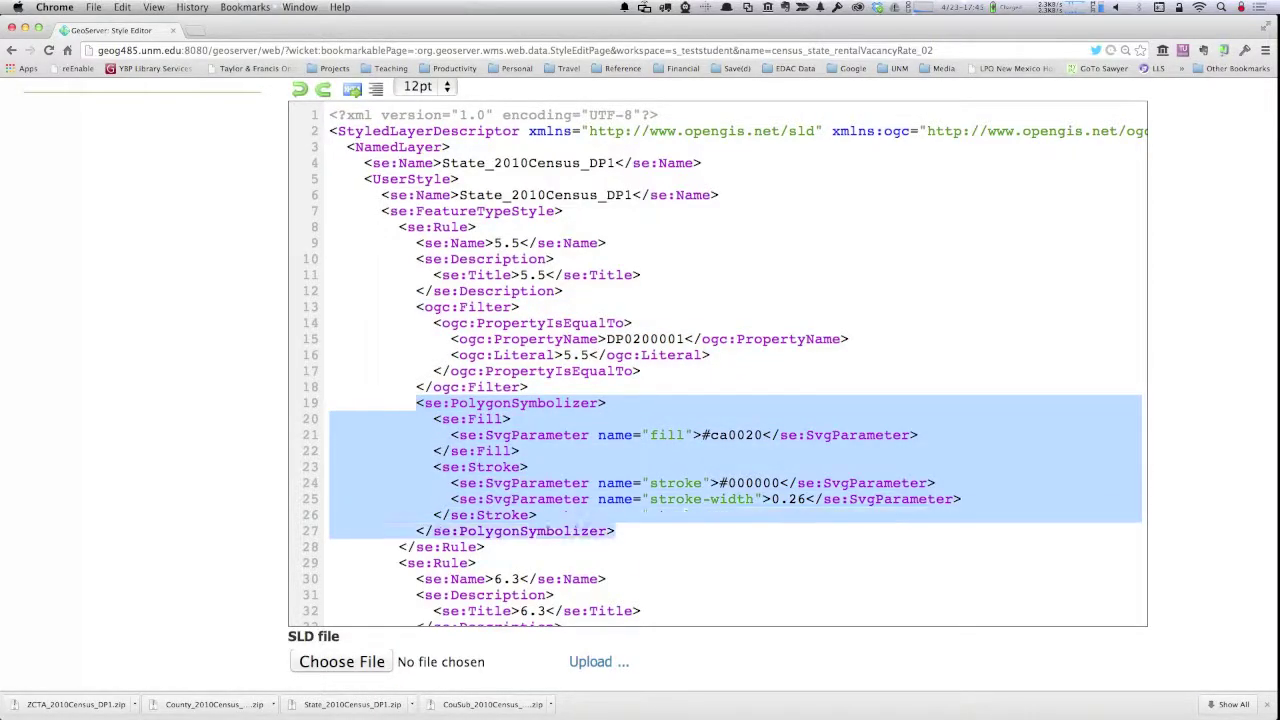
left_click(490, 546)
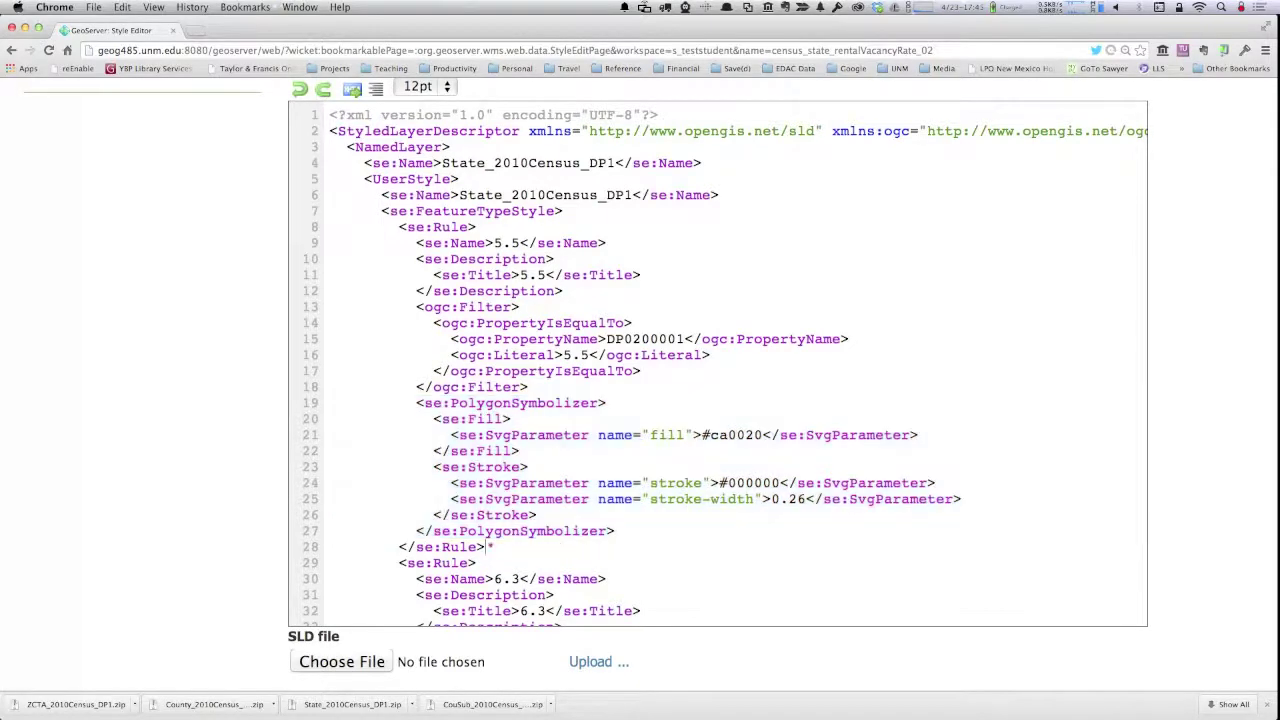
- Inspect the second rule, for the value 6.3, and highlight its PropertyIsEqualTo filter condition
scroll(490, 546, "down", 5)
scroll(718, 365, "down", 3)
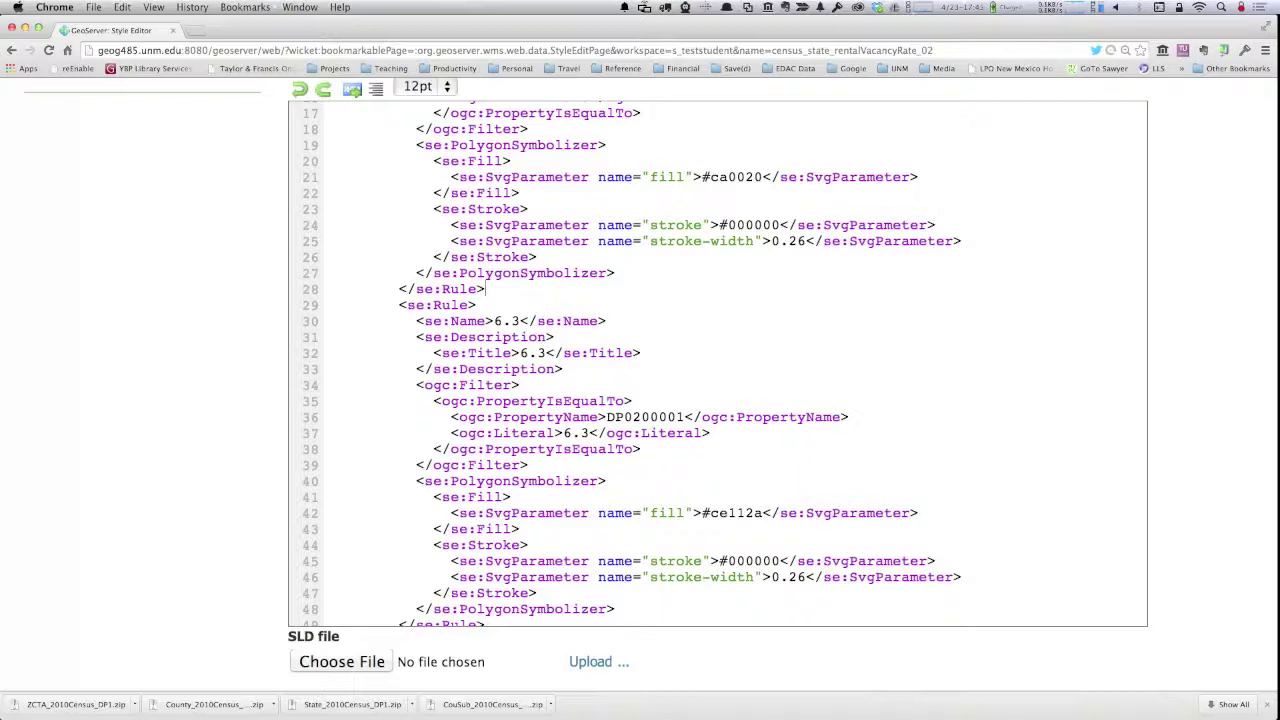
left_click_drag(433, 401, 528, 465)
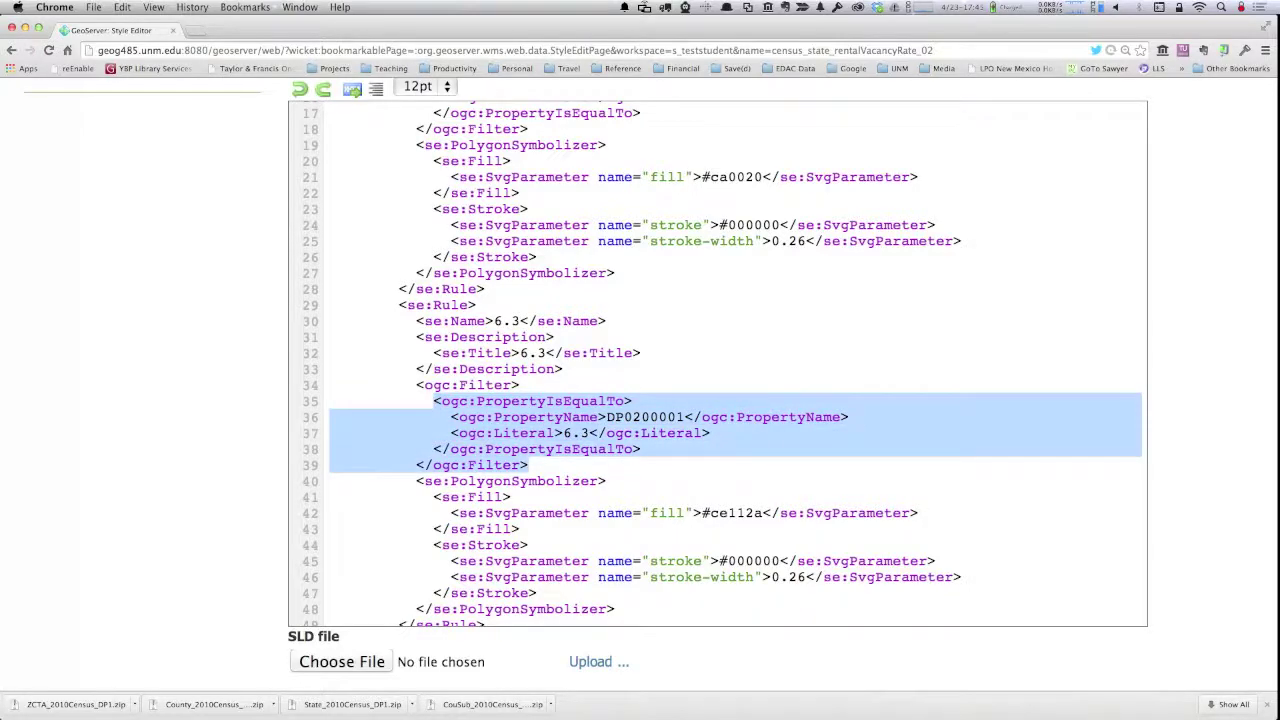
- Examine the filter values and fill colors of the remaining rules through the end of the SLD code
scroll(715, 360, "down", 10)
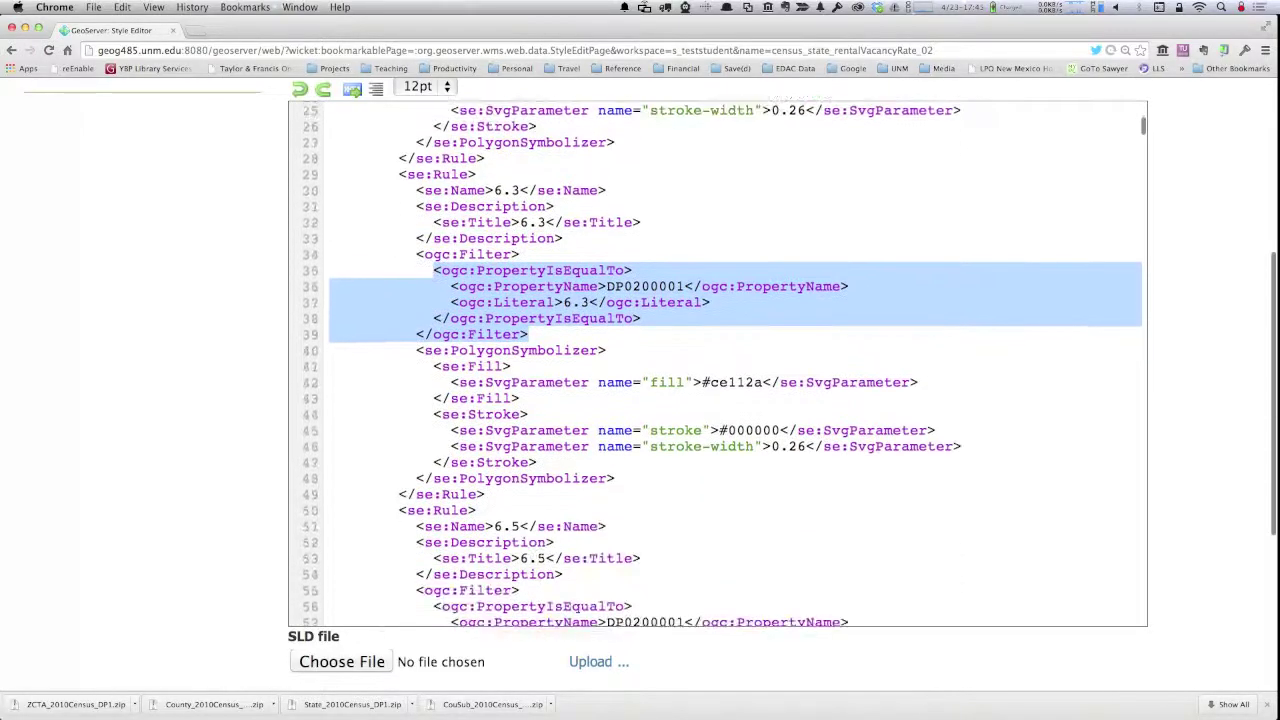
scroll(715, 360, "down", 20)
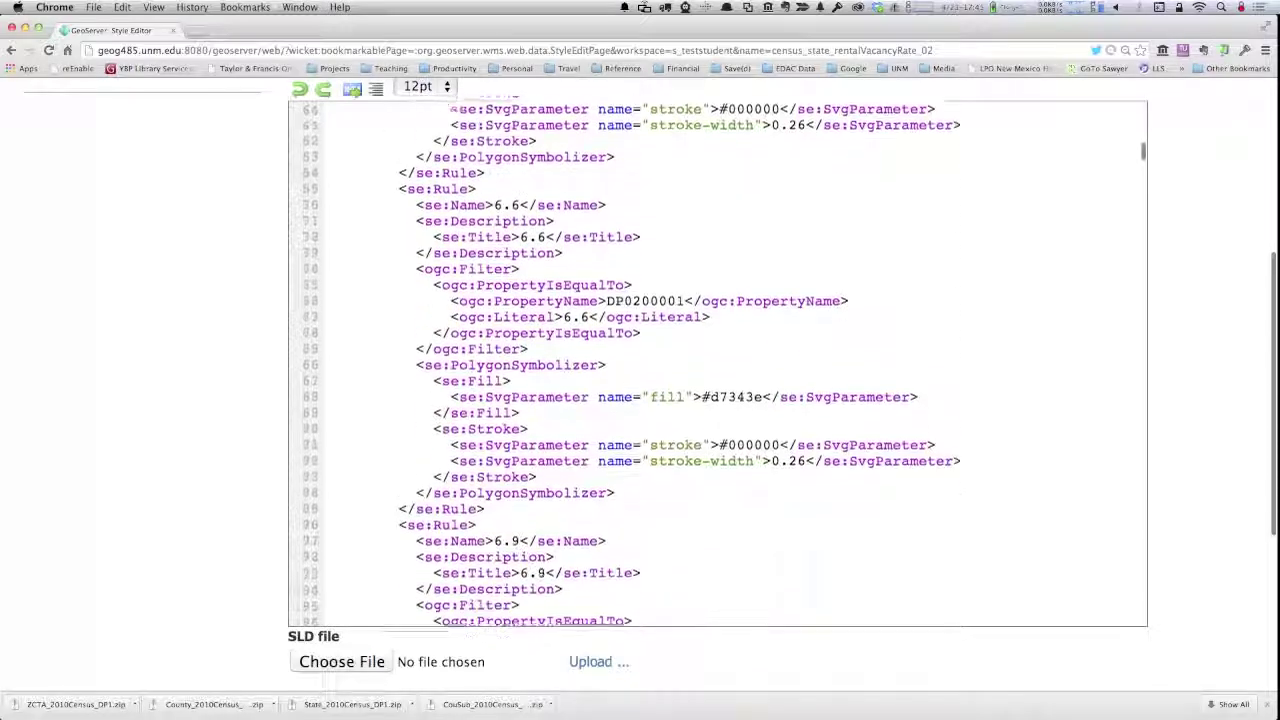
scroll(717, 363, "down", 10)
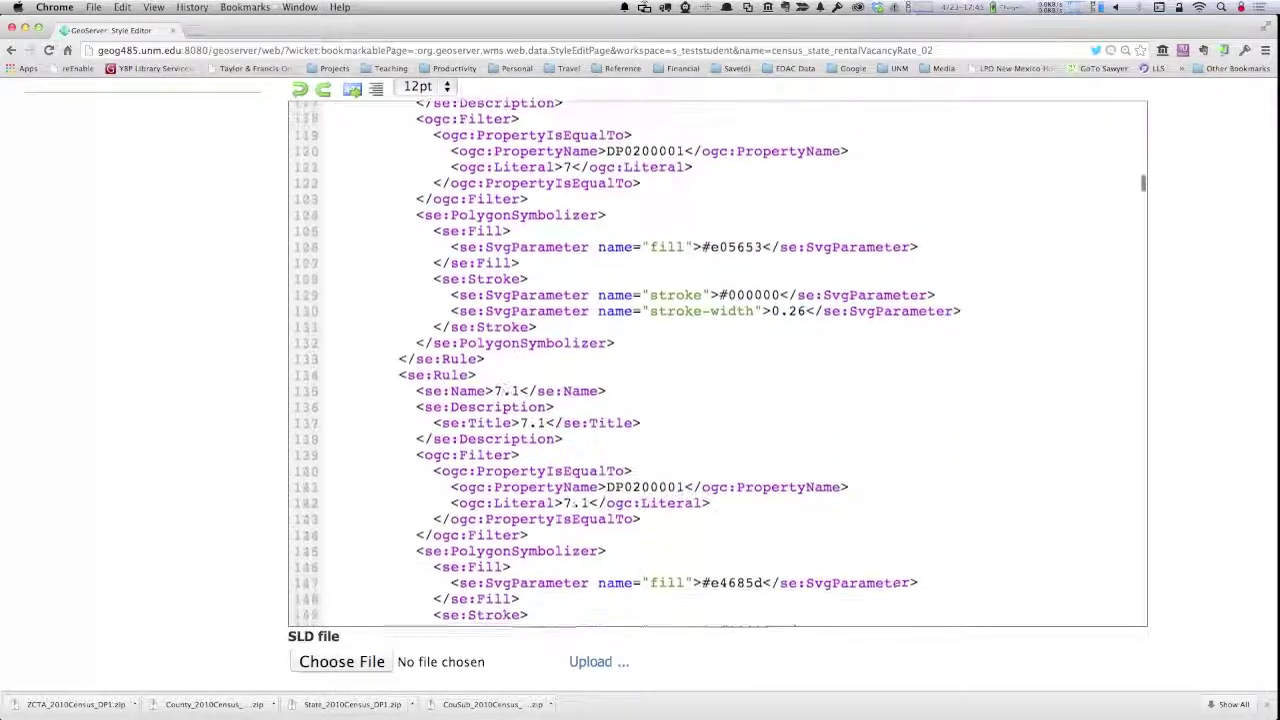
scroll(717, 363, "down", 20)
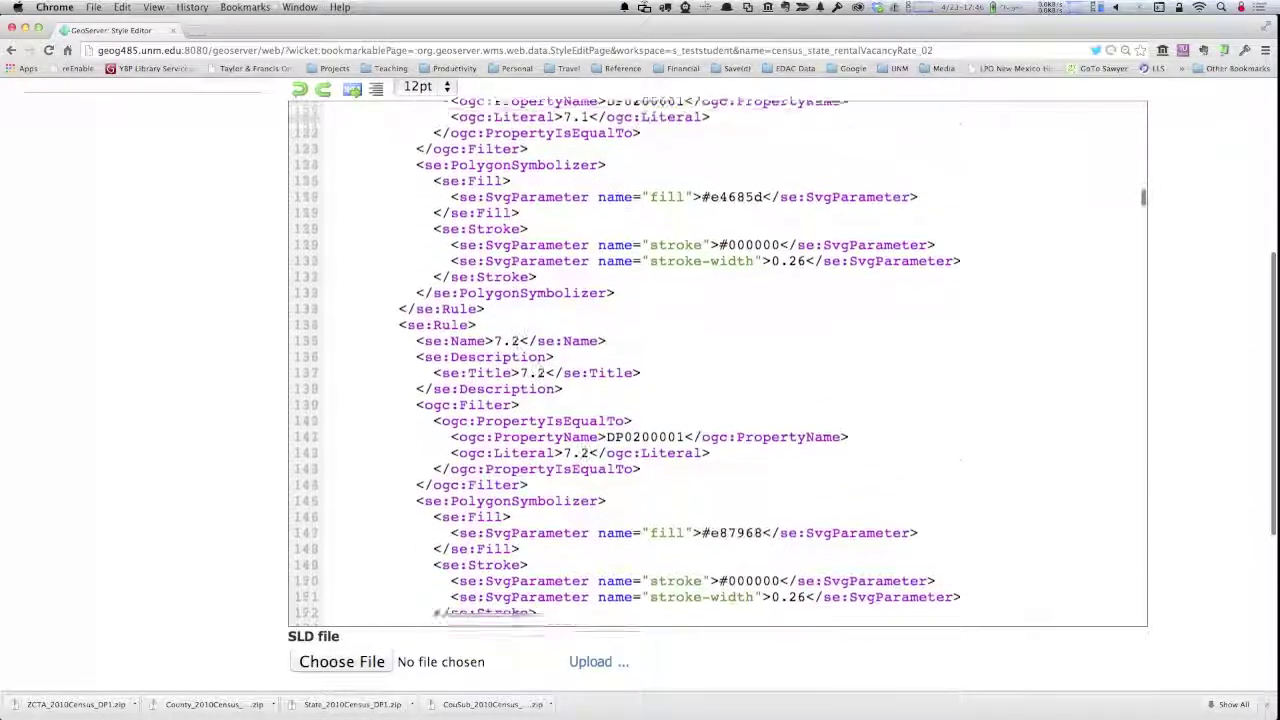
scroll(717, 363, "down", 20)
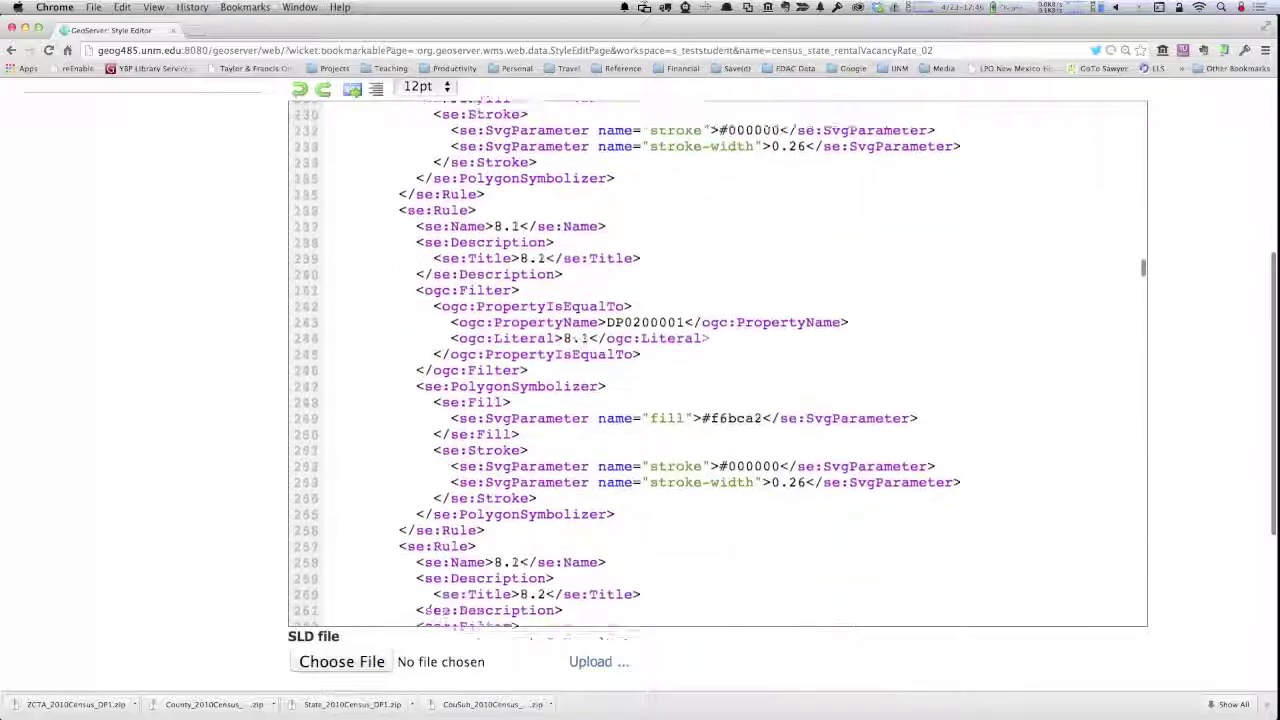
scroll(717, 363, "down", 20)
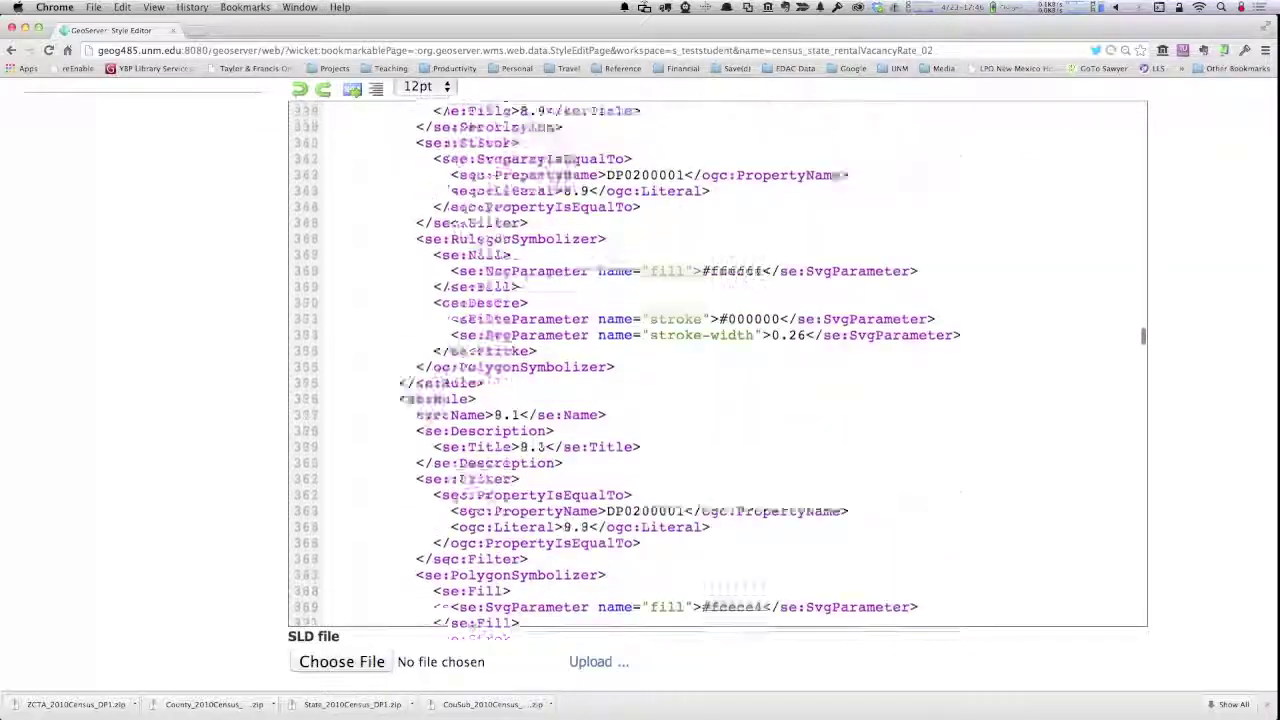
scroll(507, 434, "down", 20)
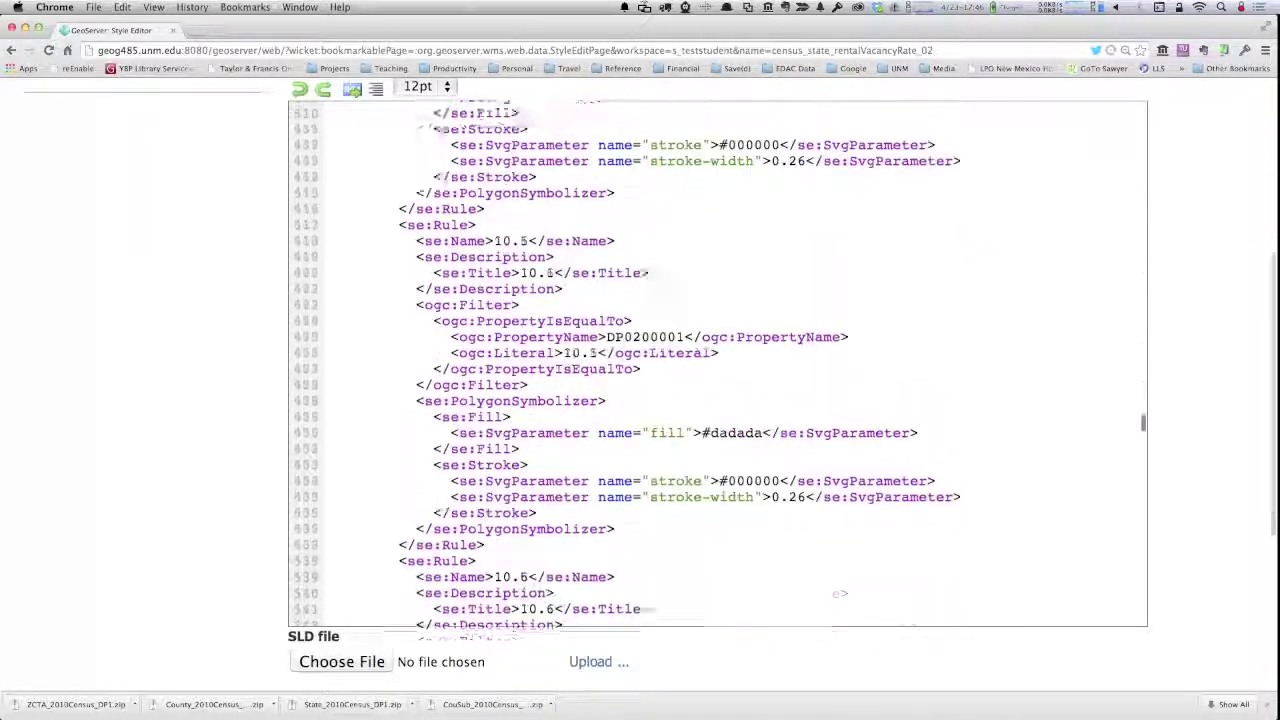
scroll(507, 434, "down", 20)
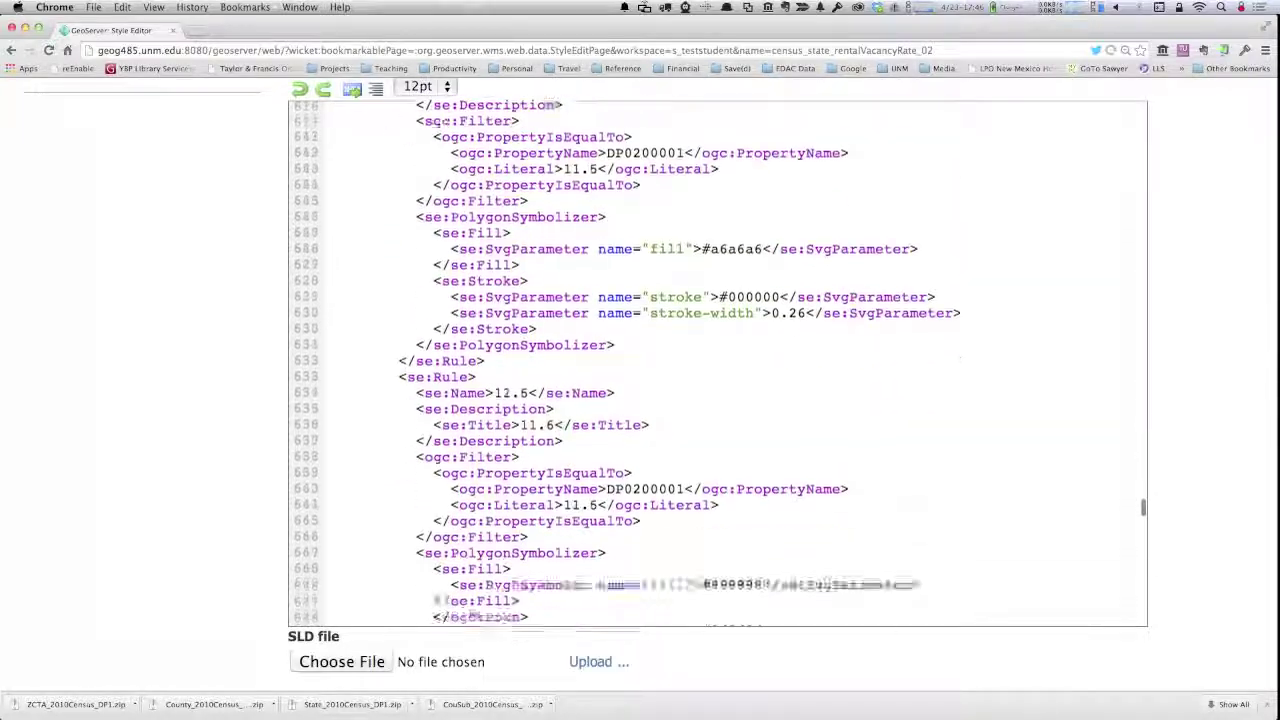
scroll(576, 572, "down", 20)
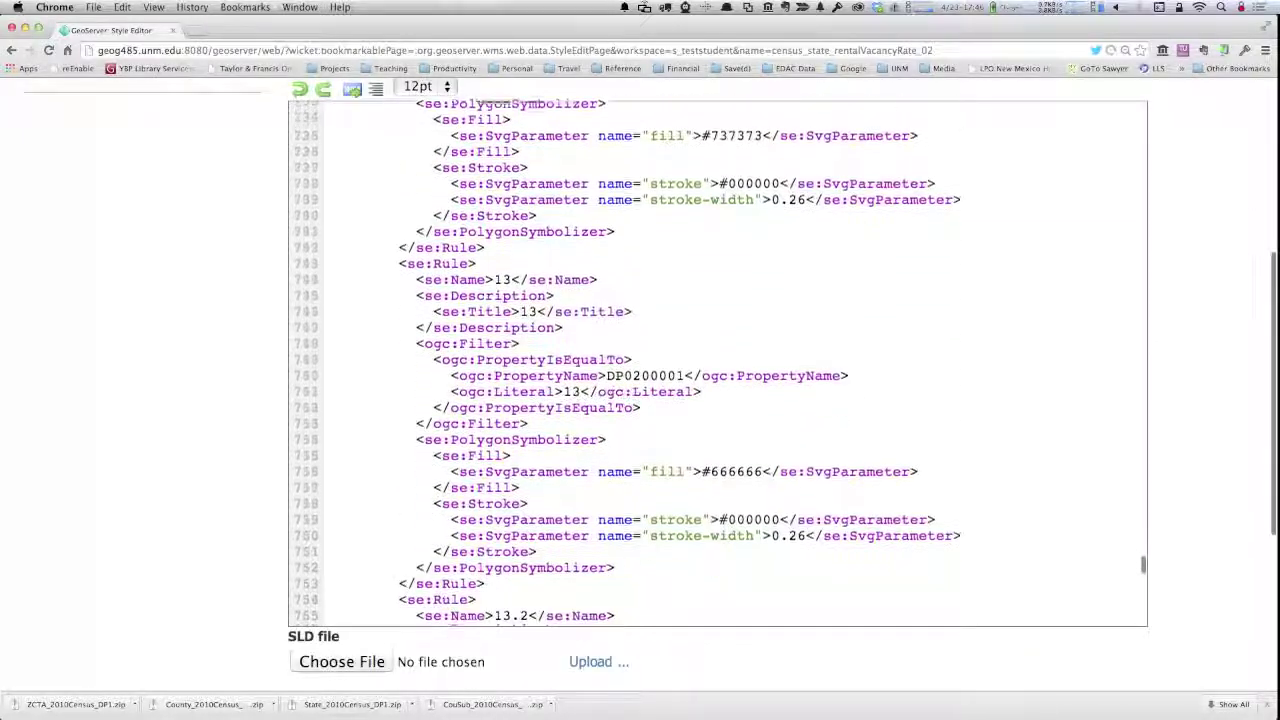
scroll(576, 572, "down", 12)
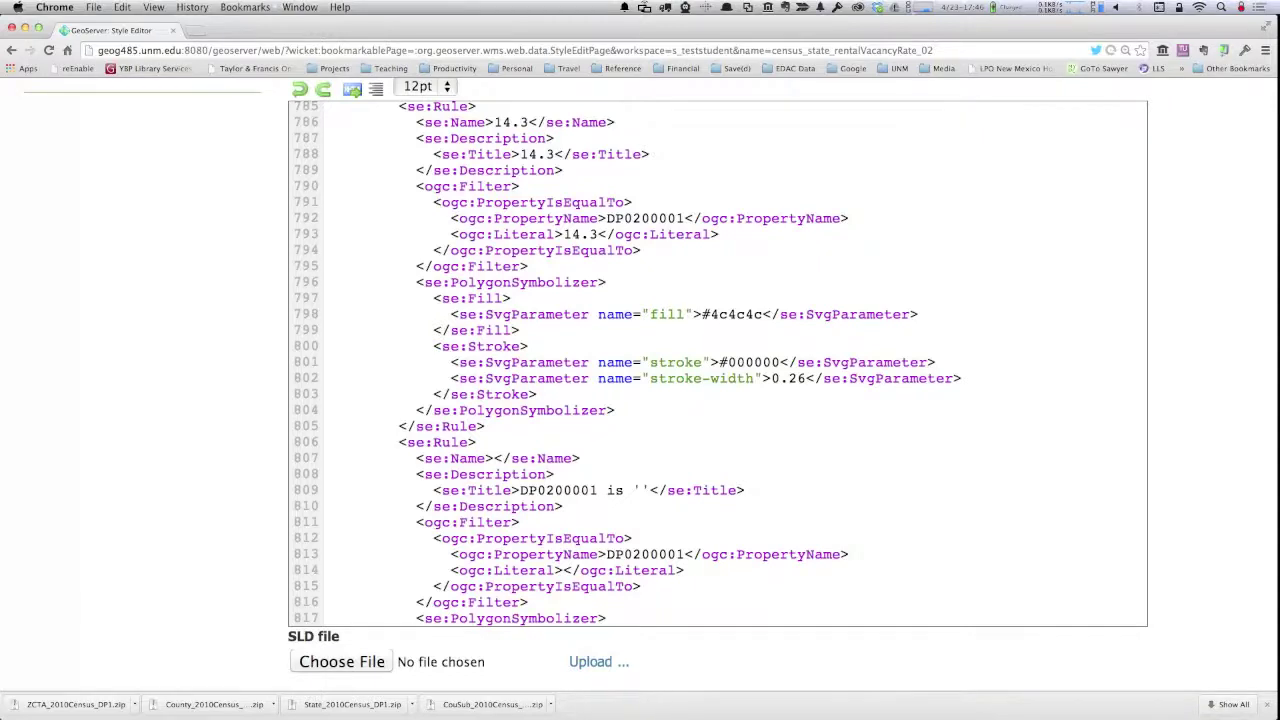
scroll(472, 476, "down", 10)
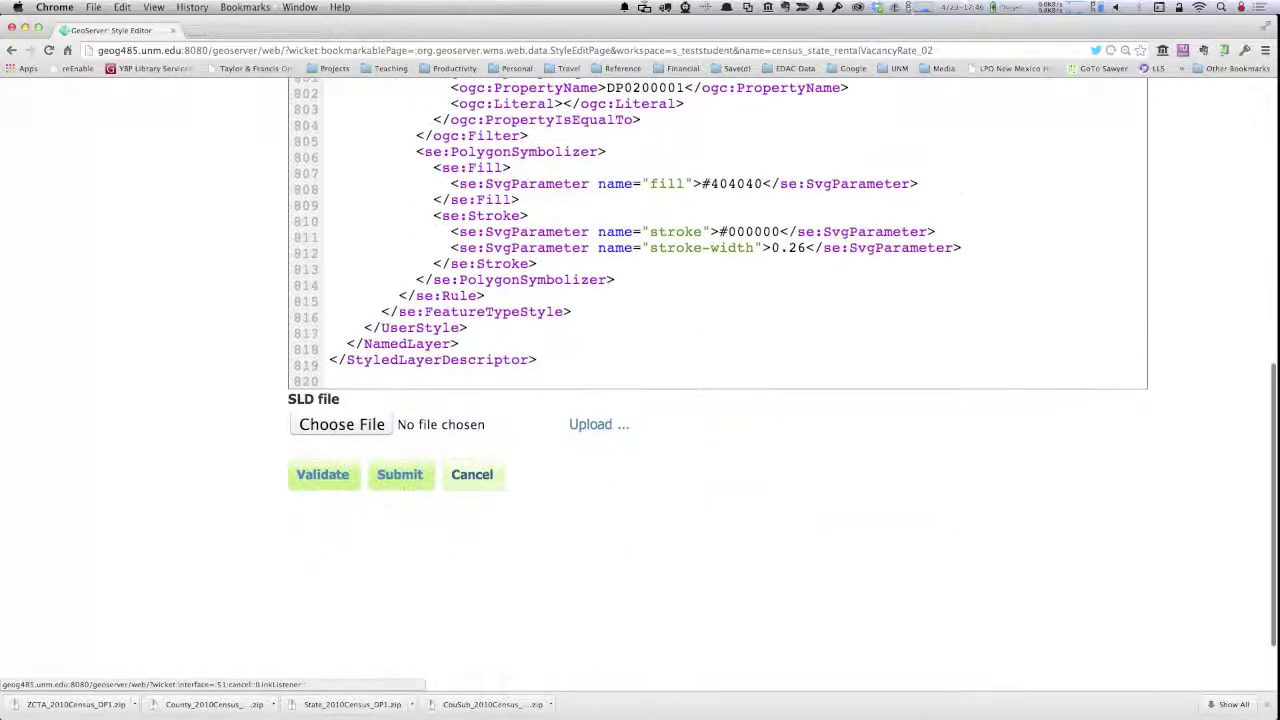